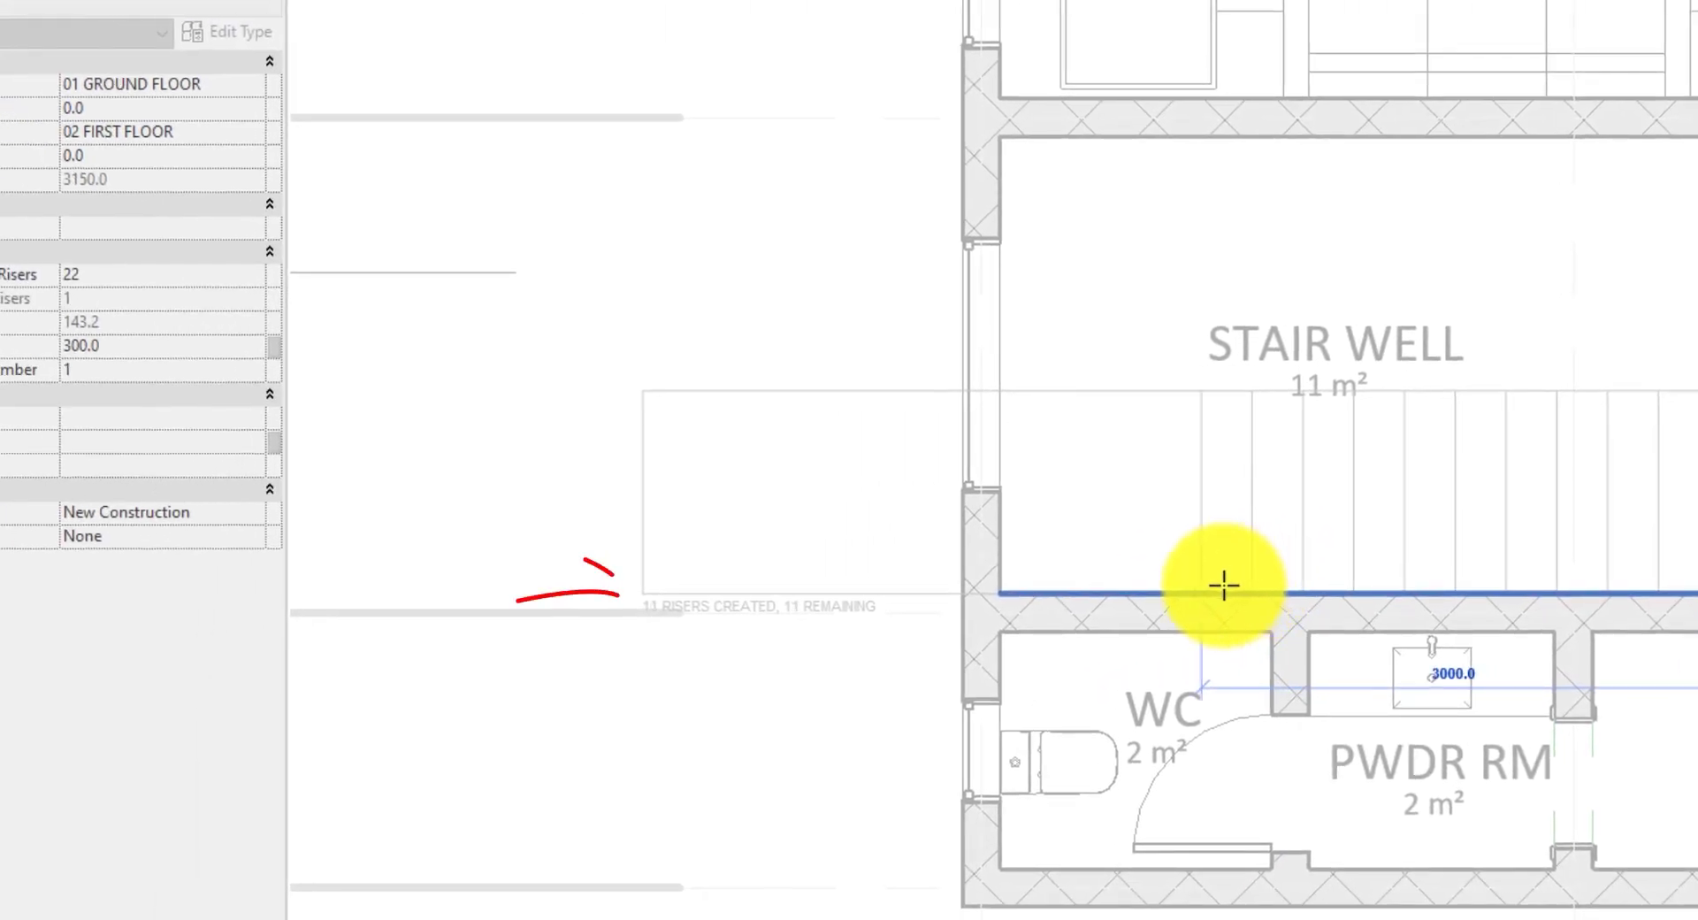
Preview placing the first stair run against the stair-well wall.
left_click(1227, 583)
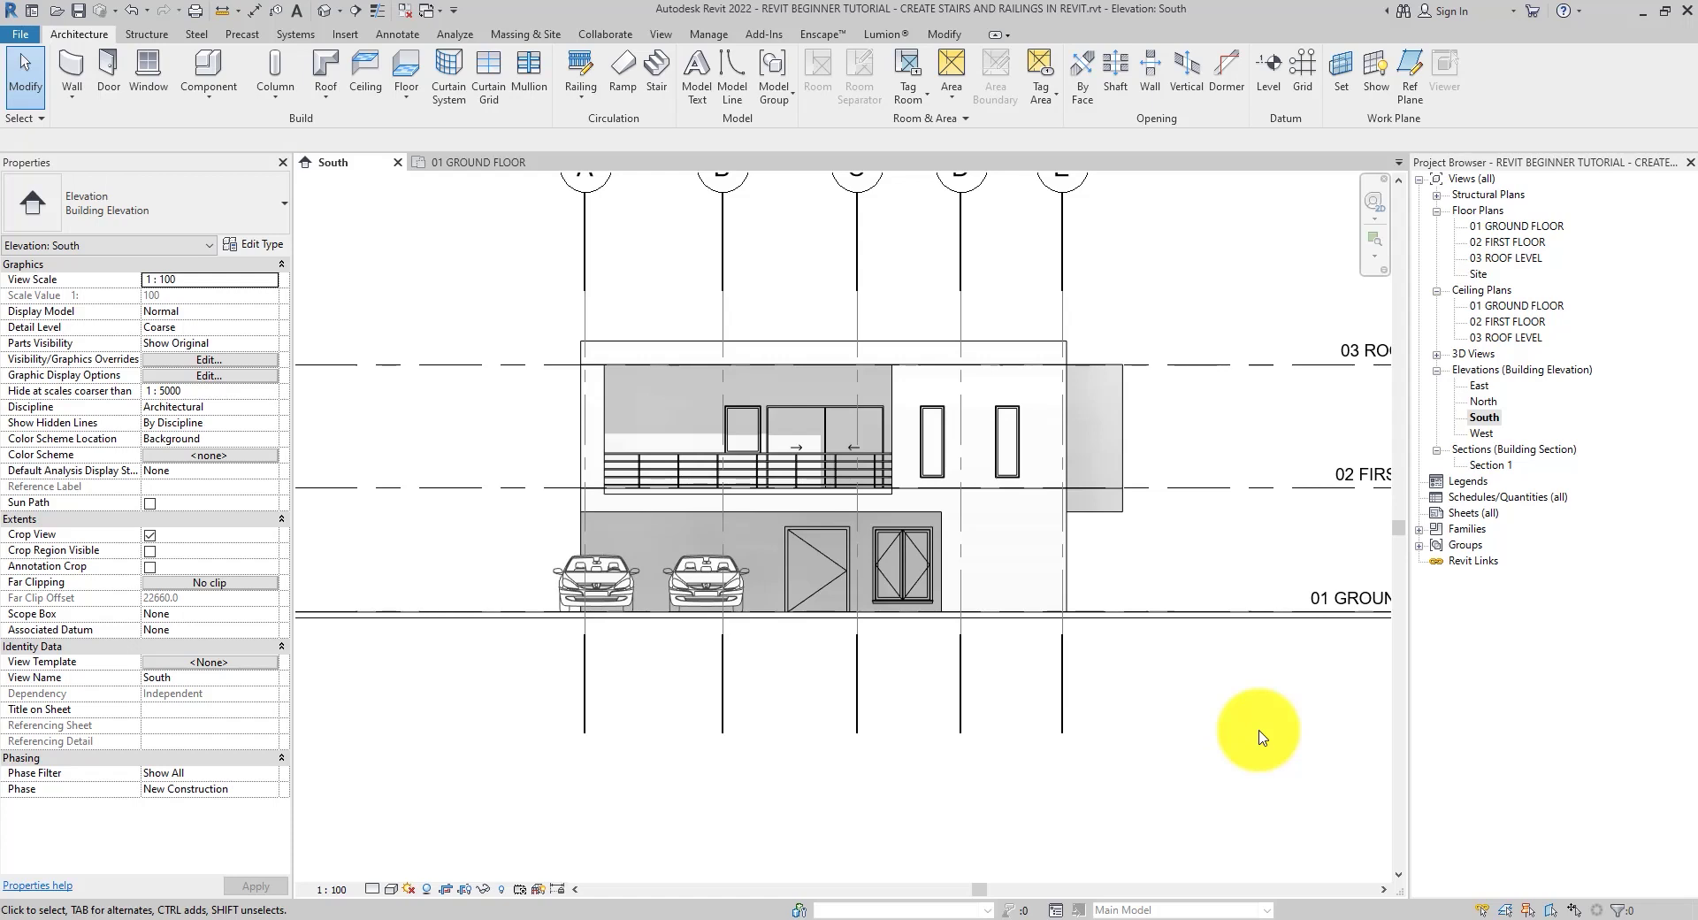
On 01 GROUND FLOOR, start a Monolithic Stair with its top level at 02 FIRST FLOOR.
left_click(473, 161)
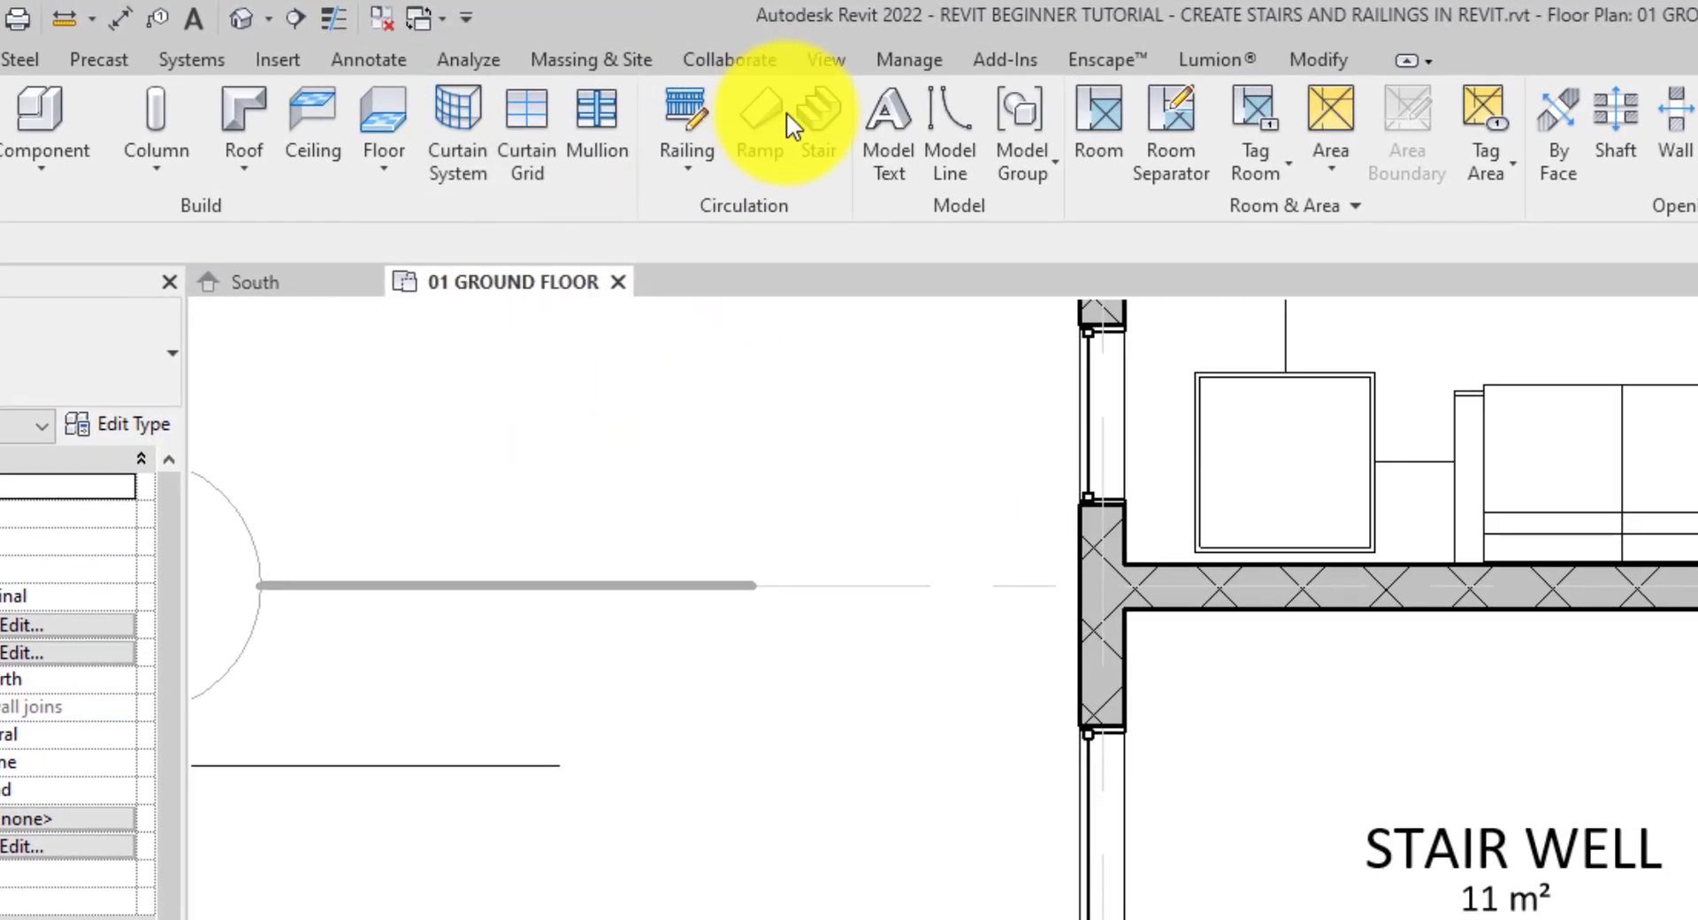
left_click(757, 99)
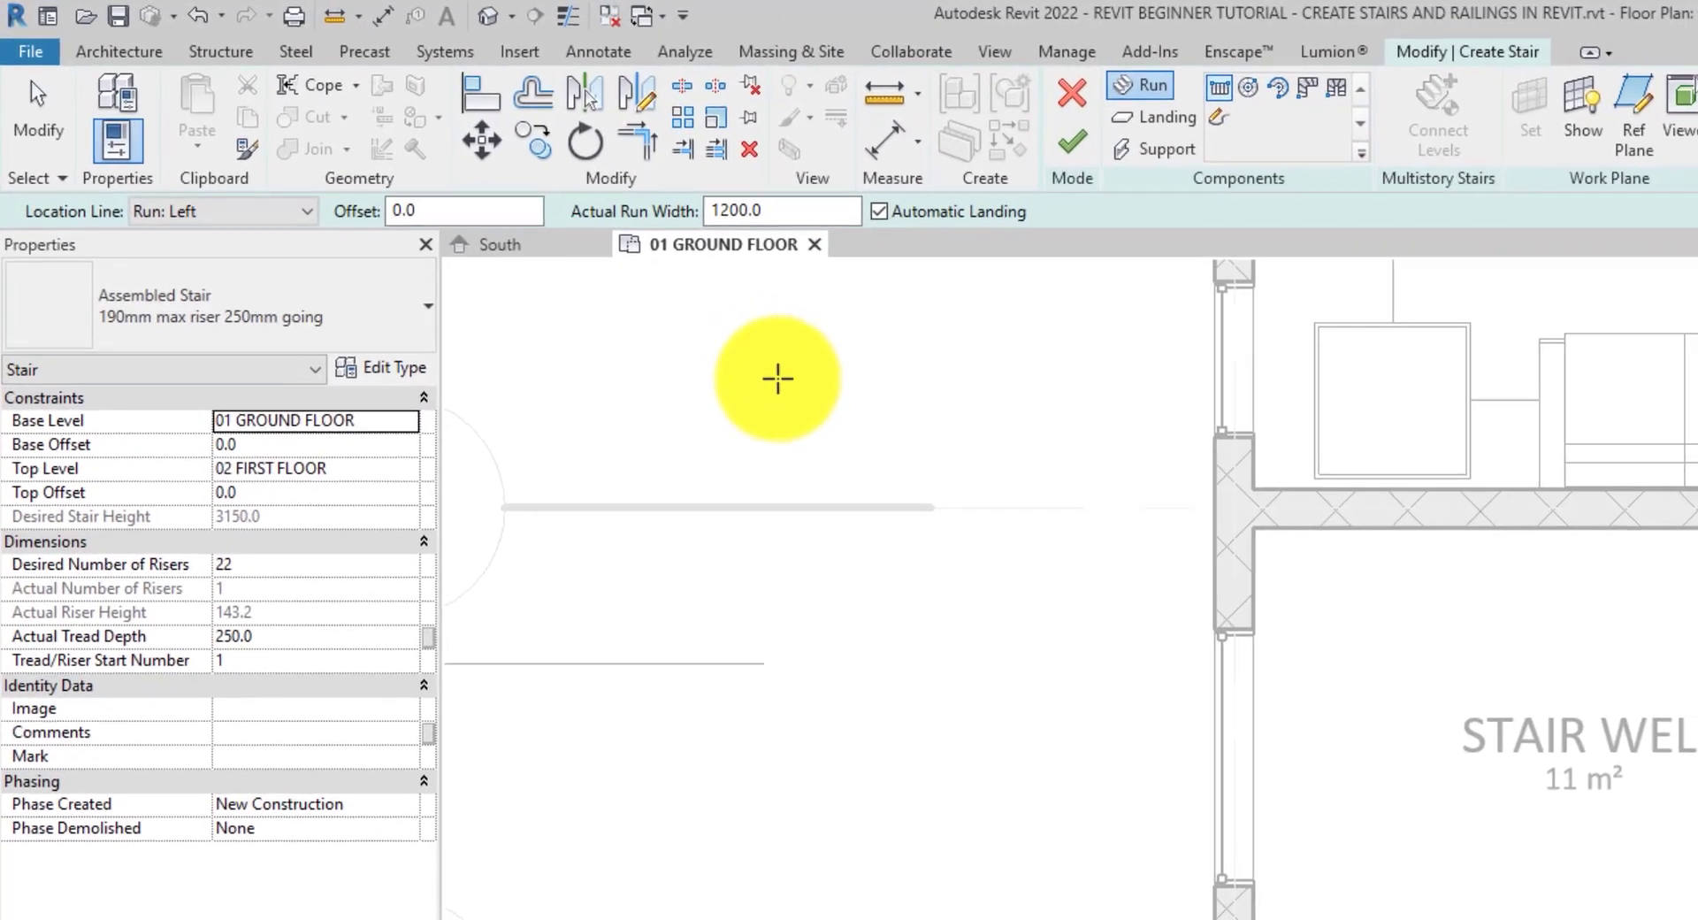
left_click(407, 427)
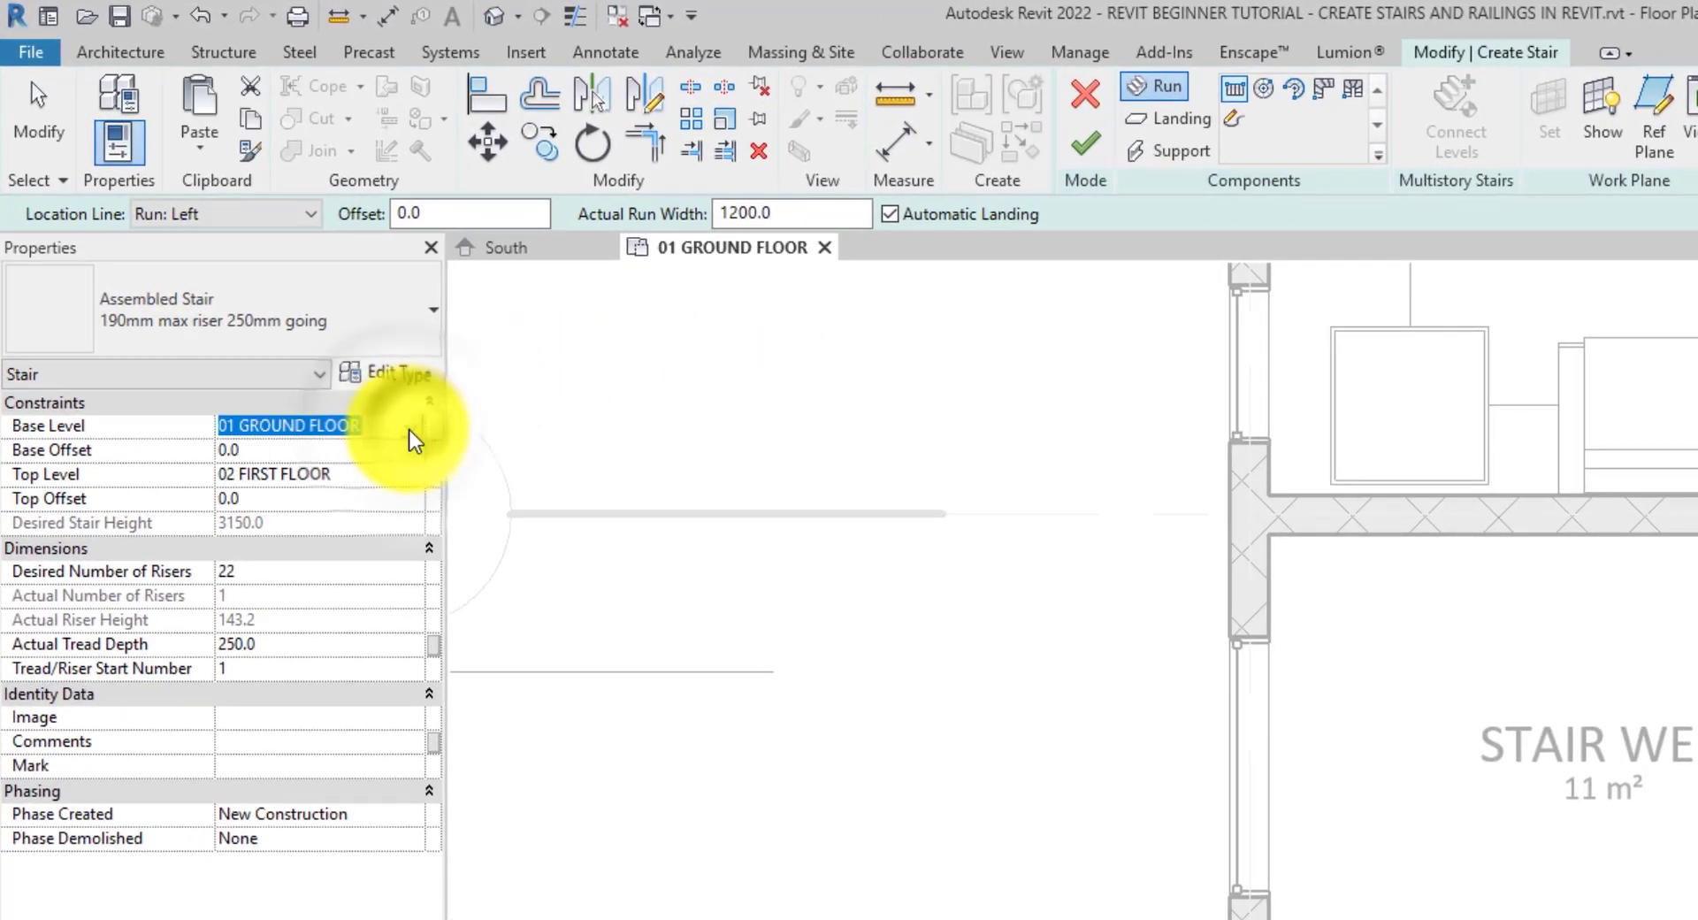
left_click(371, 475)
left_click(376, 477)
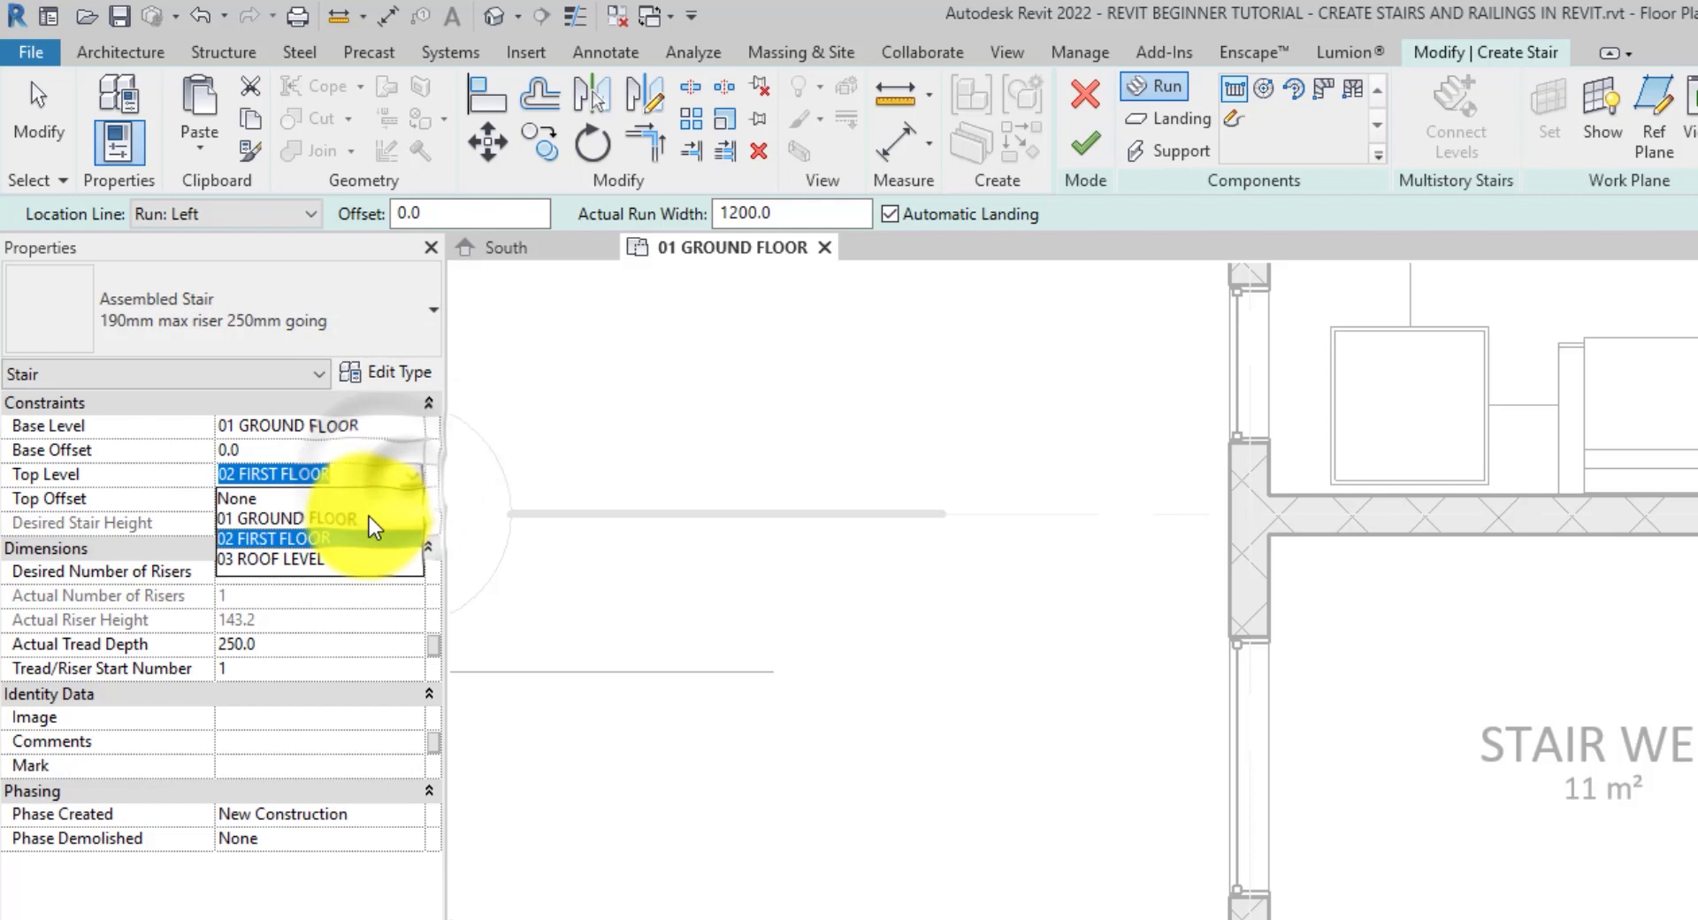
left_click(367, 539)
left_click(398, 304)
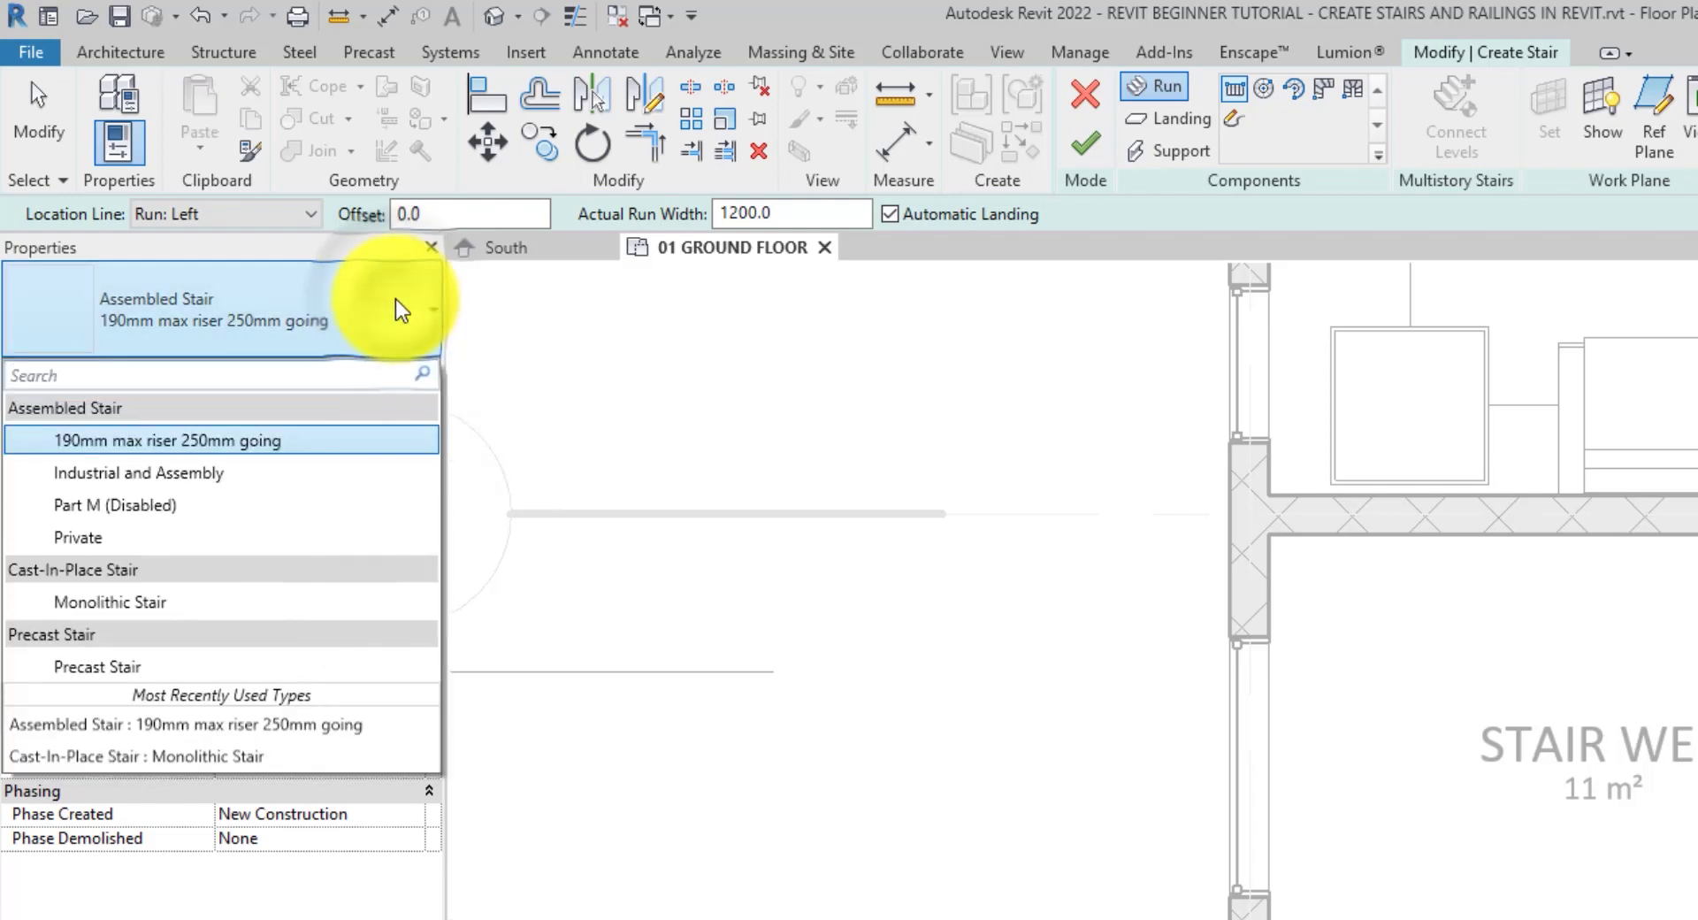
left_click(353, 604)
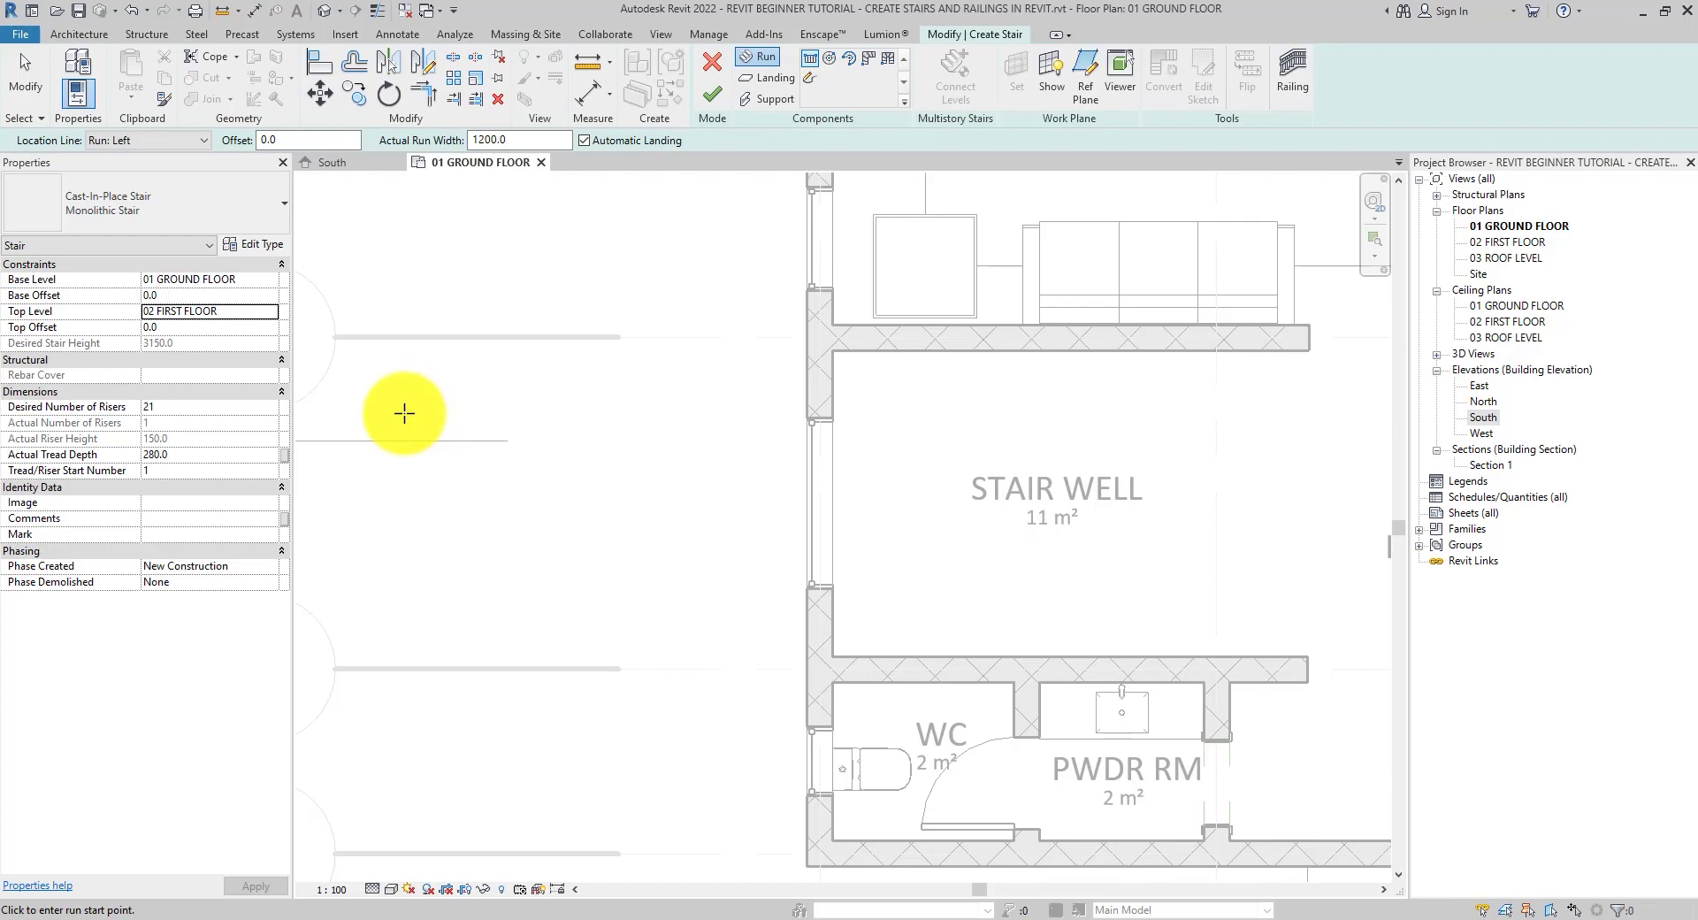
In Monolithic Stair type properties, enter maximum riser height 150 and minimum tread depth 300.
left_click(270, 251)
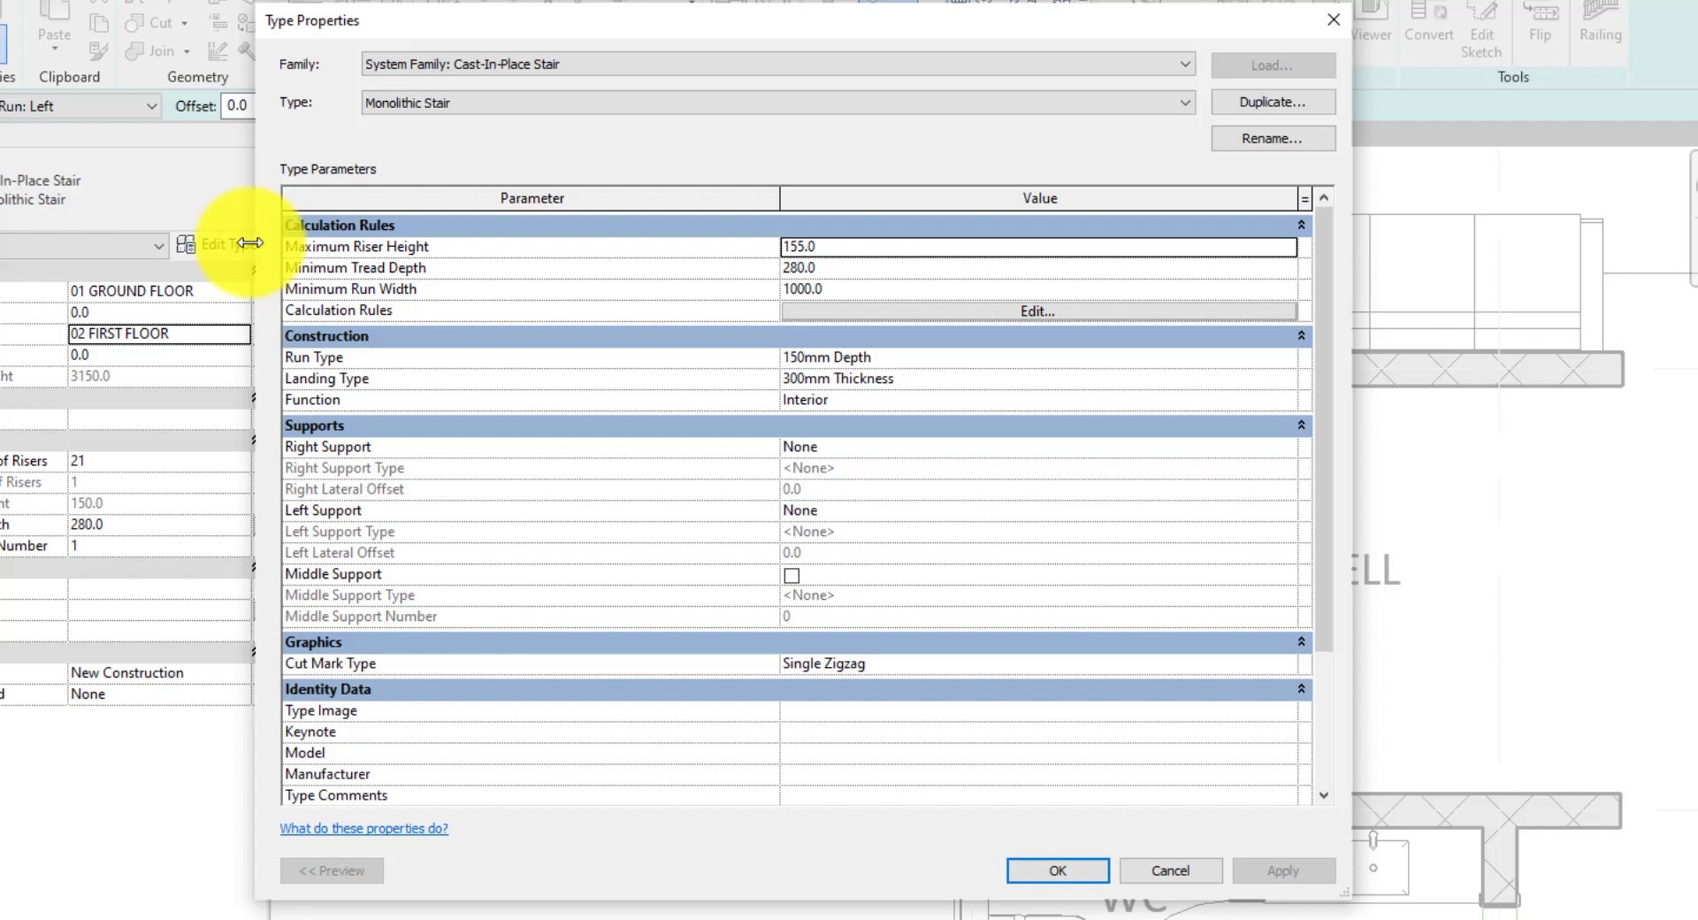
left_click(882, 247)
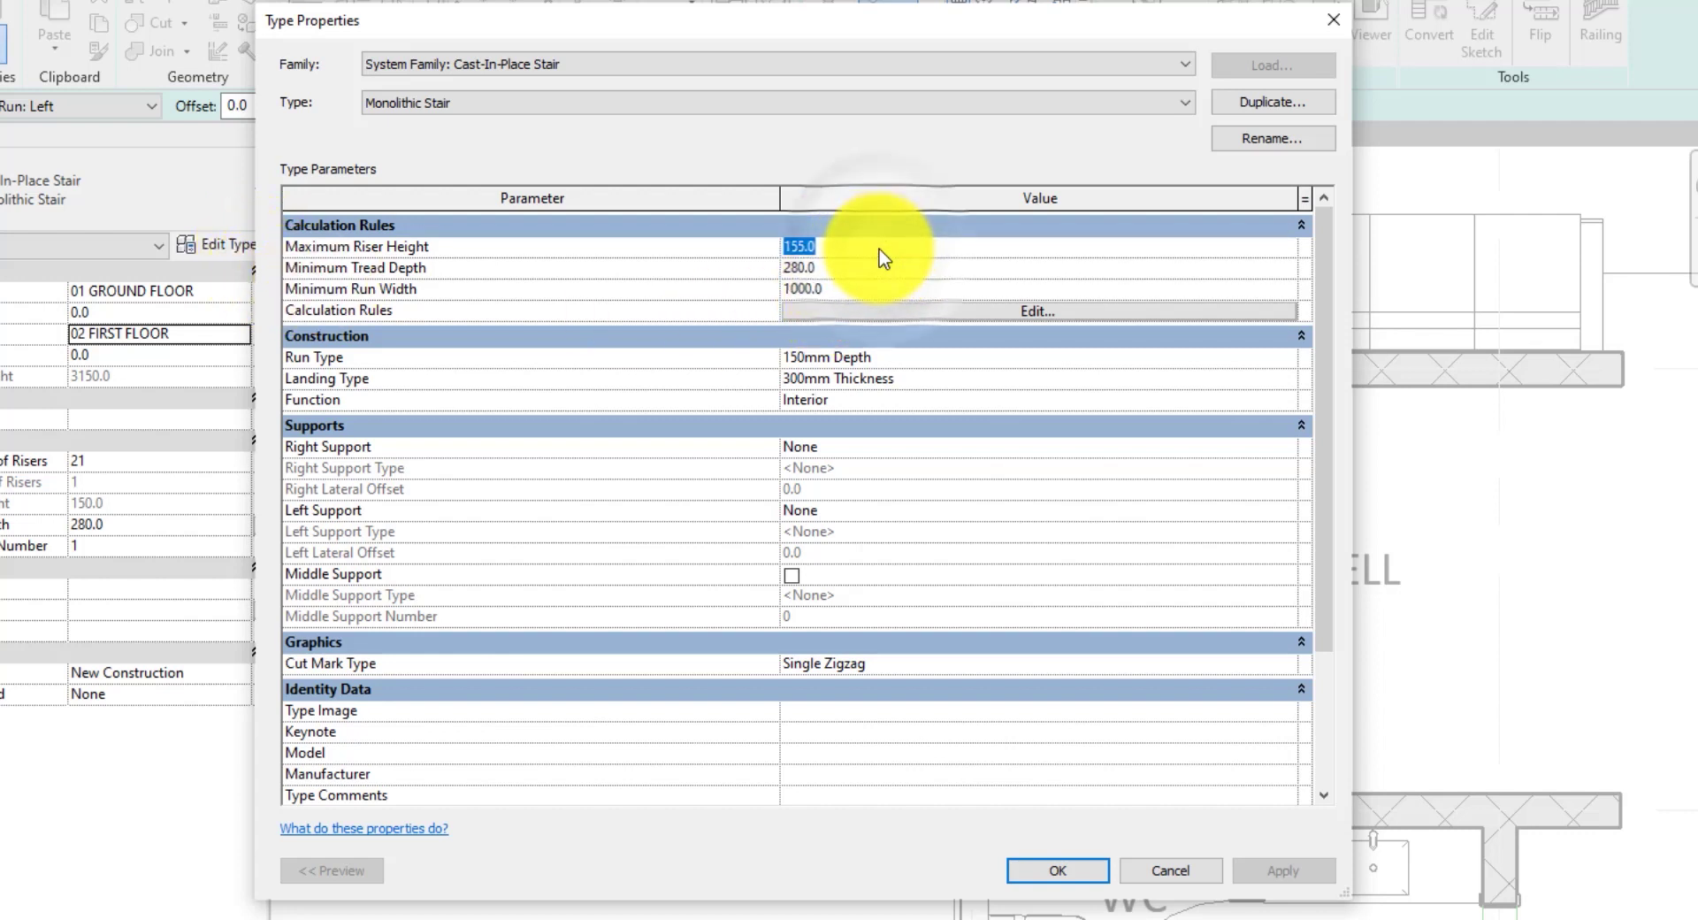
type("150")
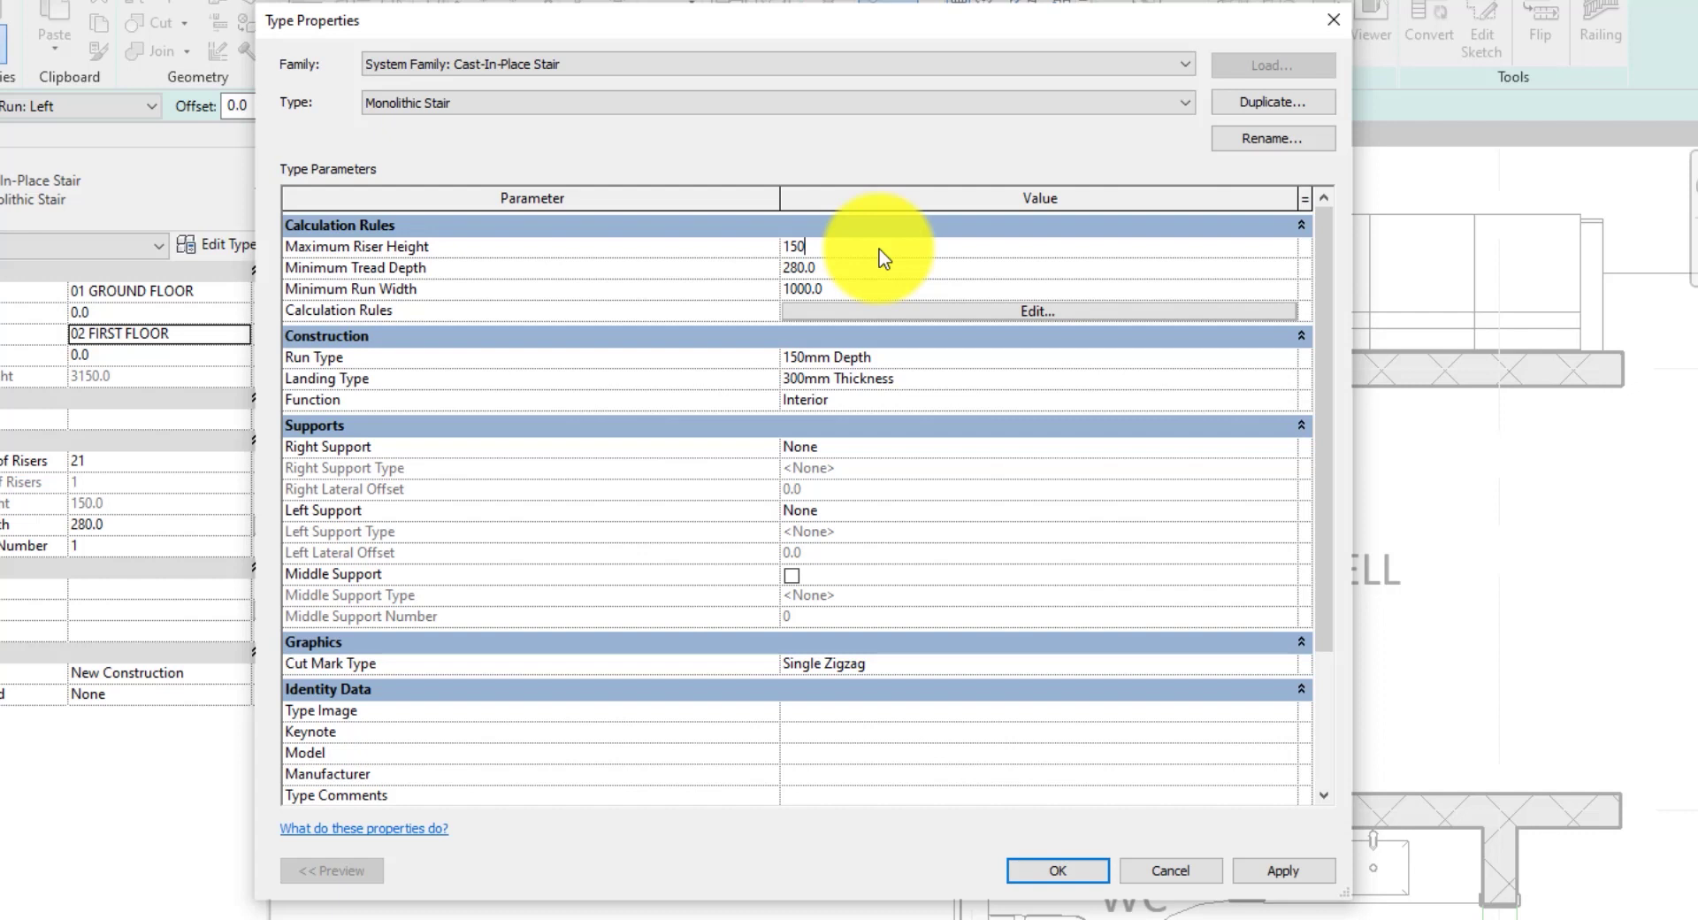
left_click(874, 265)
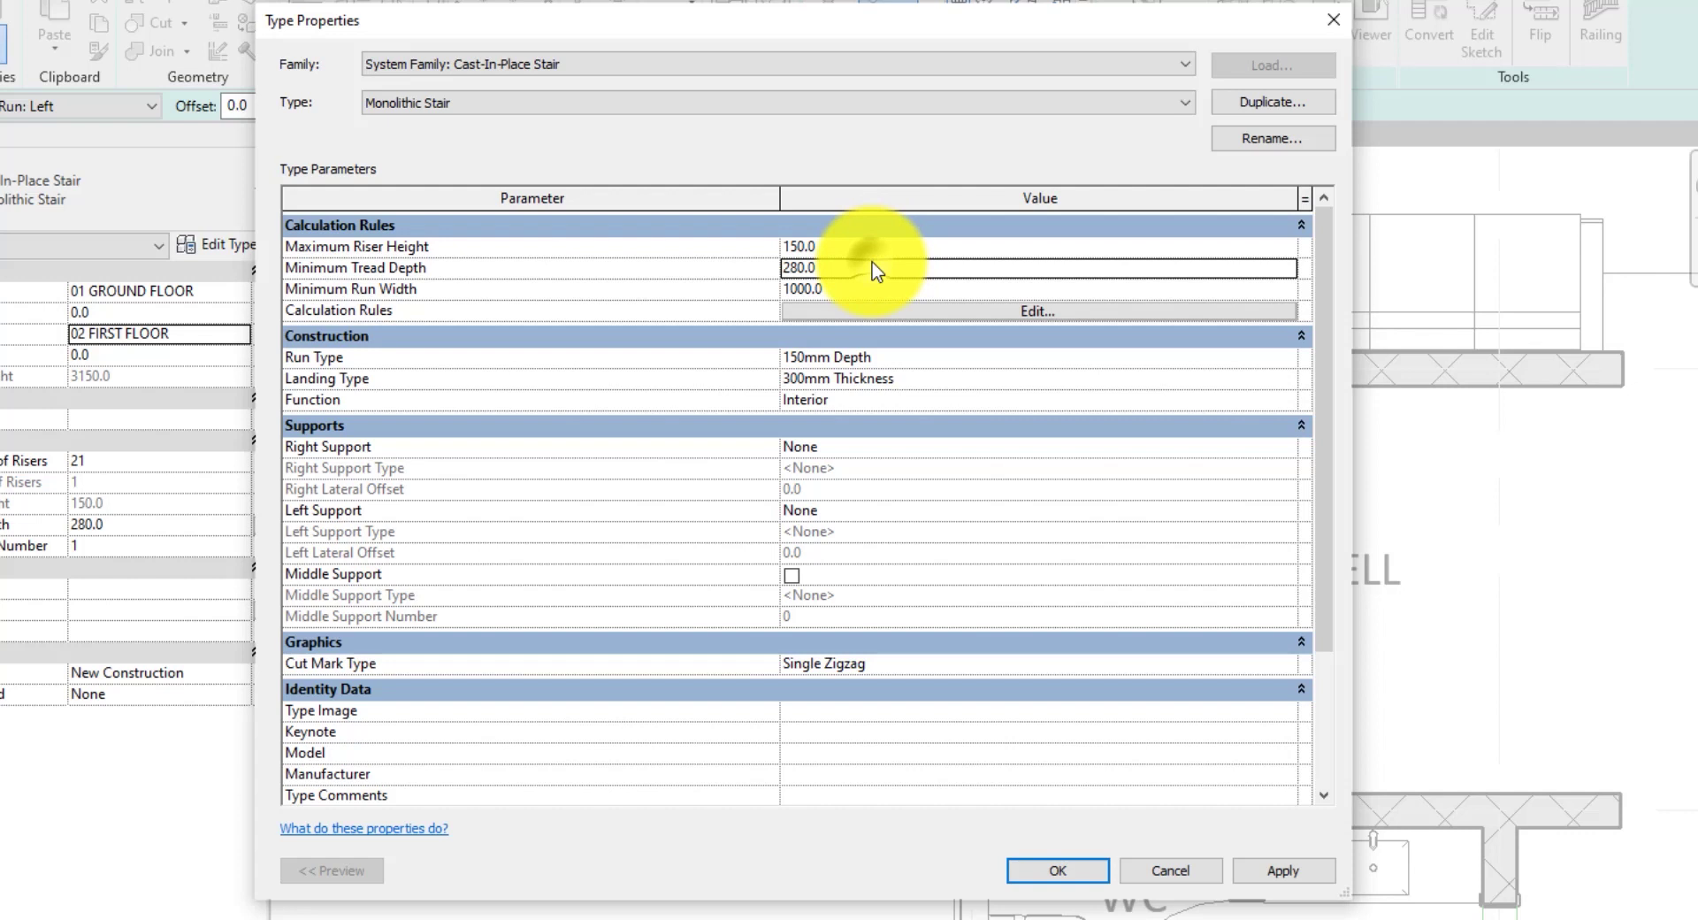
type("300")
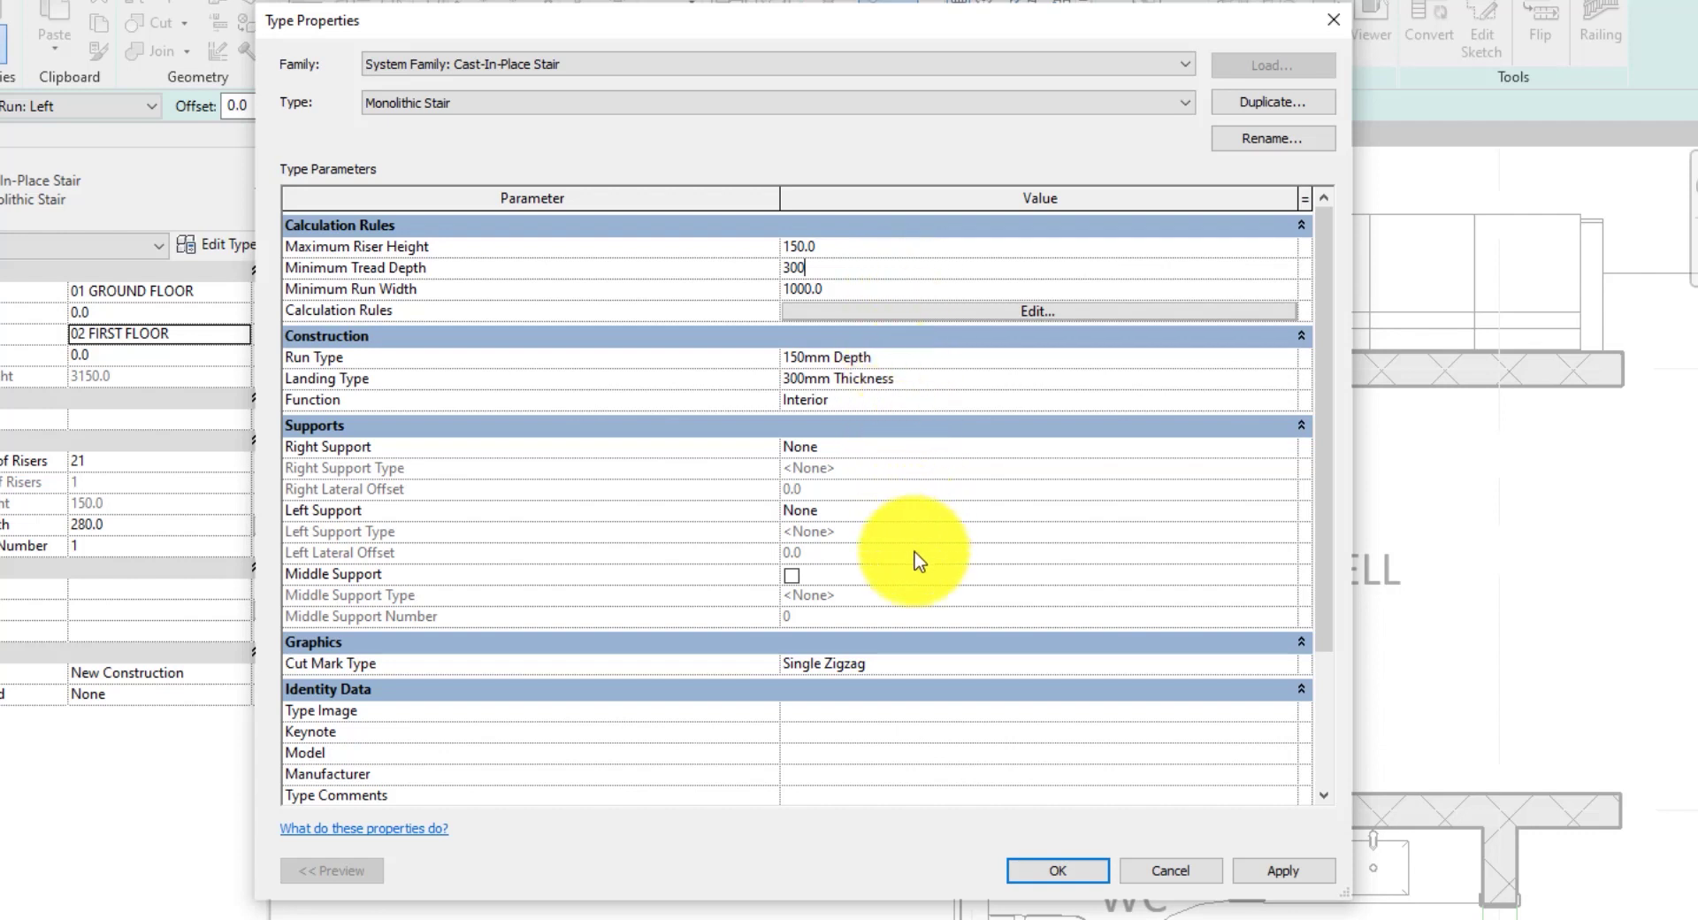
Confirm the type changes, keep the Run: Left location line, and set run width 1200.
left_click(1041, 876)
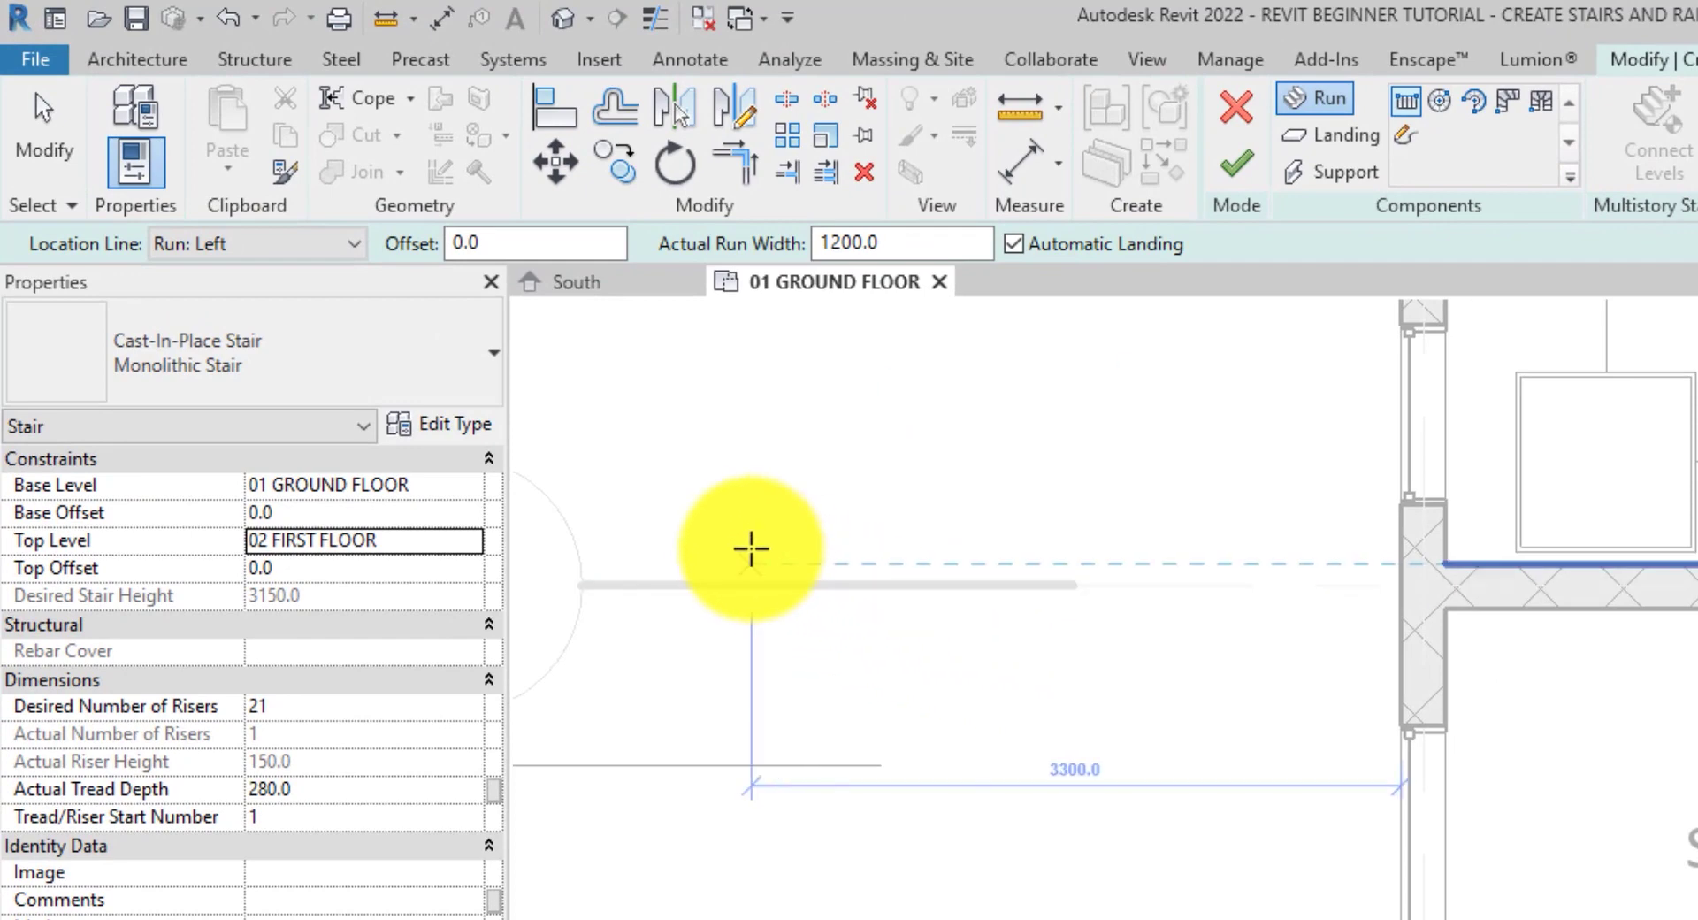
left_click(320, 248)
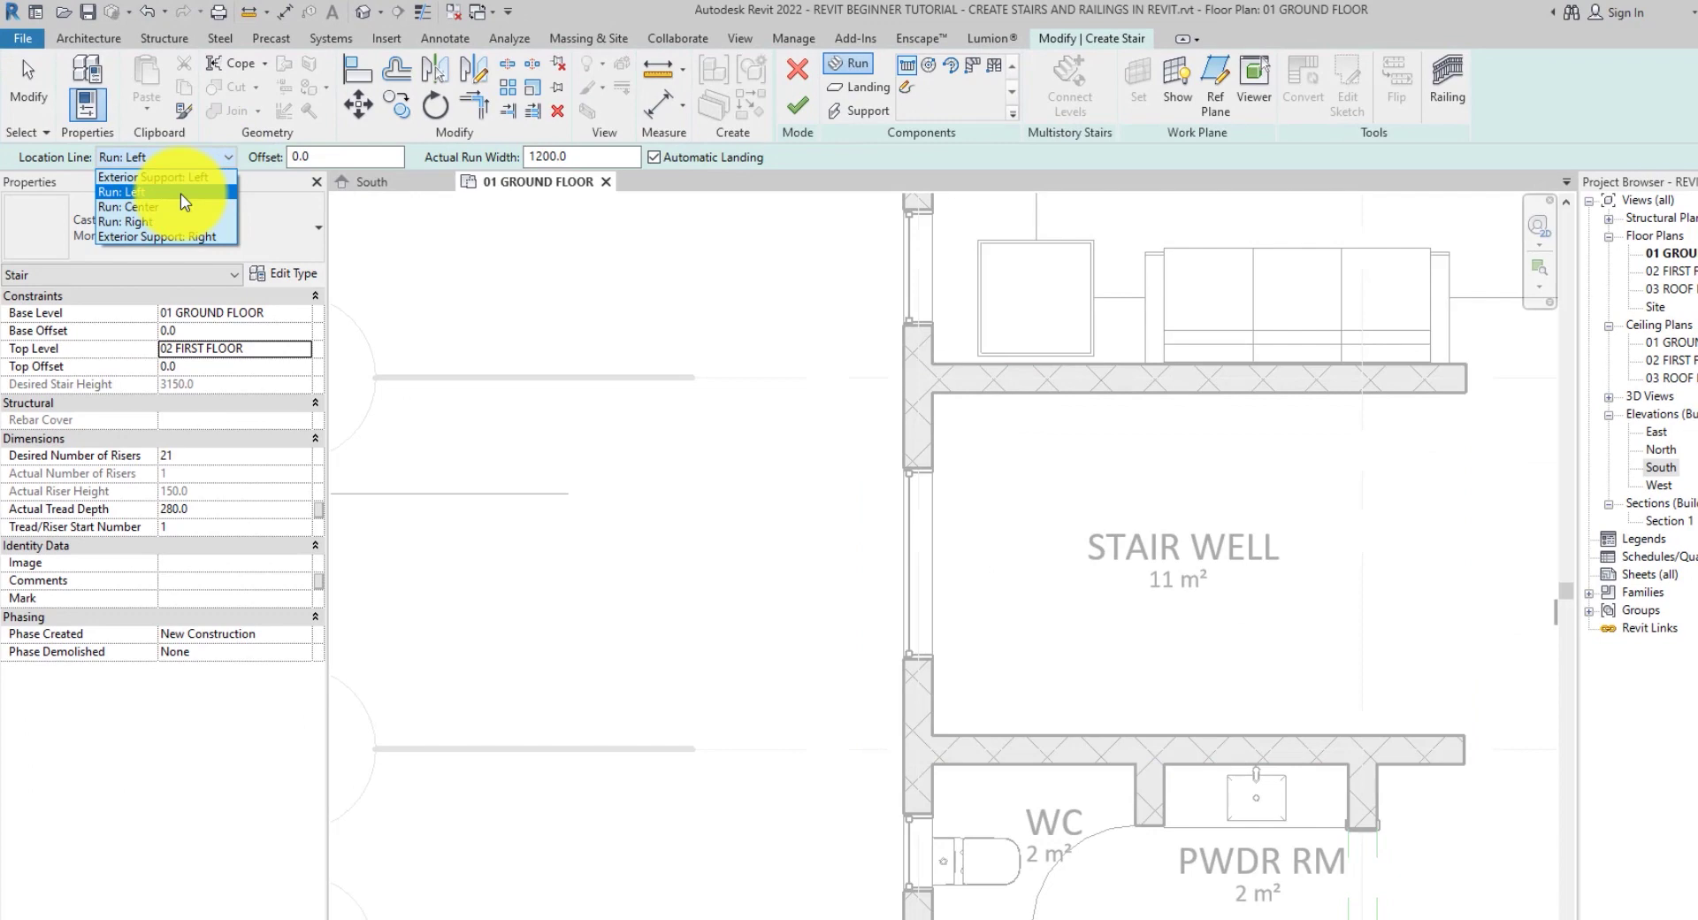
left_click(180, 193)
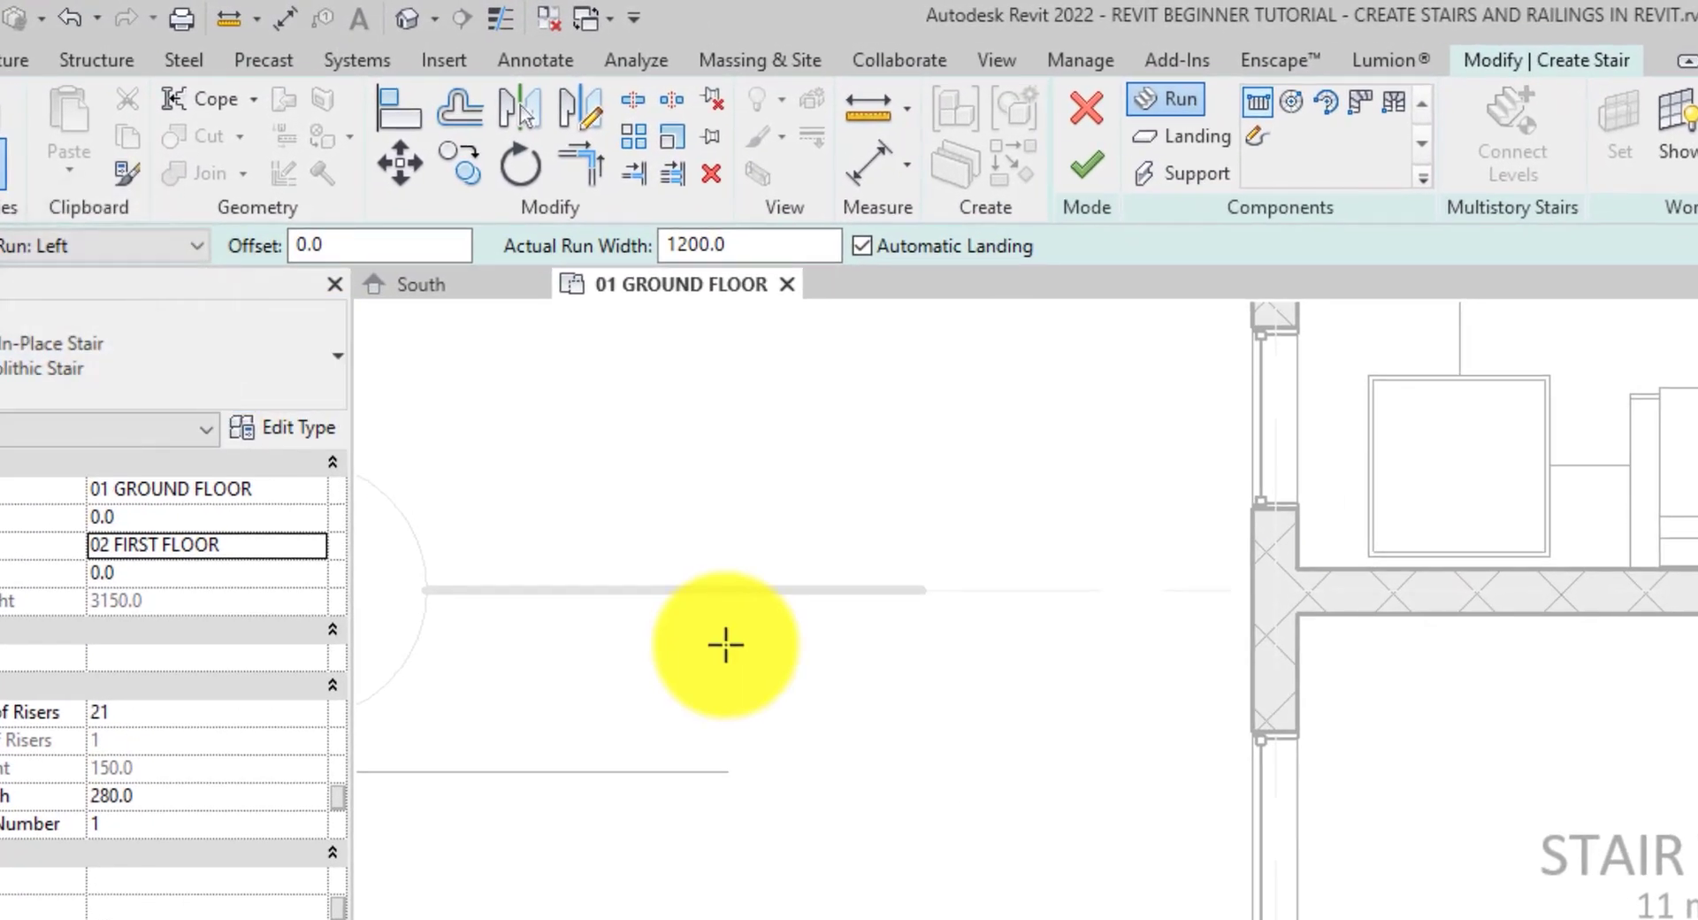
double_click(746, 246)
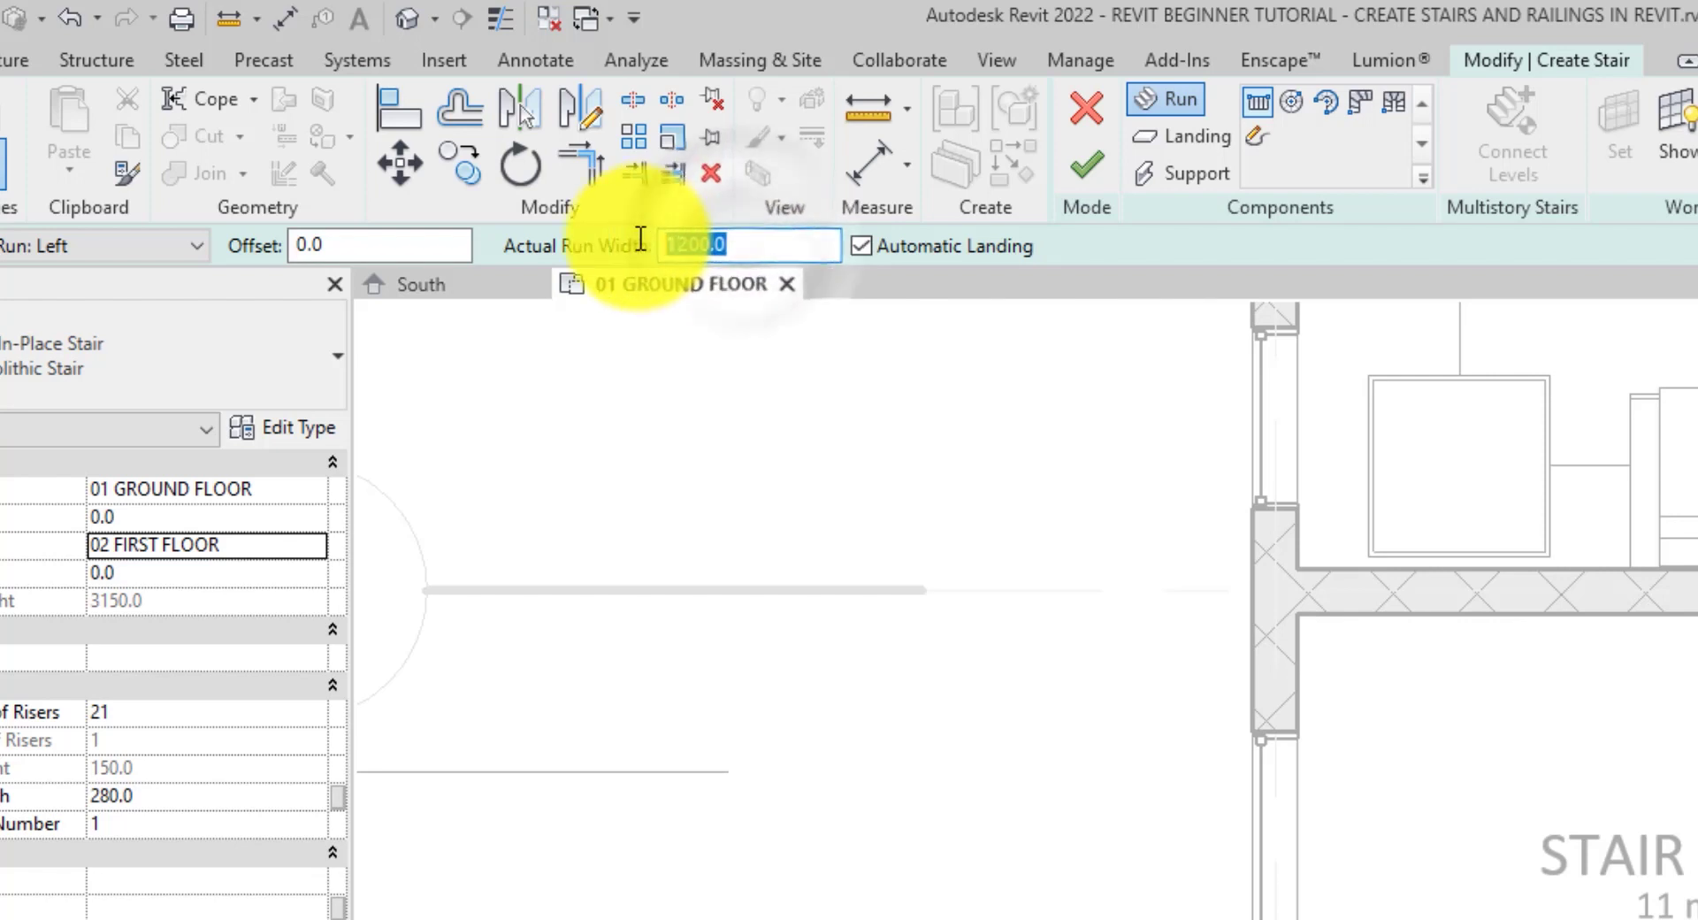
type("120")
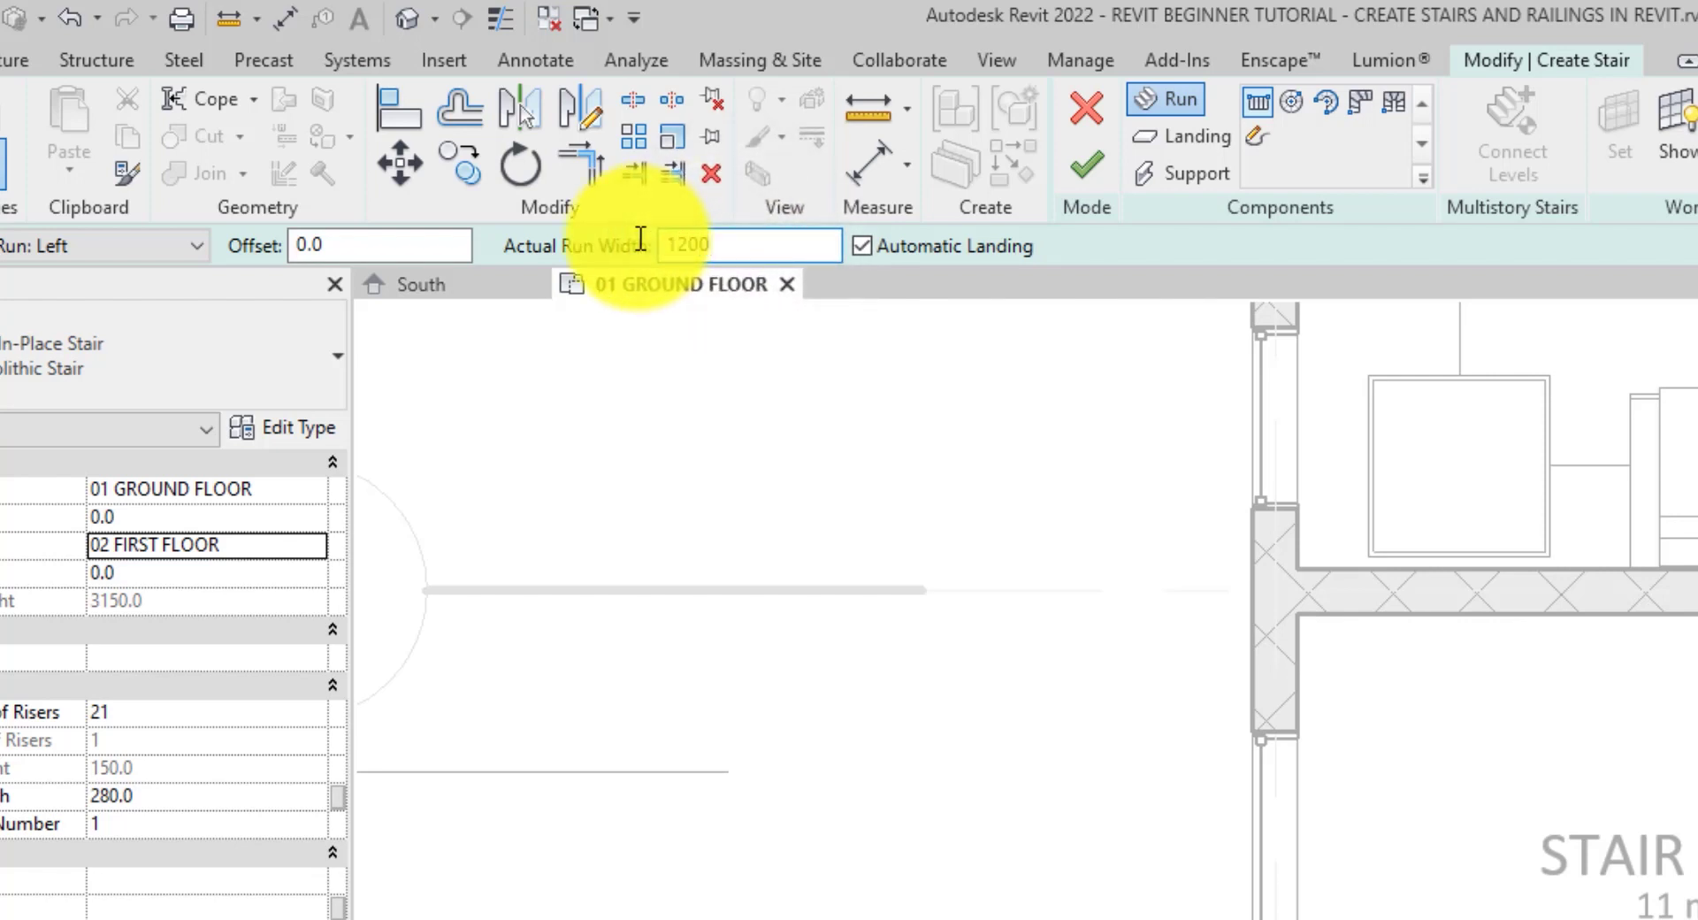
type("0")
left_click(428, 244)
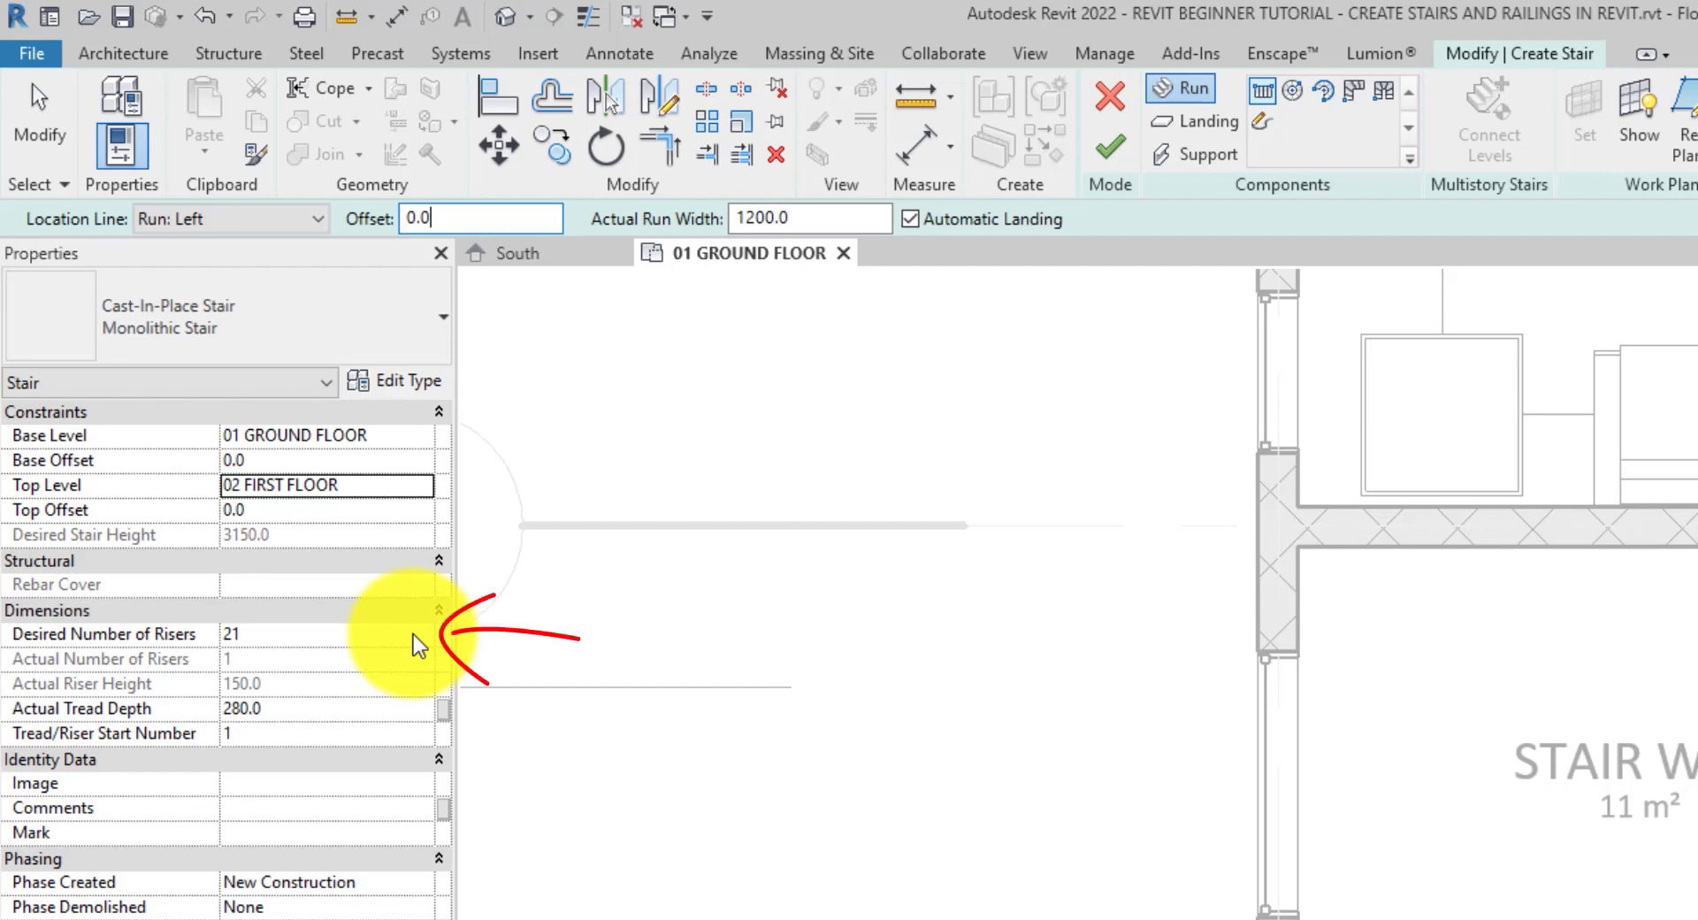
Set desired risers to 20 and accept the riser-height warning.
left_click(412, 634)
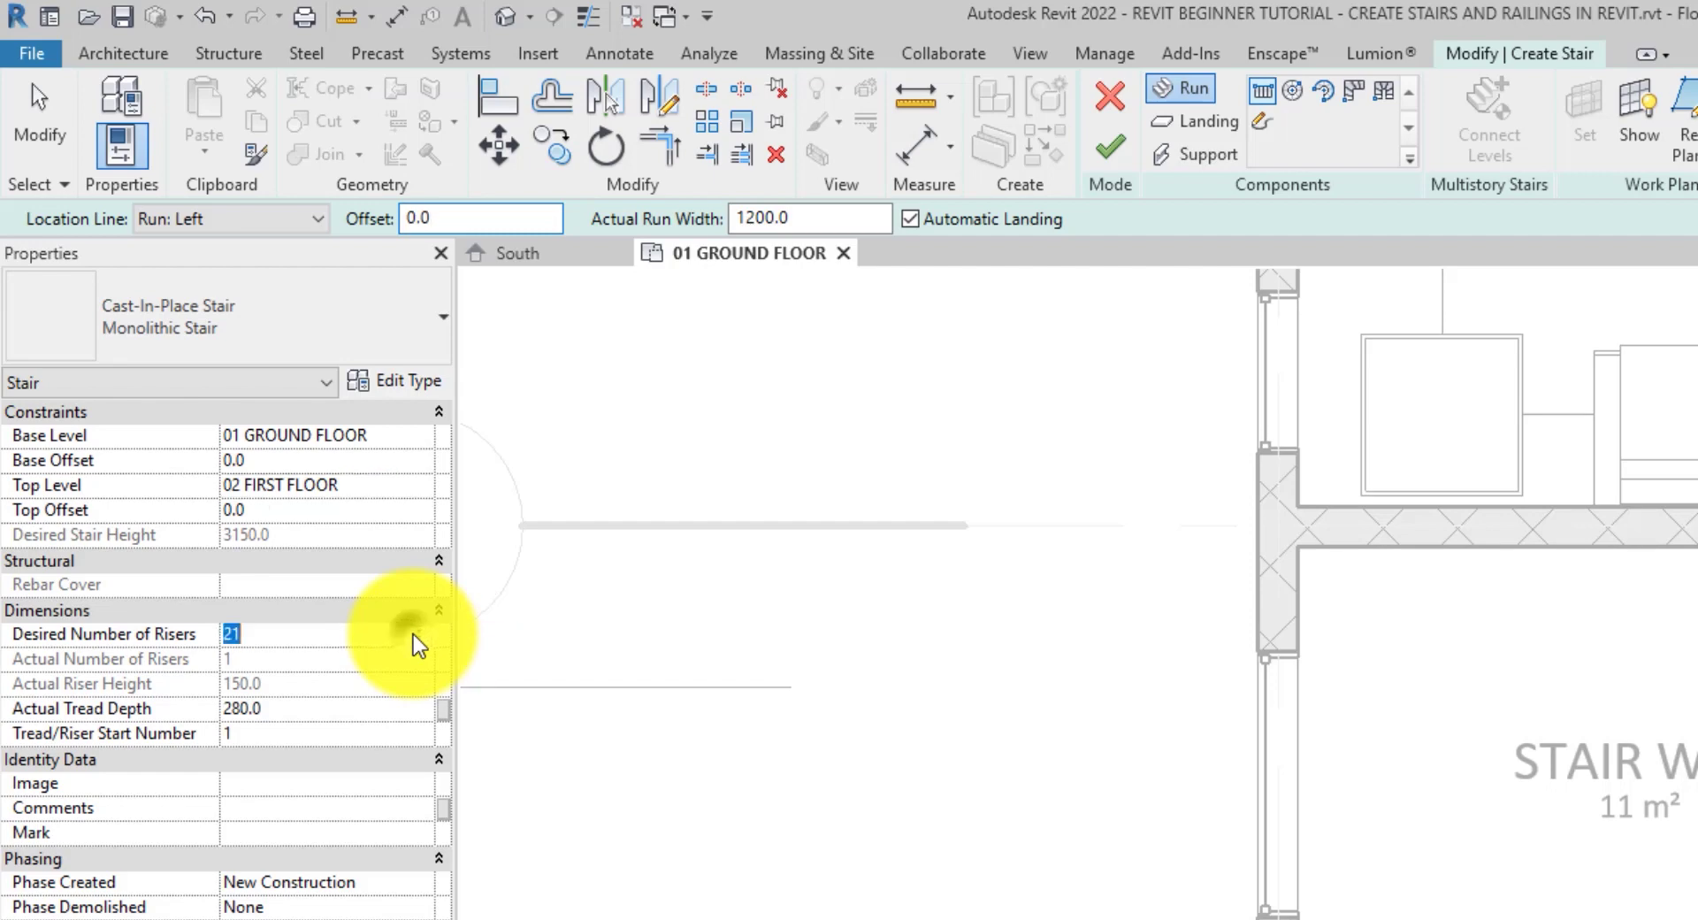
type("20")
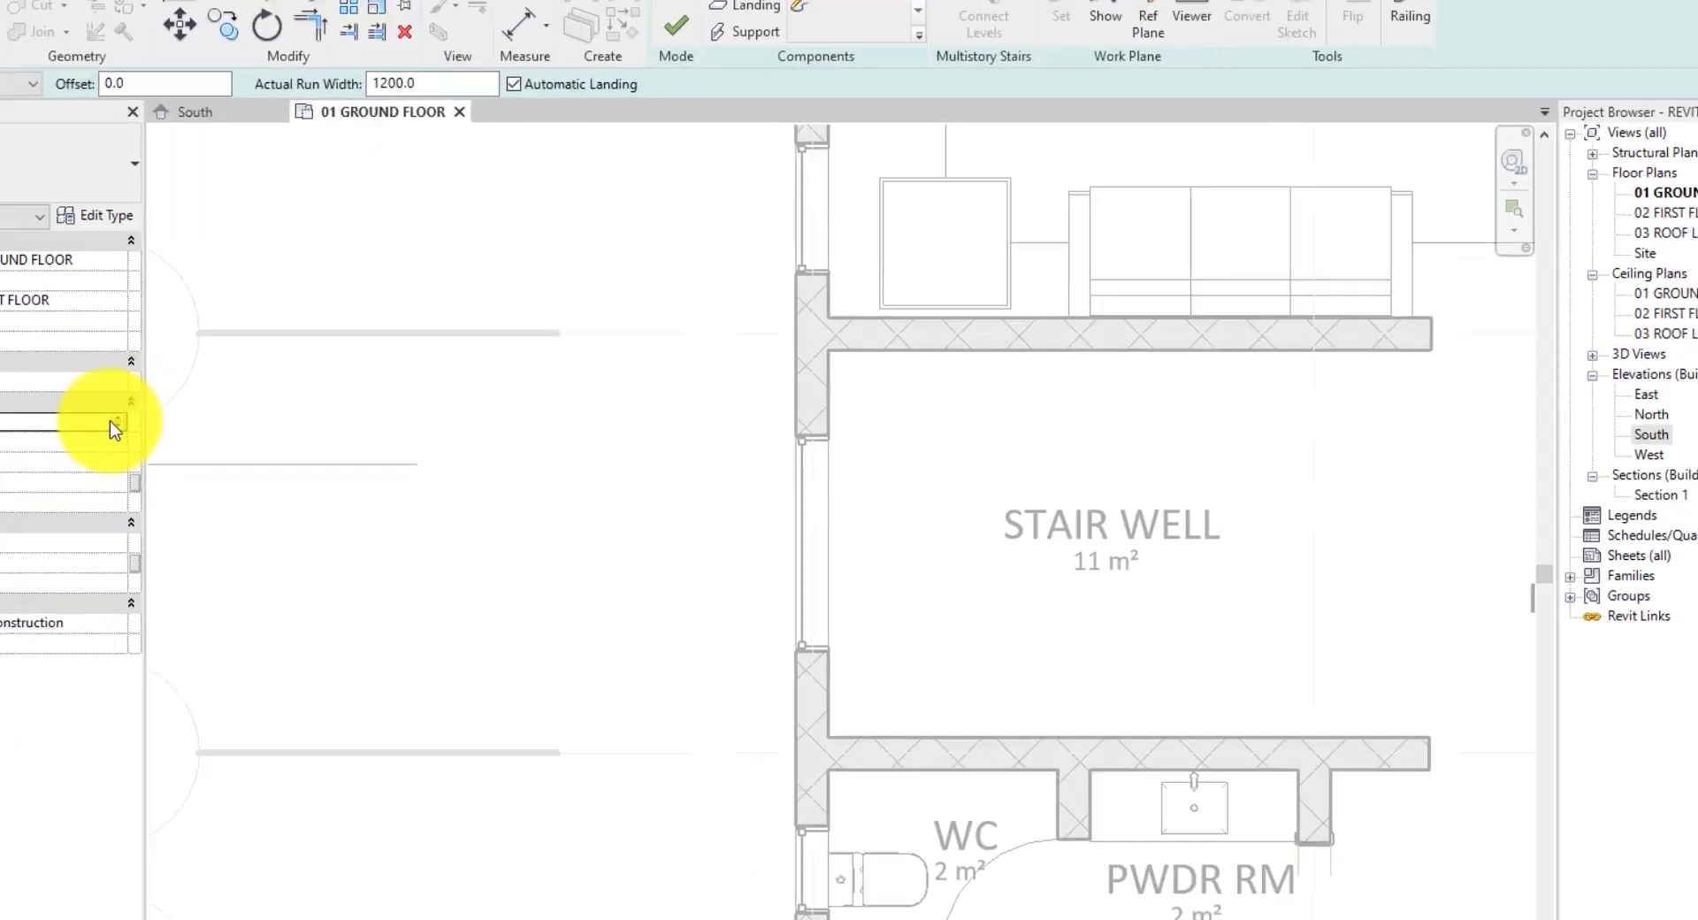
mouse_move(799, 688)
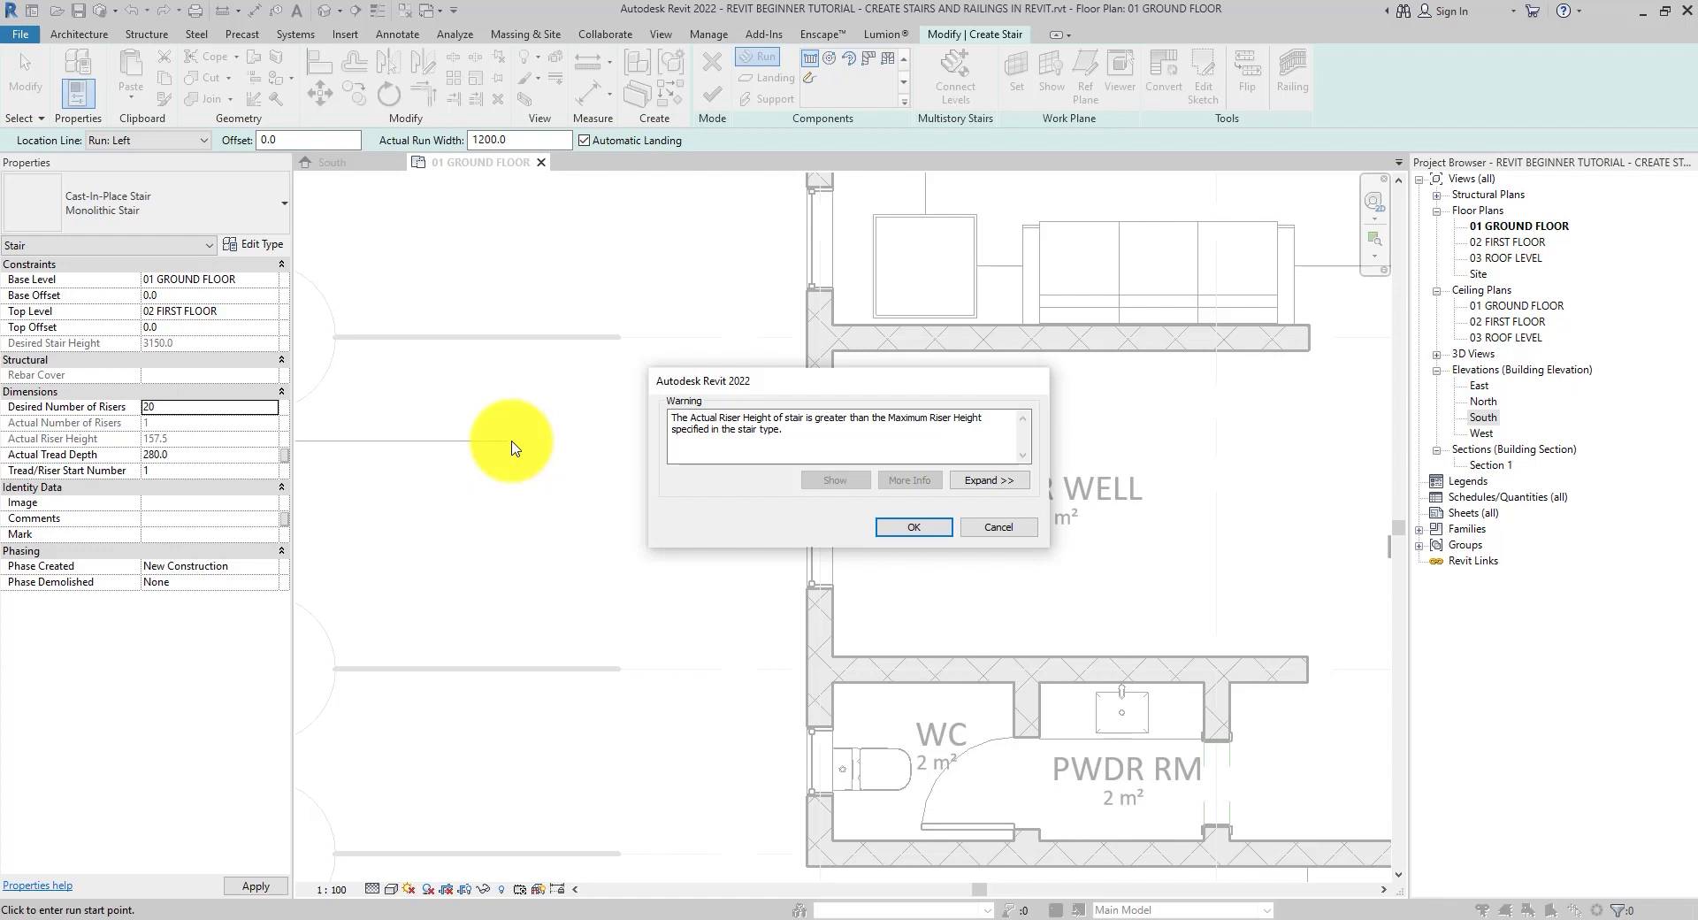
left_click(914, 526)
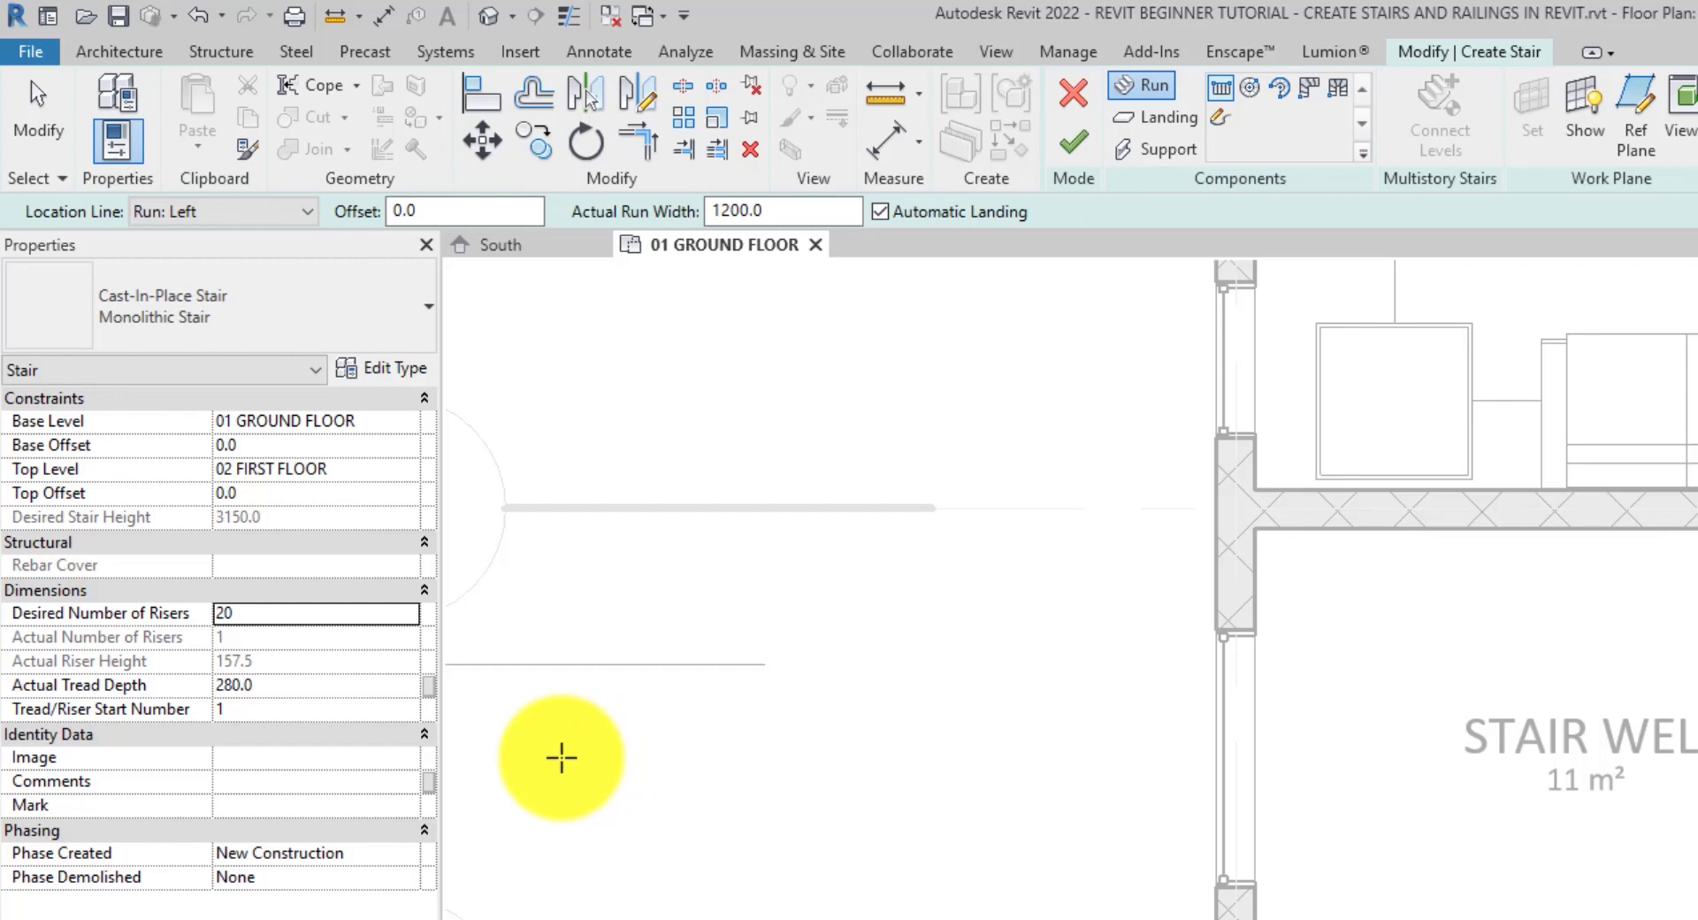
Set the stair's actual tread depth to 300.
left_click(380, 687)
type("300")
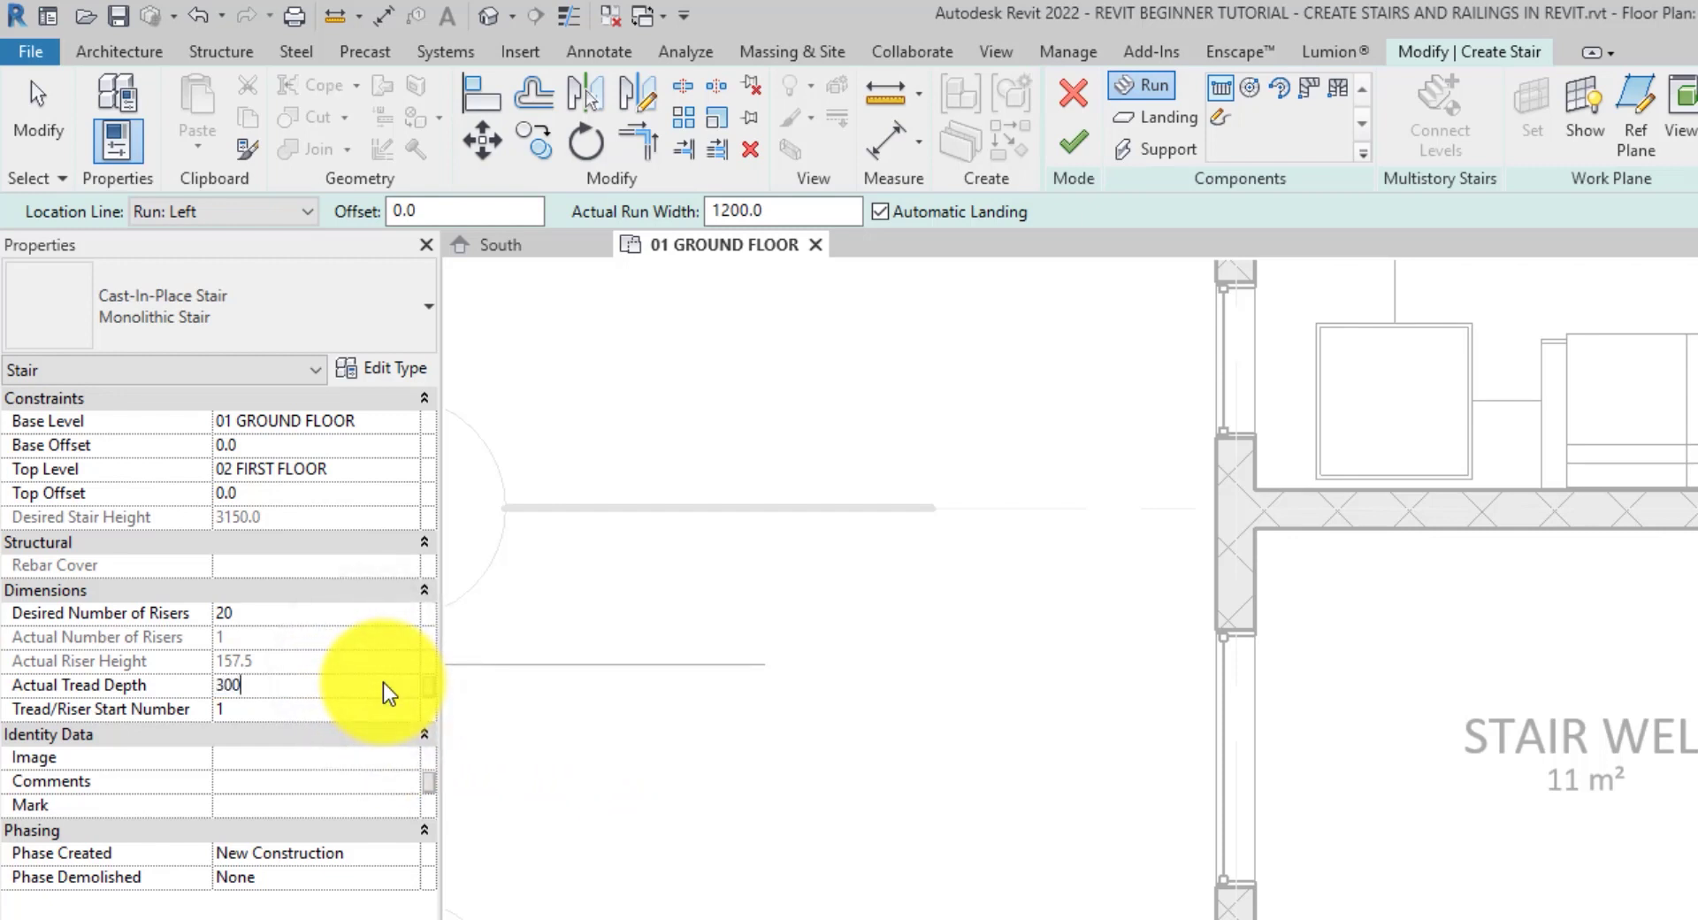
key("Return")
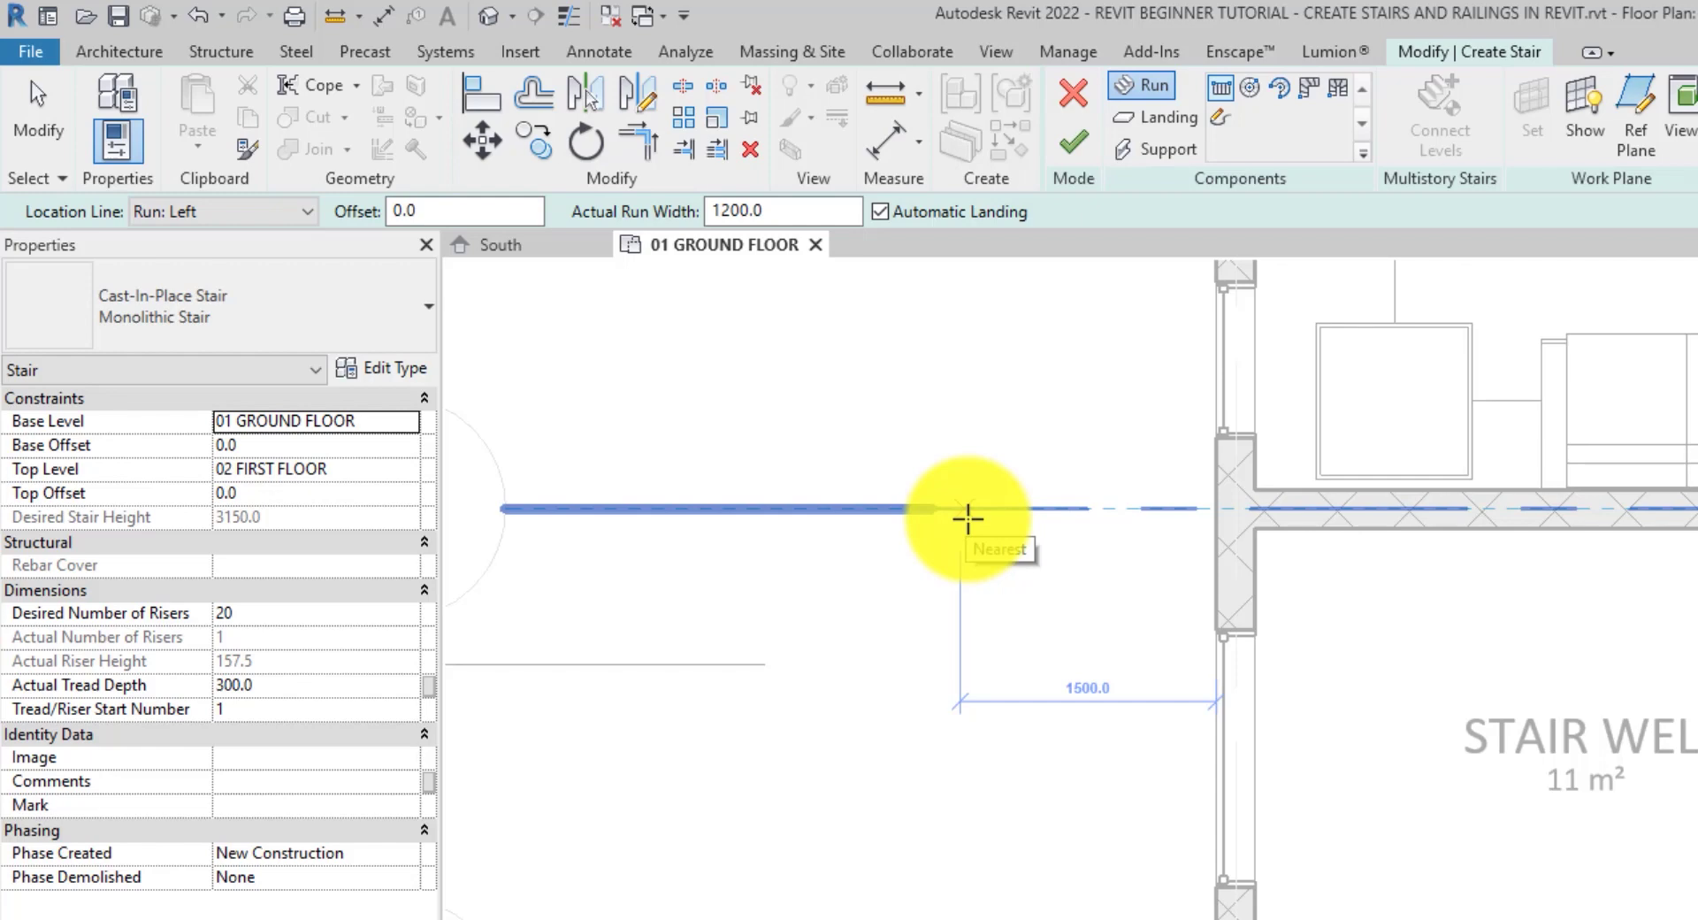
Change the desired number of risers to 22.
left_click(354, 619)
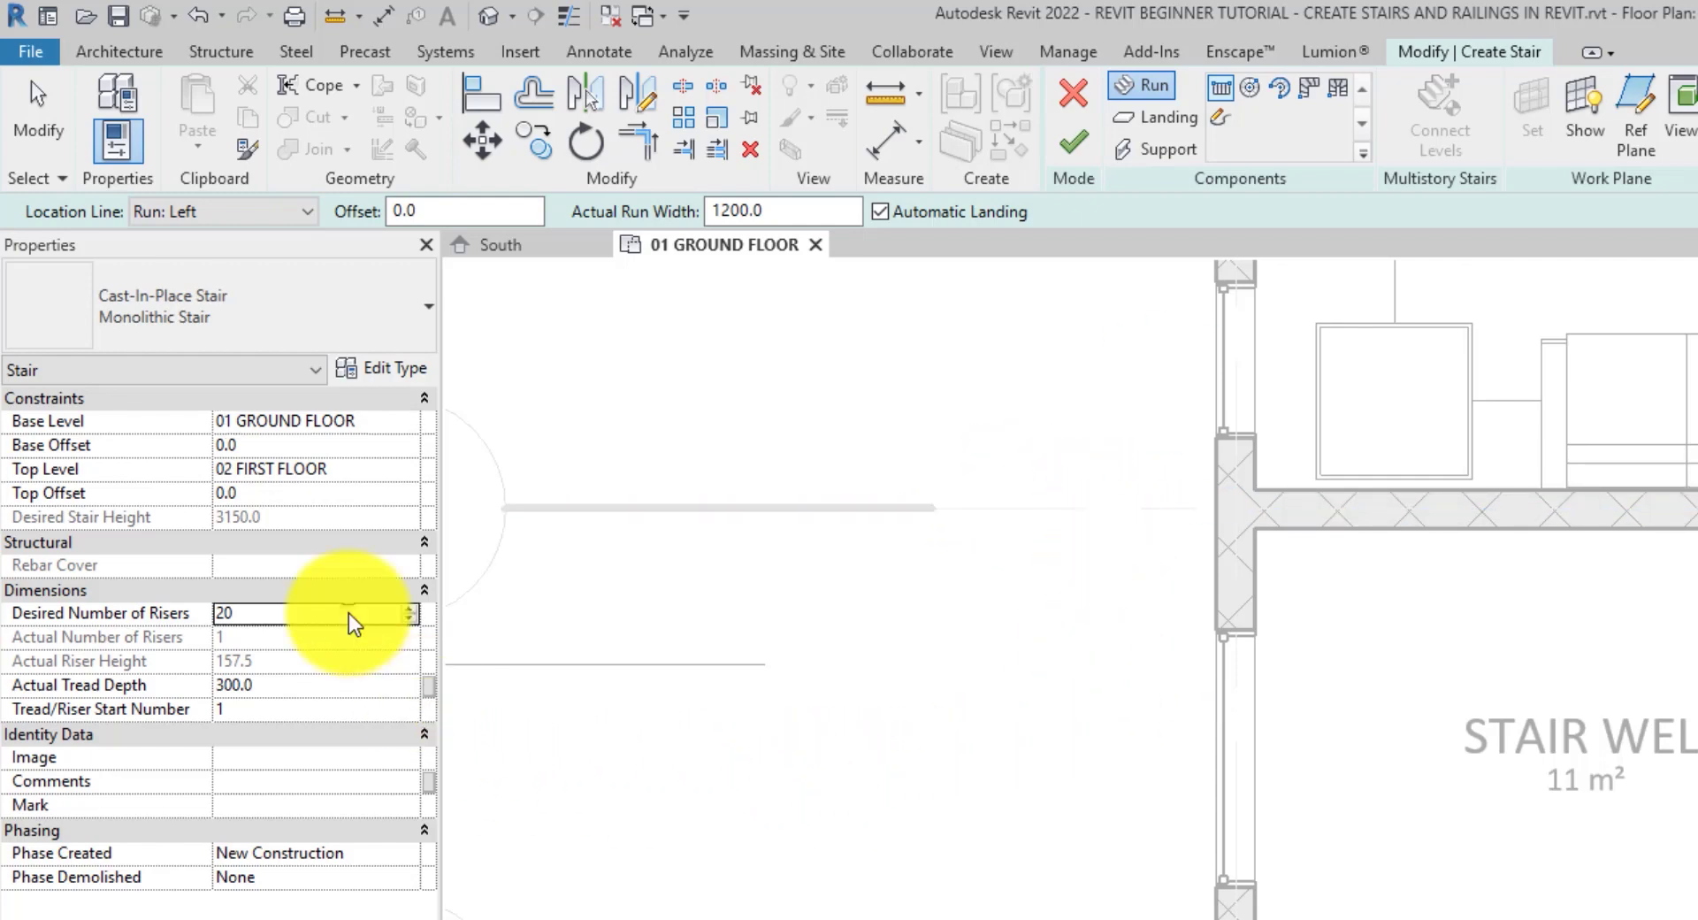
double_click(350, 617)
type("22")
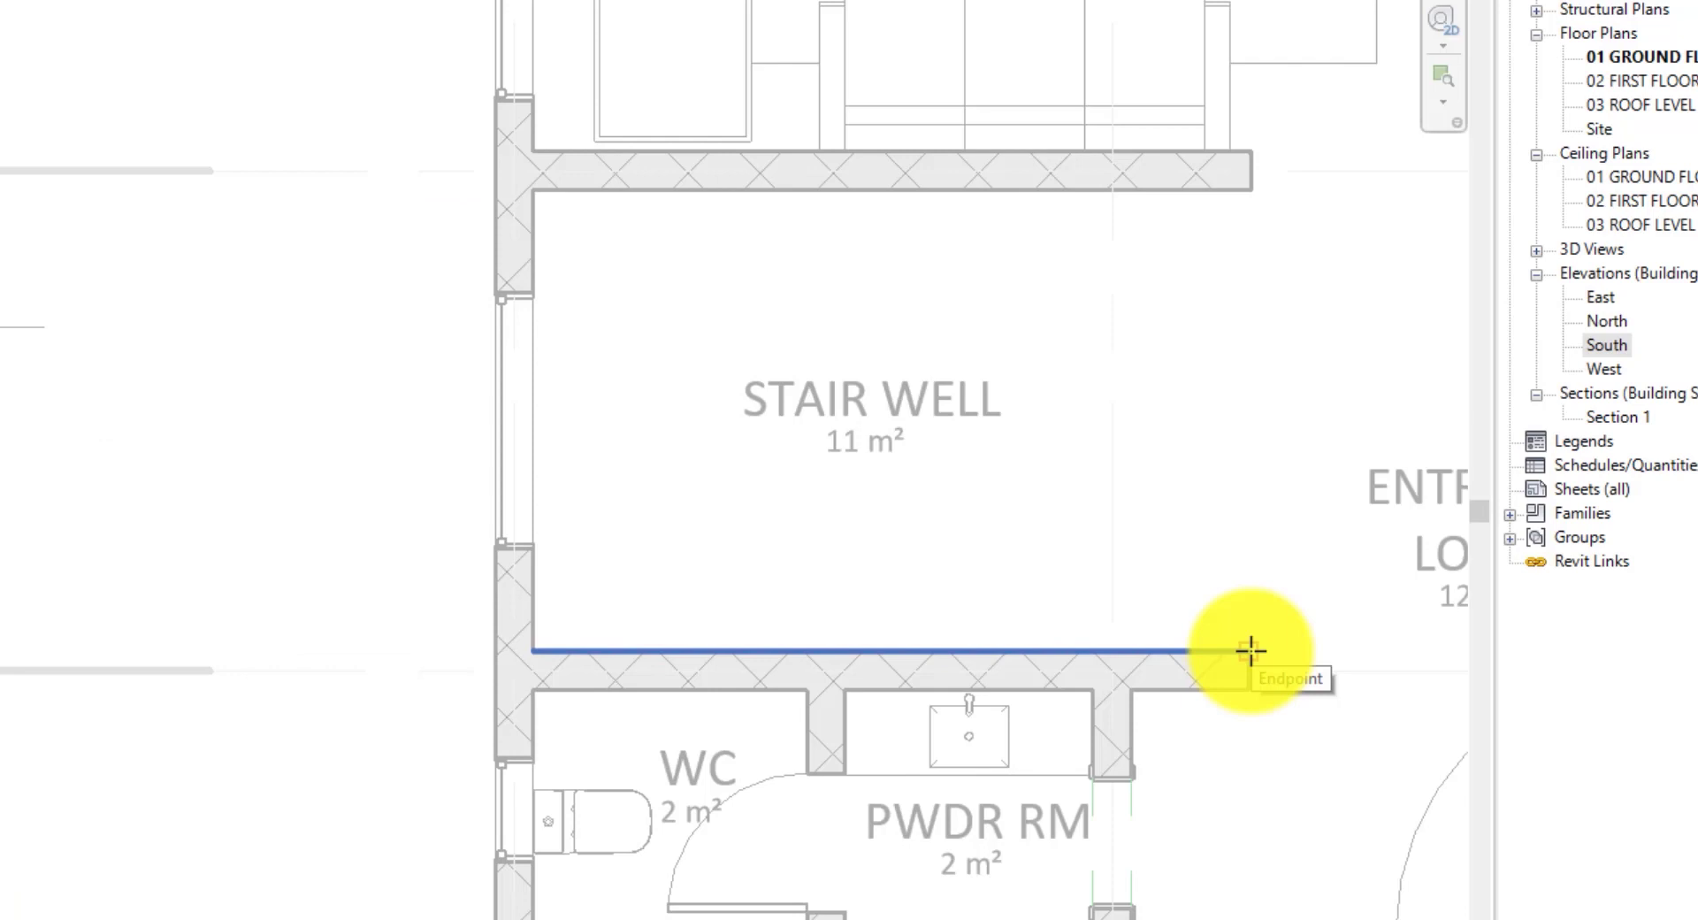
Sketch the two stair runs between the stair-well walls and finish the stair.
left_click(1251, 650)
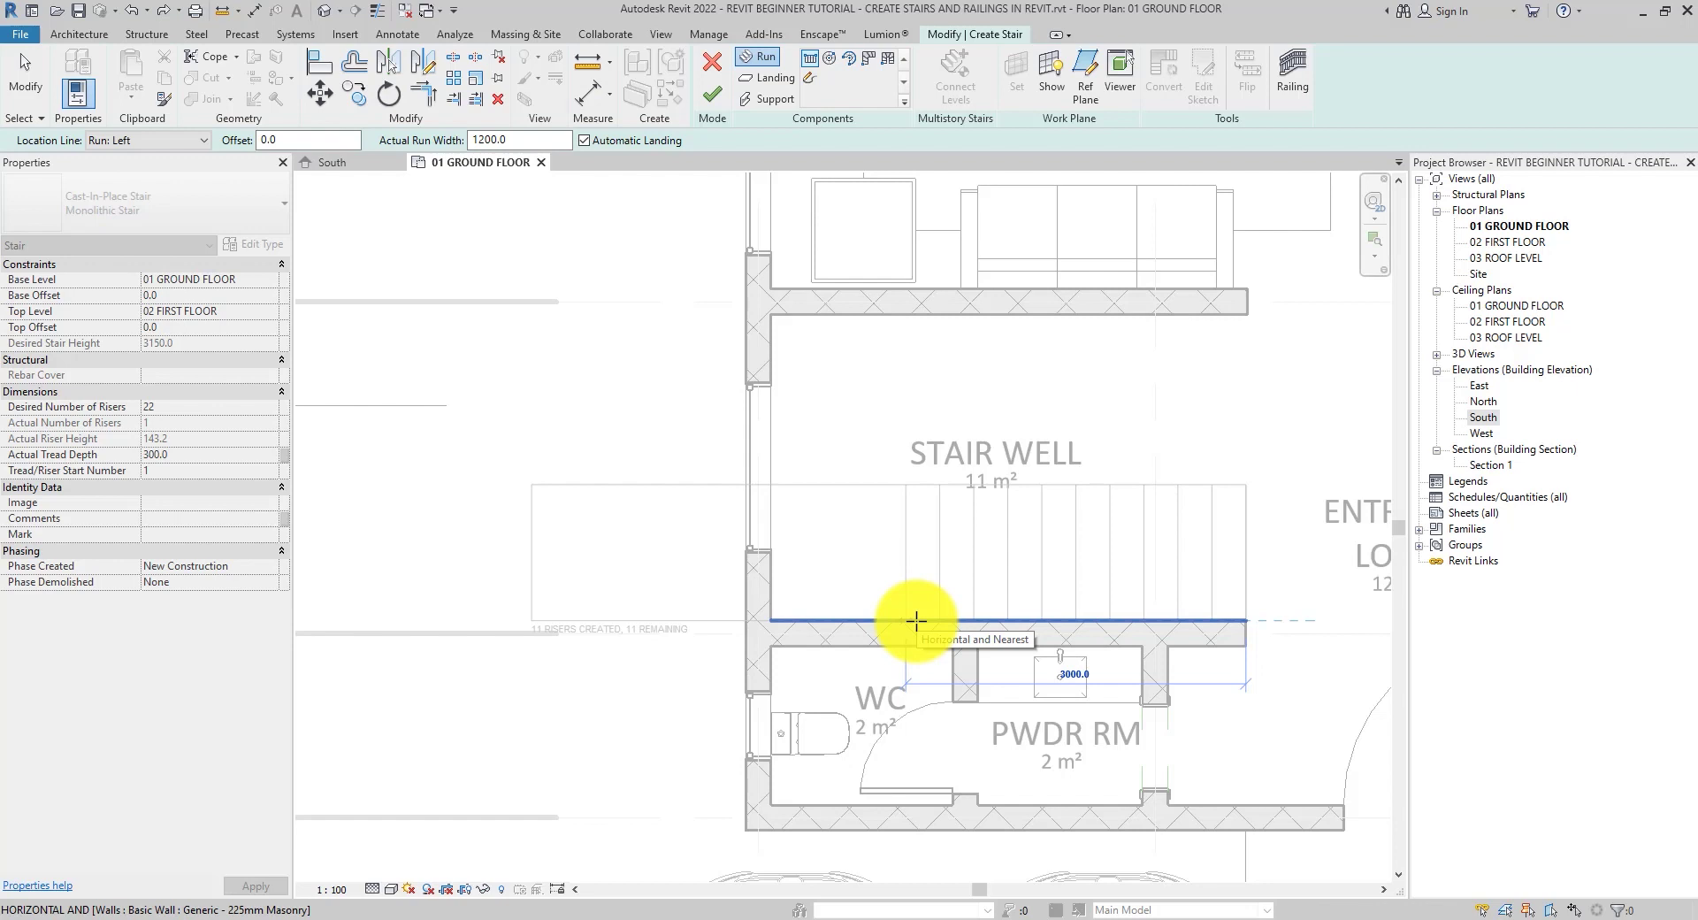
left_click(916, 620)
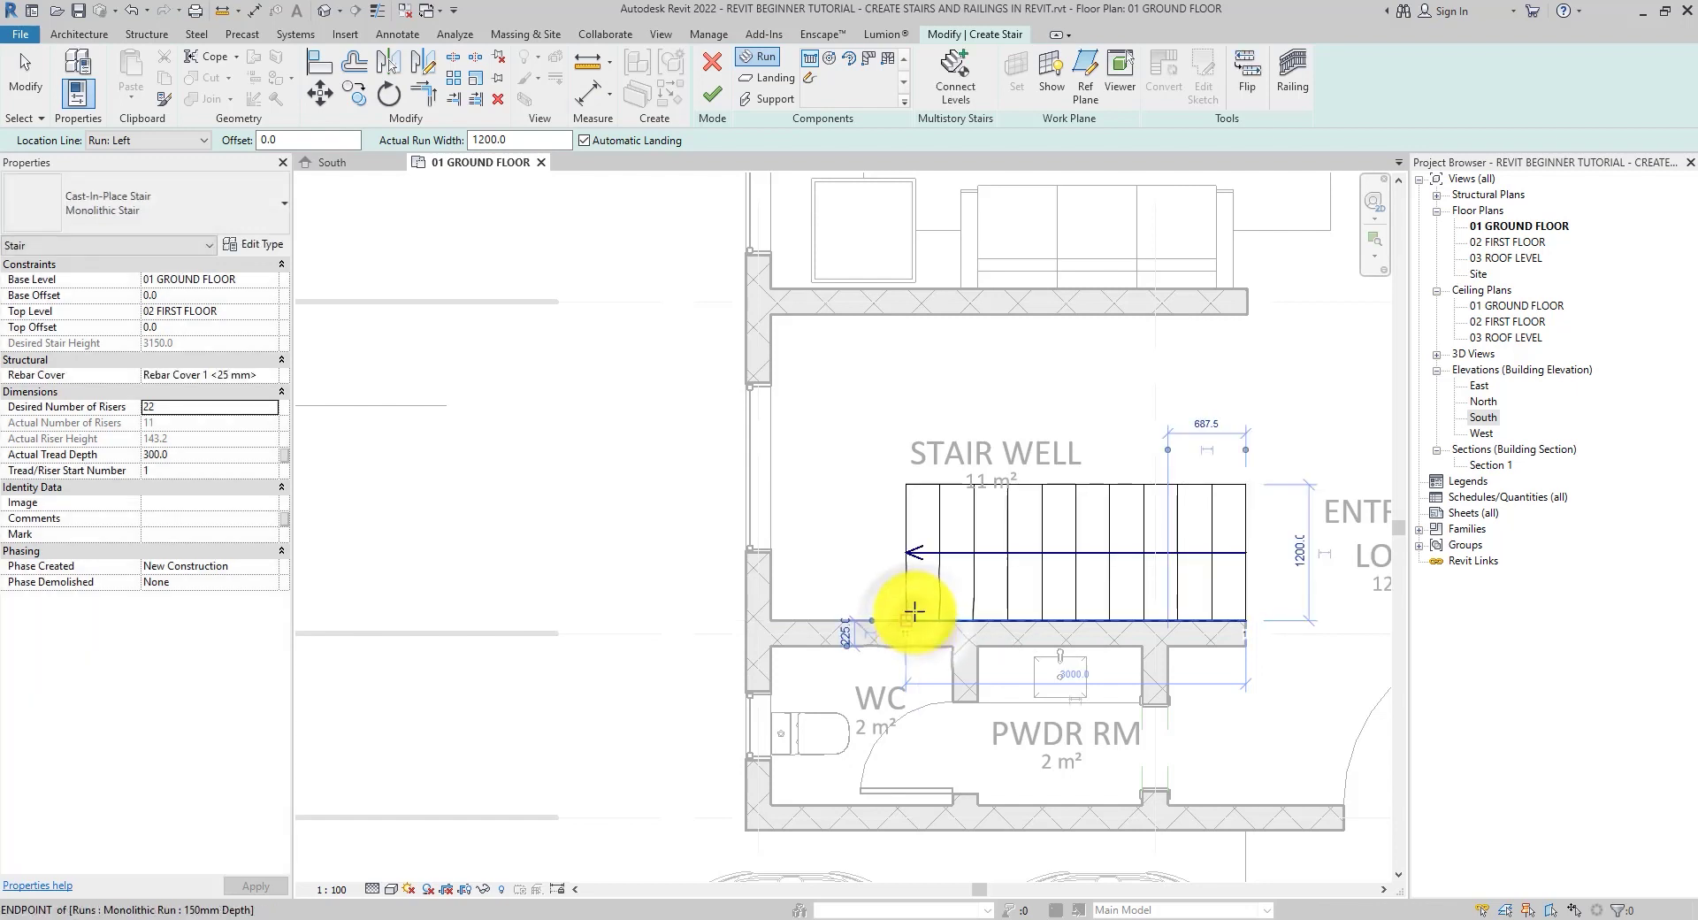
left_click(902, 316)
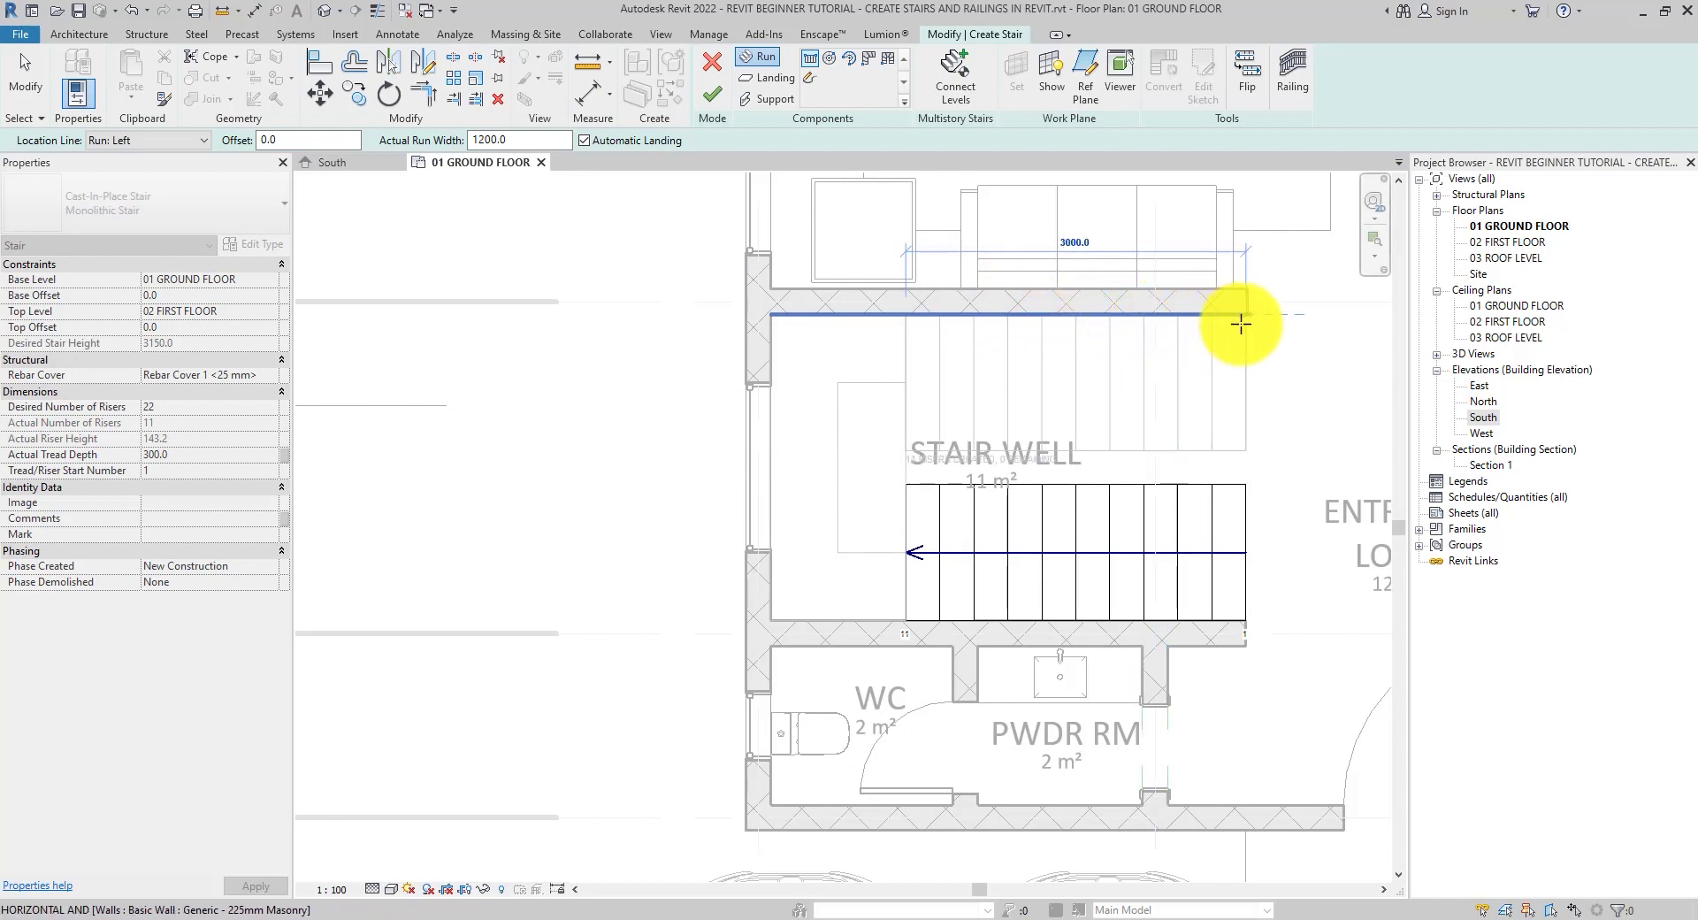
left_click(1291, 319)
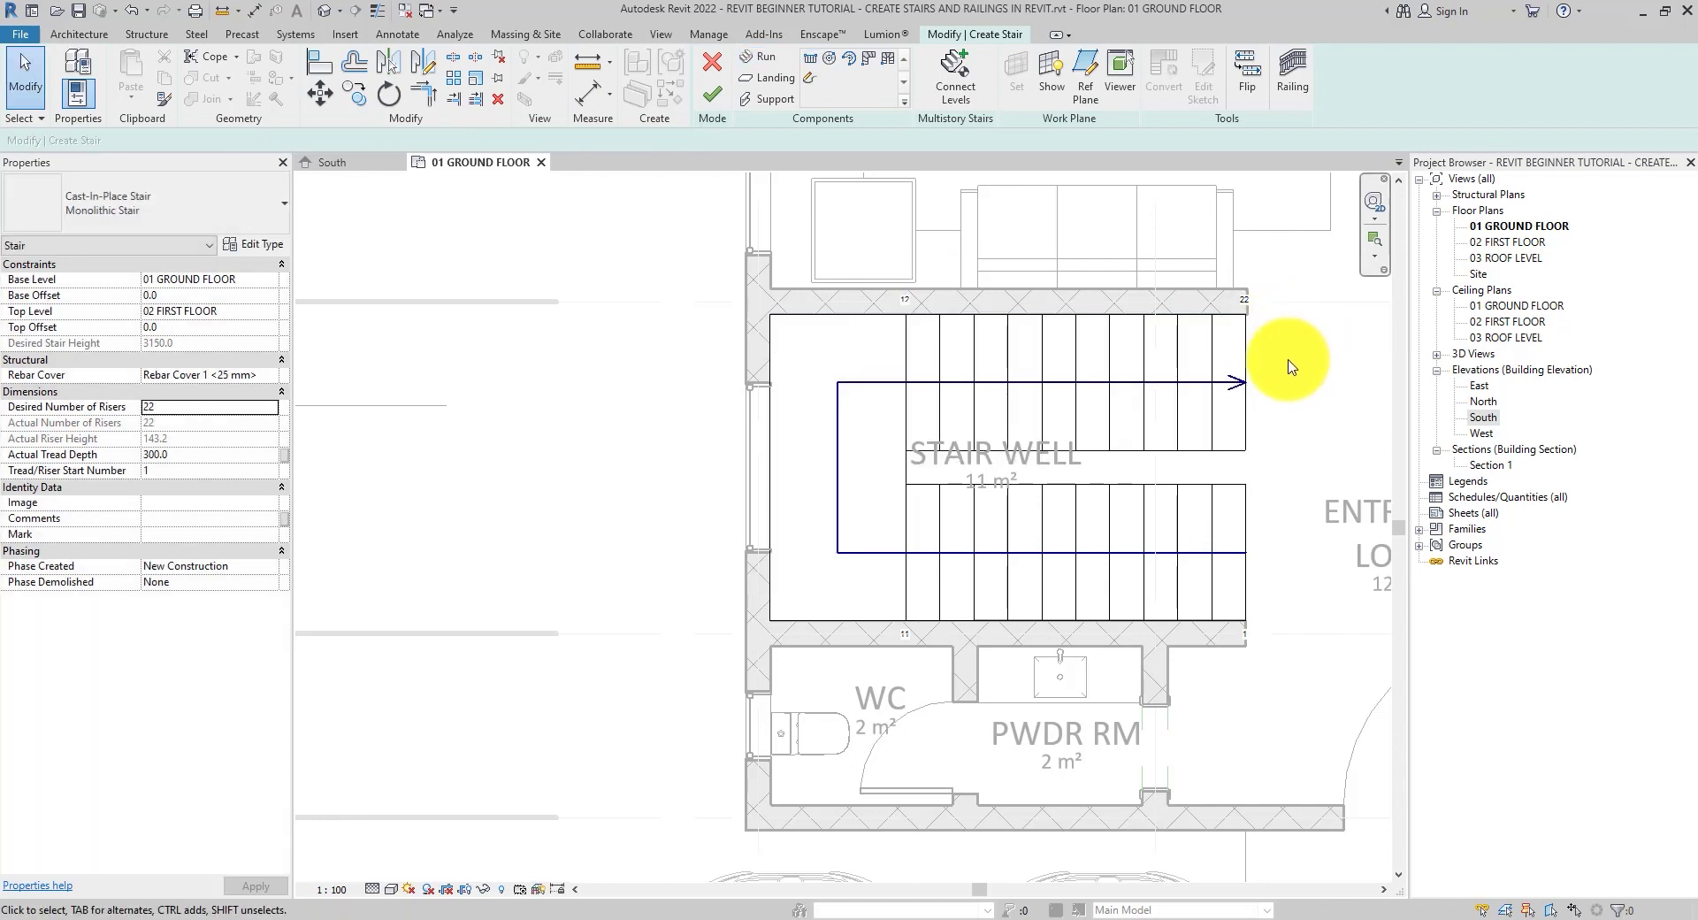
scroll(1289, 363, "down", 1)
middle_click_drag(1288, 363, 1066, 427)
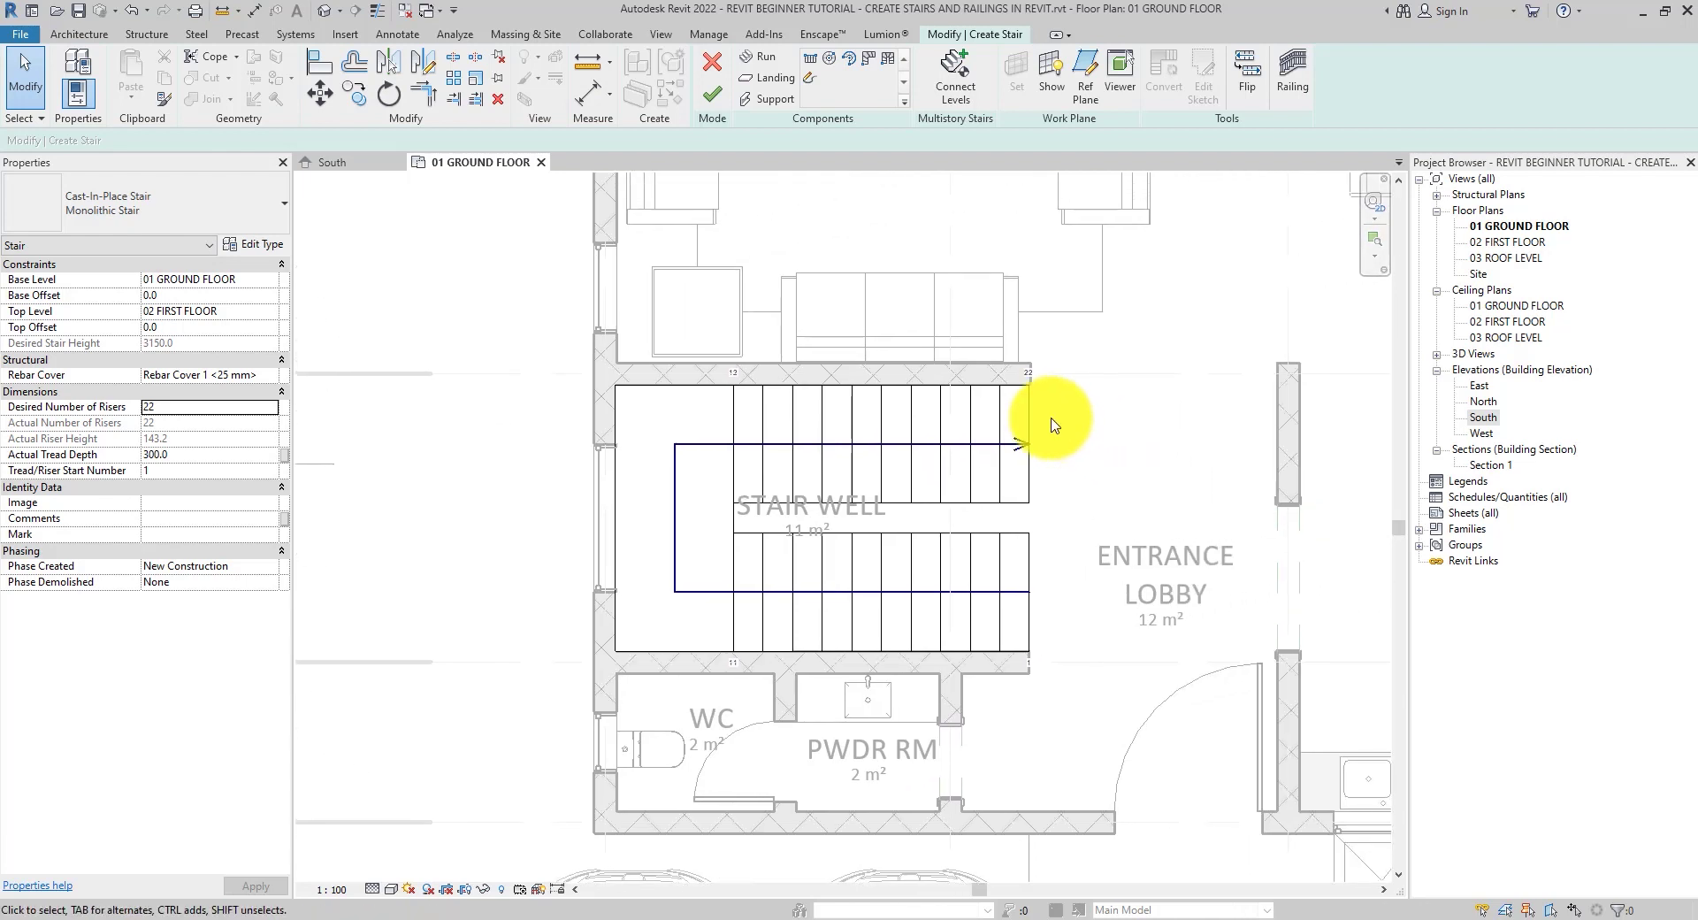
left_click(712, 106)
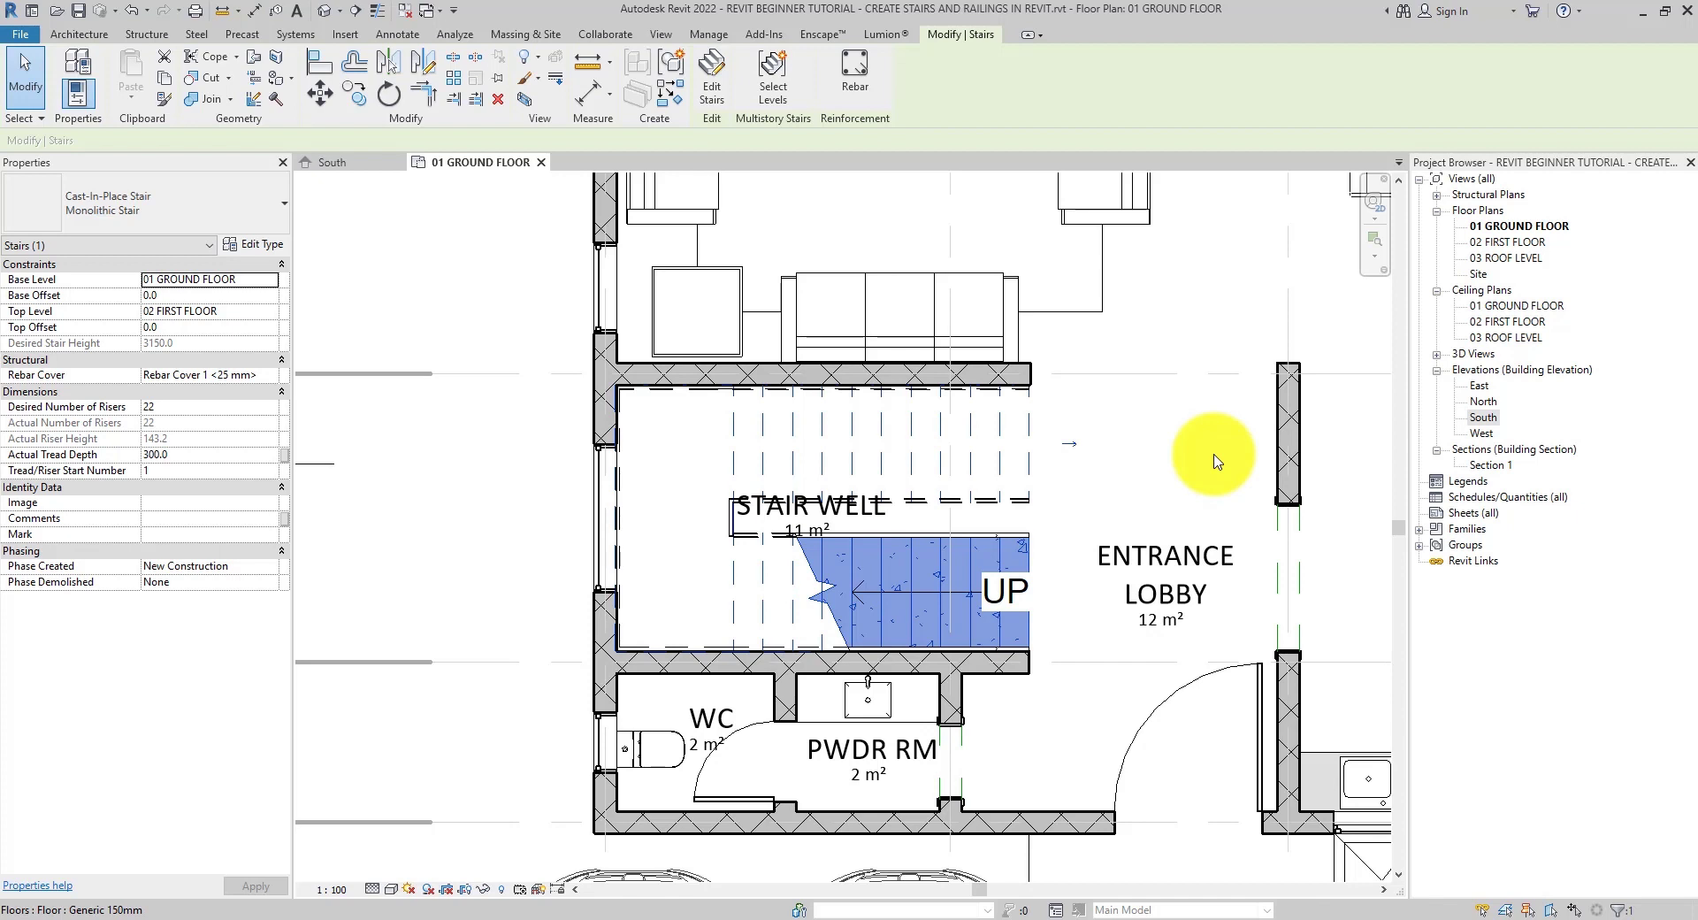
Deselect the stair and open the 02 FIRST FLOOR plan.
left_click(1216, 460)
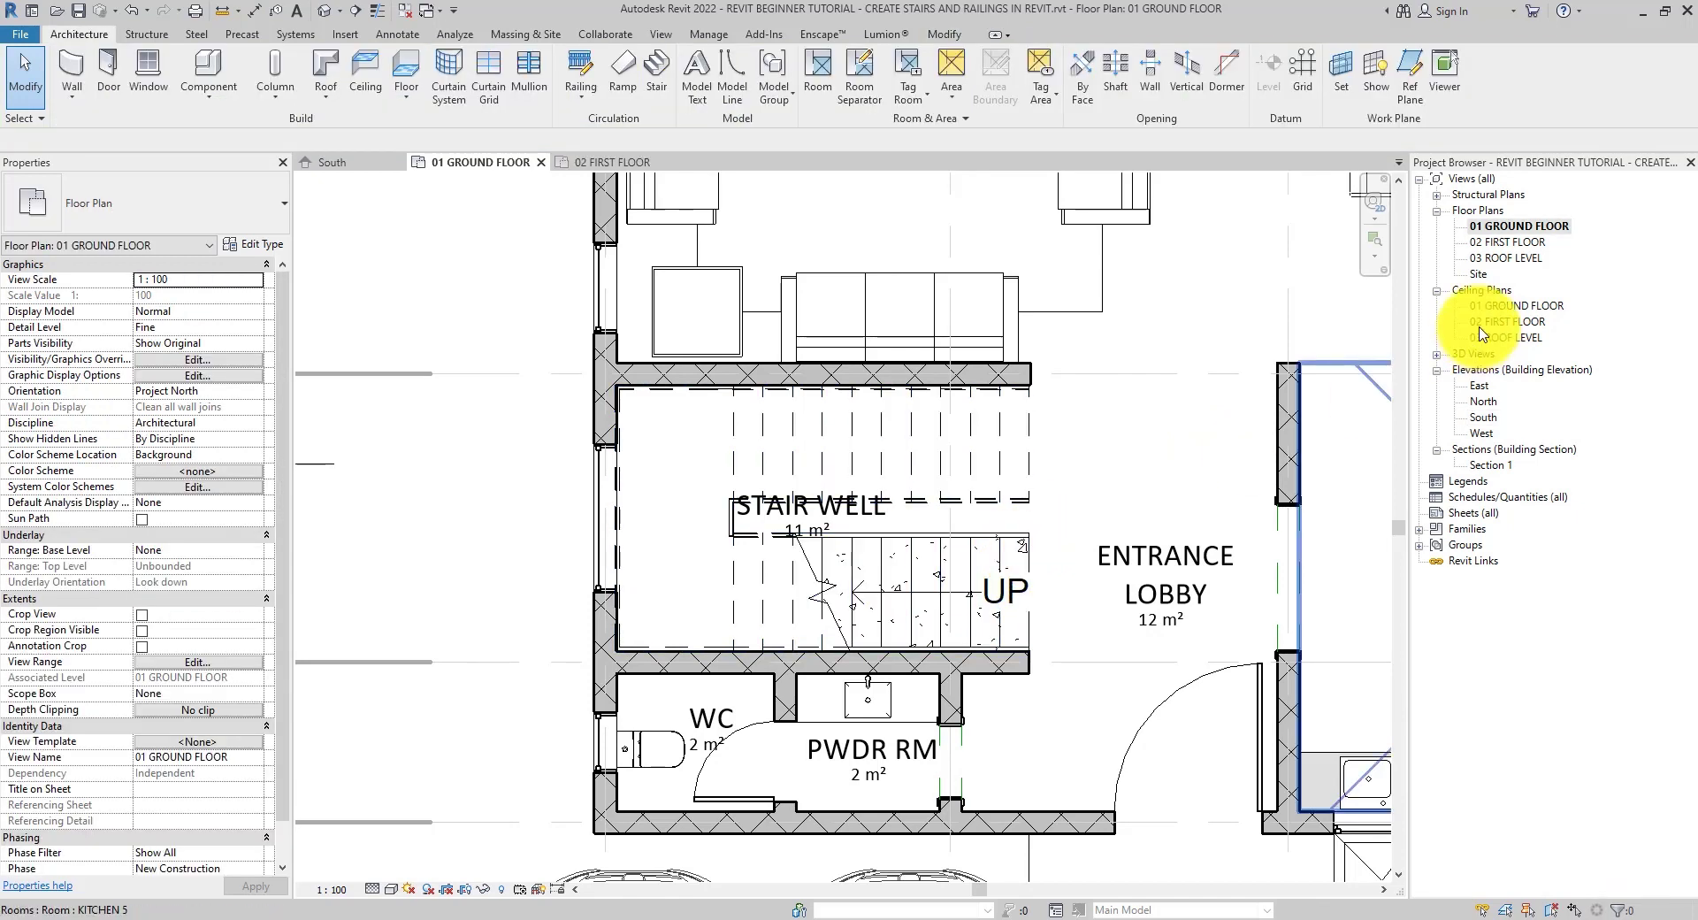
double_click(1503, 242)
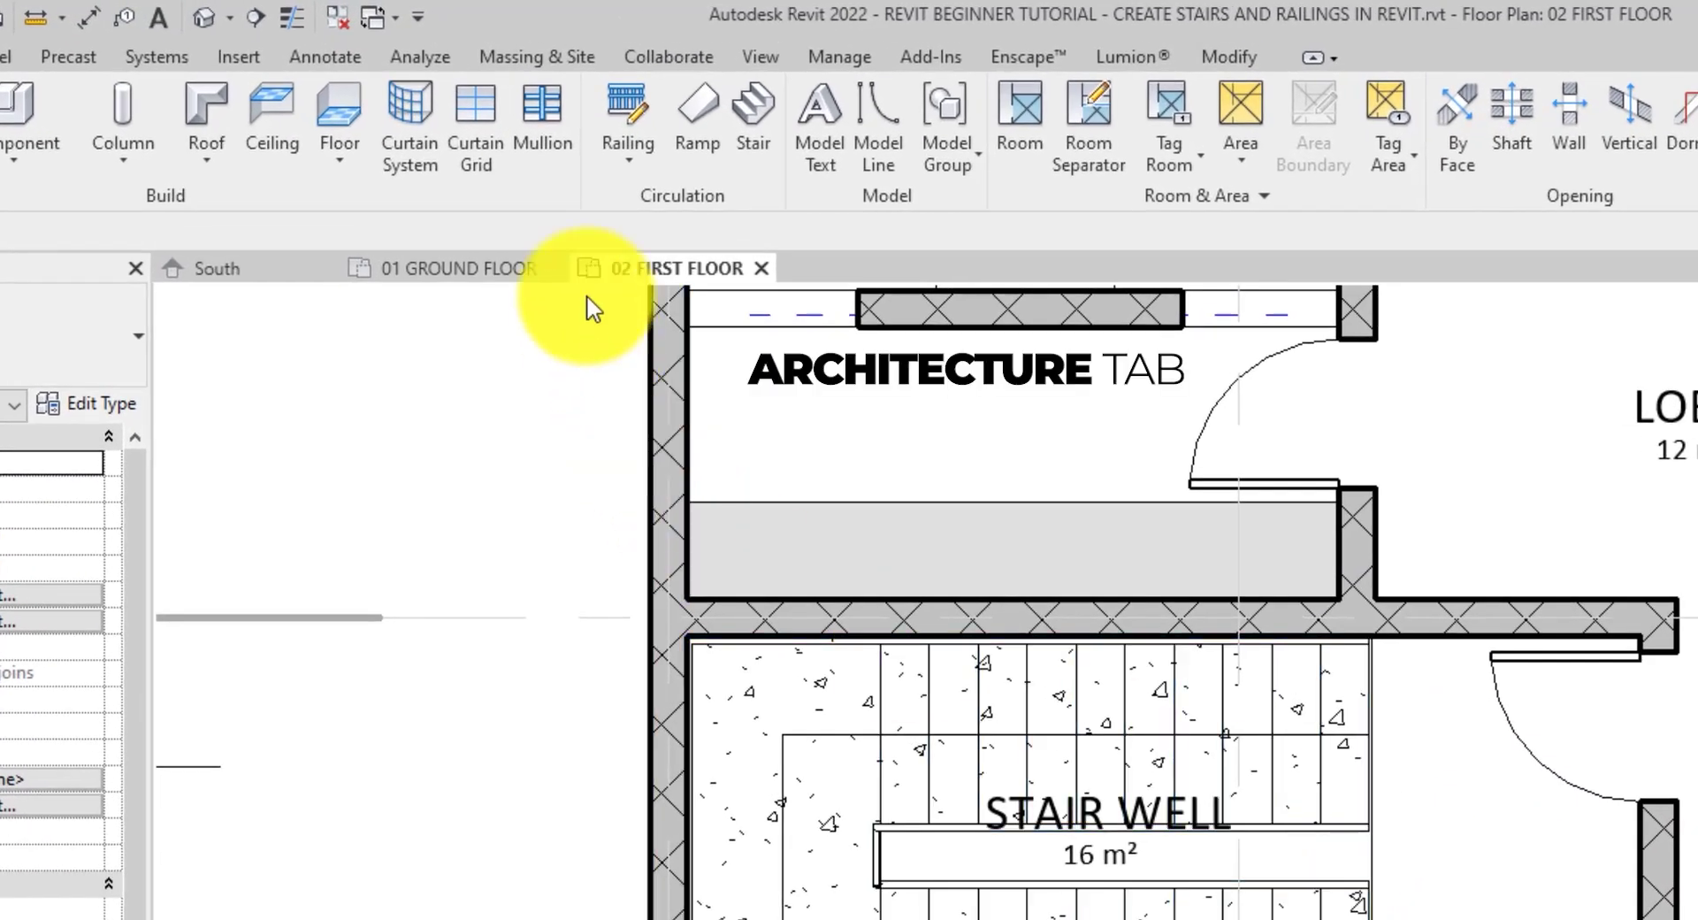
Start a Pick Lines railing sketch with offset 50 and the 900mm Pipe type.
left_click(623, 126)
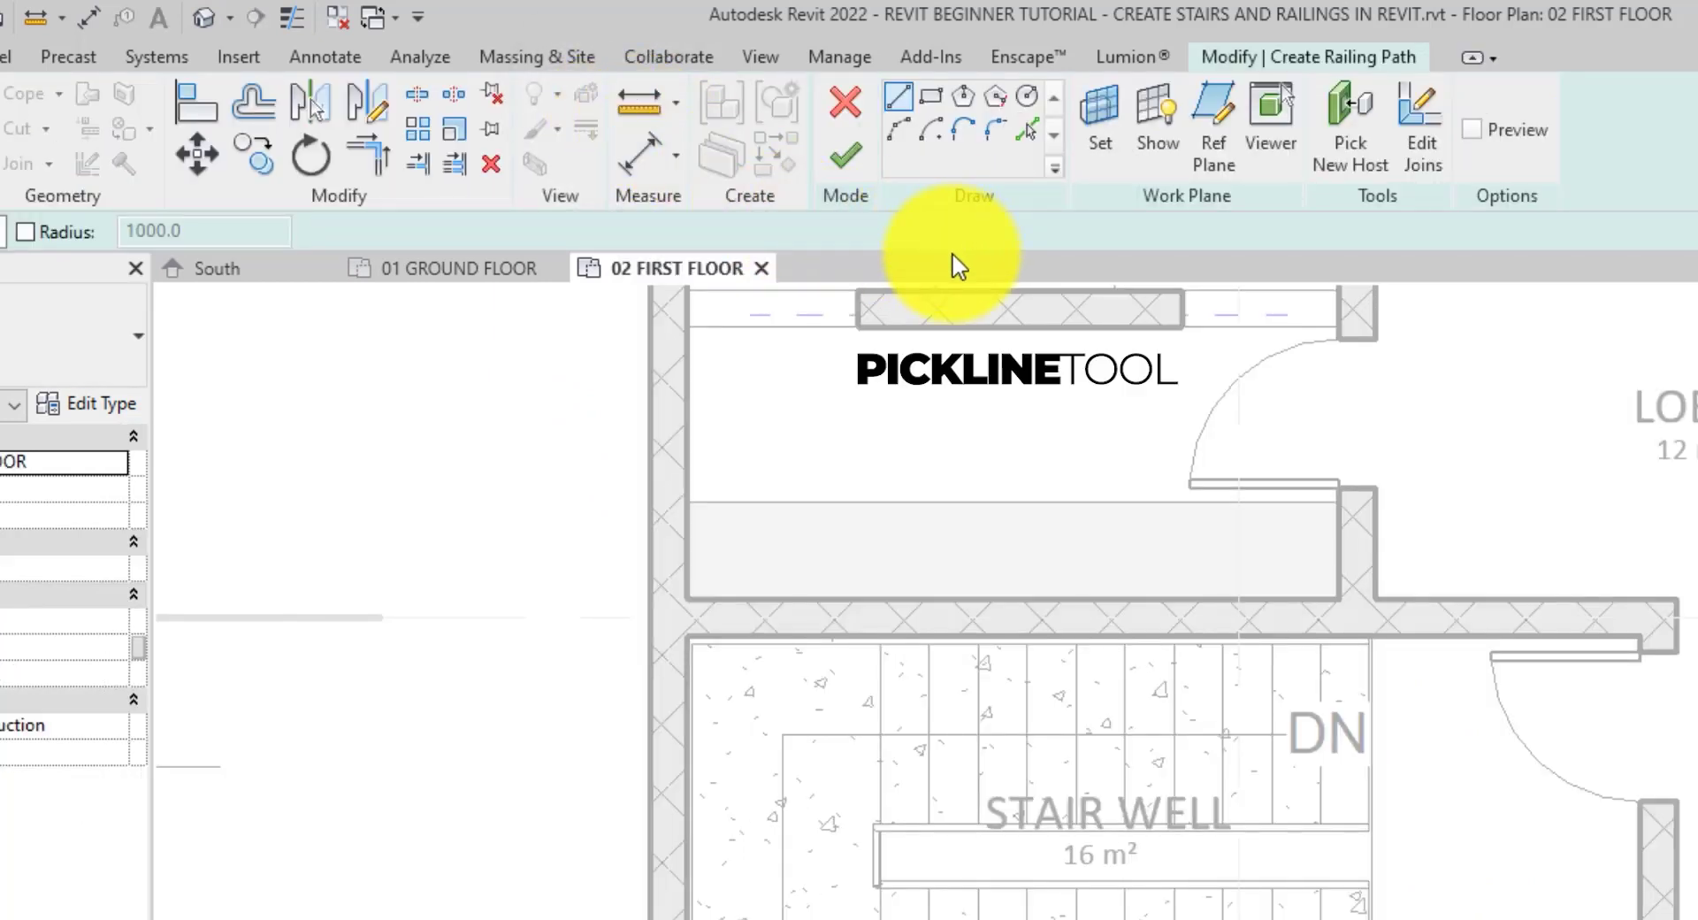
left_click(1026, 130)
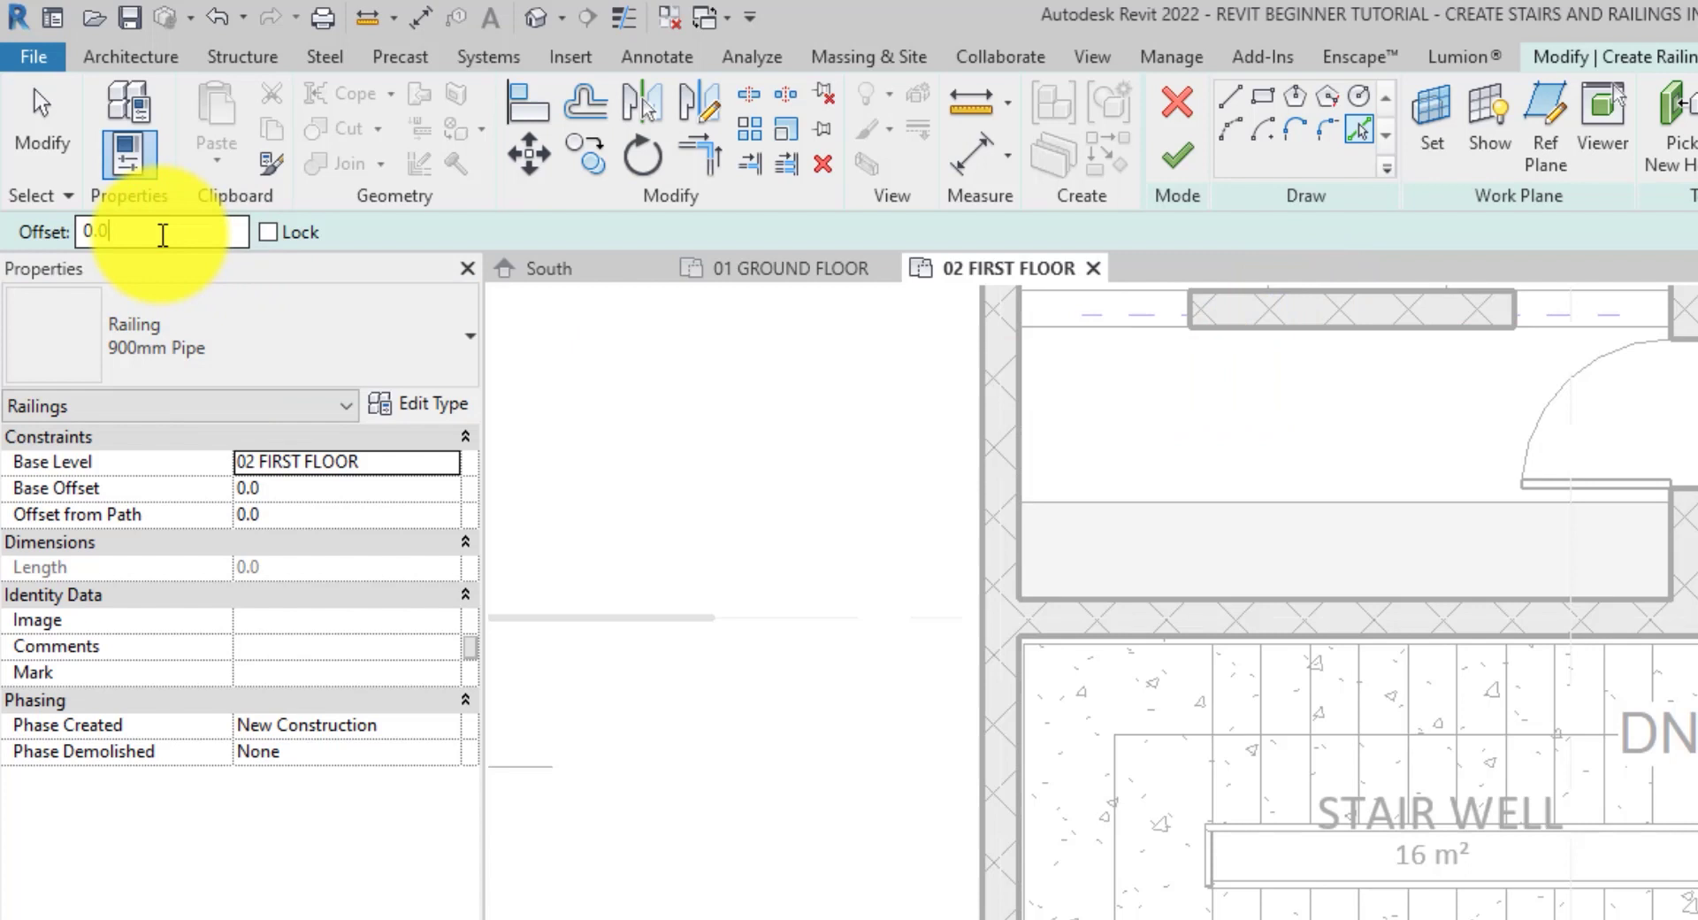
type("50")
left_click(228, 343)
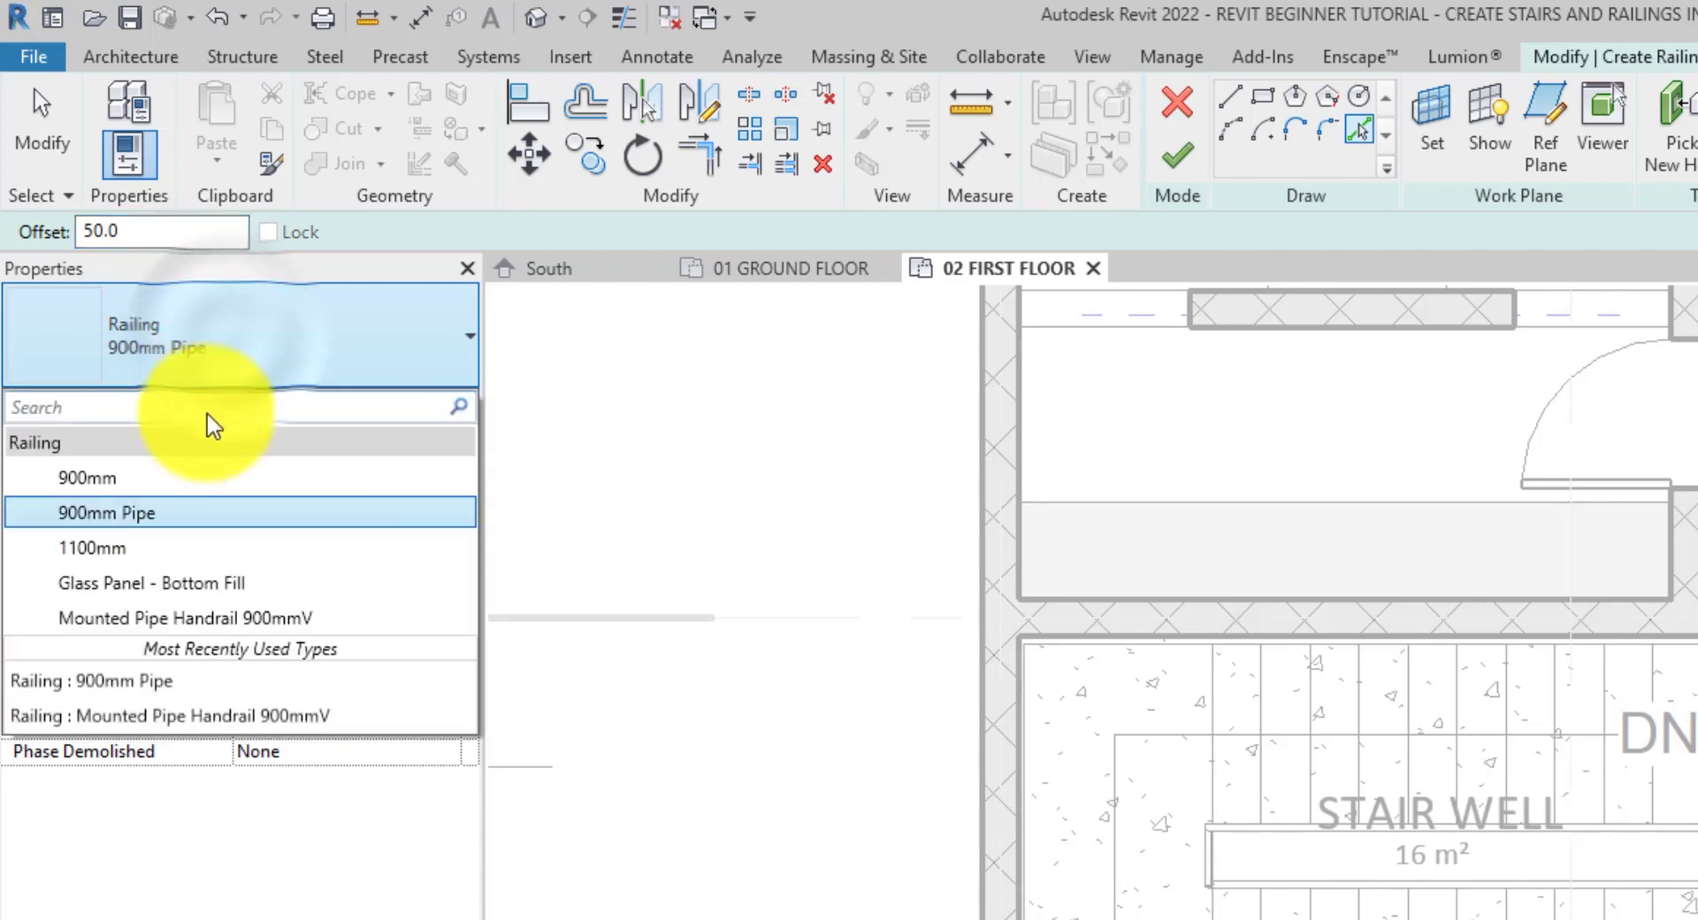
left_click(184, 528)
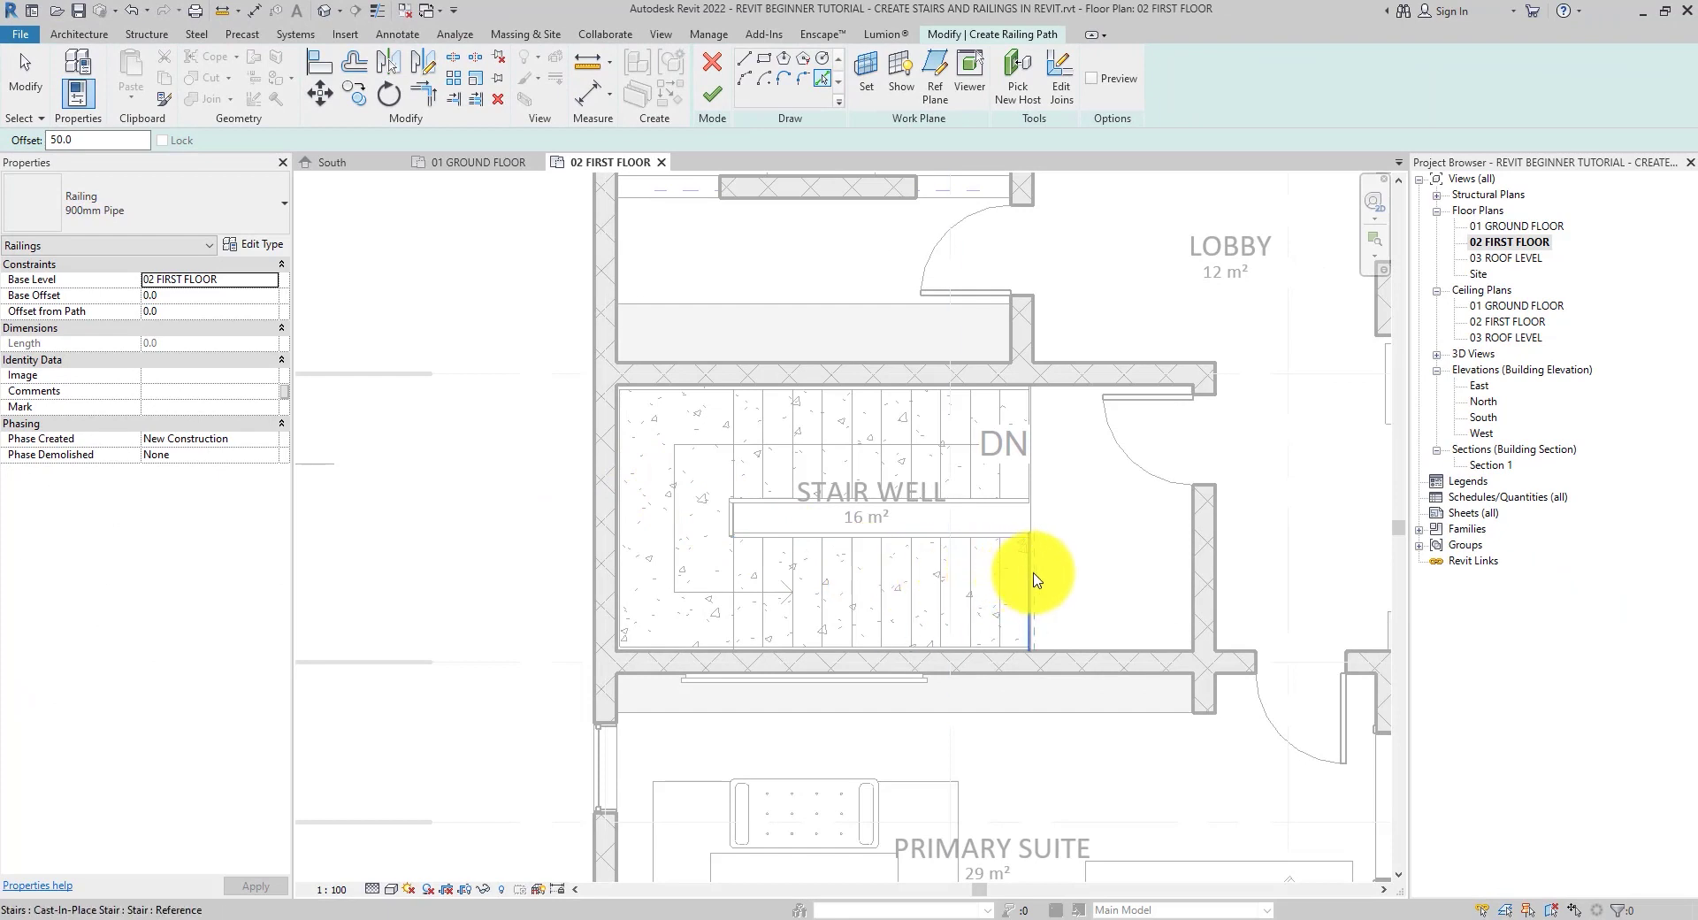
Pick the stair well's open edge, shorten the line at its top end, and finish the railing.
scroll(1039, 581, "up", 2)
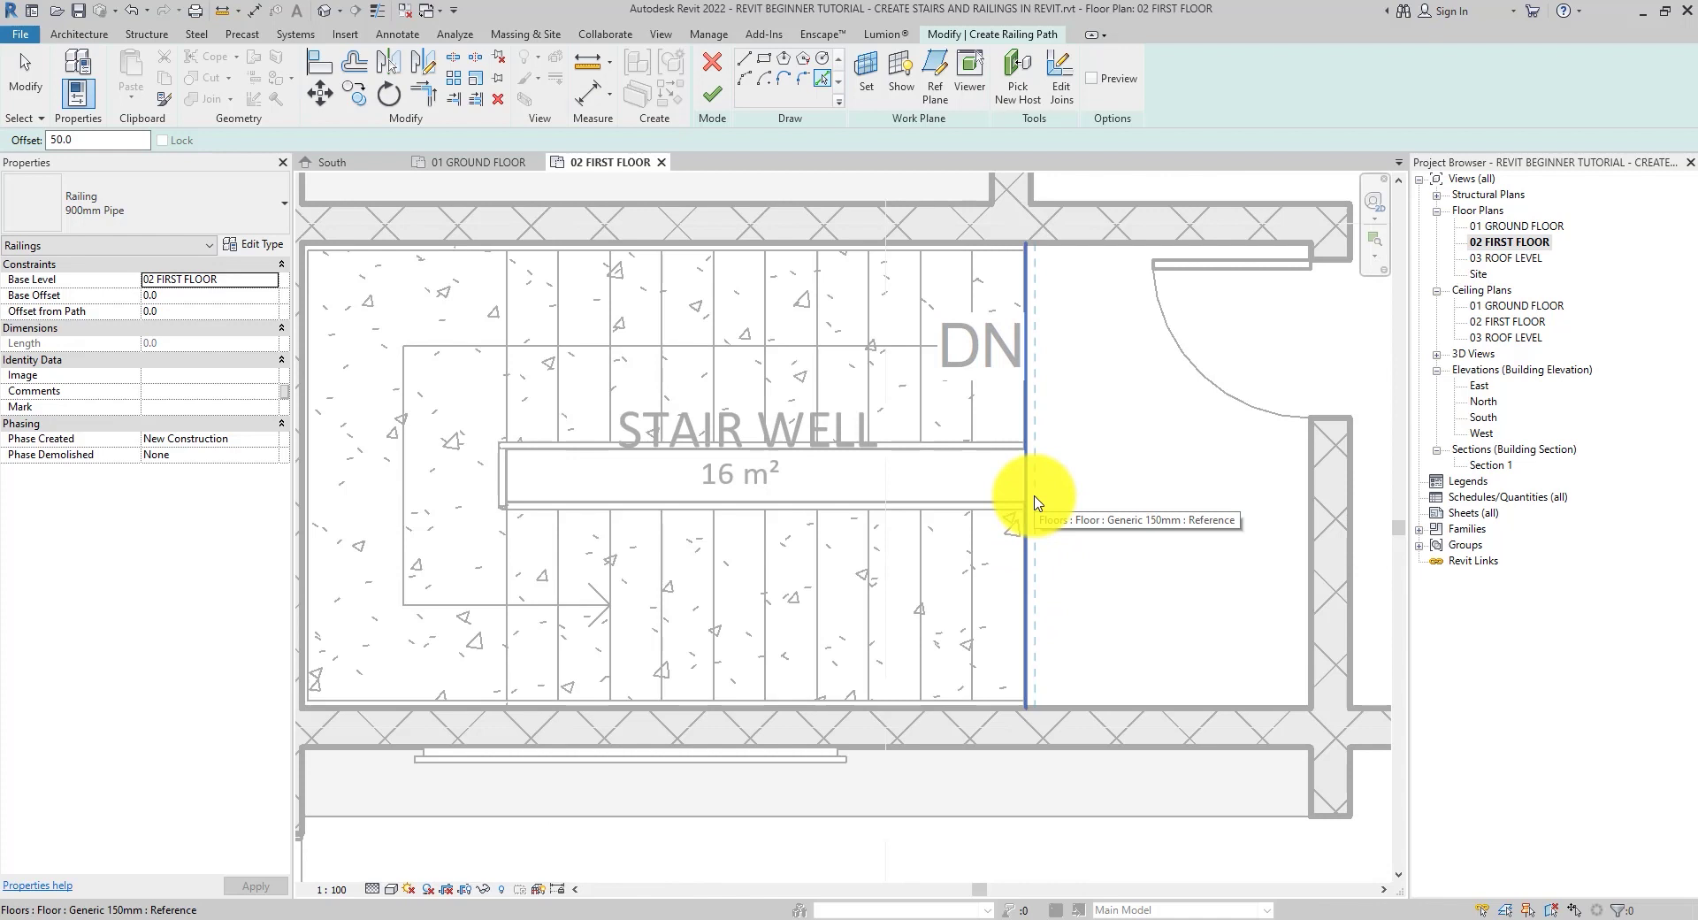
left_click(1037, 503)
left_click(24, 75)
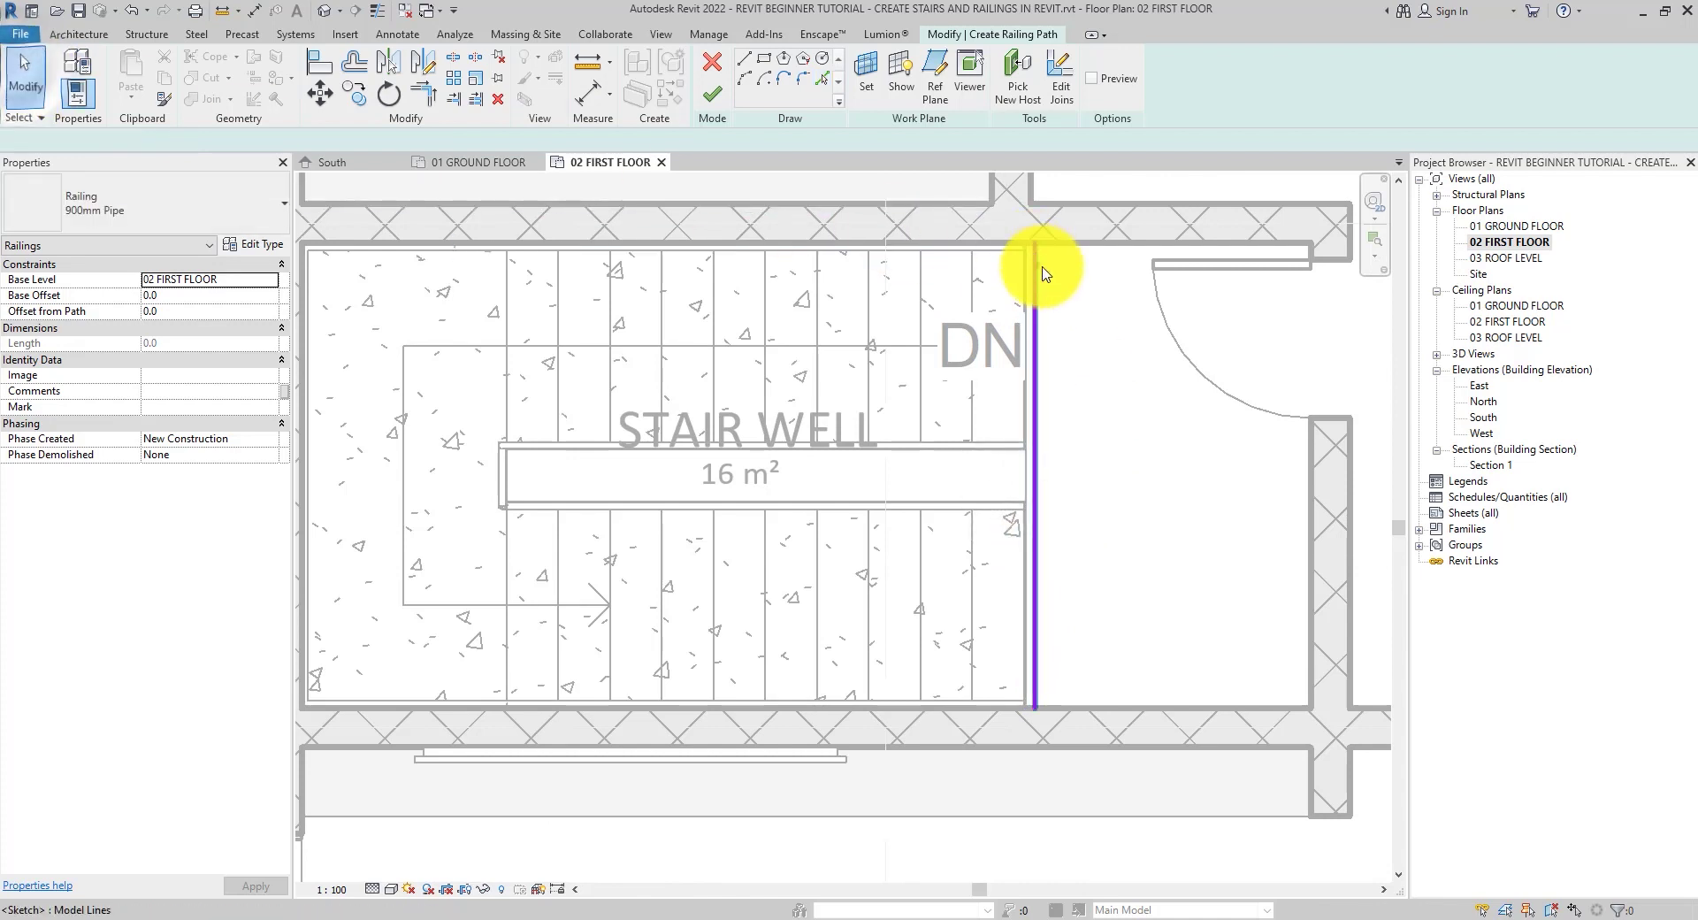
left_click_drag(1044, 274, 1037, 437)
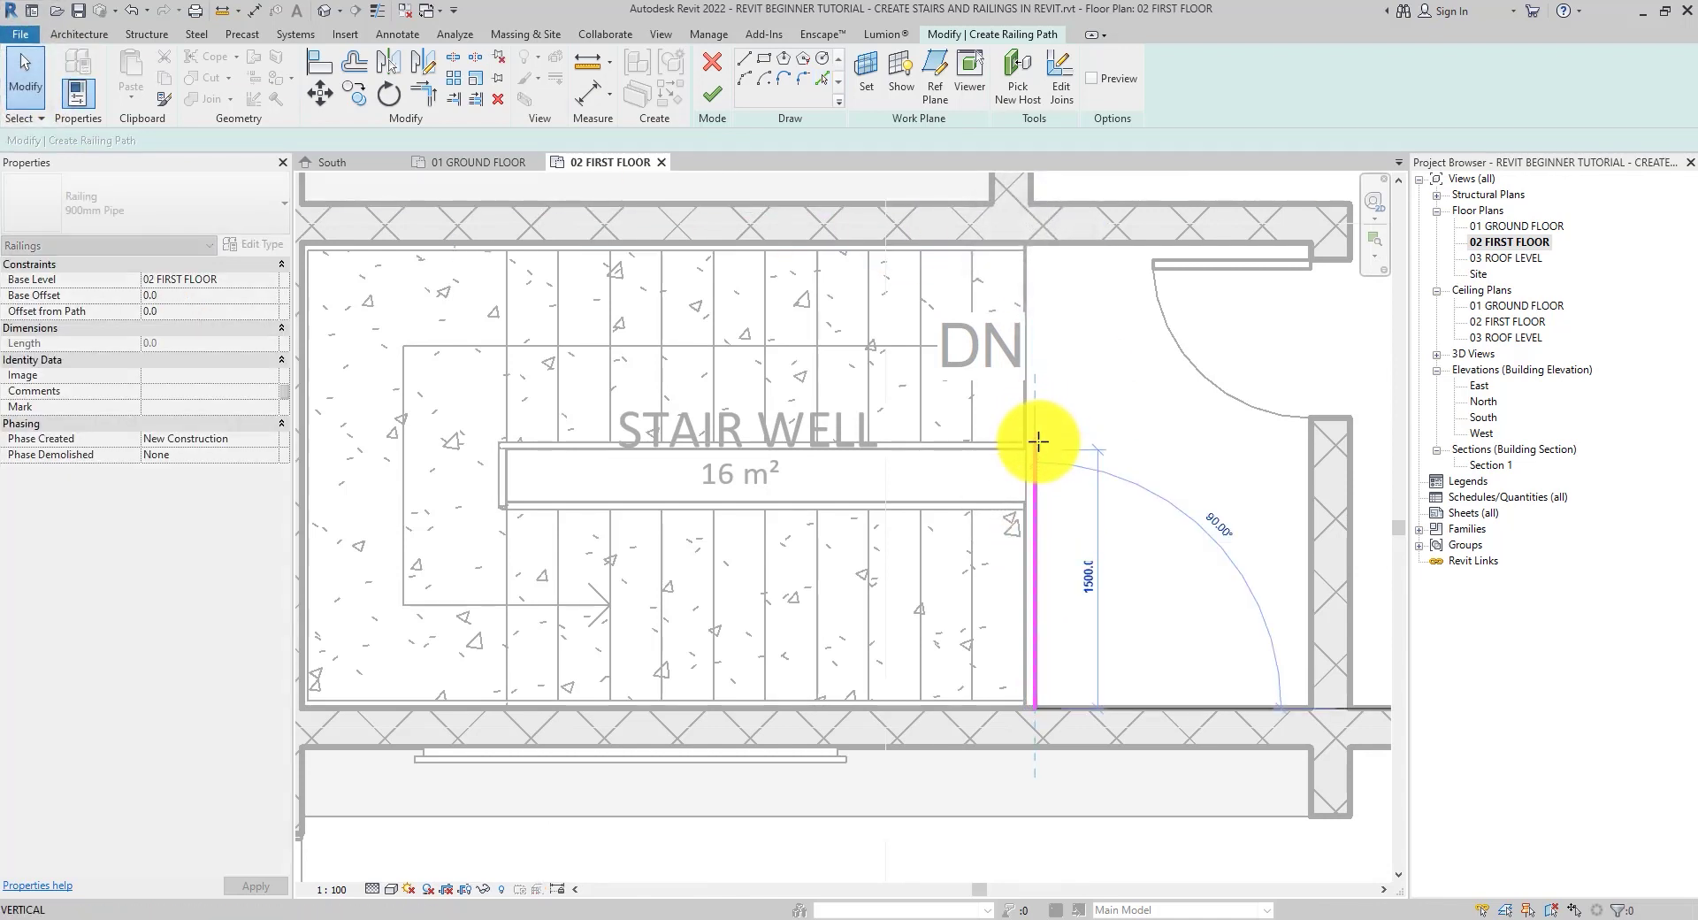
left_click(712, 94)
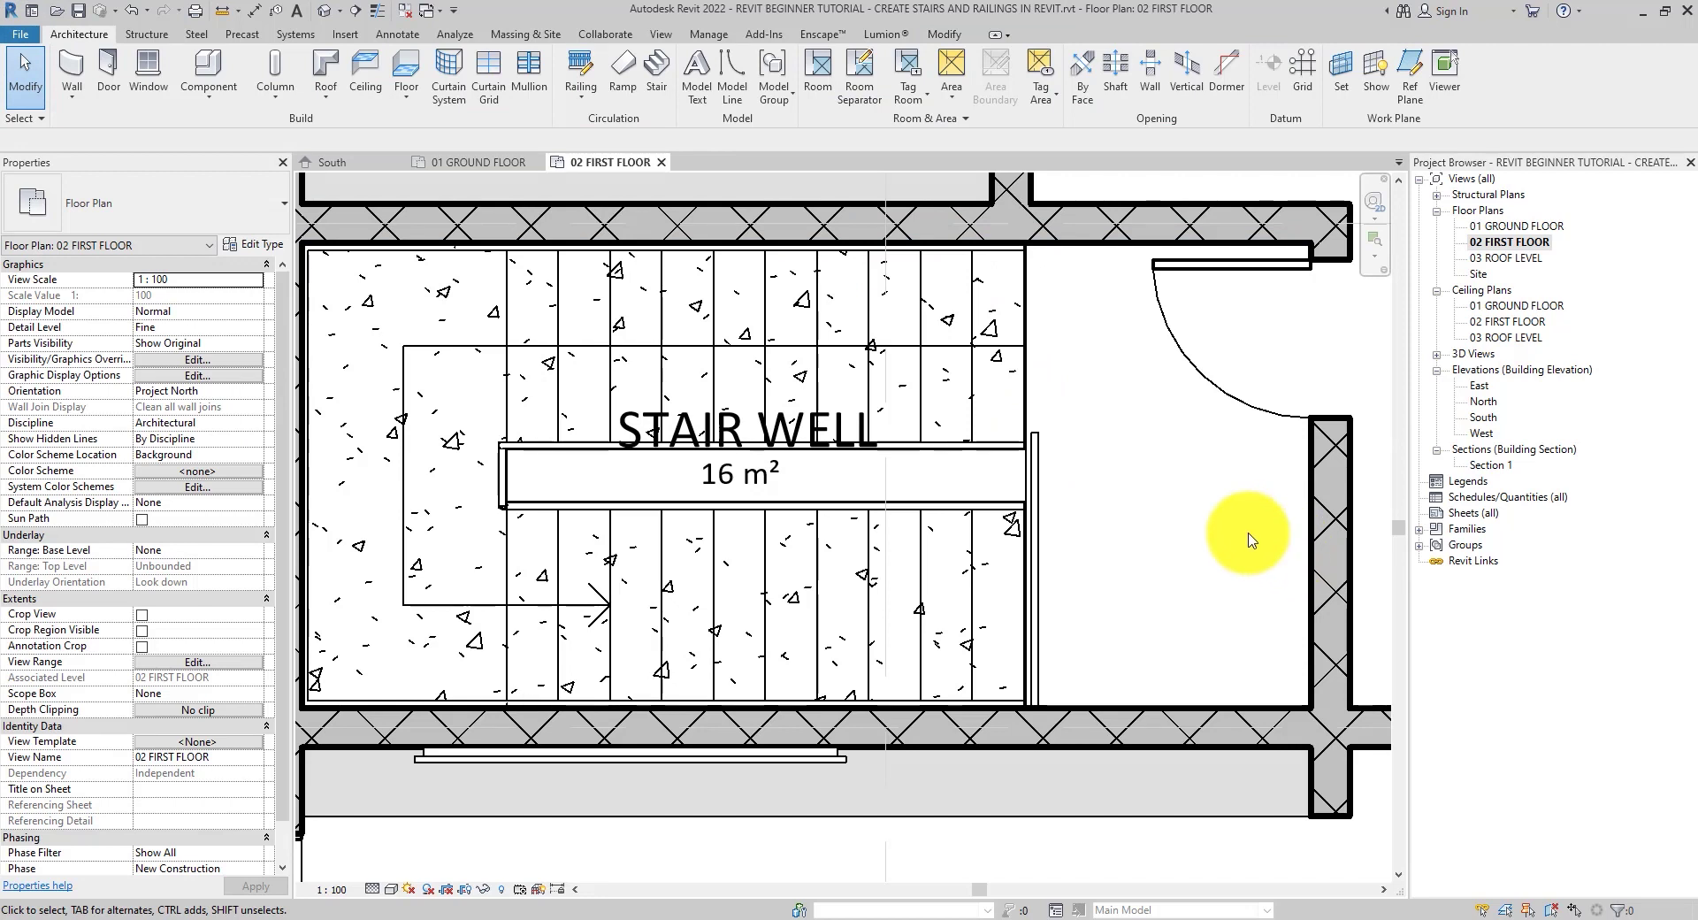
In the default 3D view, temporarily hide the roof to expose the stair well.
left_click(325, 10)
scroll(796, 575, "up", 3)
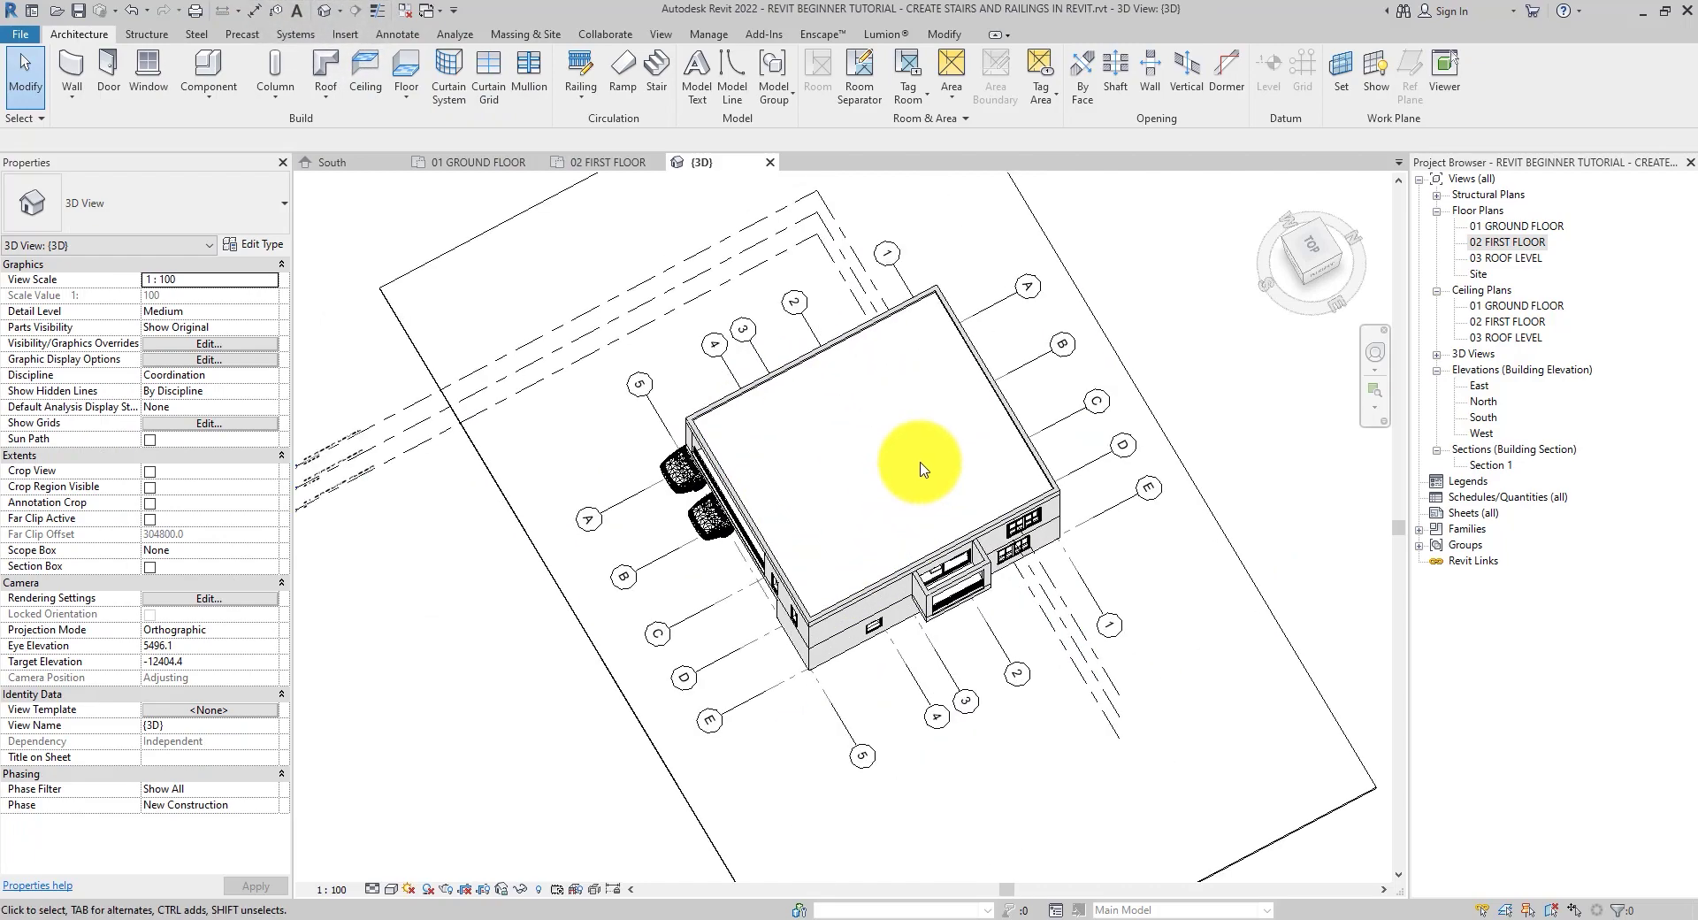
scroll(920, 469, "up", 2)
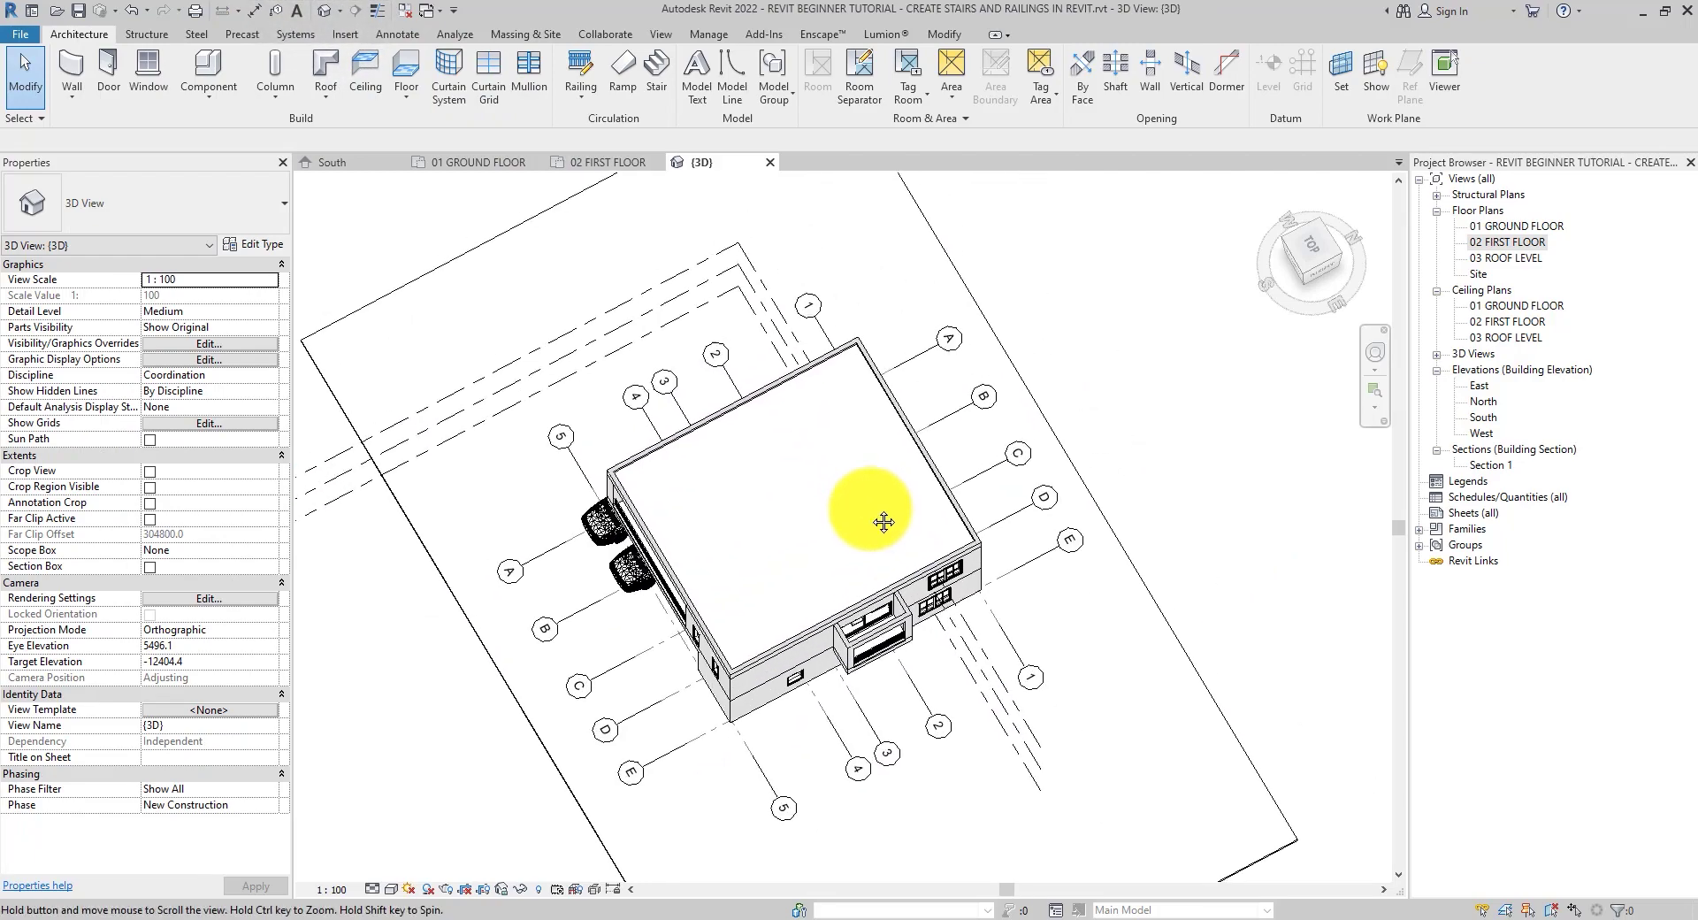
left_click(907, 428)
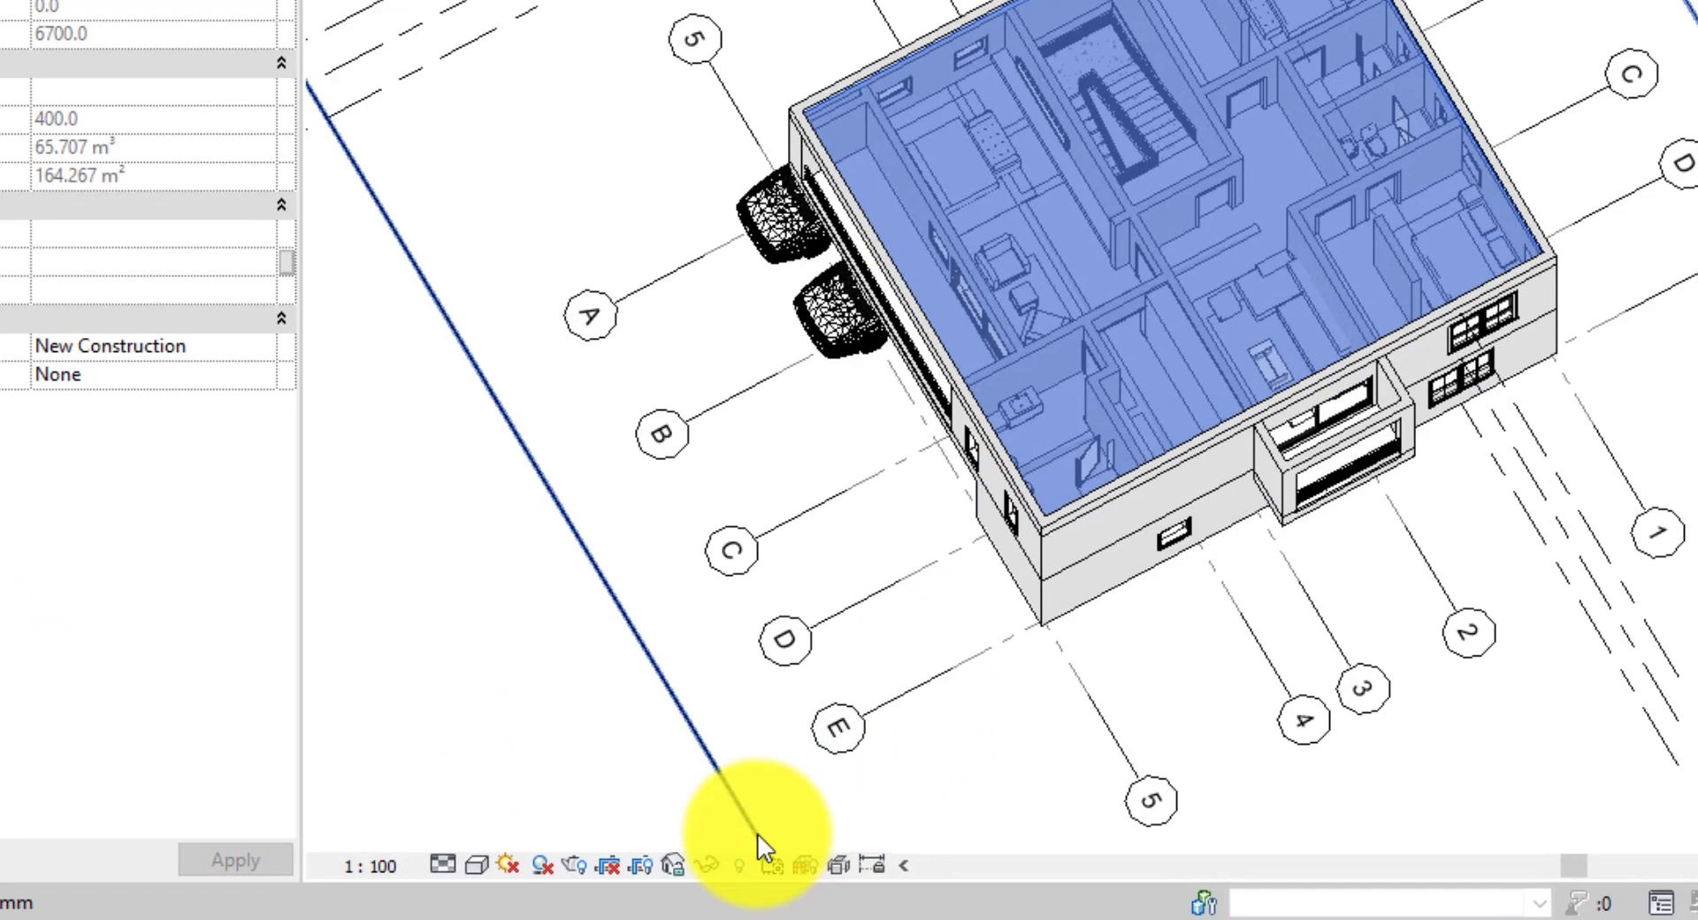
left_click(706, 864)
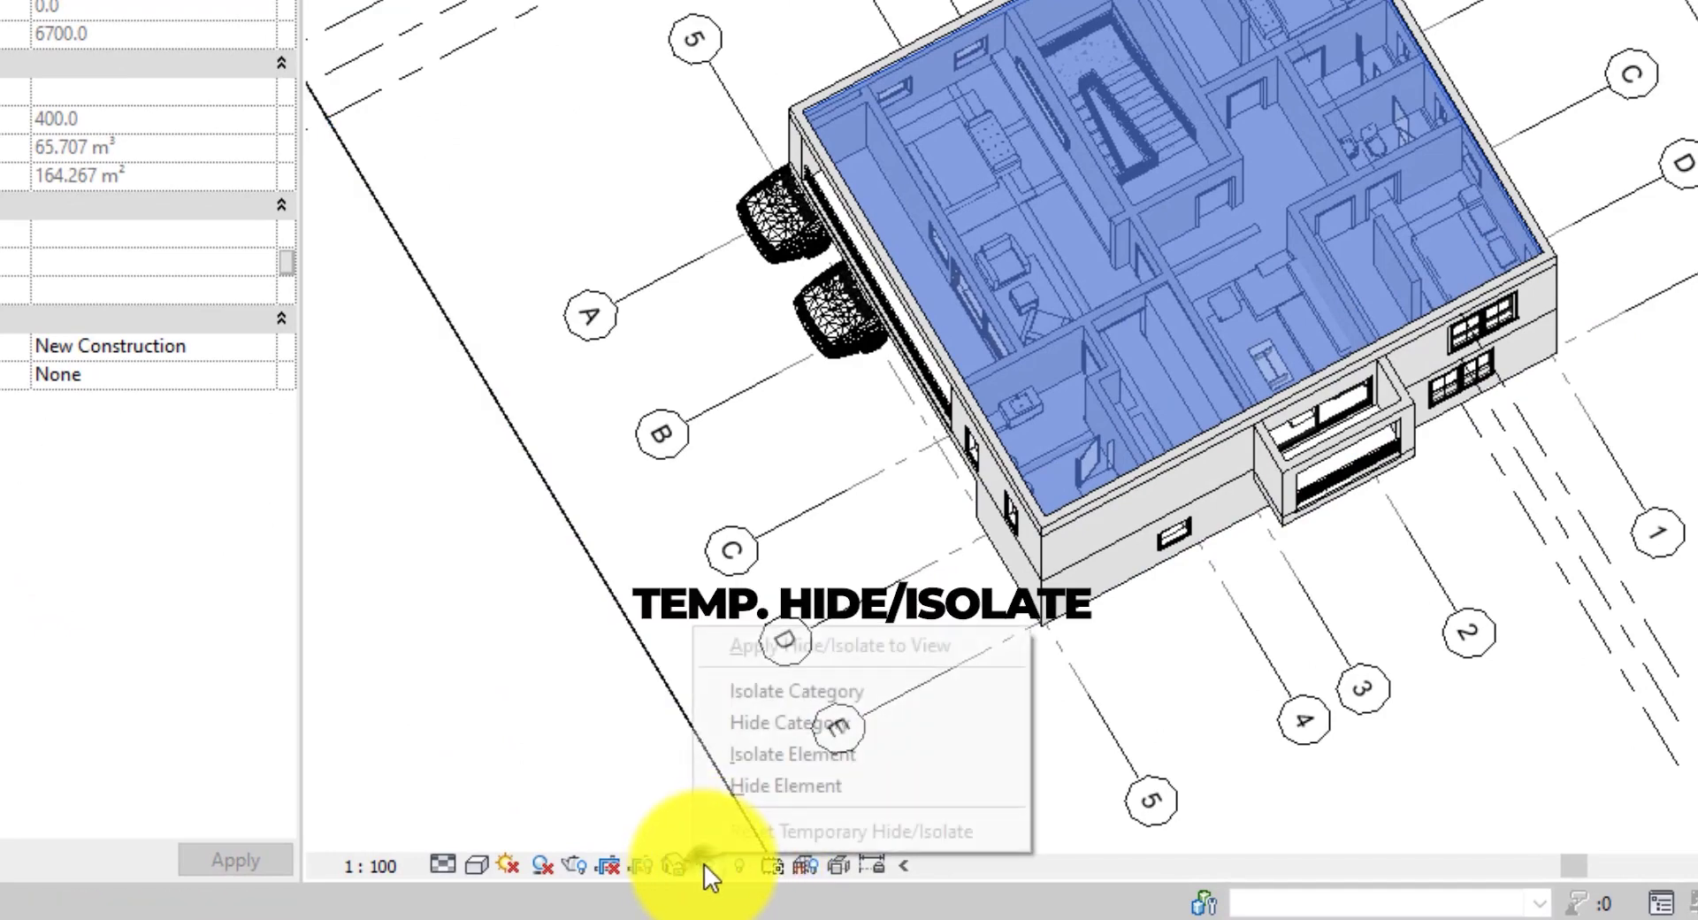
left_click(745, 797)
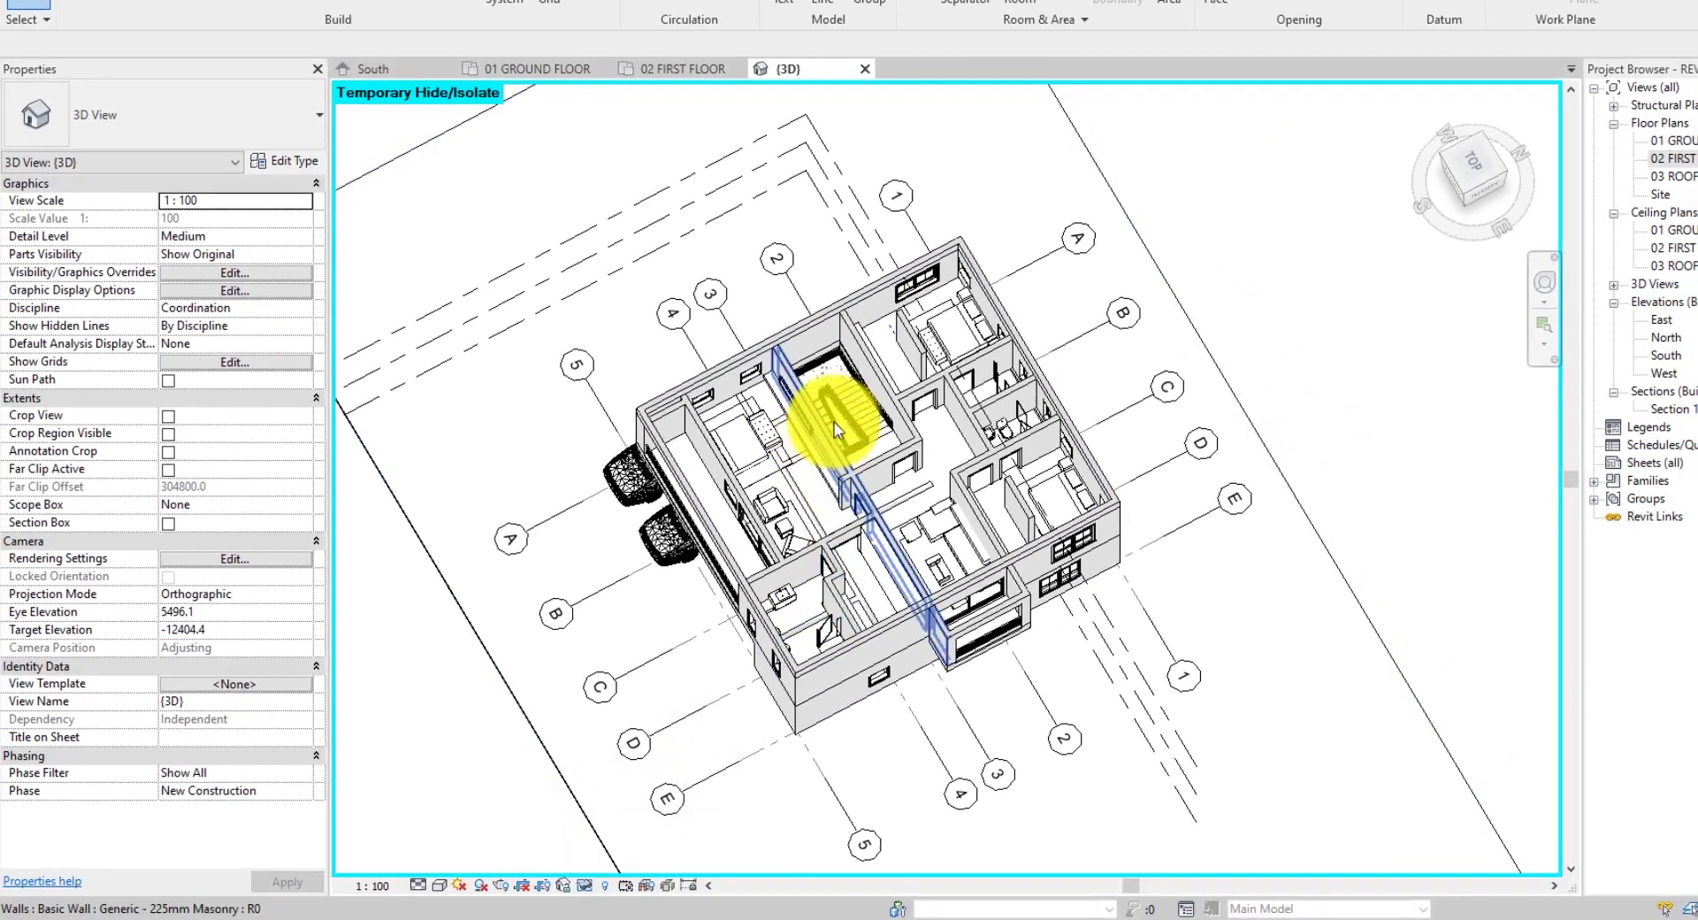
scroll(836, 429, "up", 10)
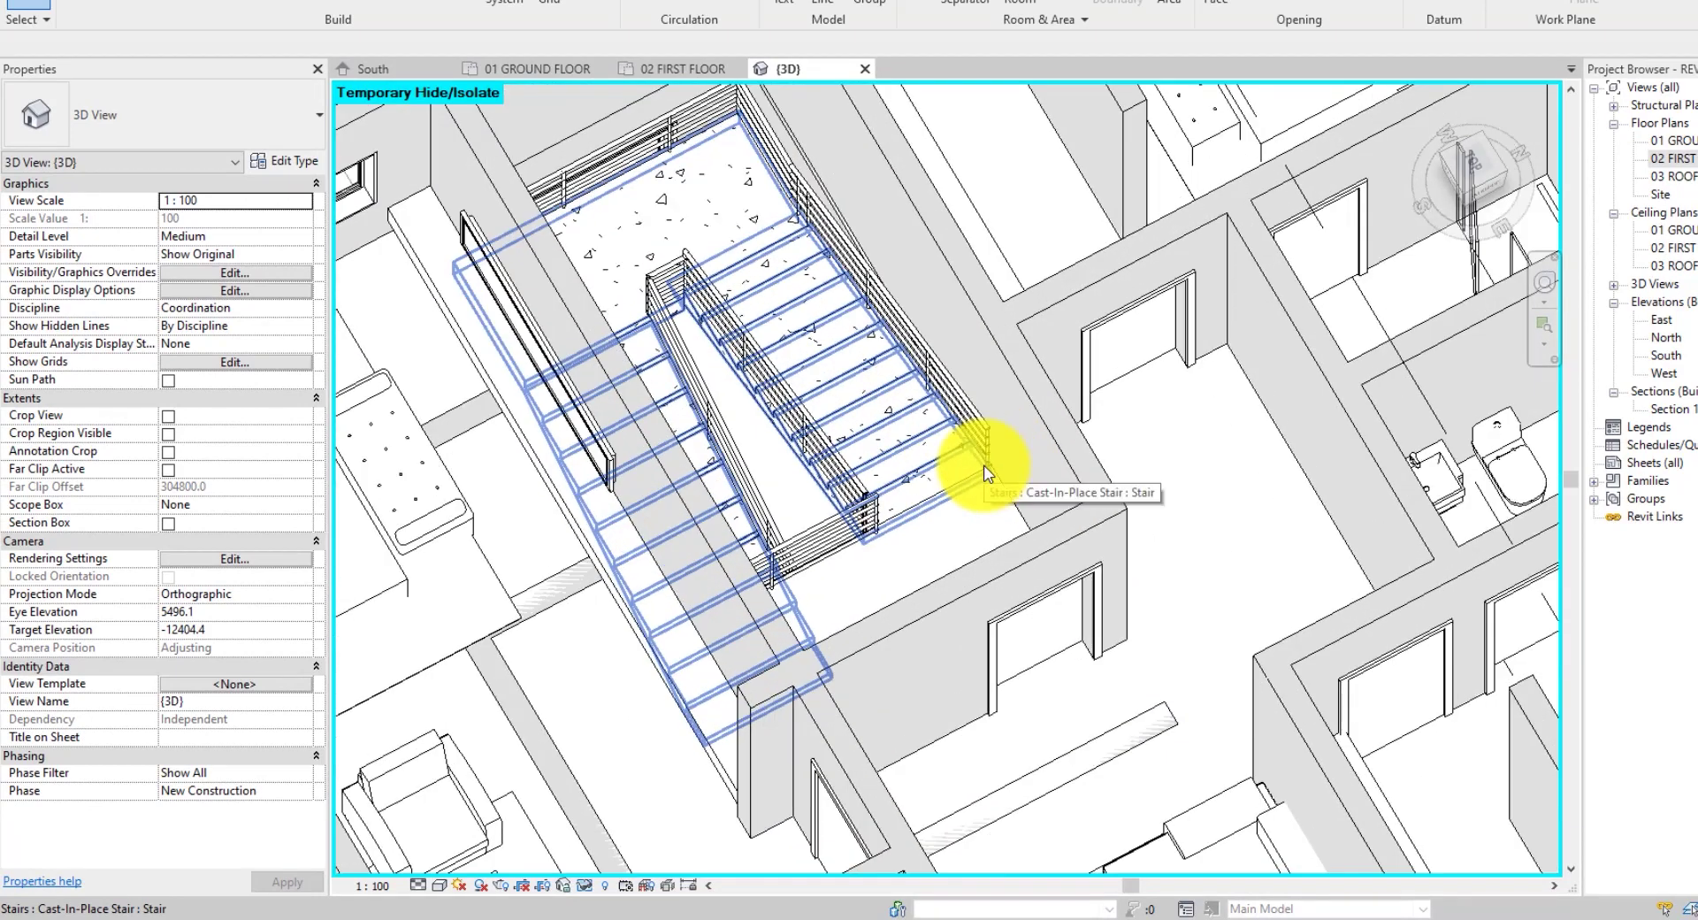
Change the stair's wall-side railing to the Mounted Pipe Handrail 900mmV type.
middle_click_drag(1026, 537, 1124, 654)
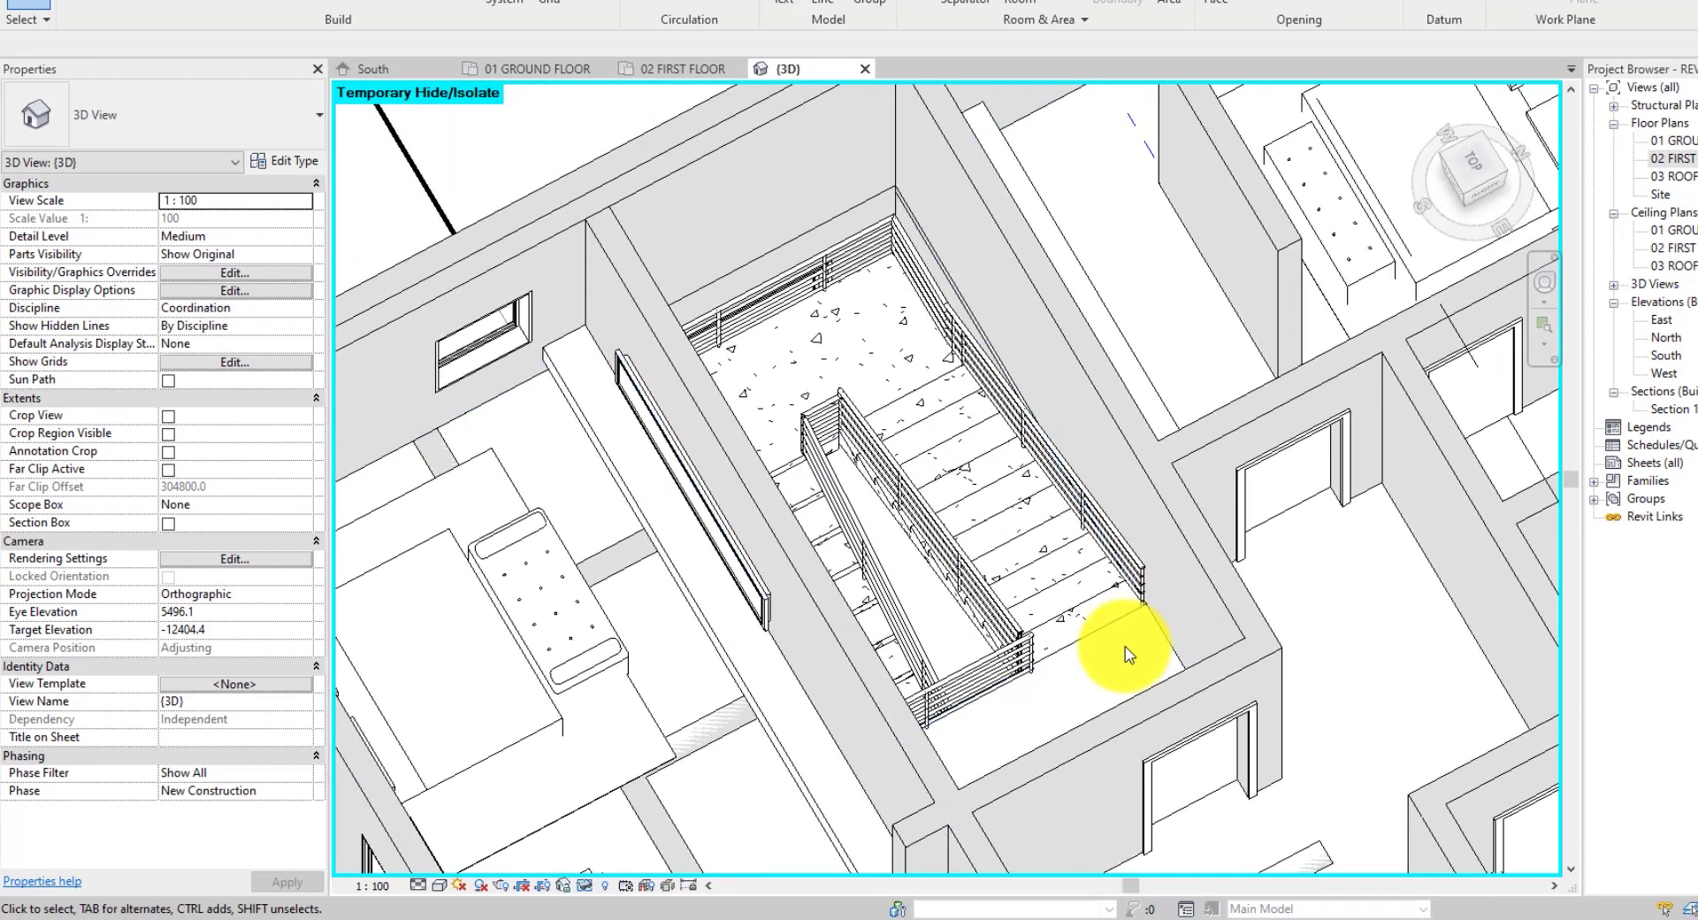
left_click(937, 318)
left_click(241, 113)
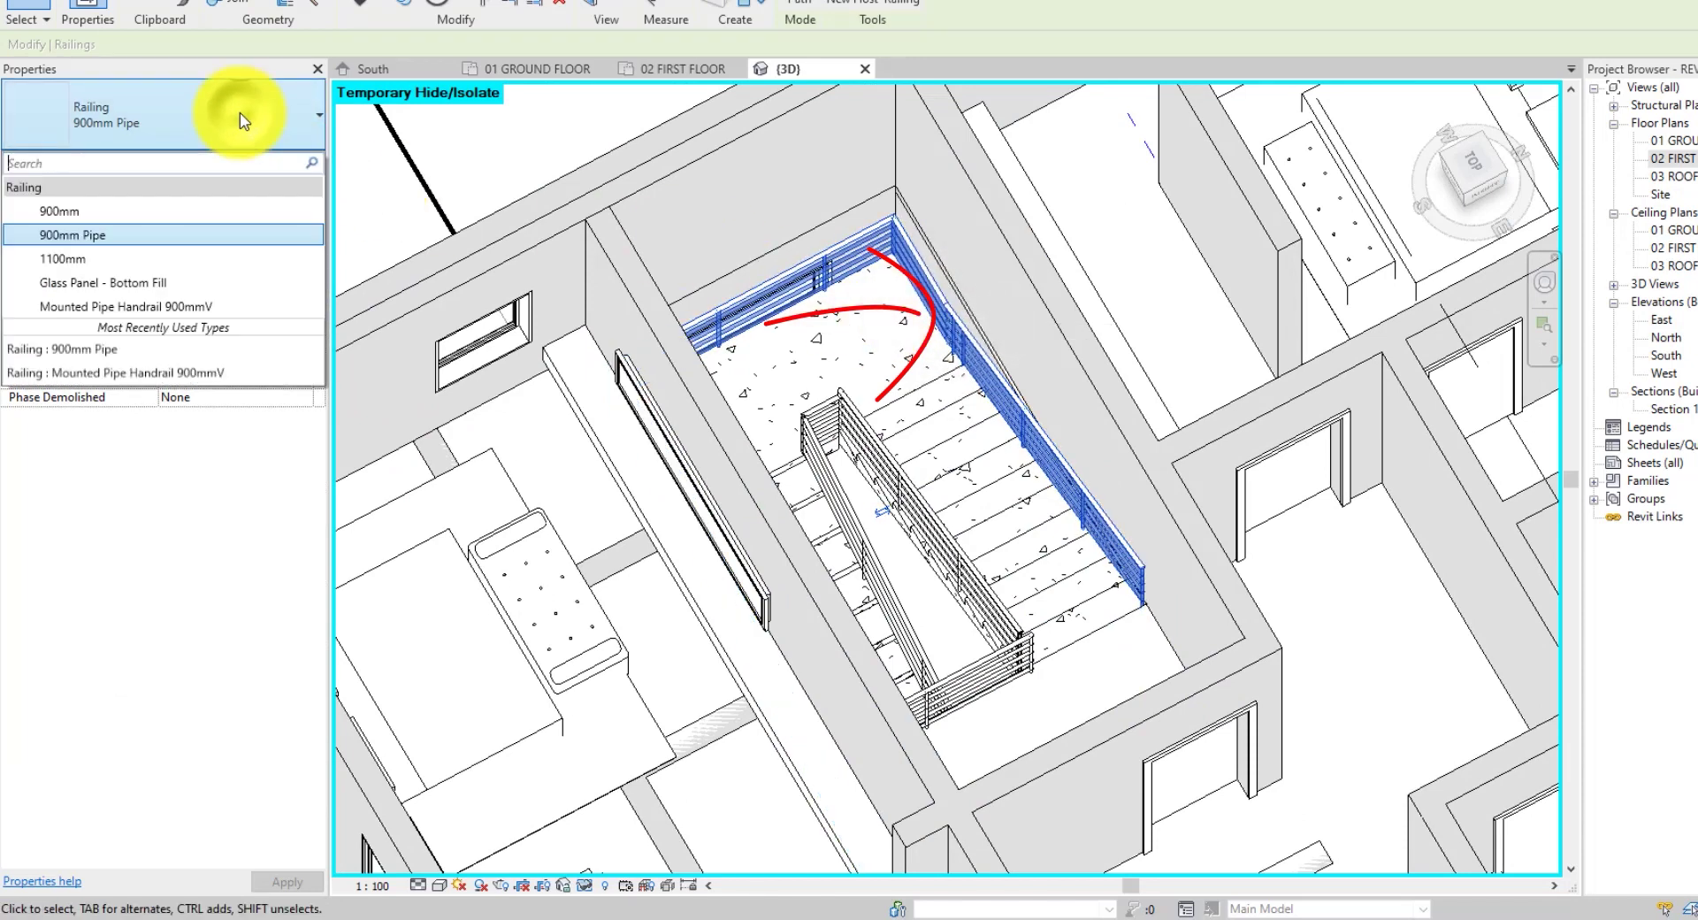
left_click(176, 306)
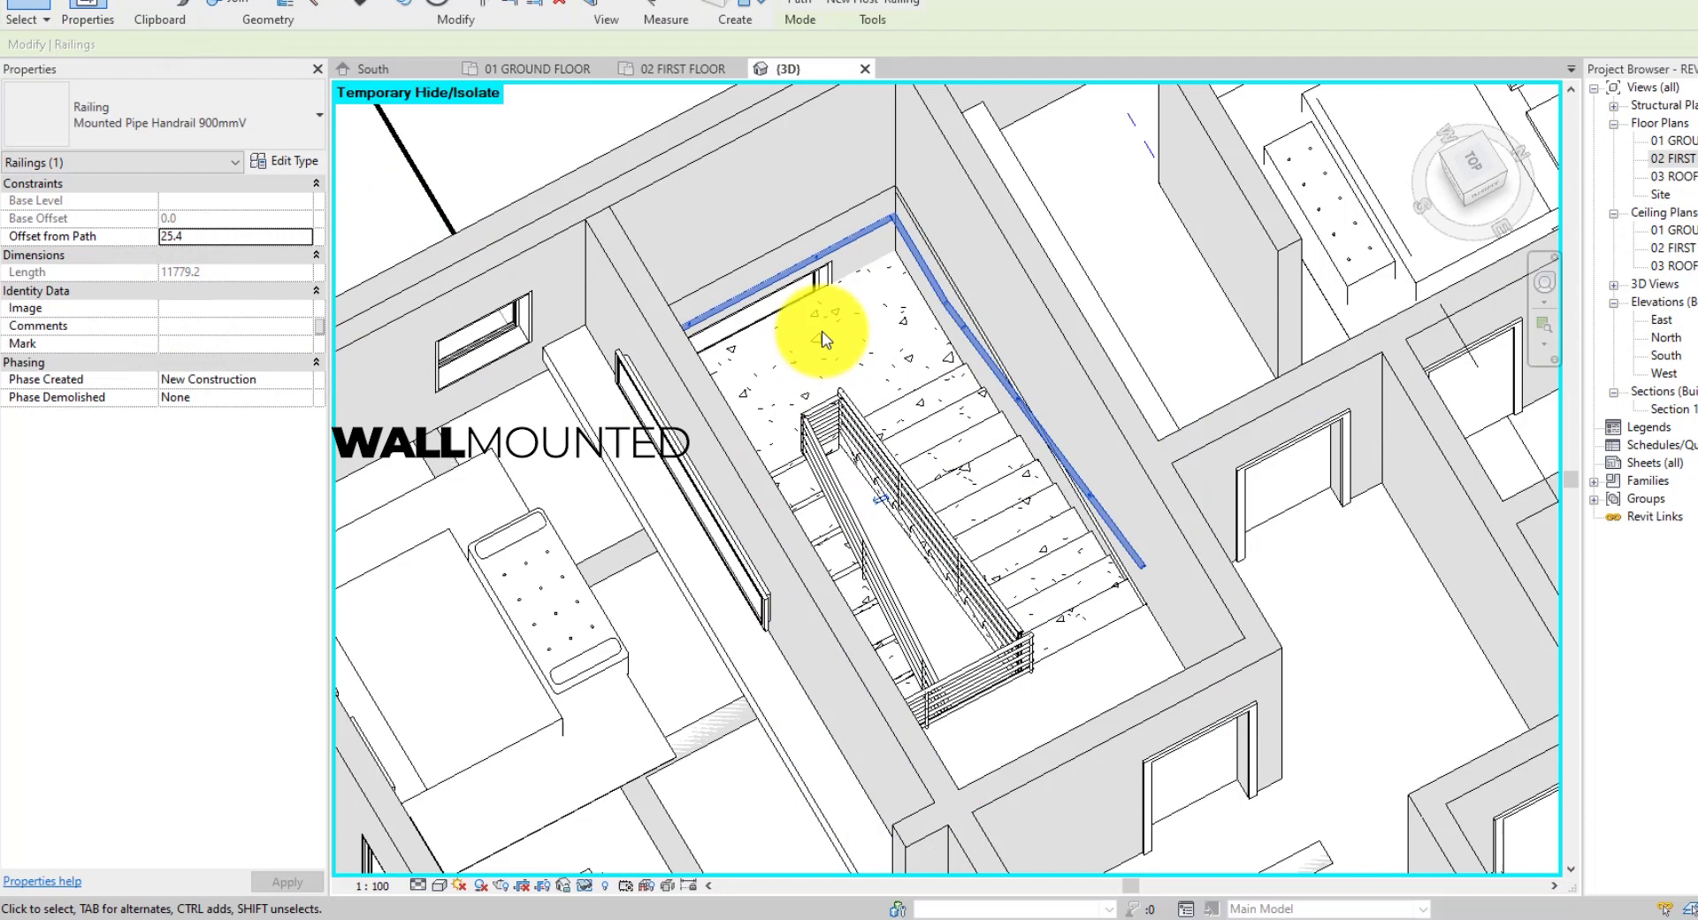
scroll(820, 335, "down", 1)
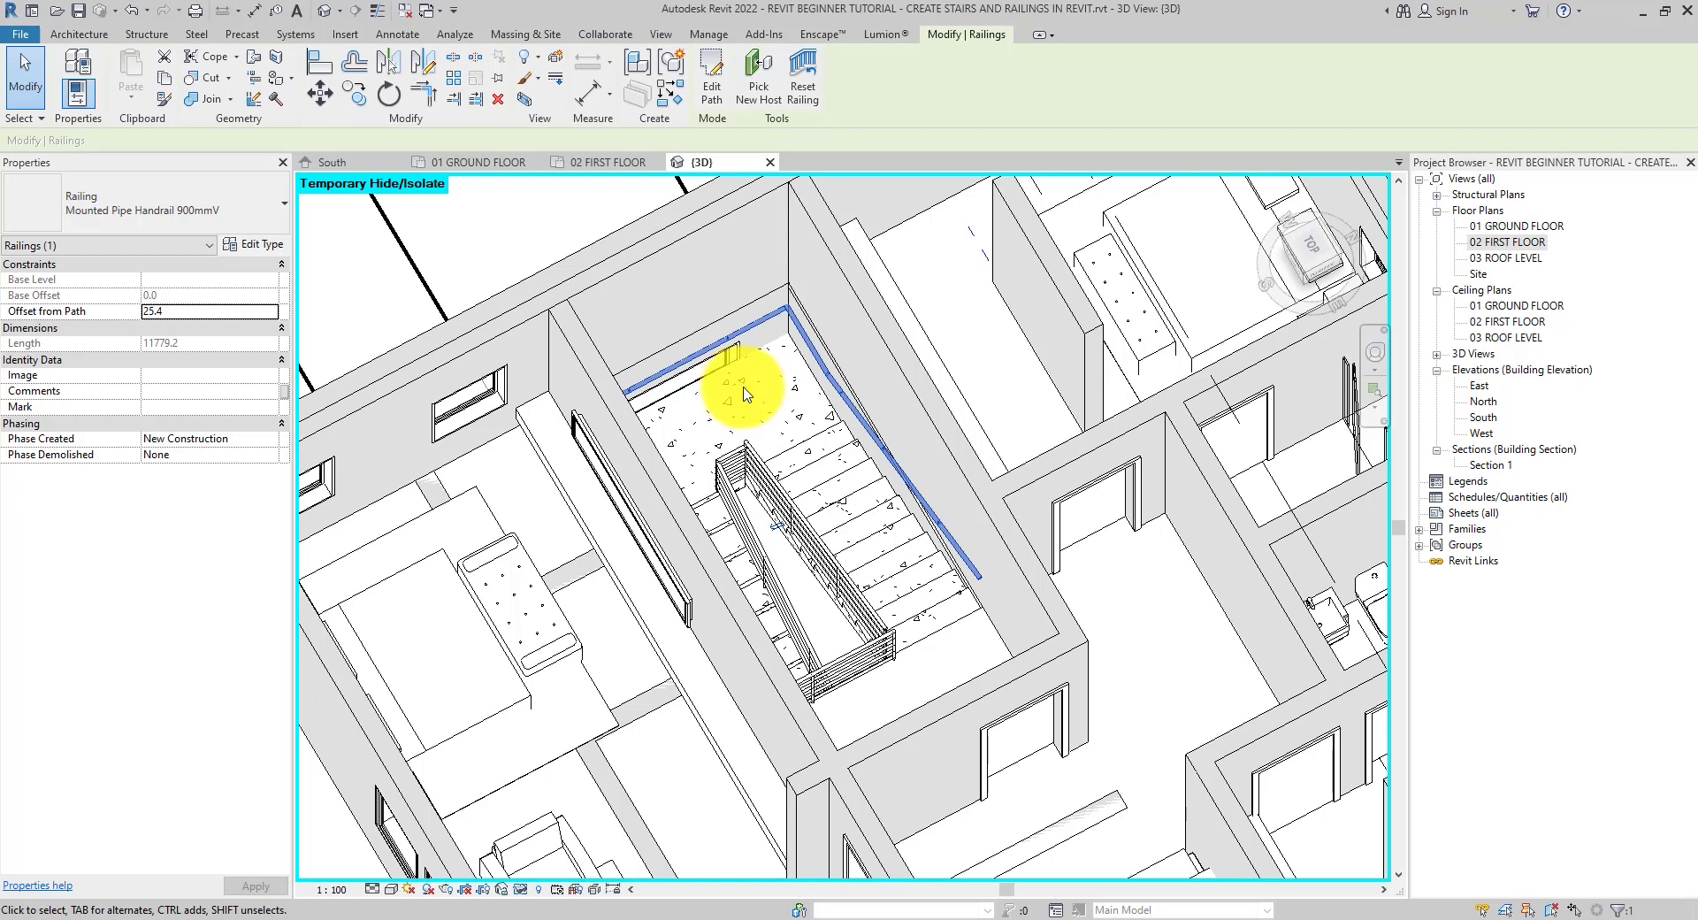
Inspect the stair top in Section 1, then select the stair on the 02 FIRST FLOOR plan.
double_click(1489, 466)
middle_click_drag(920, 576, 887, 604)
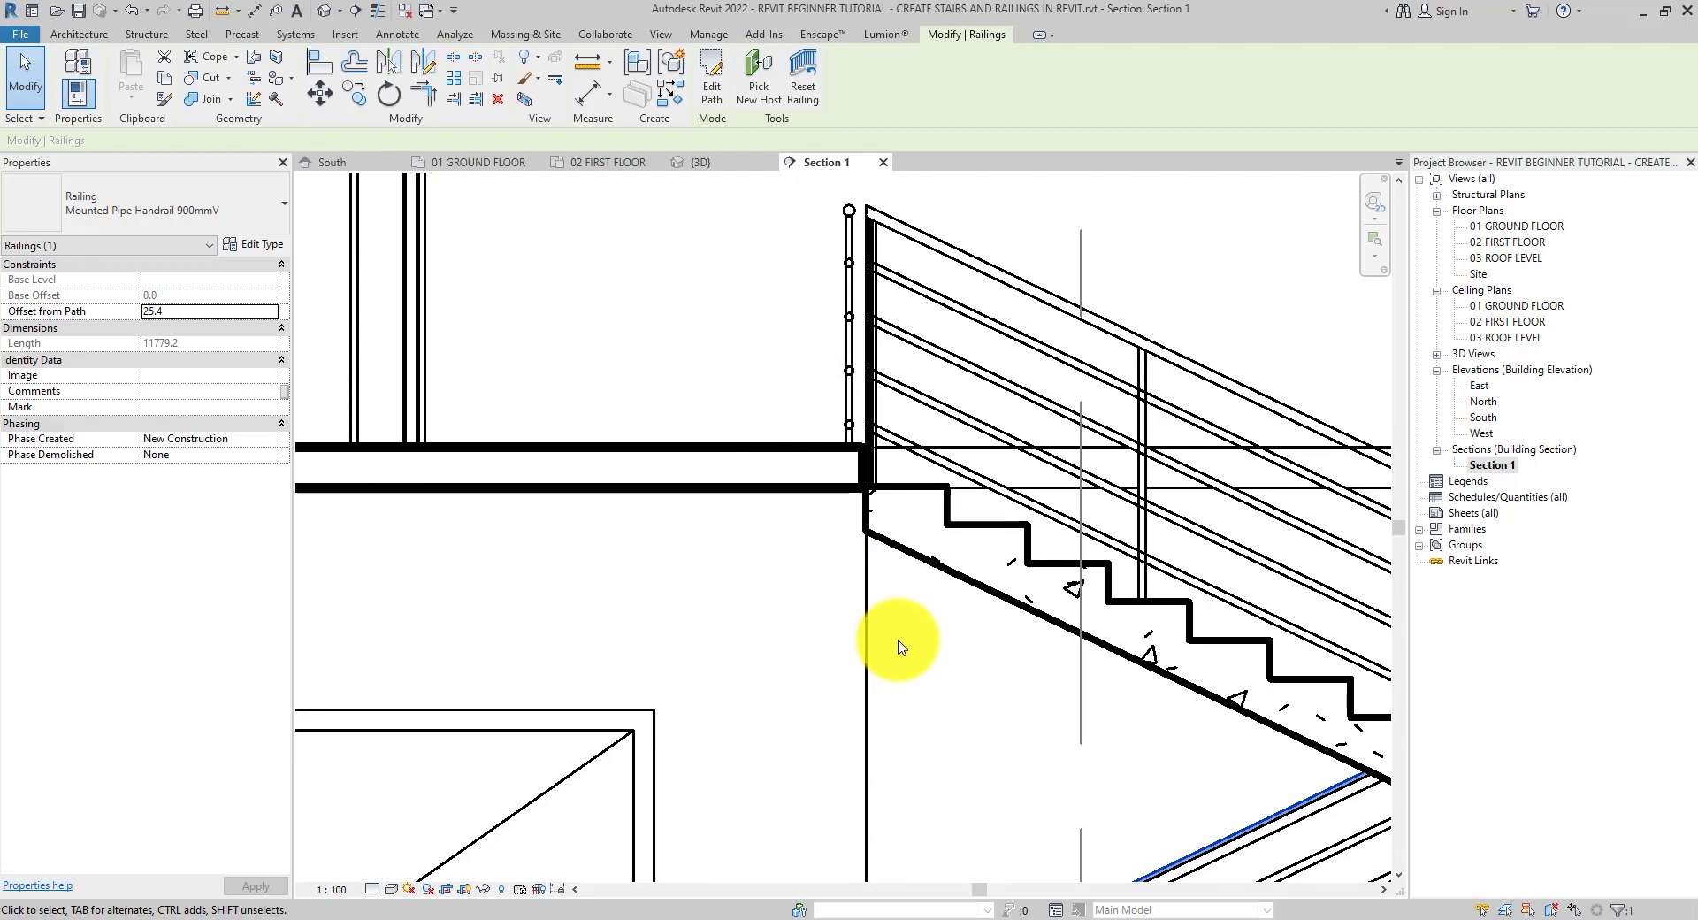
left_click(608, 162)
left_click(776, 405)
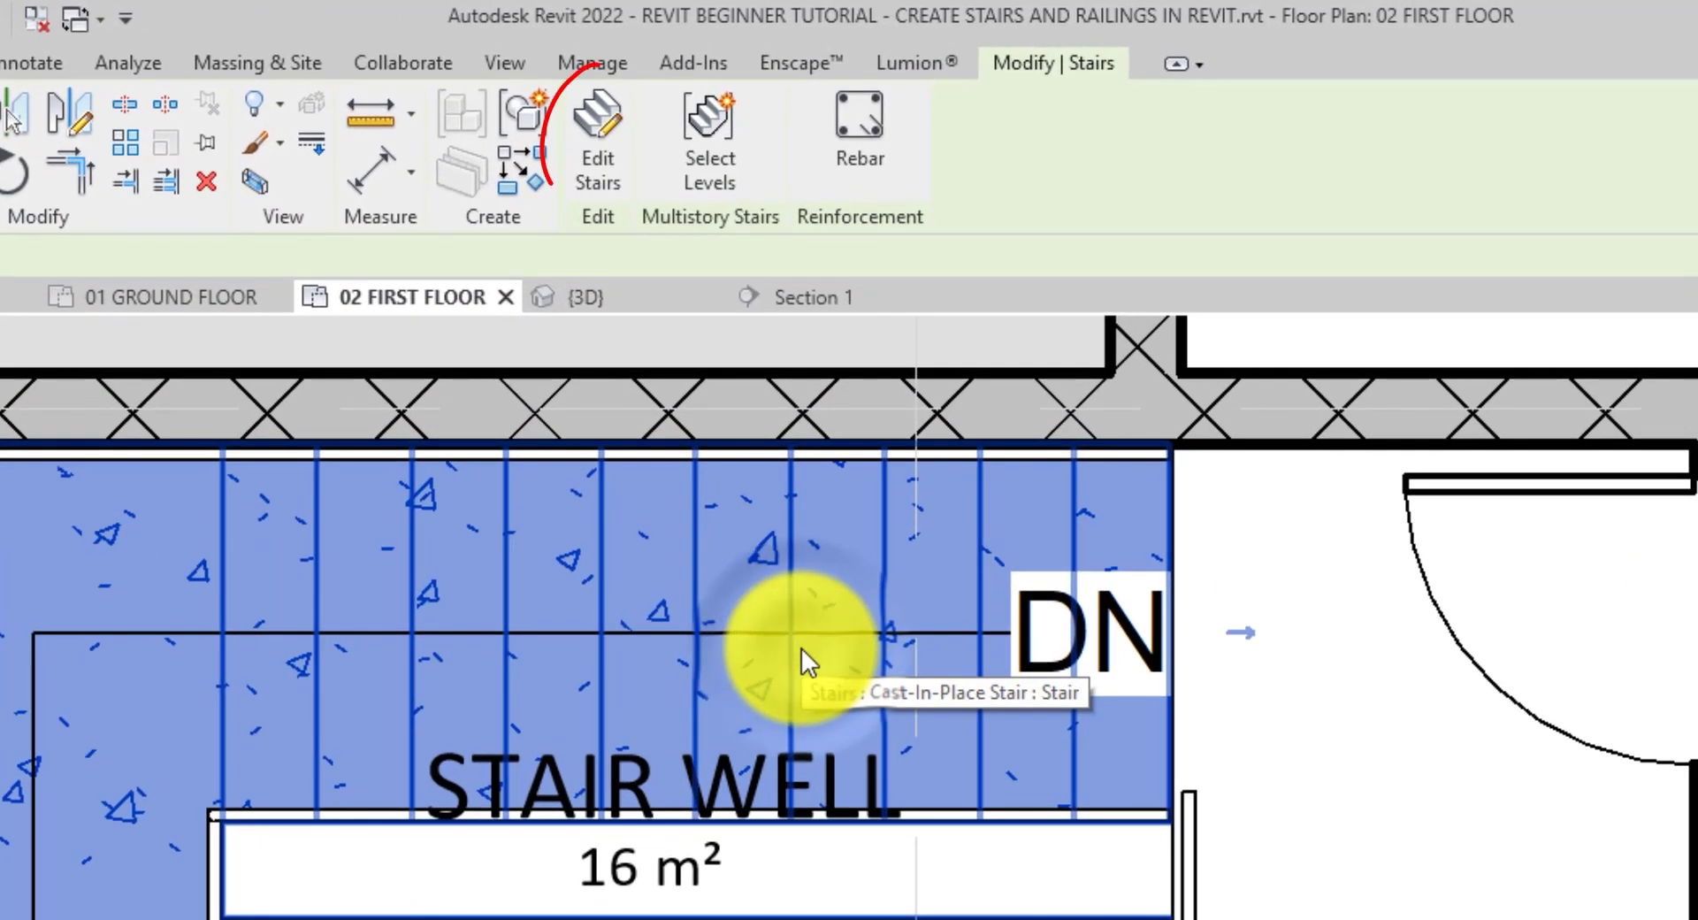
Sketch a rectangular custom landing at the stair's upper end.
left_click(598, 159)
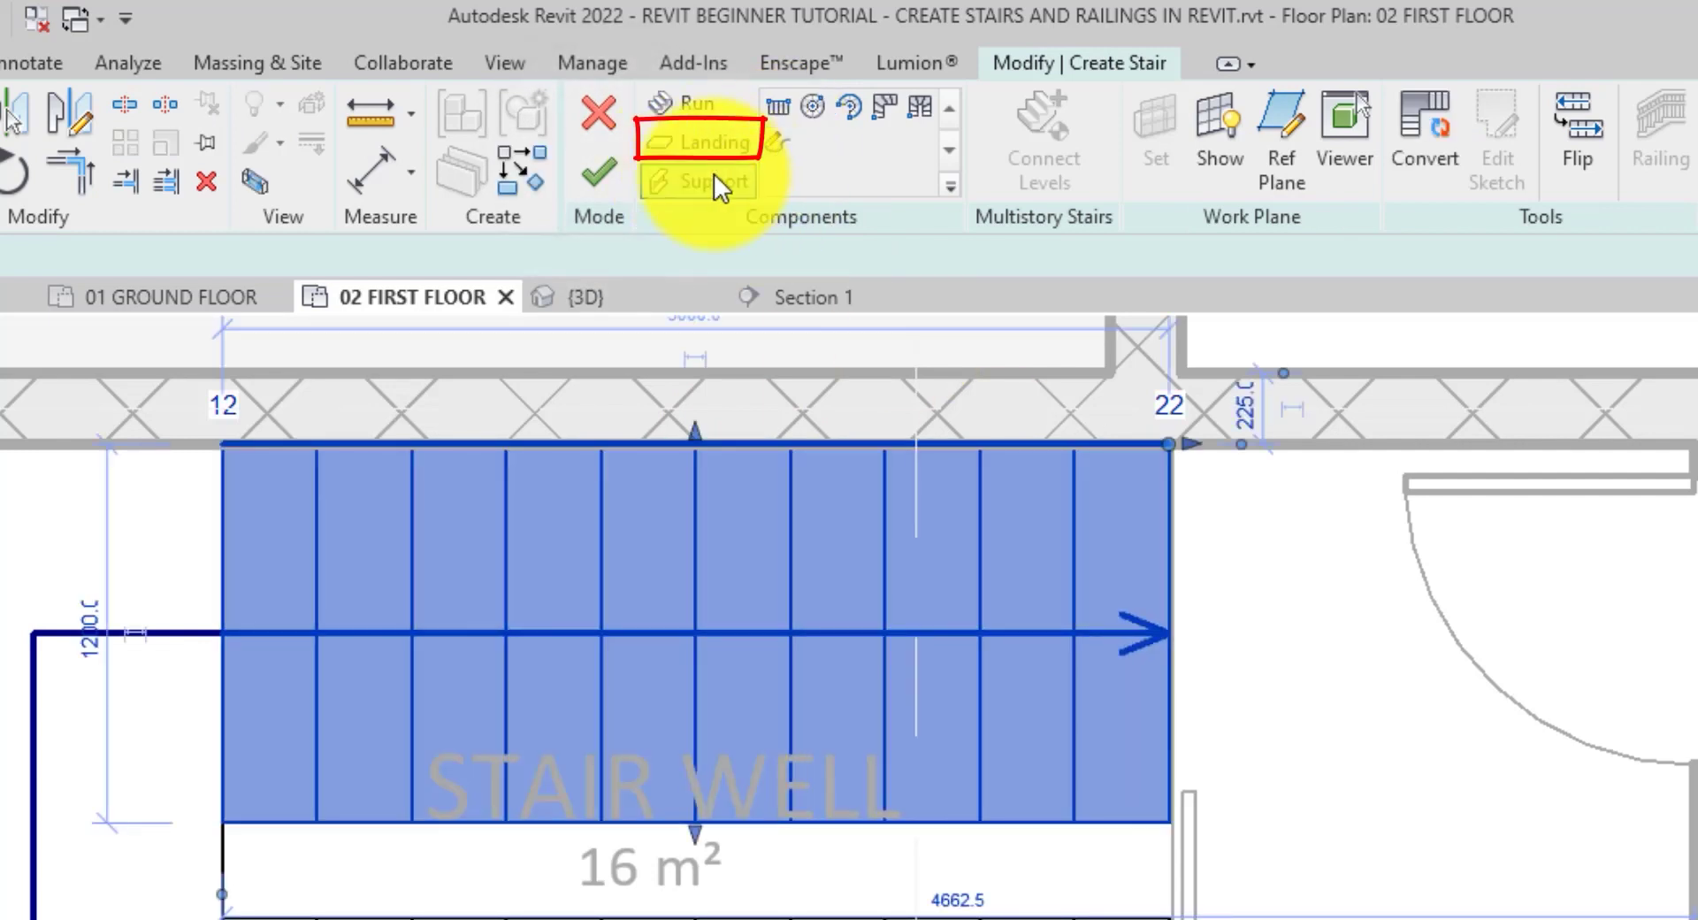
left_click(708, 143)
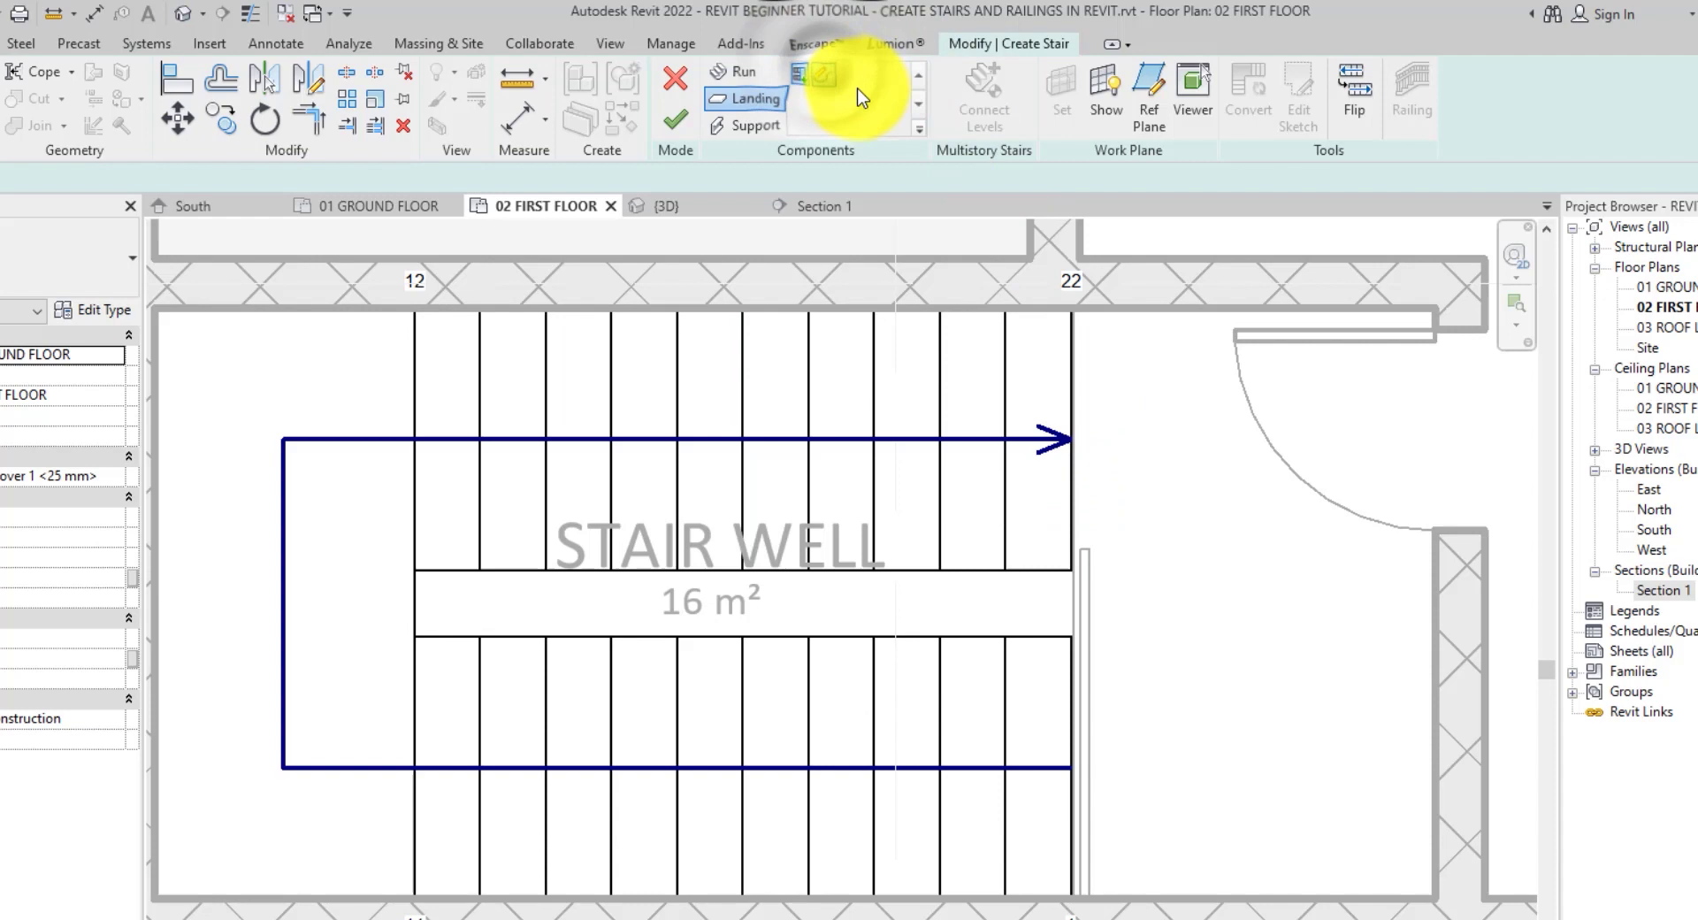
left_click(822, 75)
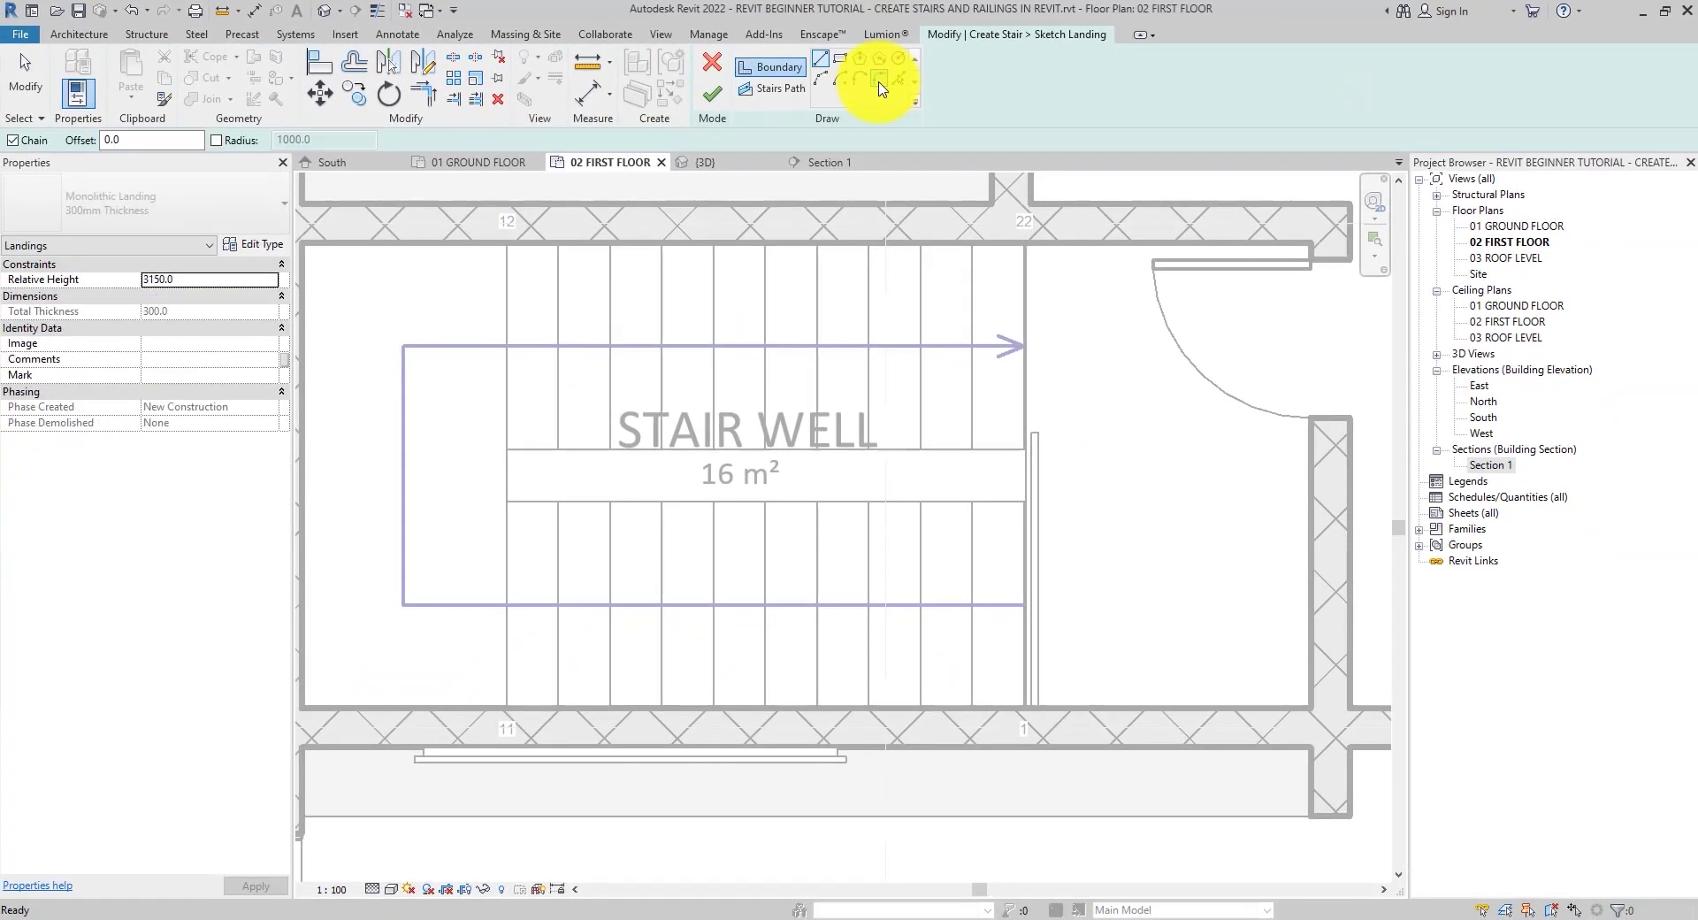
left_click(846, 66)
left_click(1024, 242)
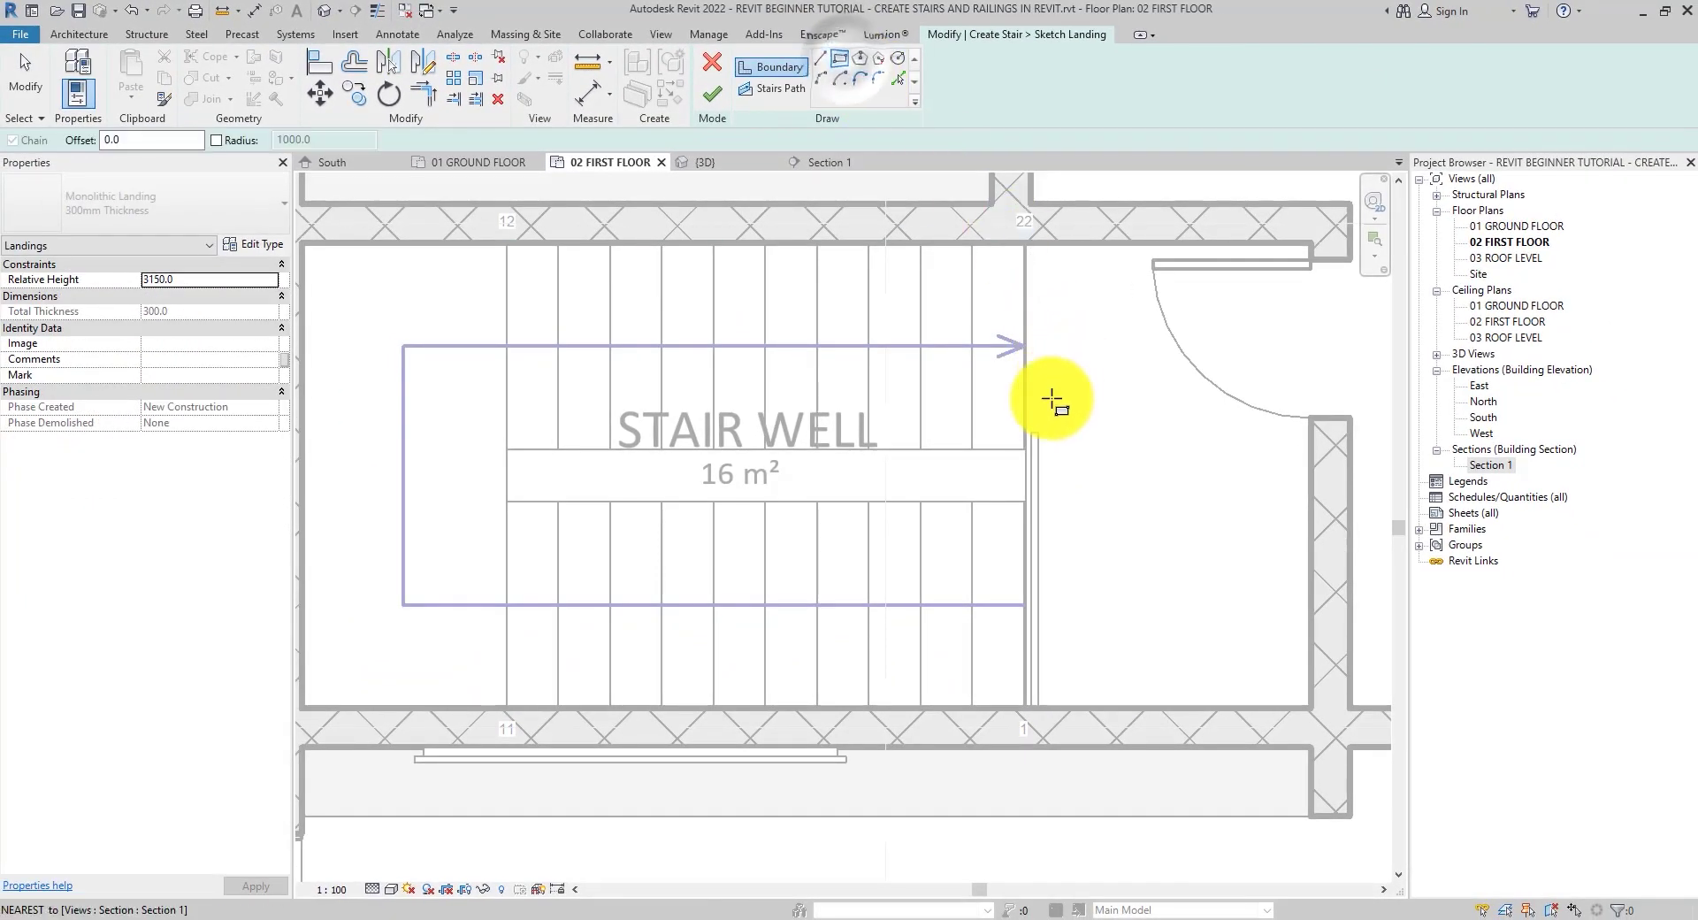
Set the landing strip width to 300 and finish the landing and stair edits.
left_click(1094, 449)
left_click(1057, 490)
type("300")
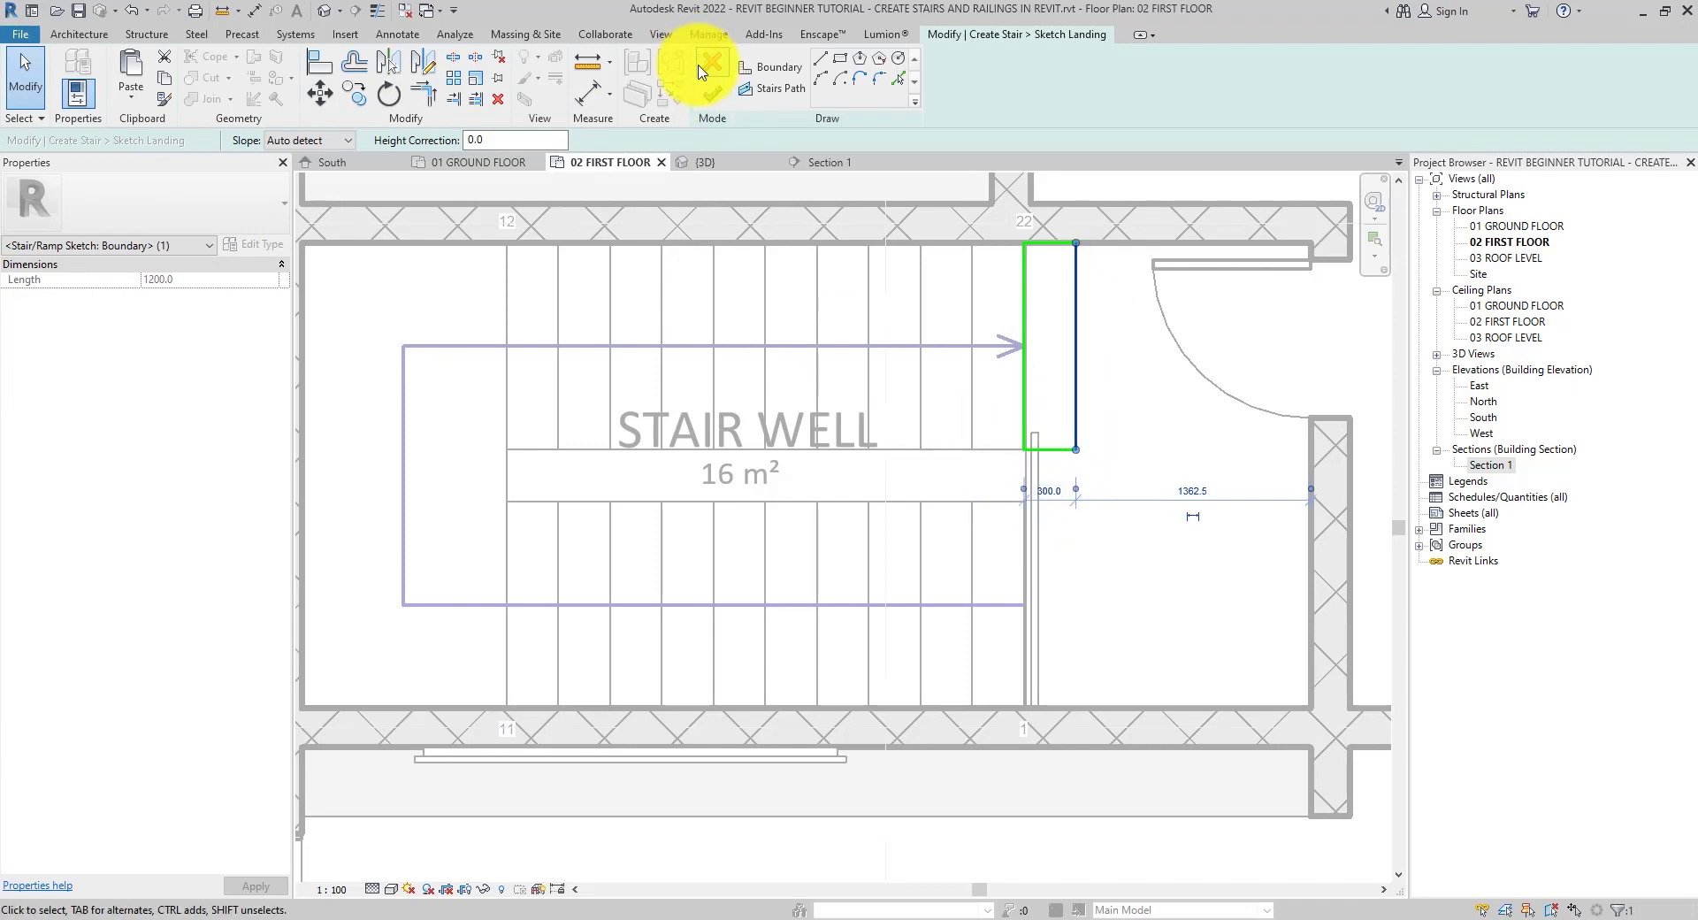
left_click(712, 96)
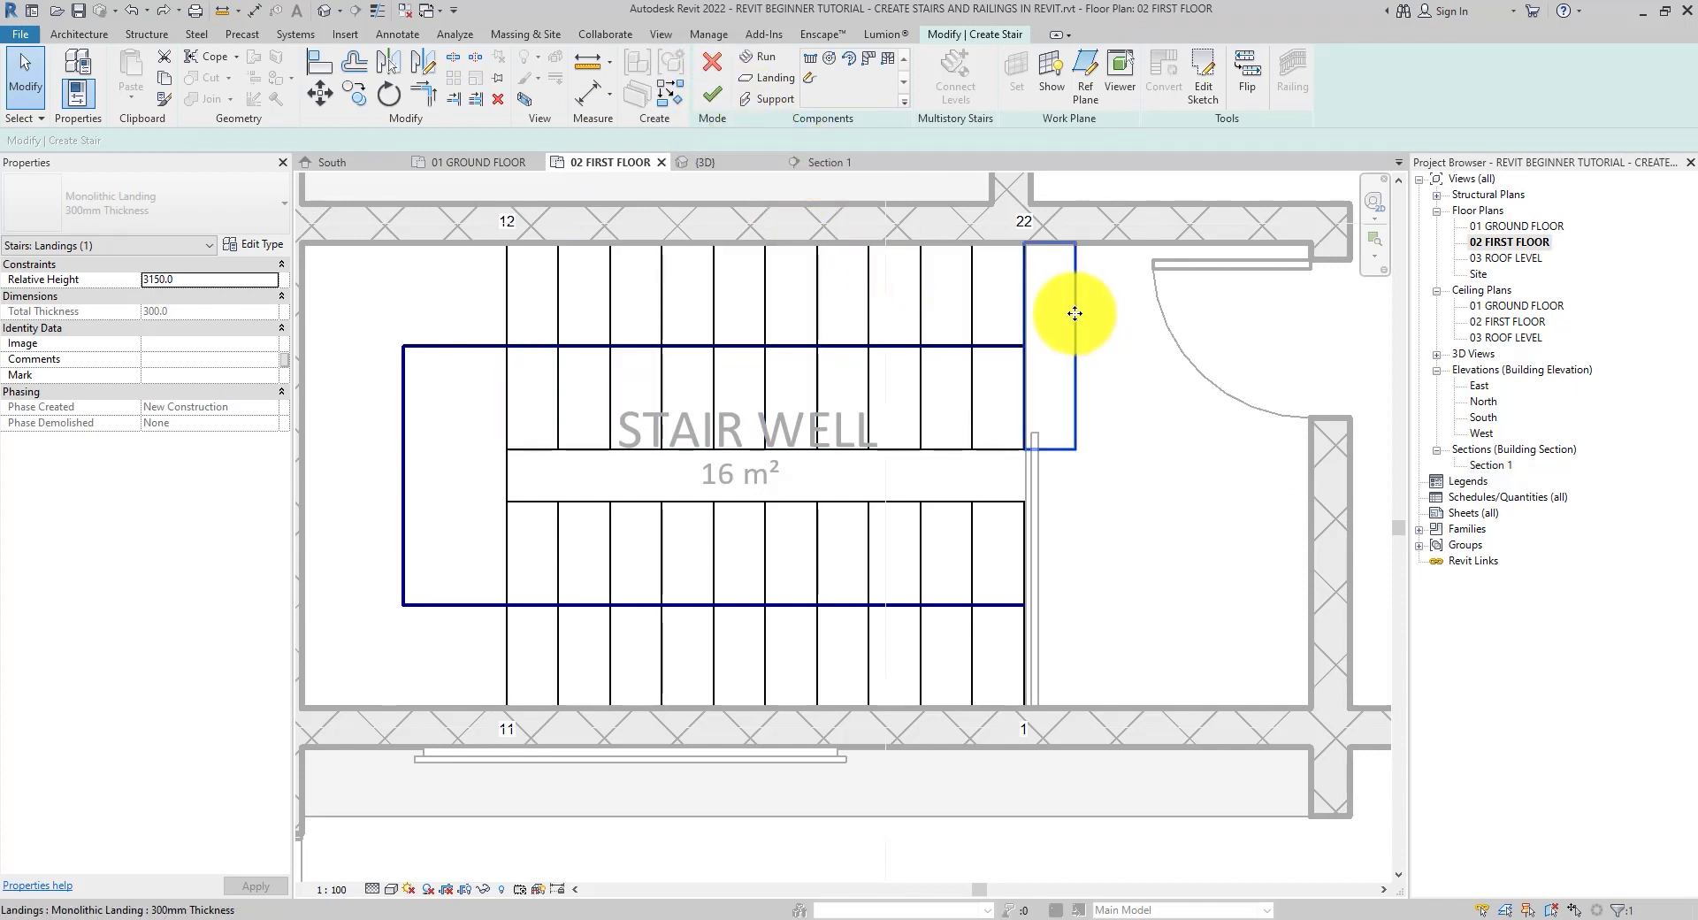
left_click(711, 93)
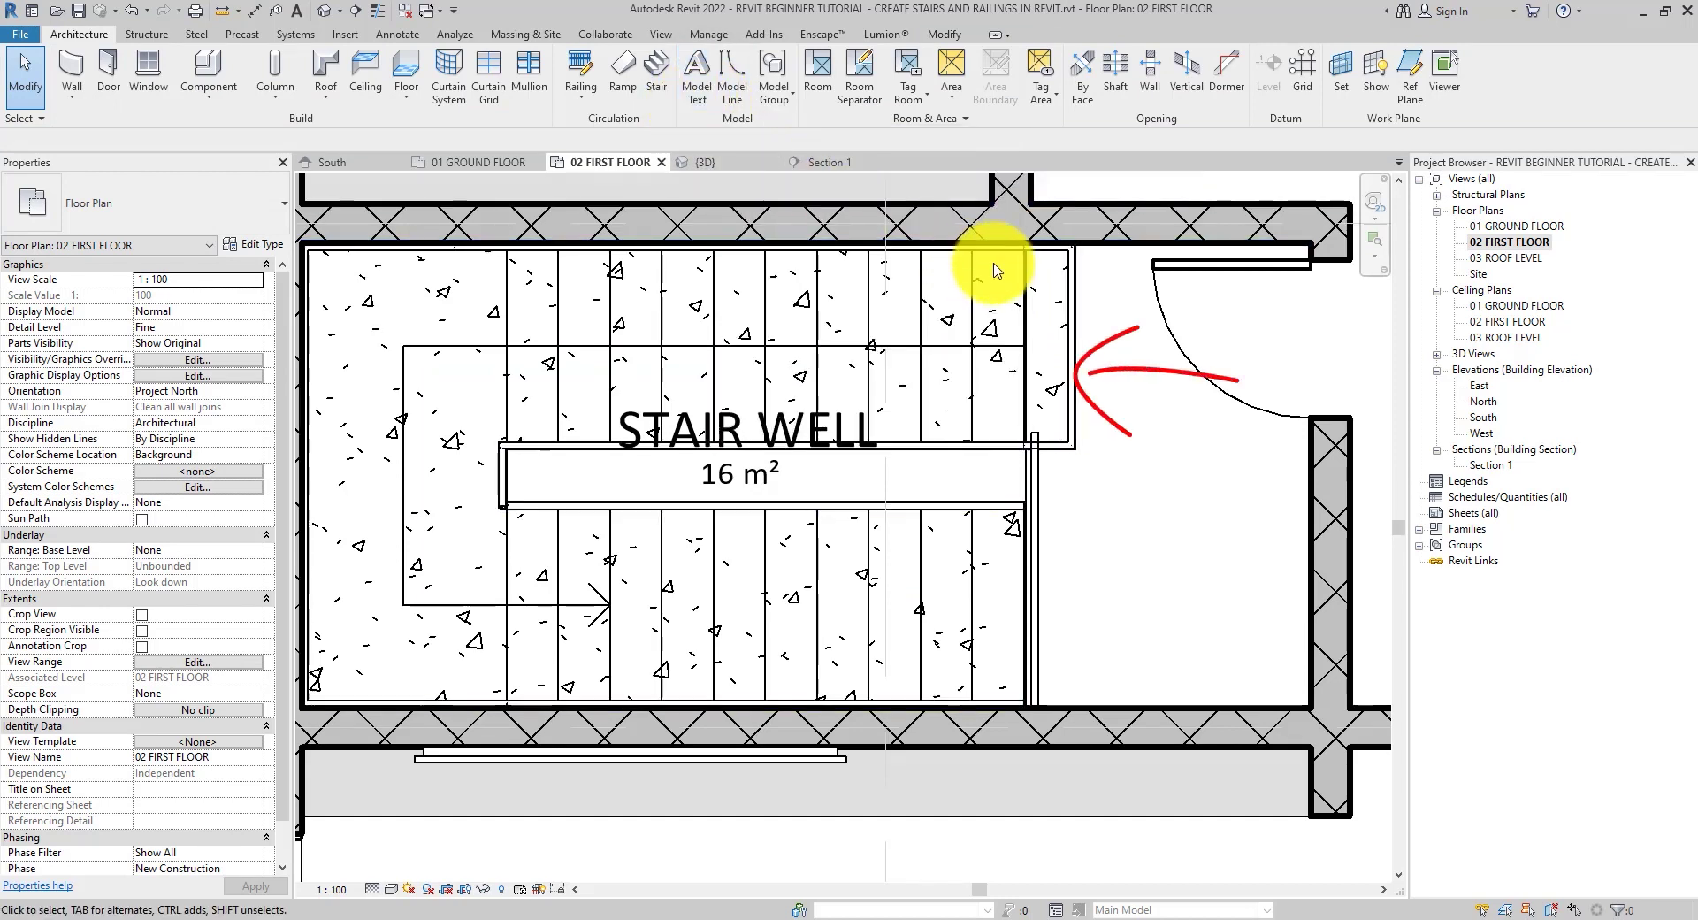
Split the 900mm Pipe railing at the landing corner, leaving a separate 1638.4-long piece.
left_click(945, 35)
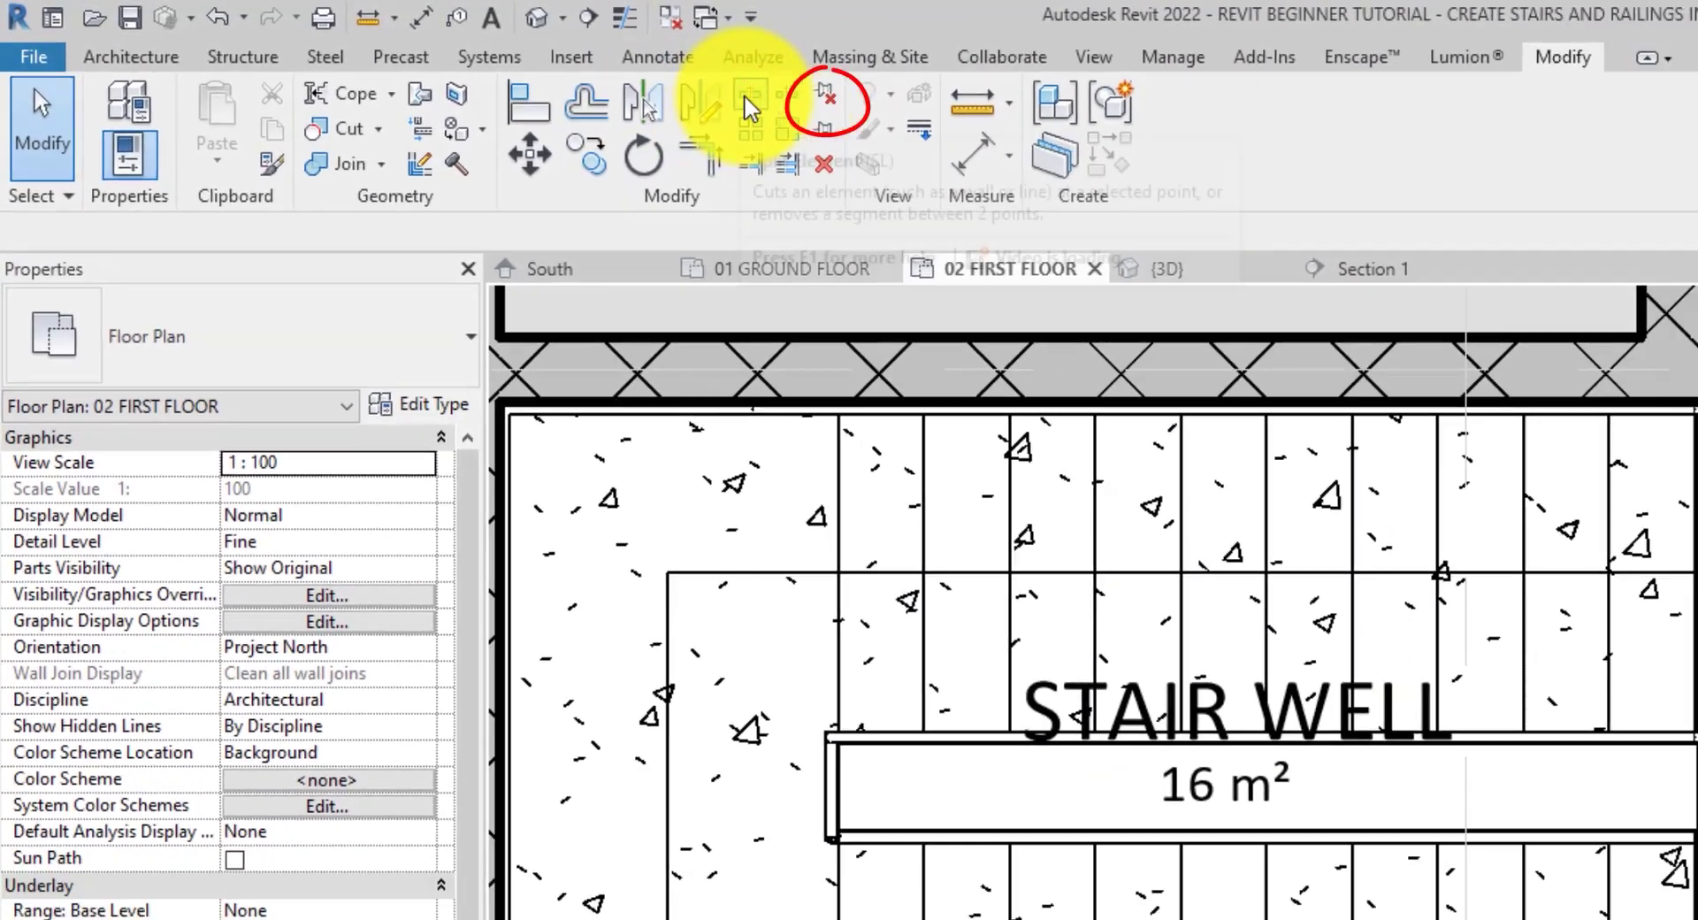
left_click(749, 108)
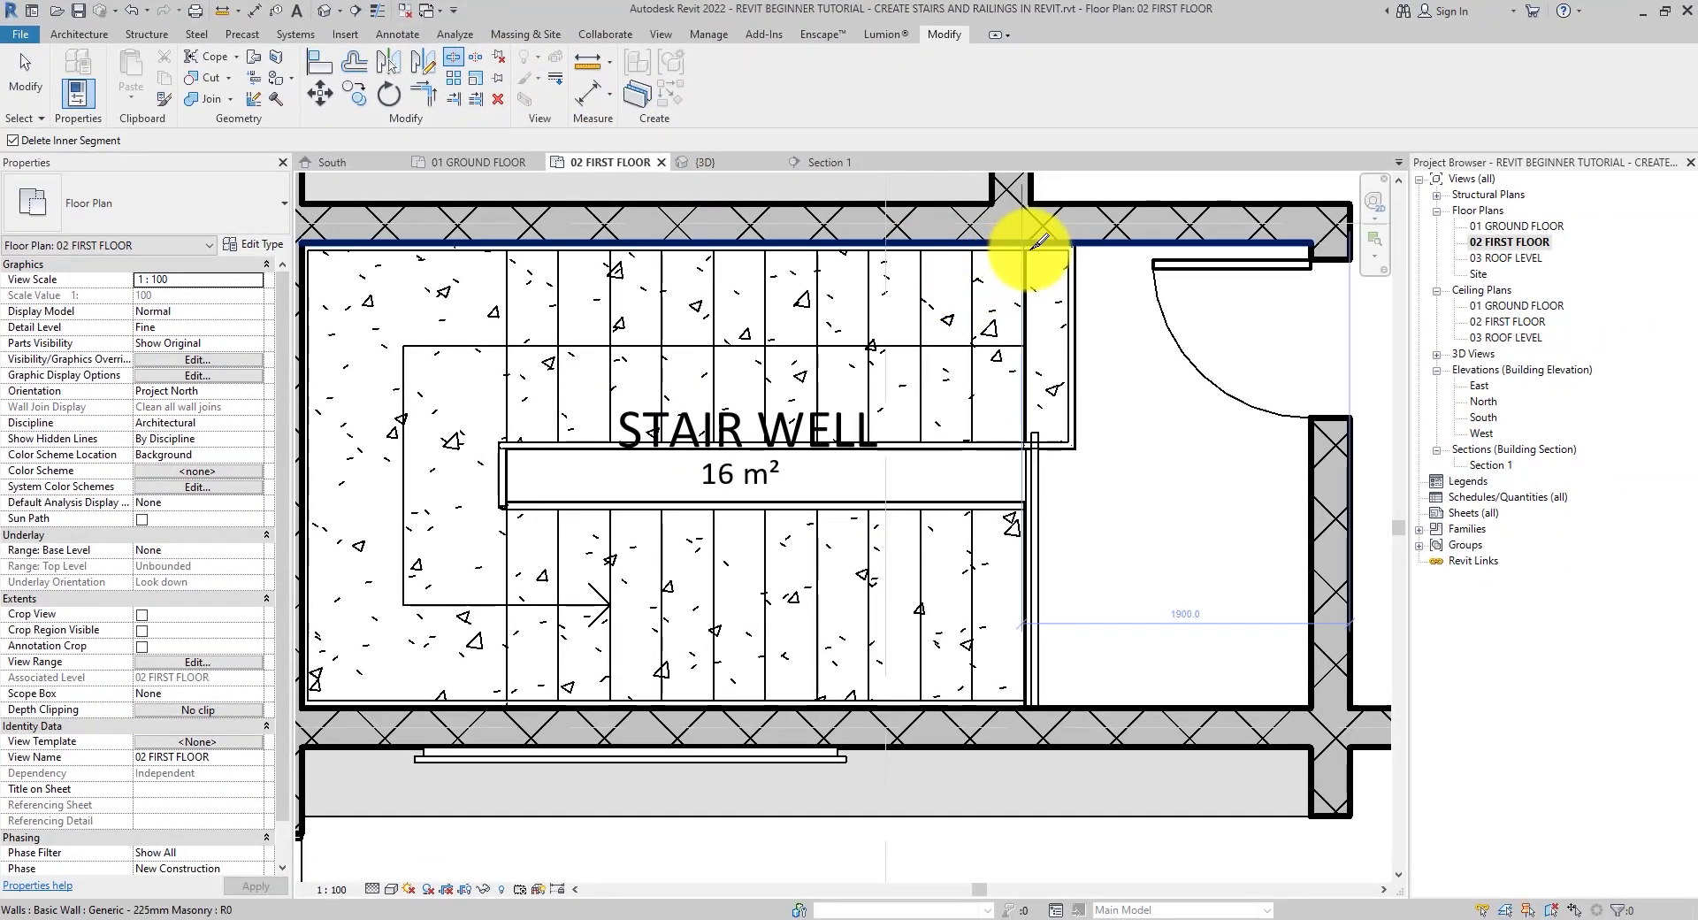
scroll(1039, 241, "up", 2)
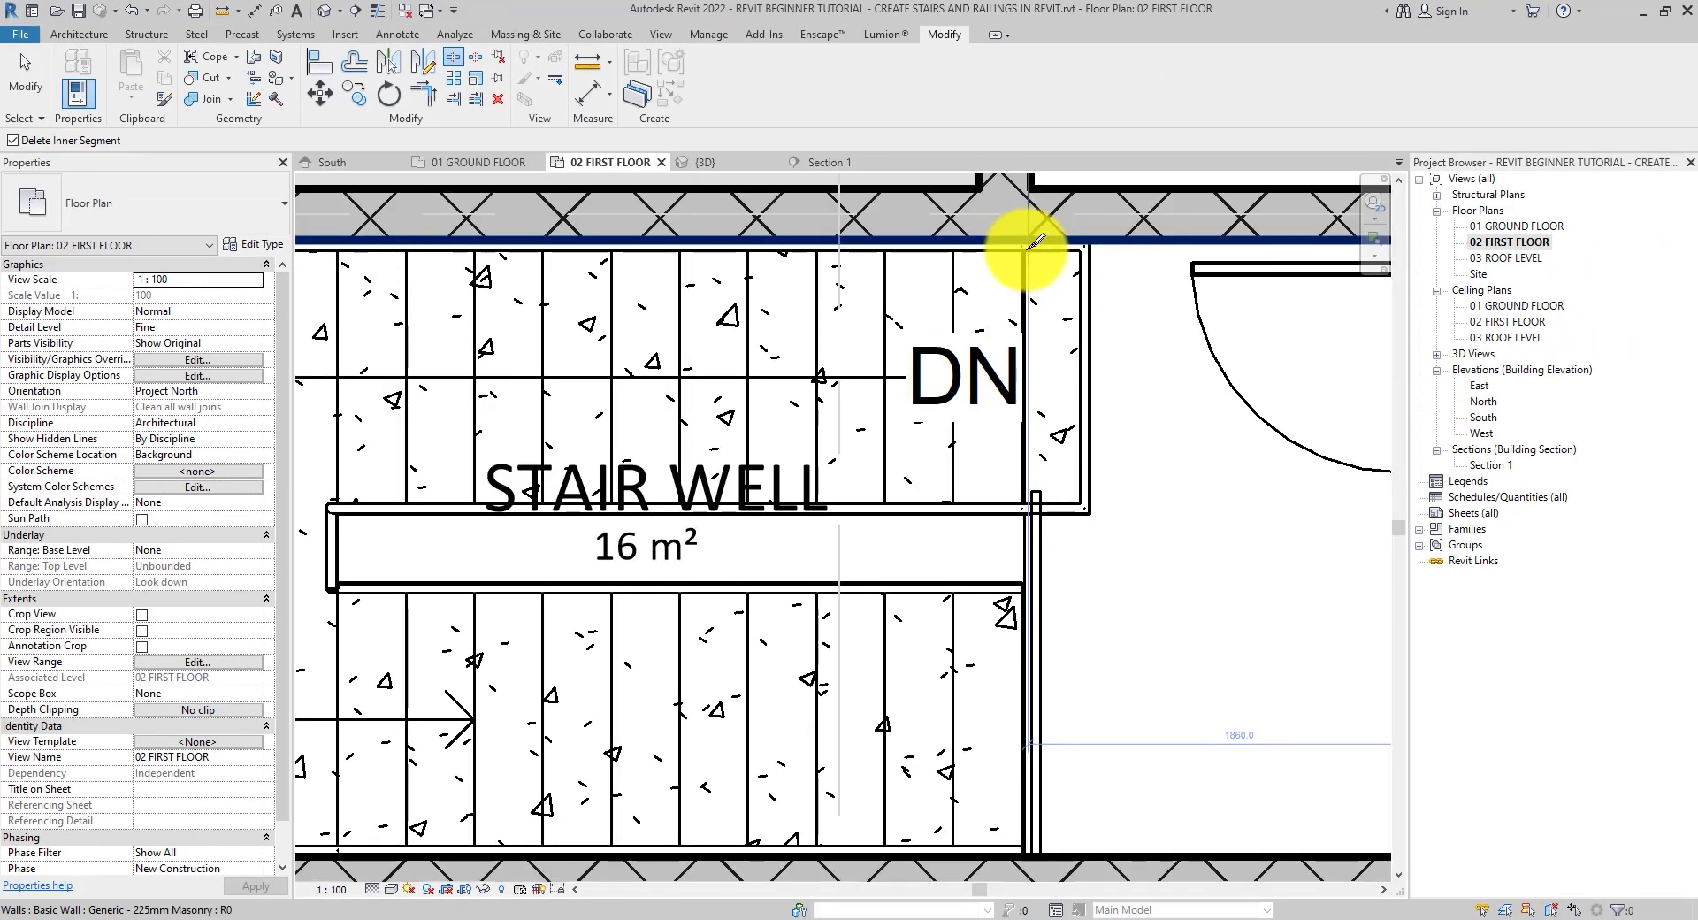
left_click(1034, 506)
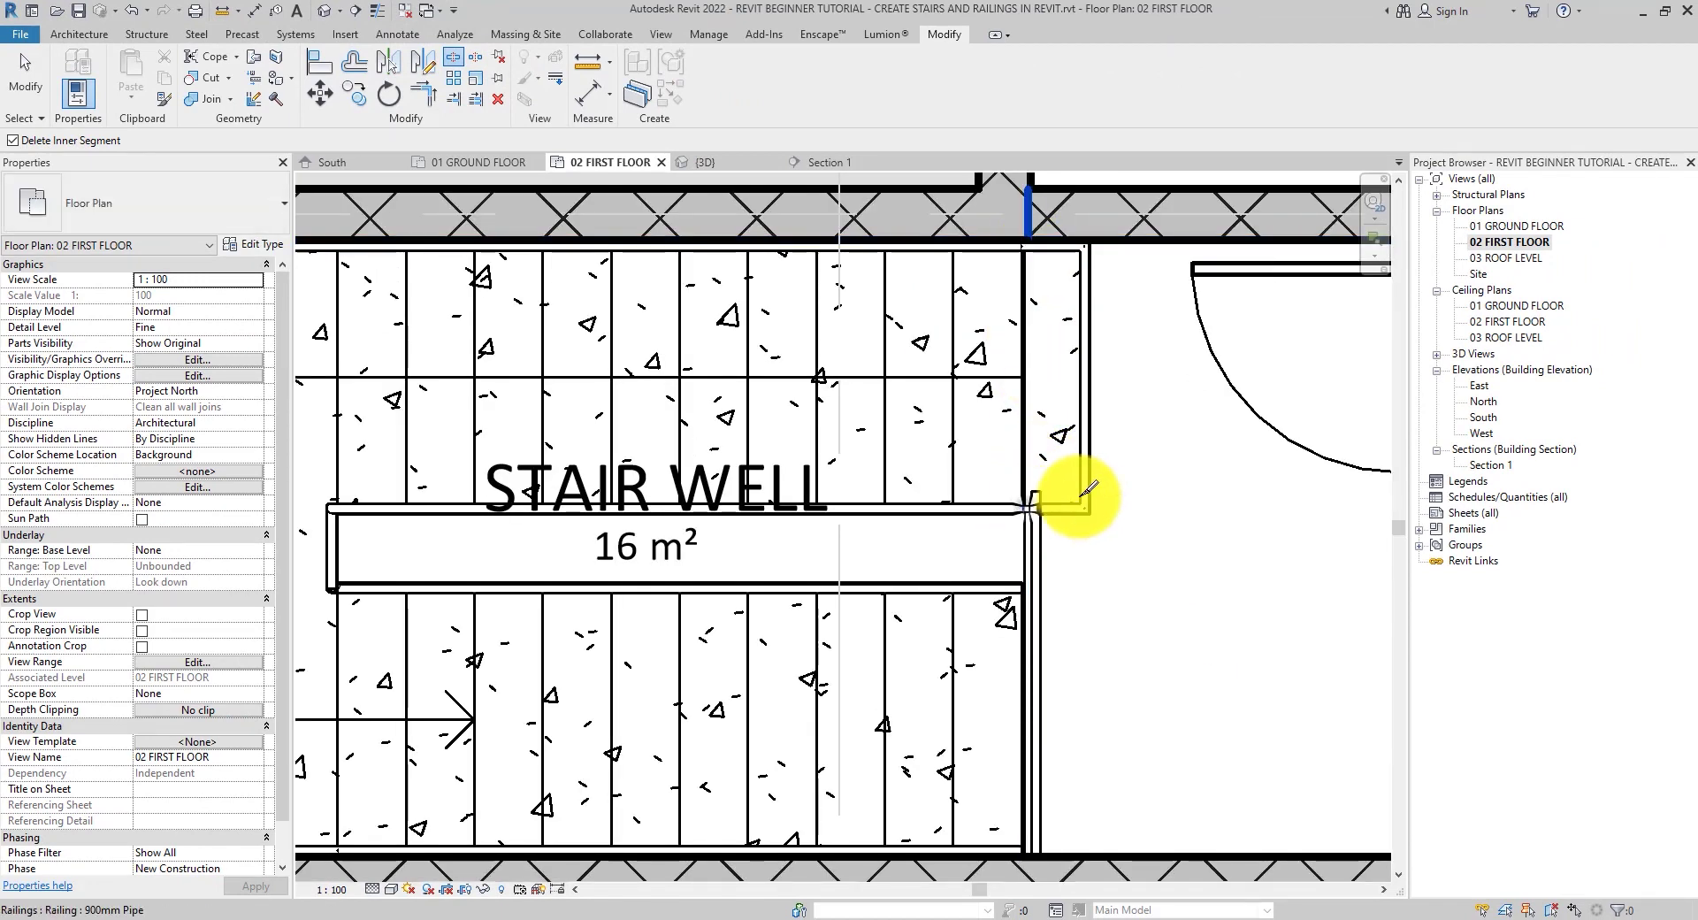
left_click(25, 73)
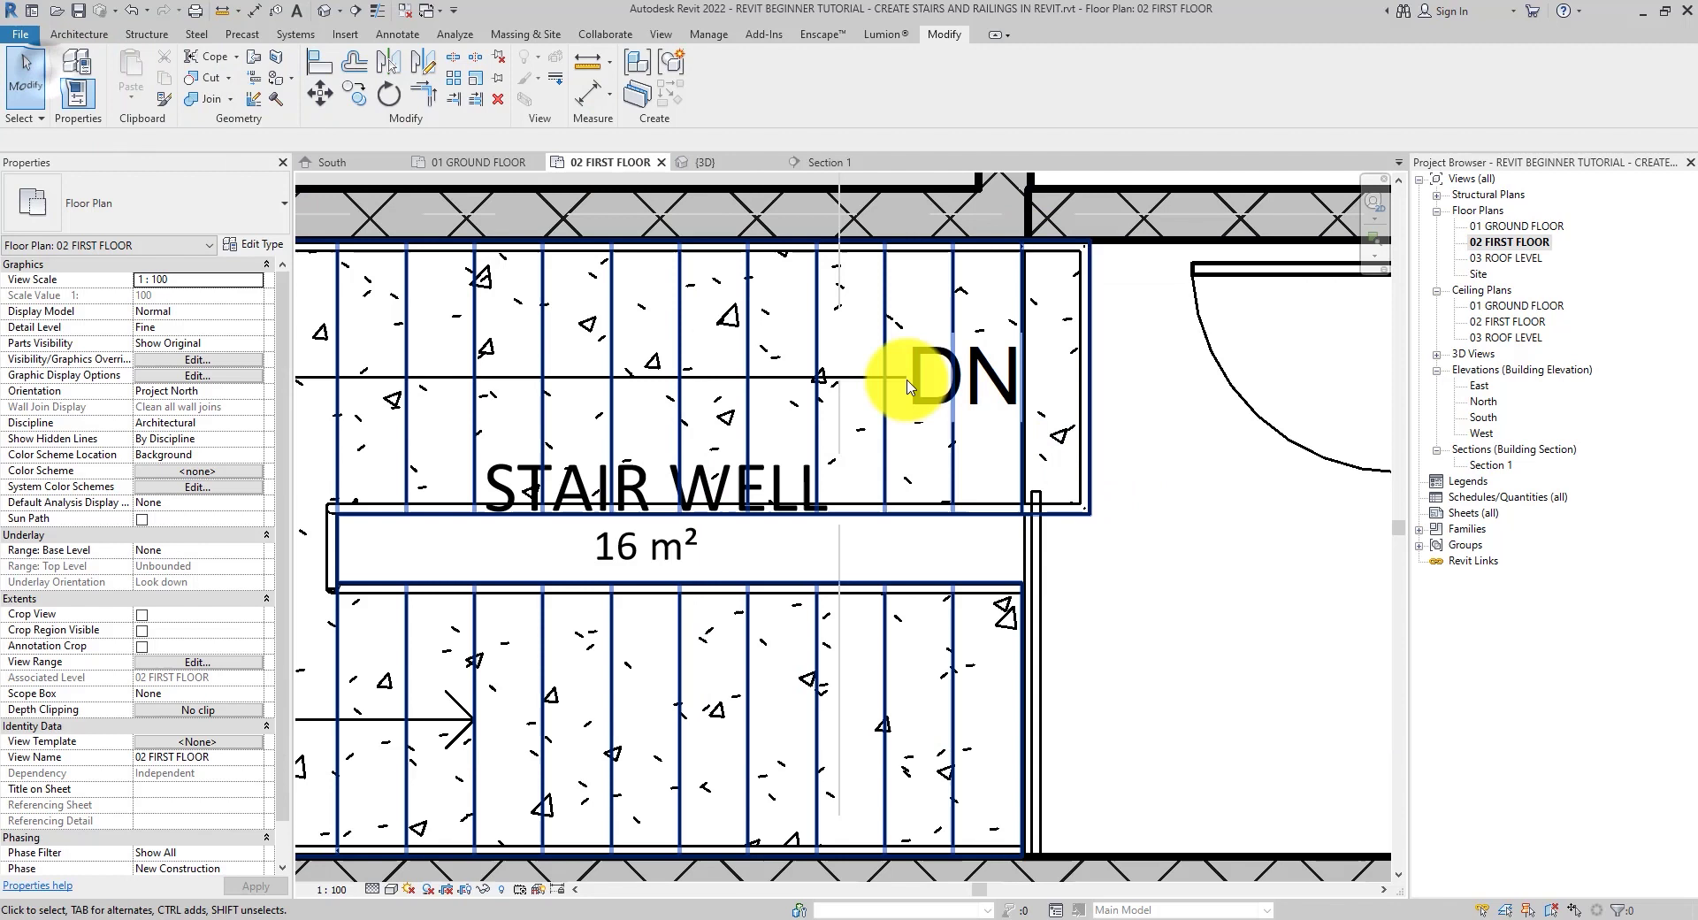
left_click(1097, 406)
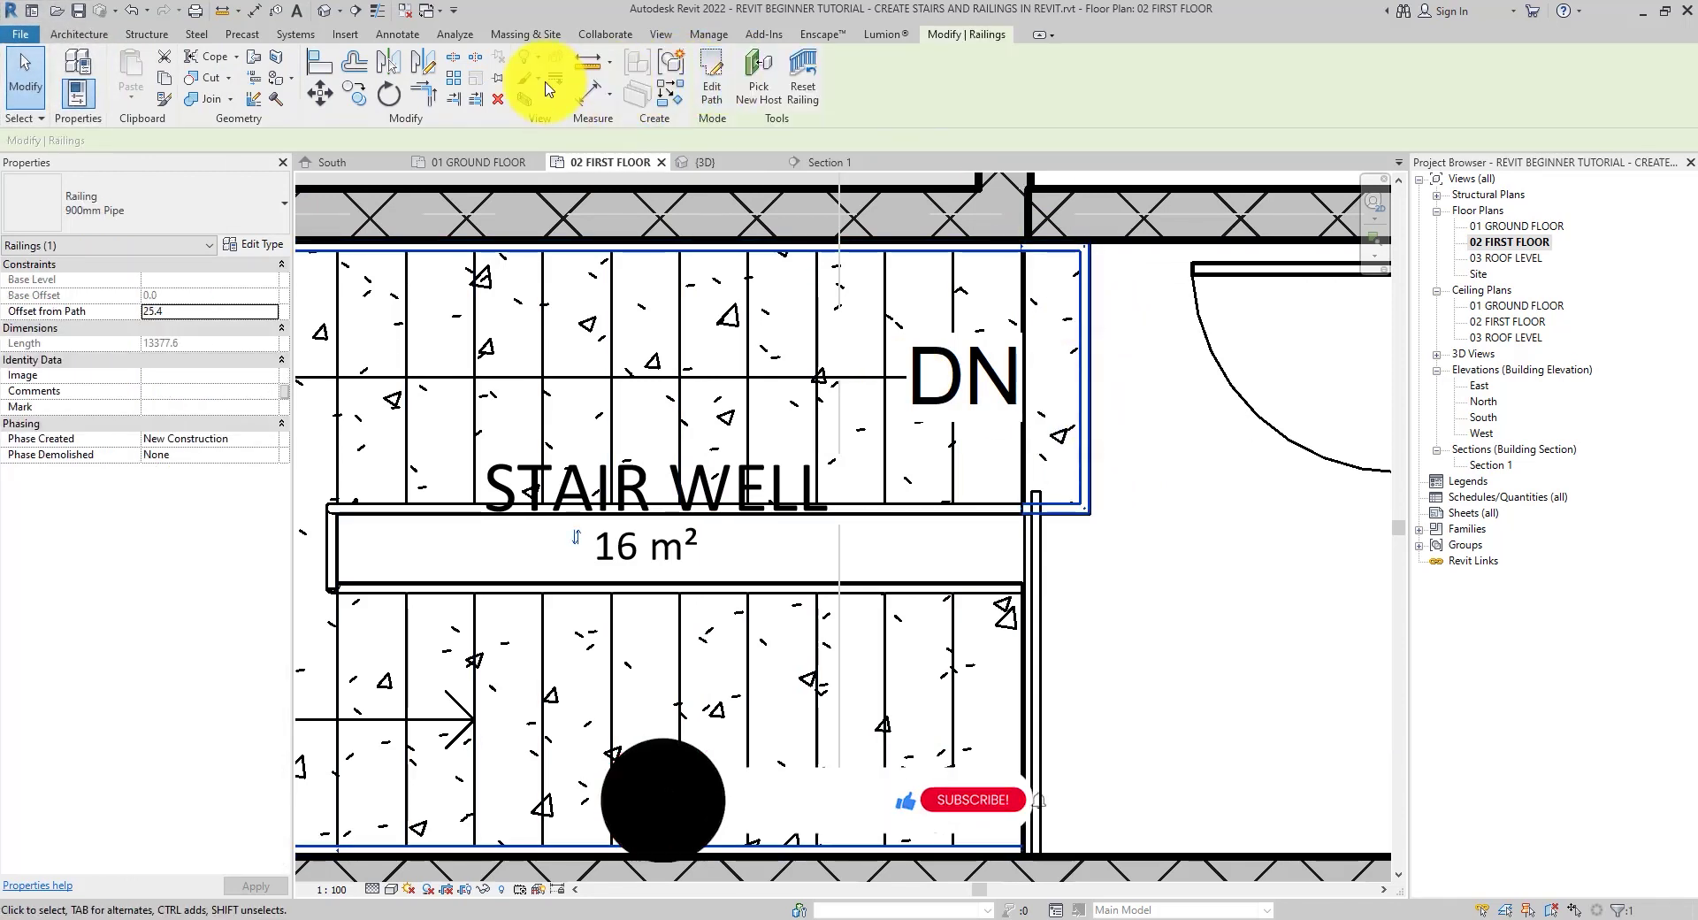
left_click(454, 77)
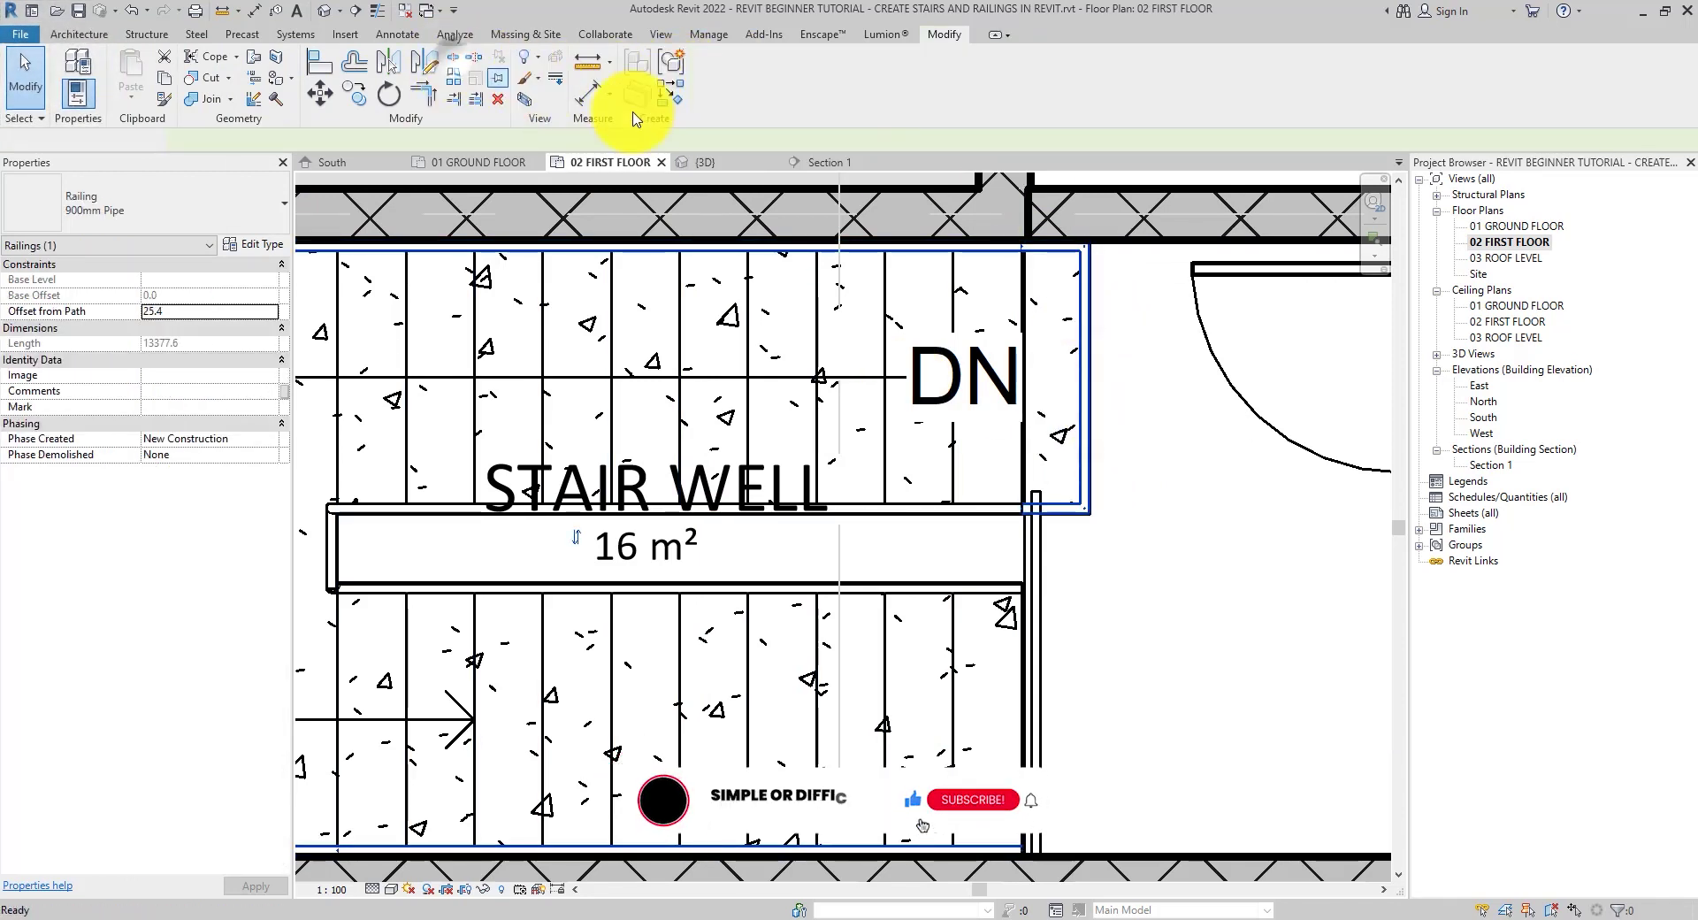
left_click(1043, 239)
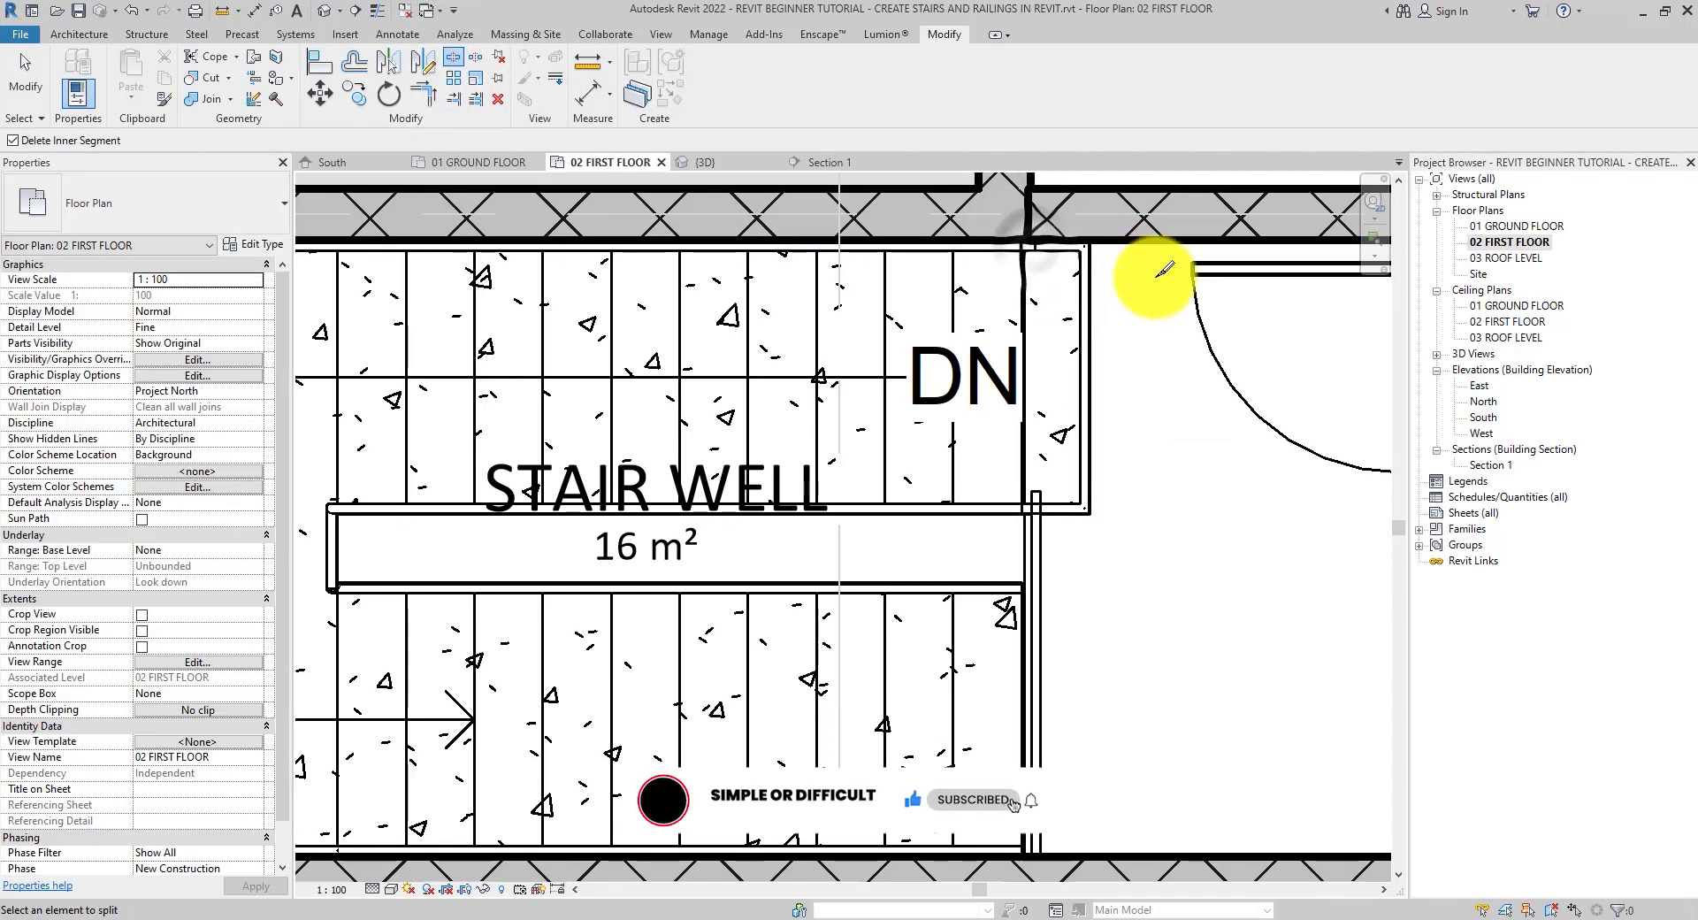
left_click(1088, 390)
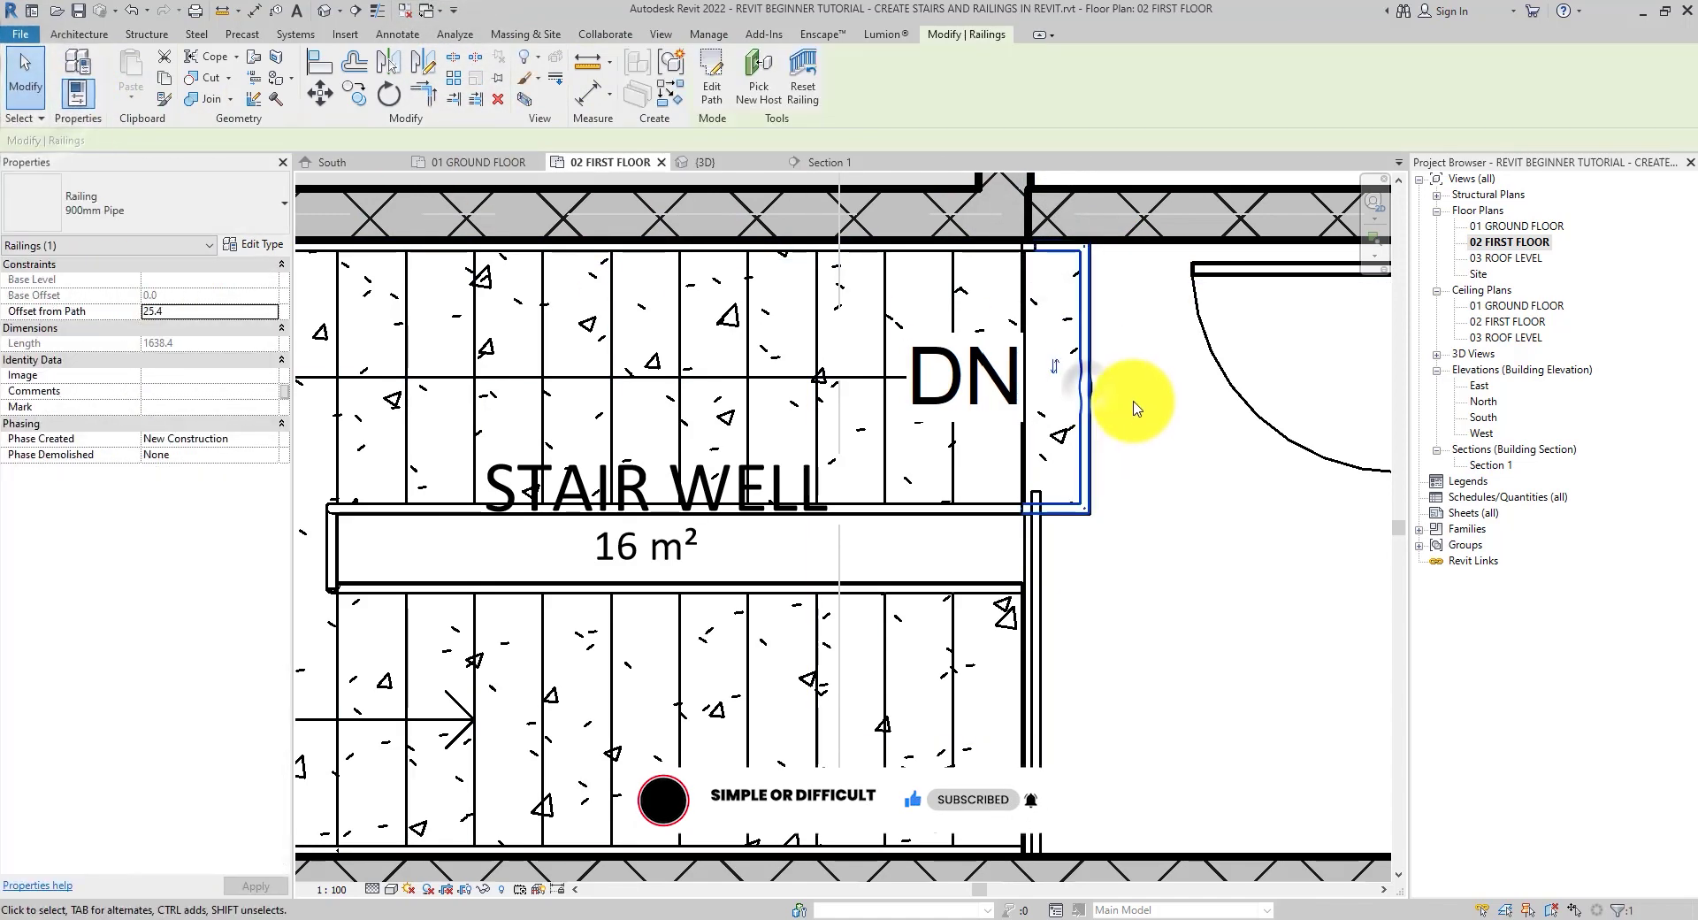
left_click(1138, 428)
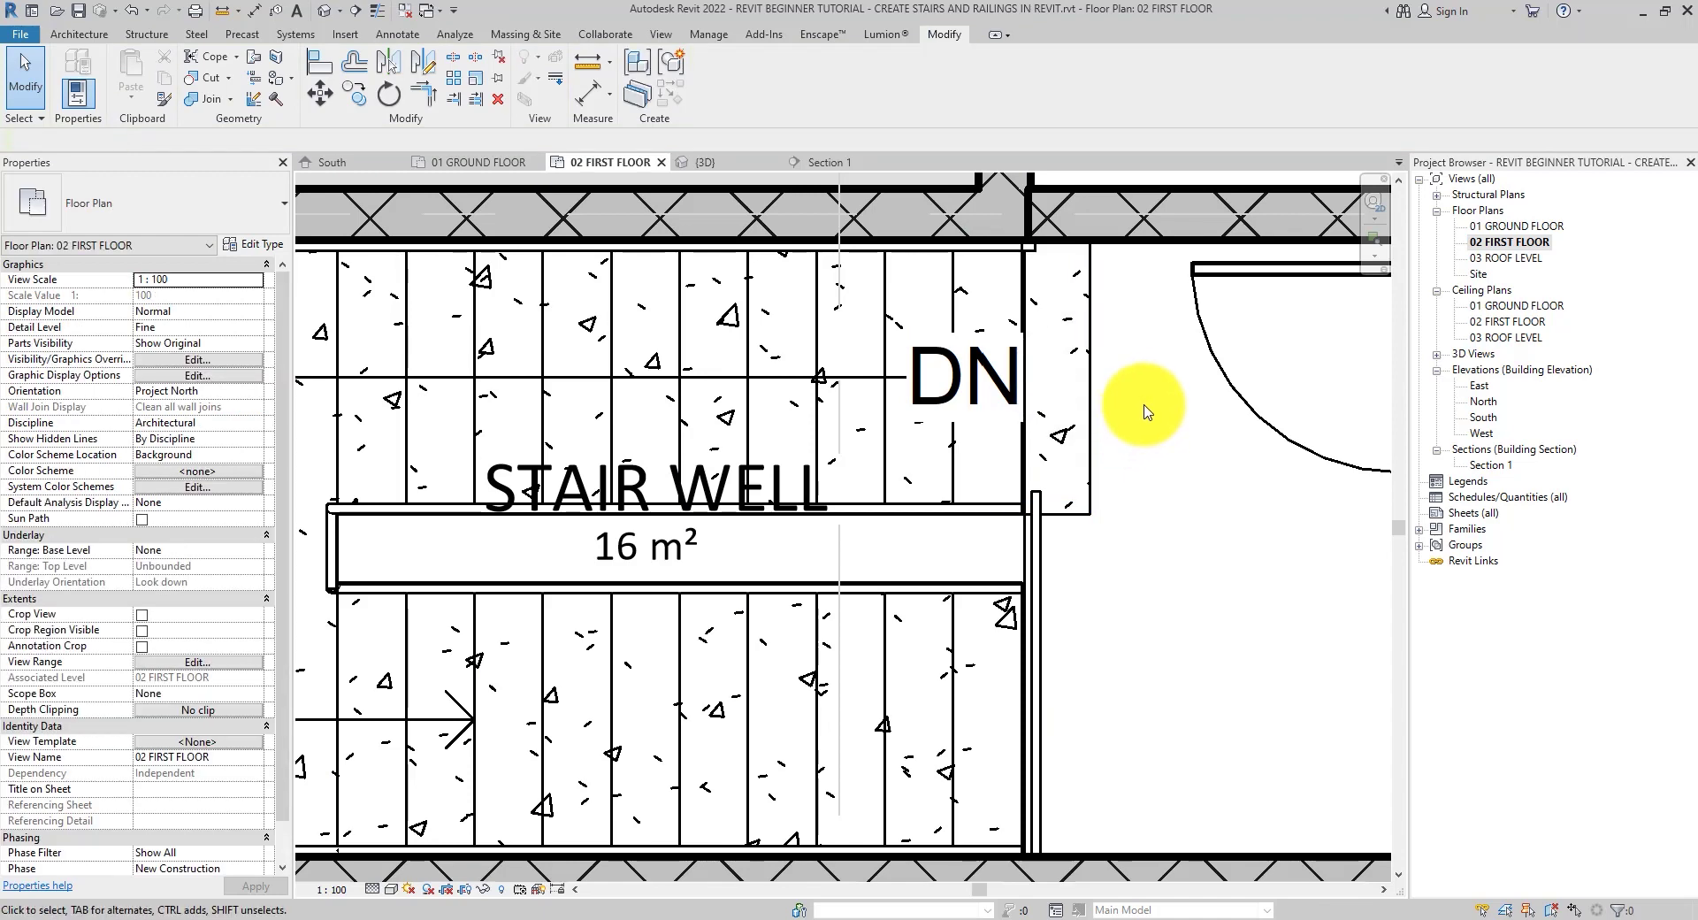
scroll(1091, 461, "down", 2)
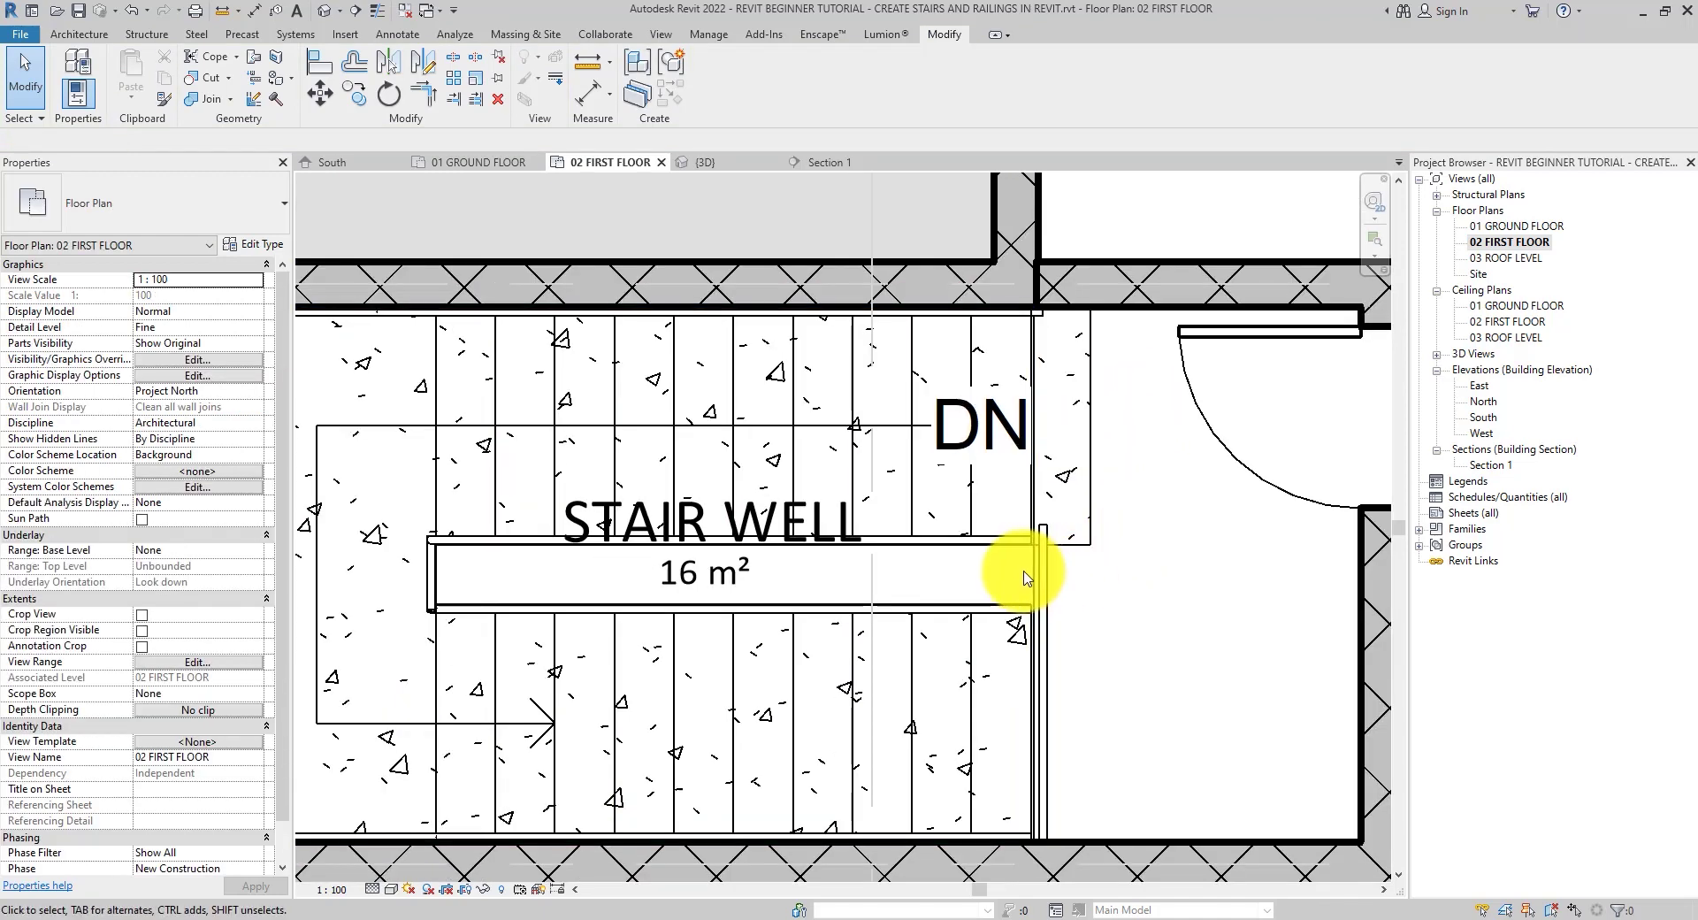
Edit the first-floor slab boundary, picking the landing's outer and lower edges.
double_click(1031, 575)
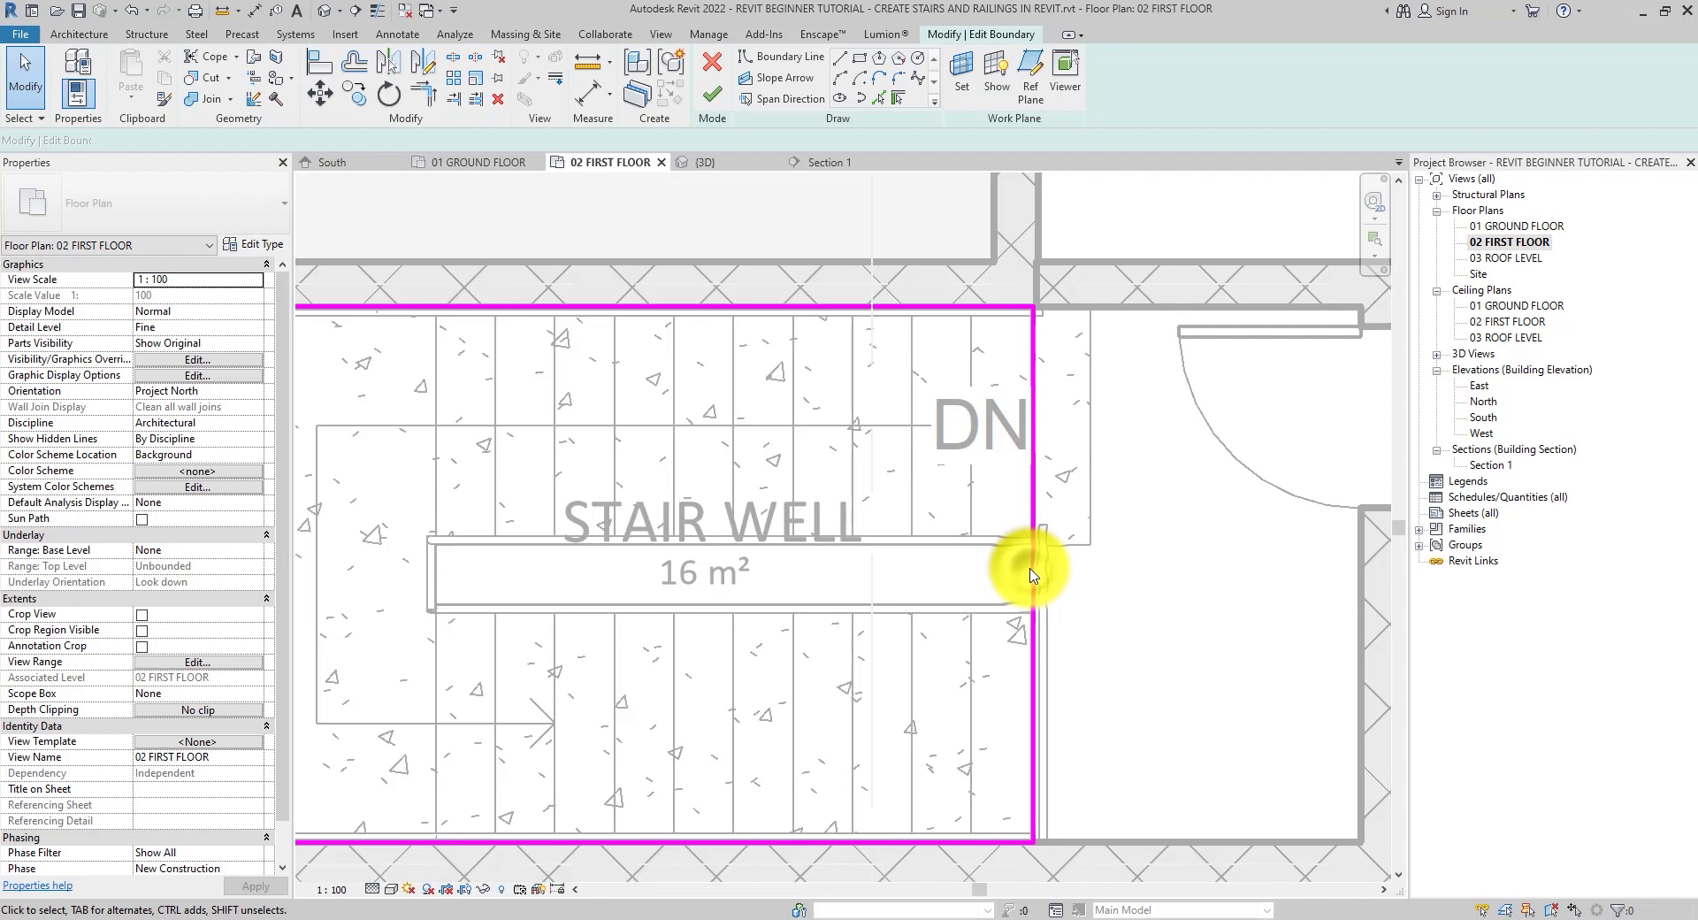
left_click(878, 97)
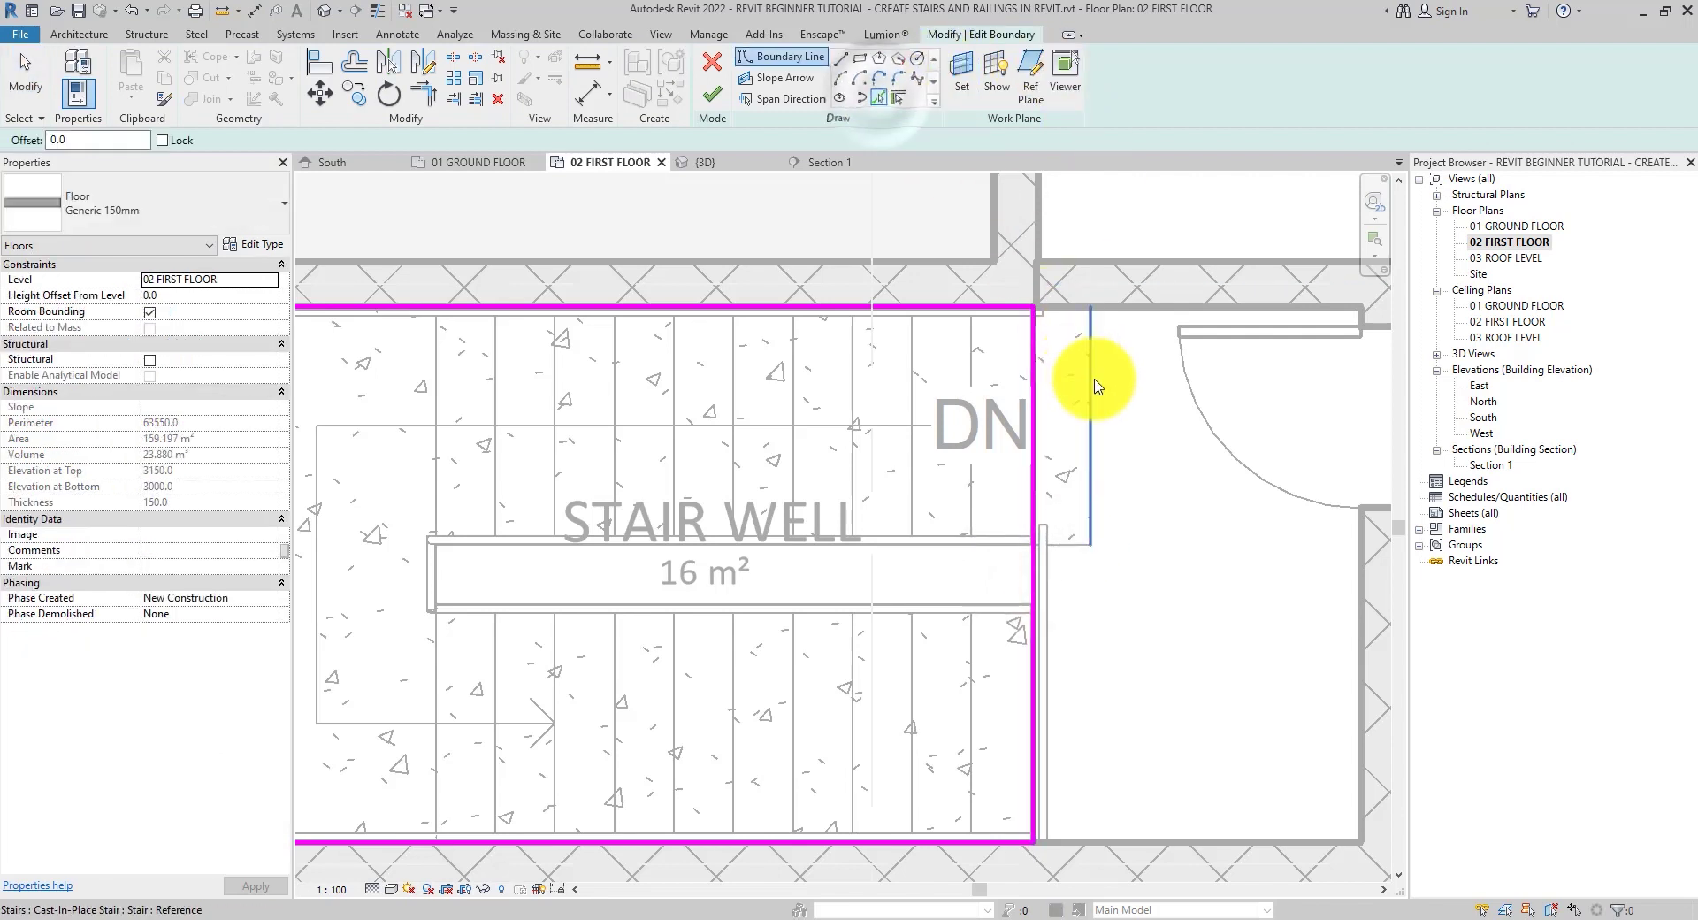
left_click(1090, 381)
left_click(1075, 543)
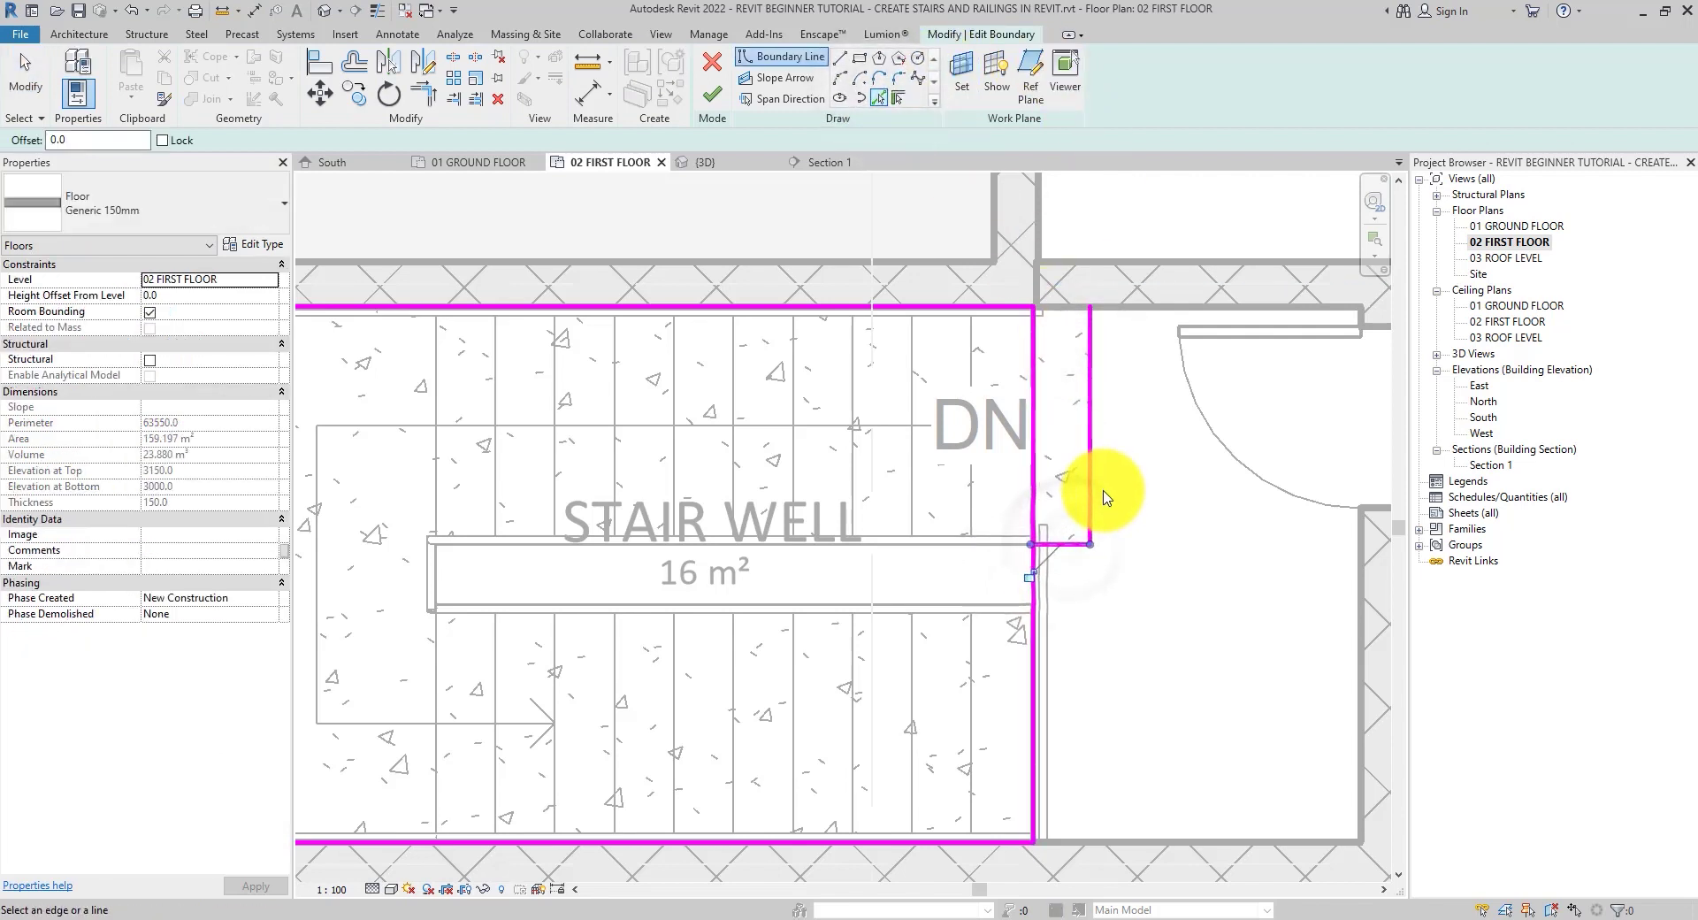
Trim the boundary lines into closed corners with TR and finish the floor edit.
key("t")
key("r")
left_click(976, 305)
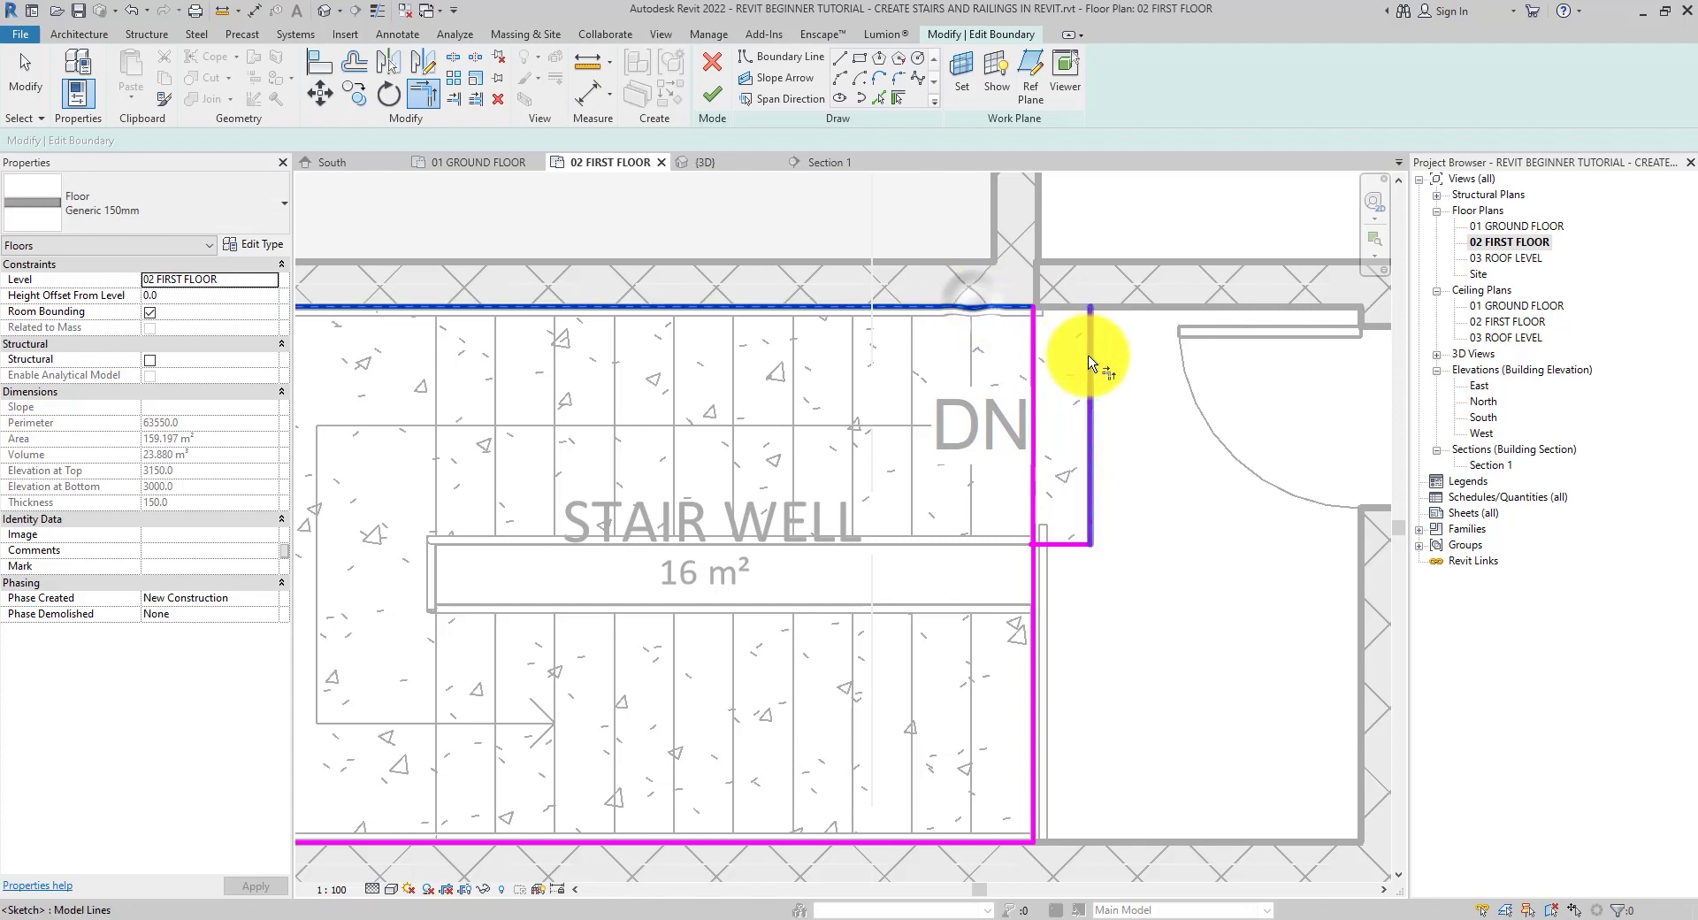
left_click(1089, 354)
left_click(1073, 544)
left_click(1034, 610)
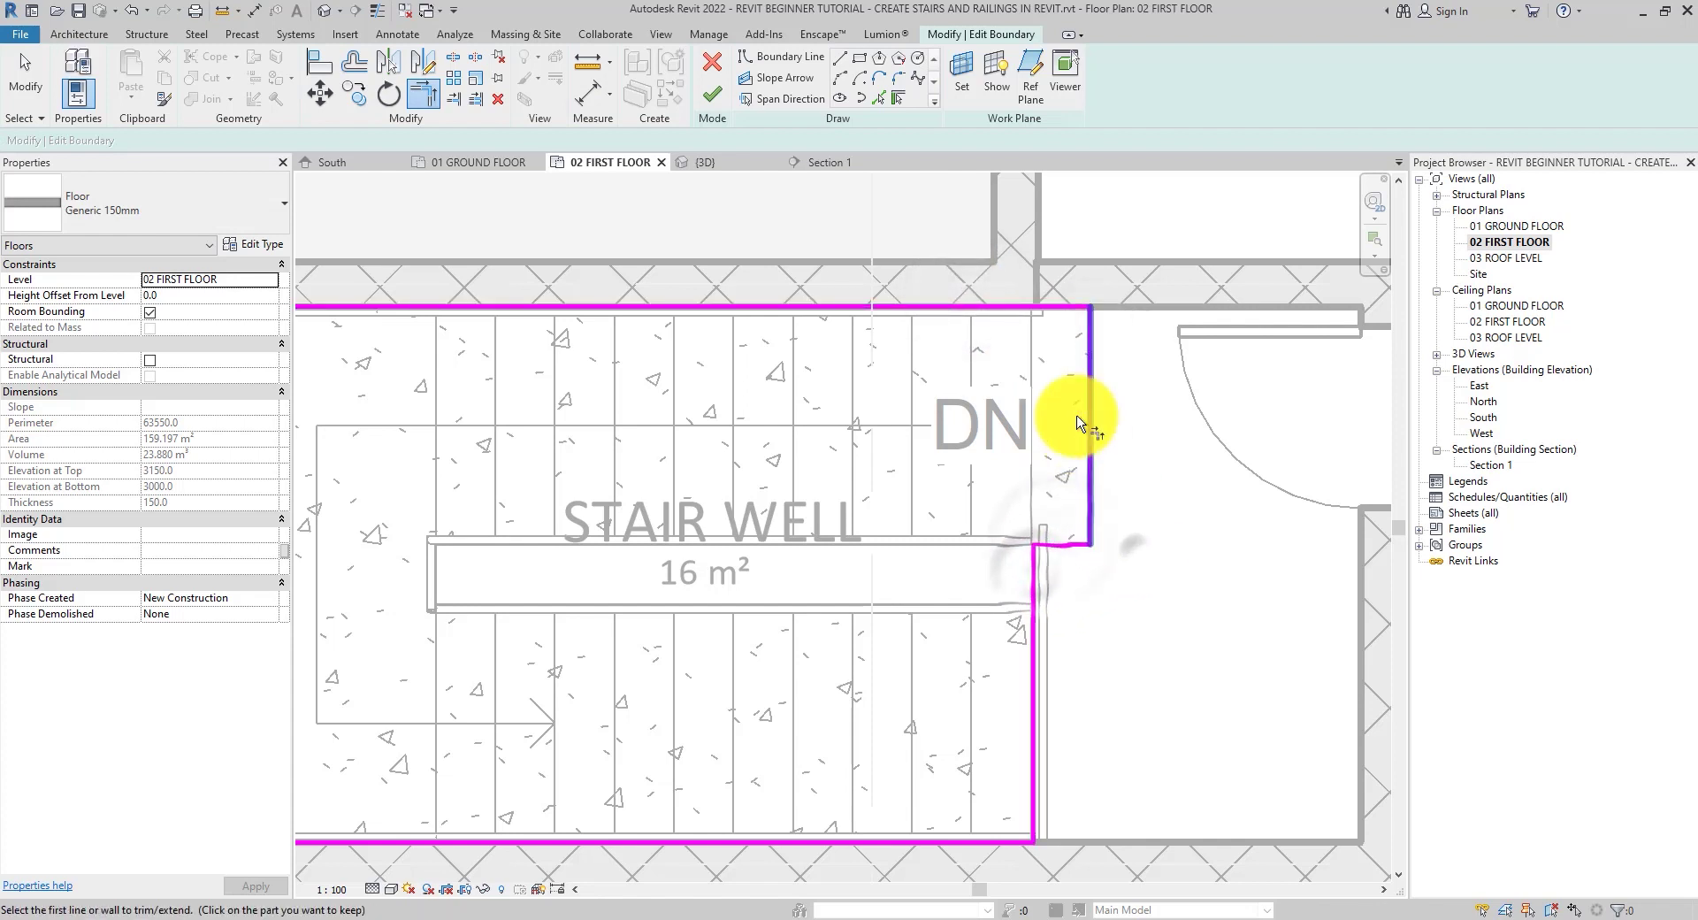
left_click(709, 99)
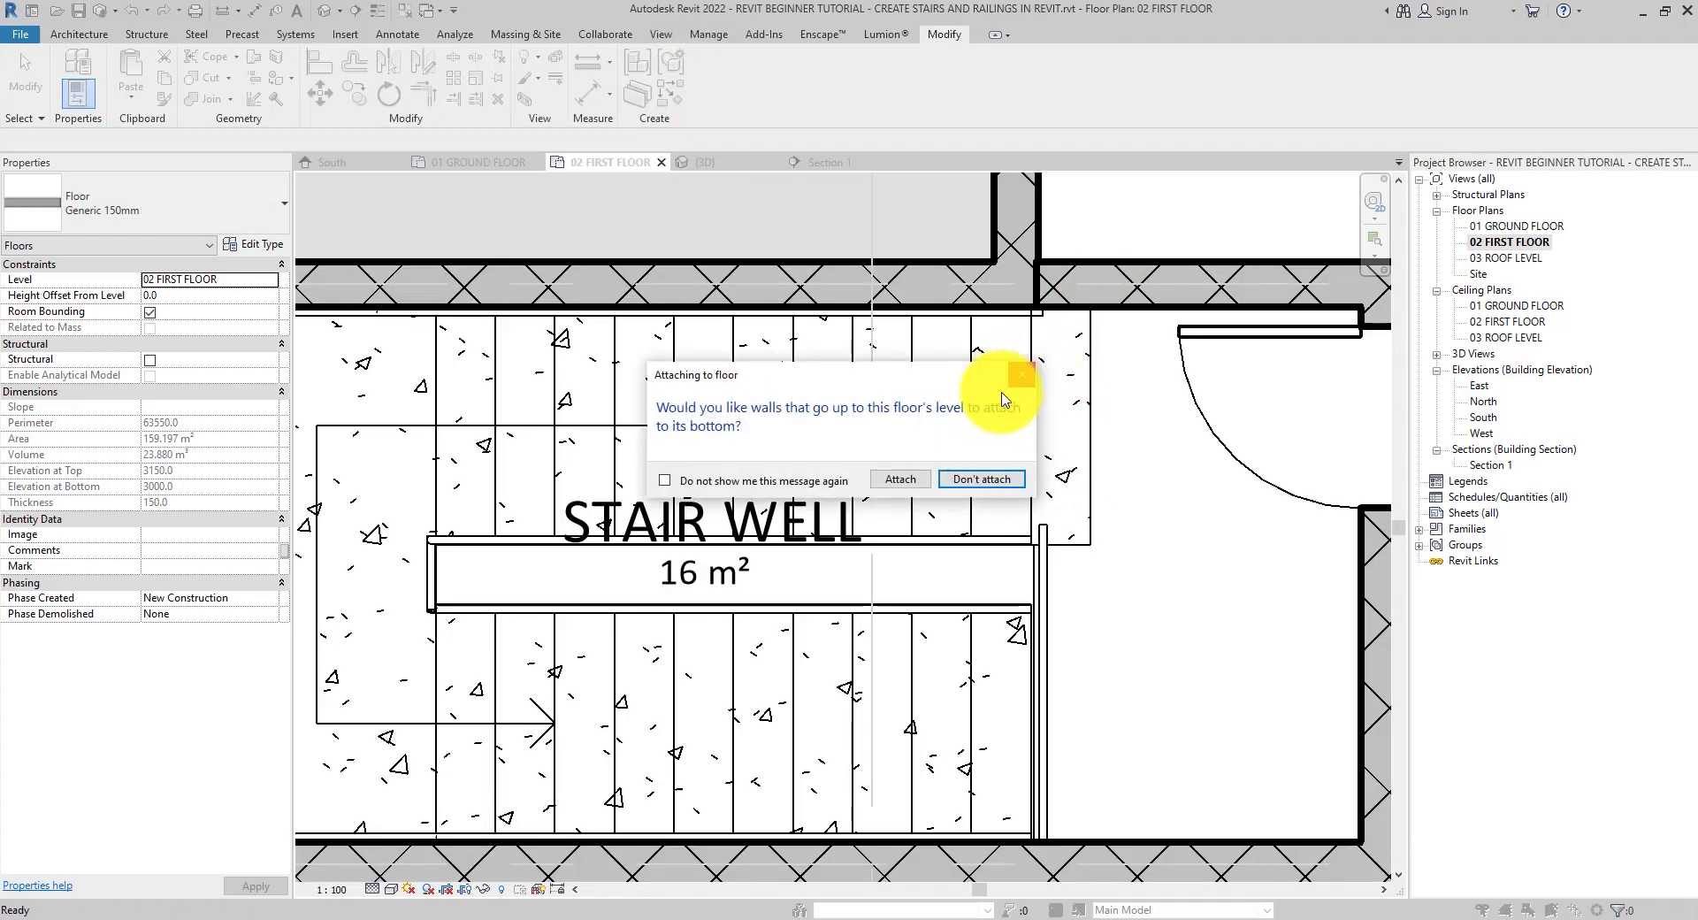
left_click(988, 482)
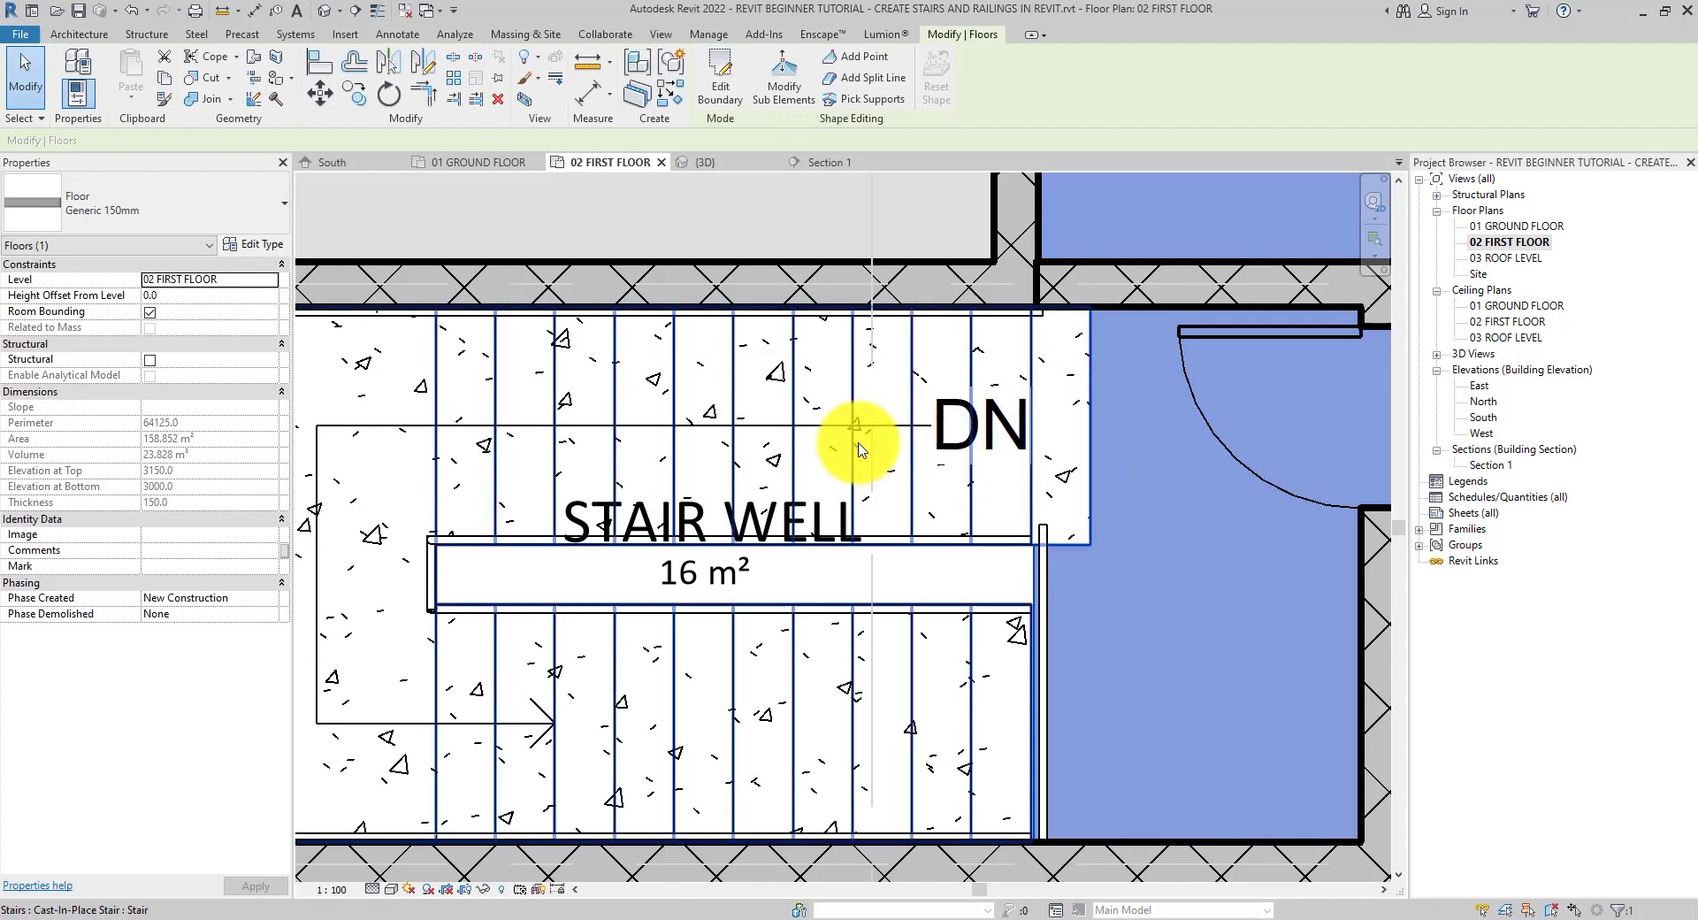
left_click(925, 567)
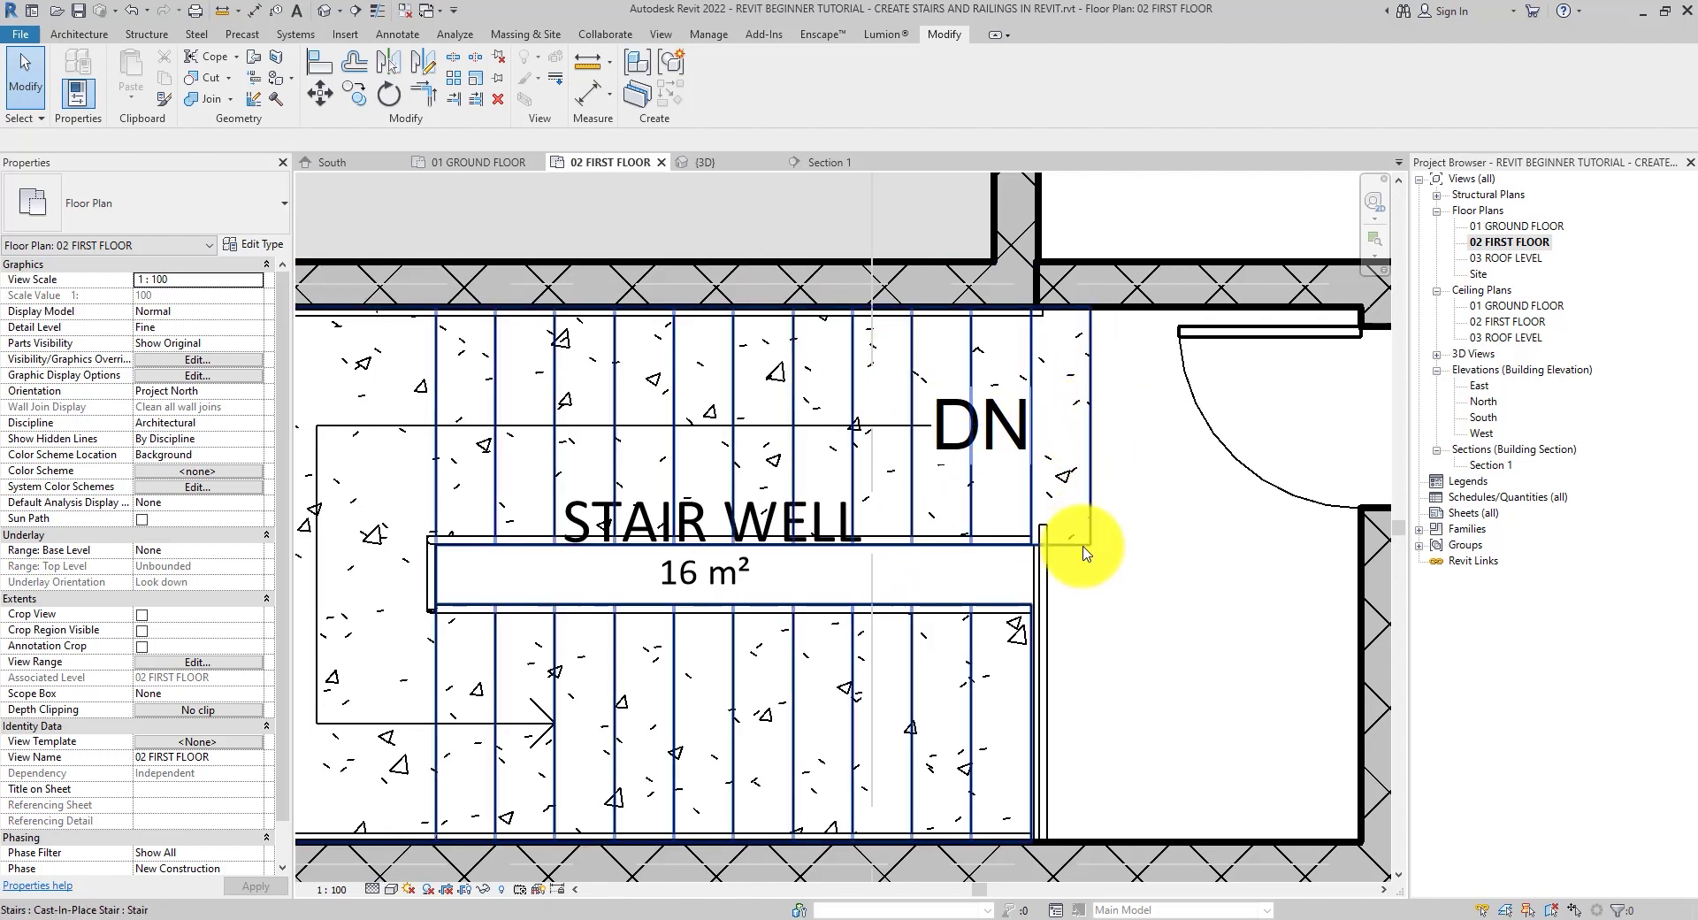
left_click(814, 161)
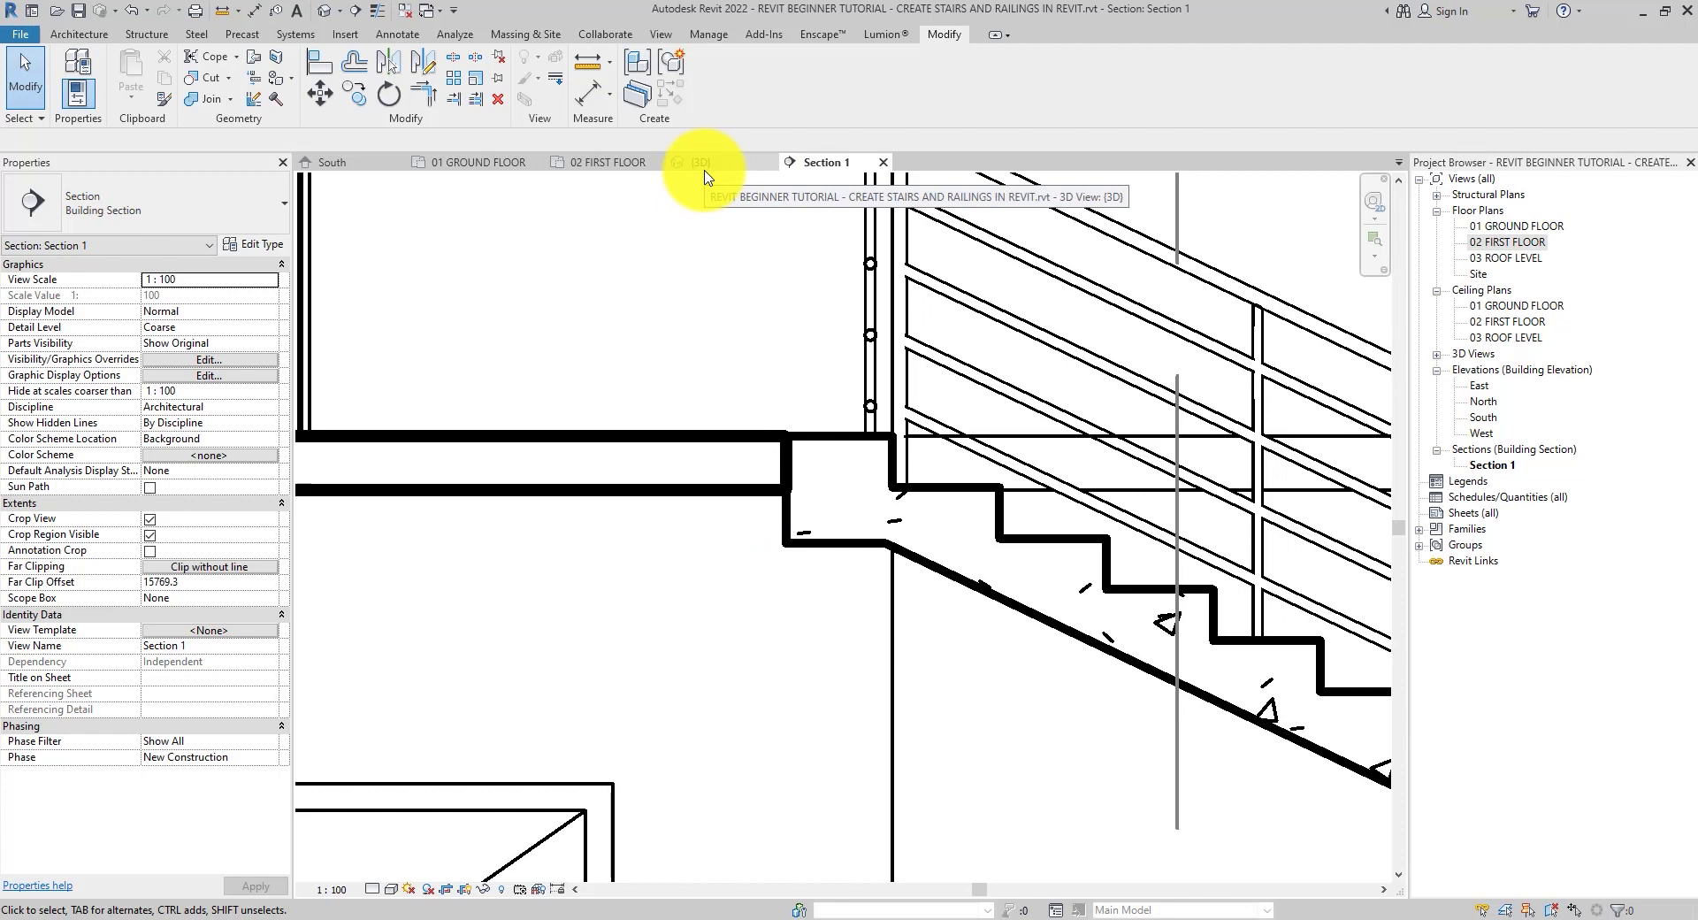
left_click(607, 163)
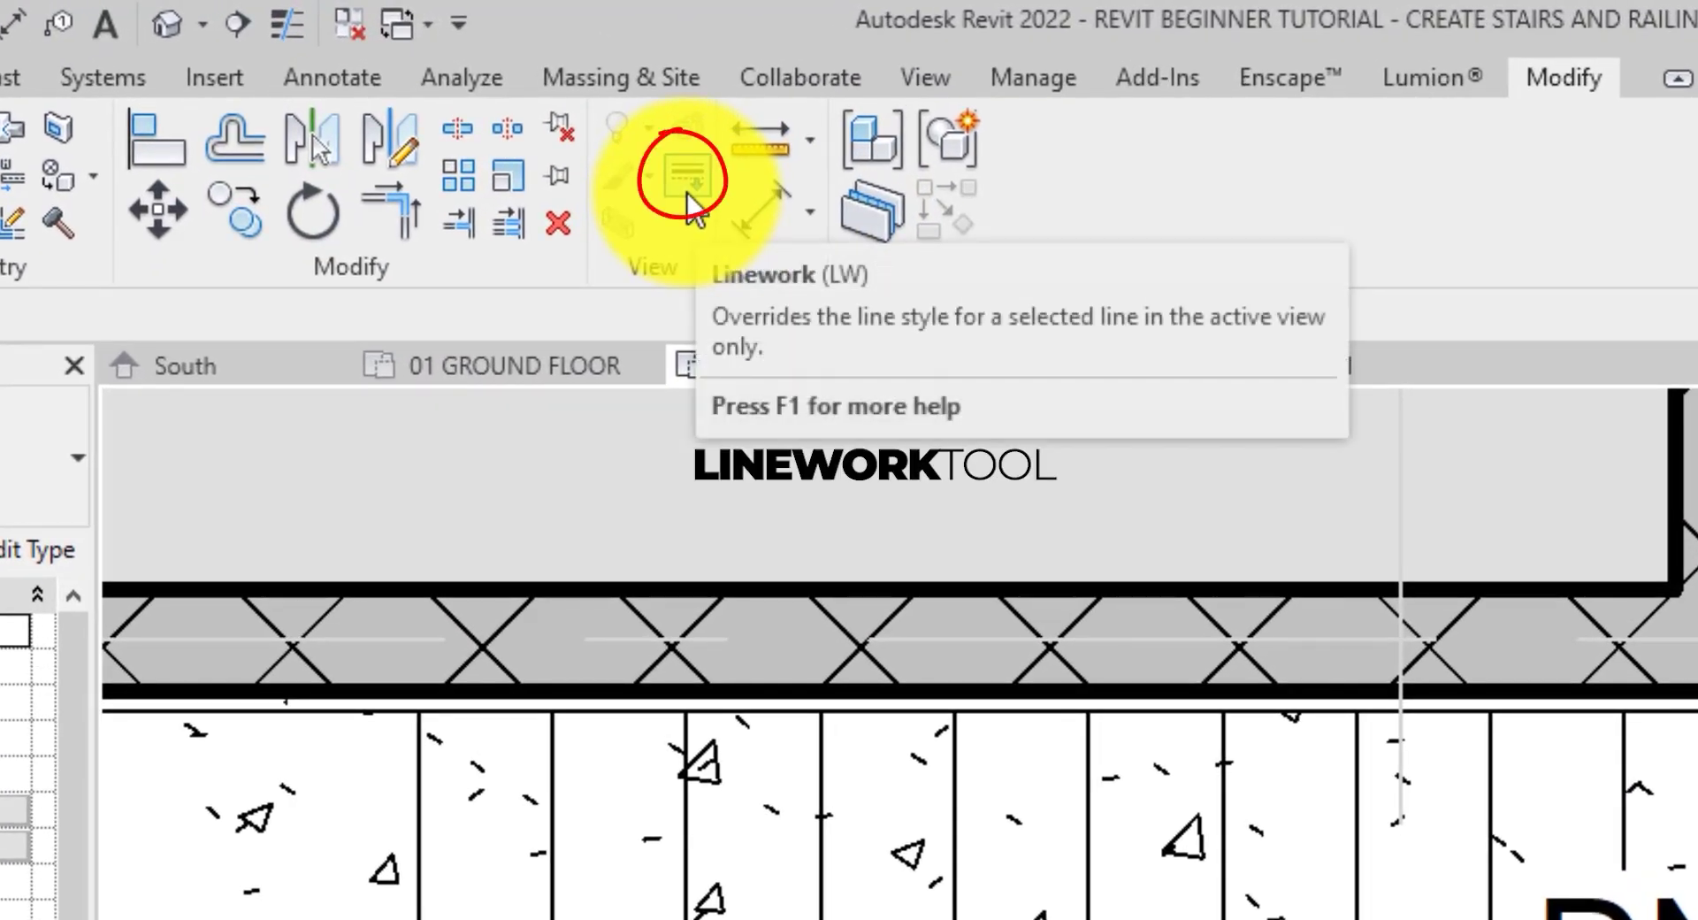
Set the stray lines beside the stair well to <Invisible lines> using Linework.
left_click(686, 192)
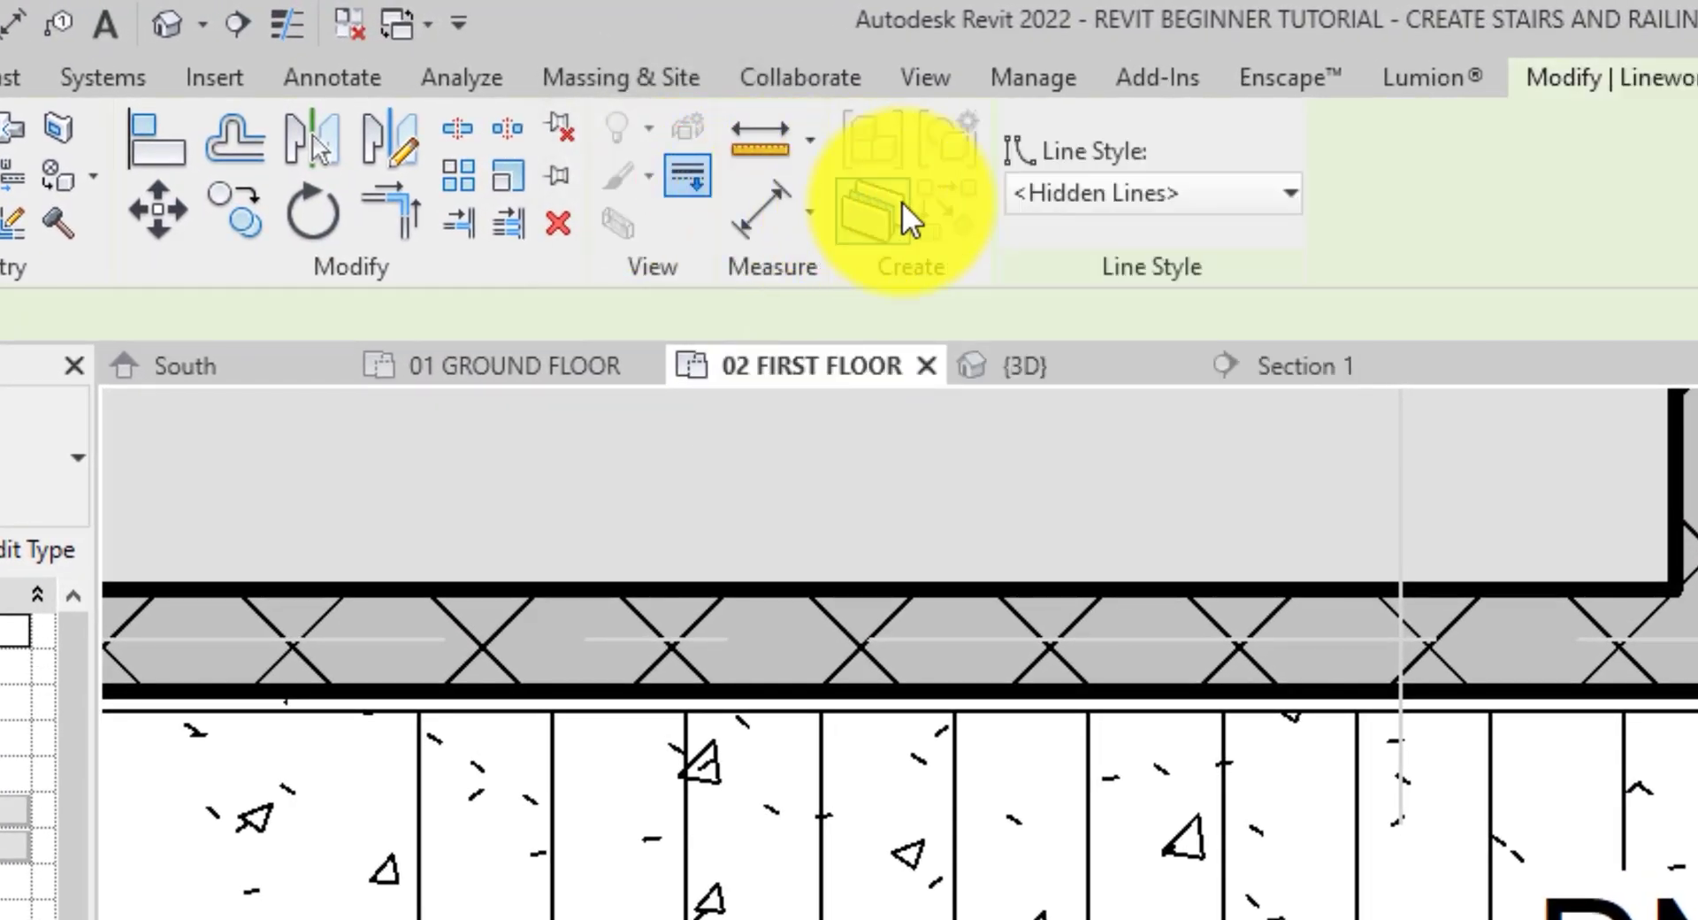
left_click(1088, 205)
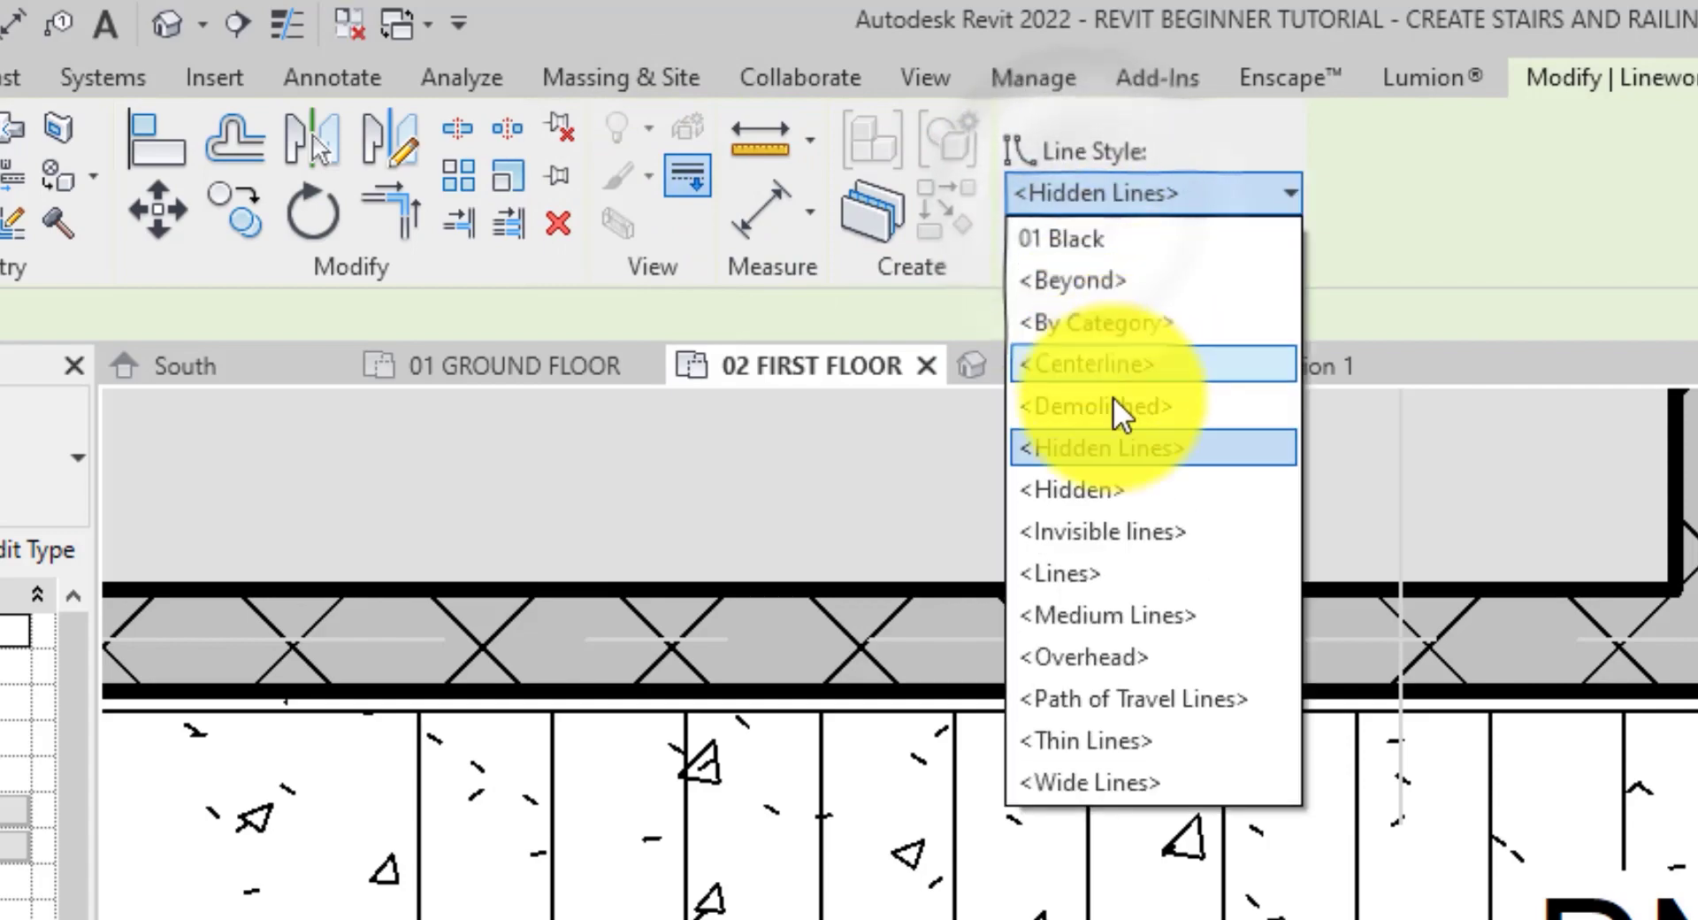
left_click(1154, 535)
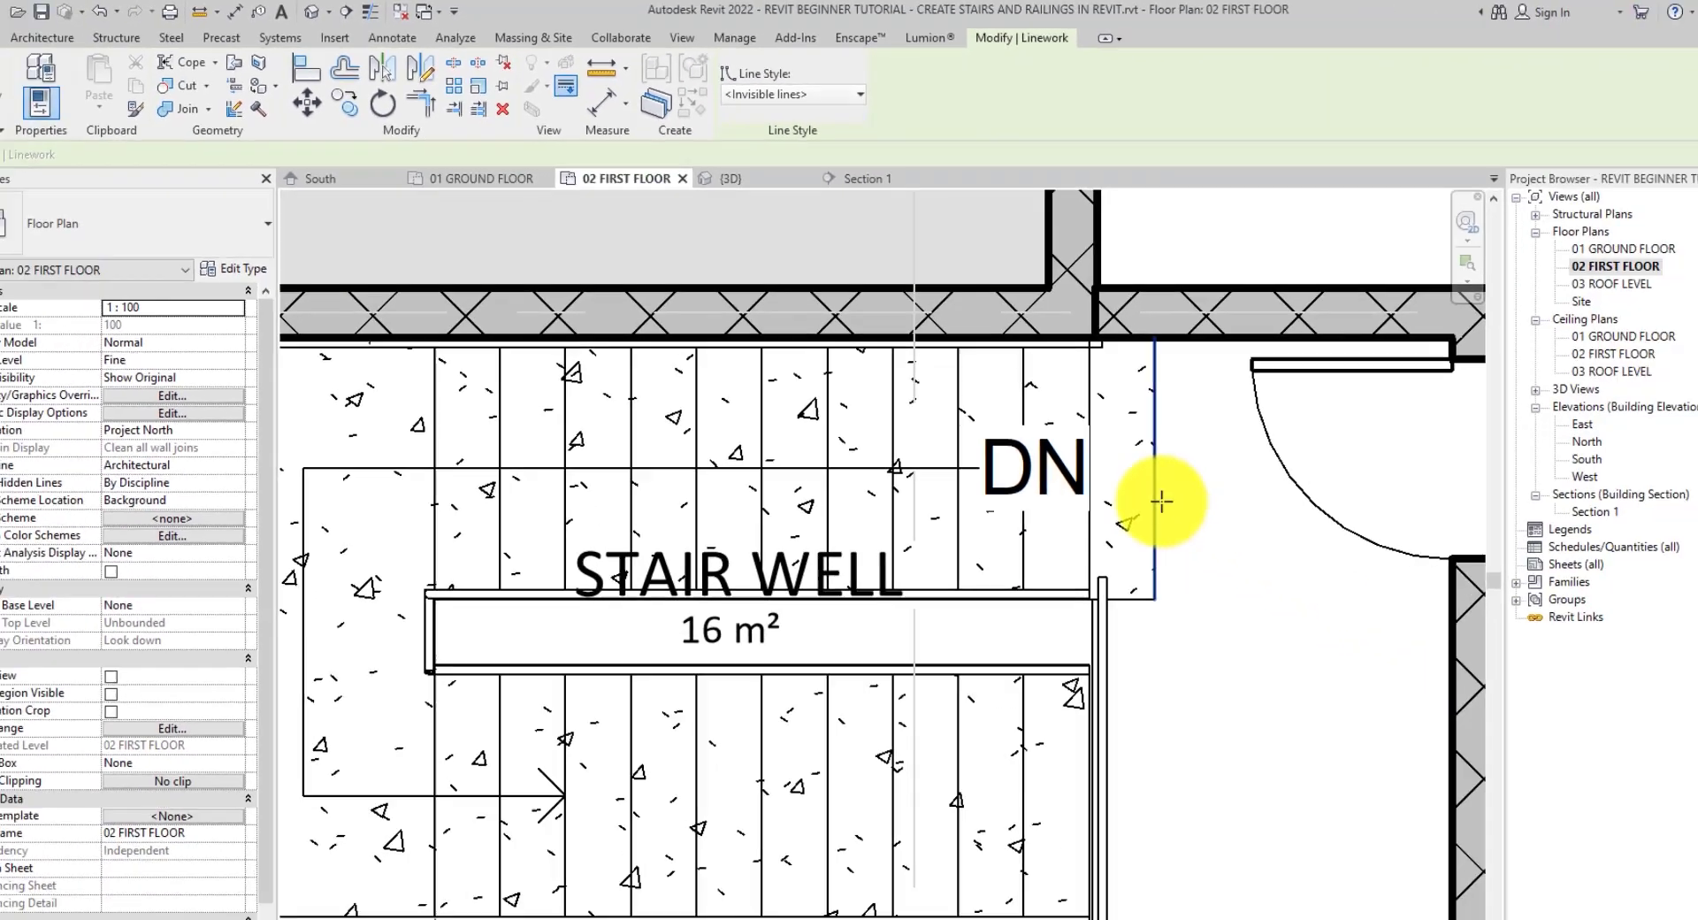
scroll(1100, 474, "down", 3)
left_click(1086, 544)
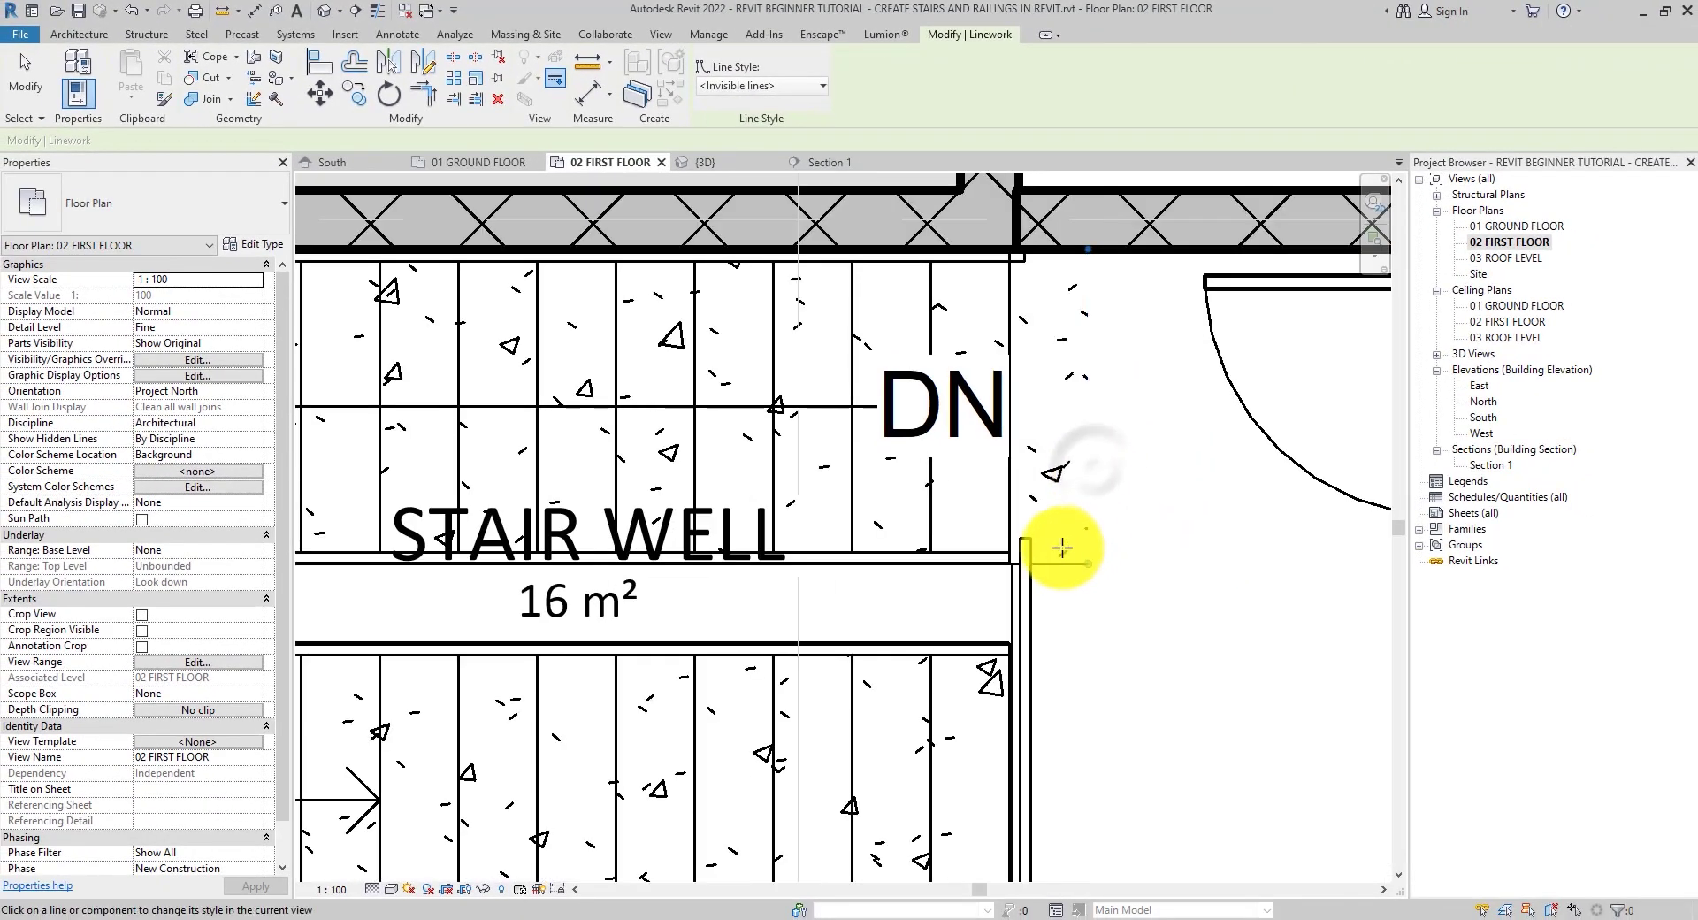
left_click(1065, 563)
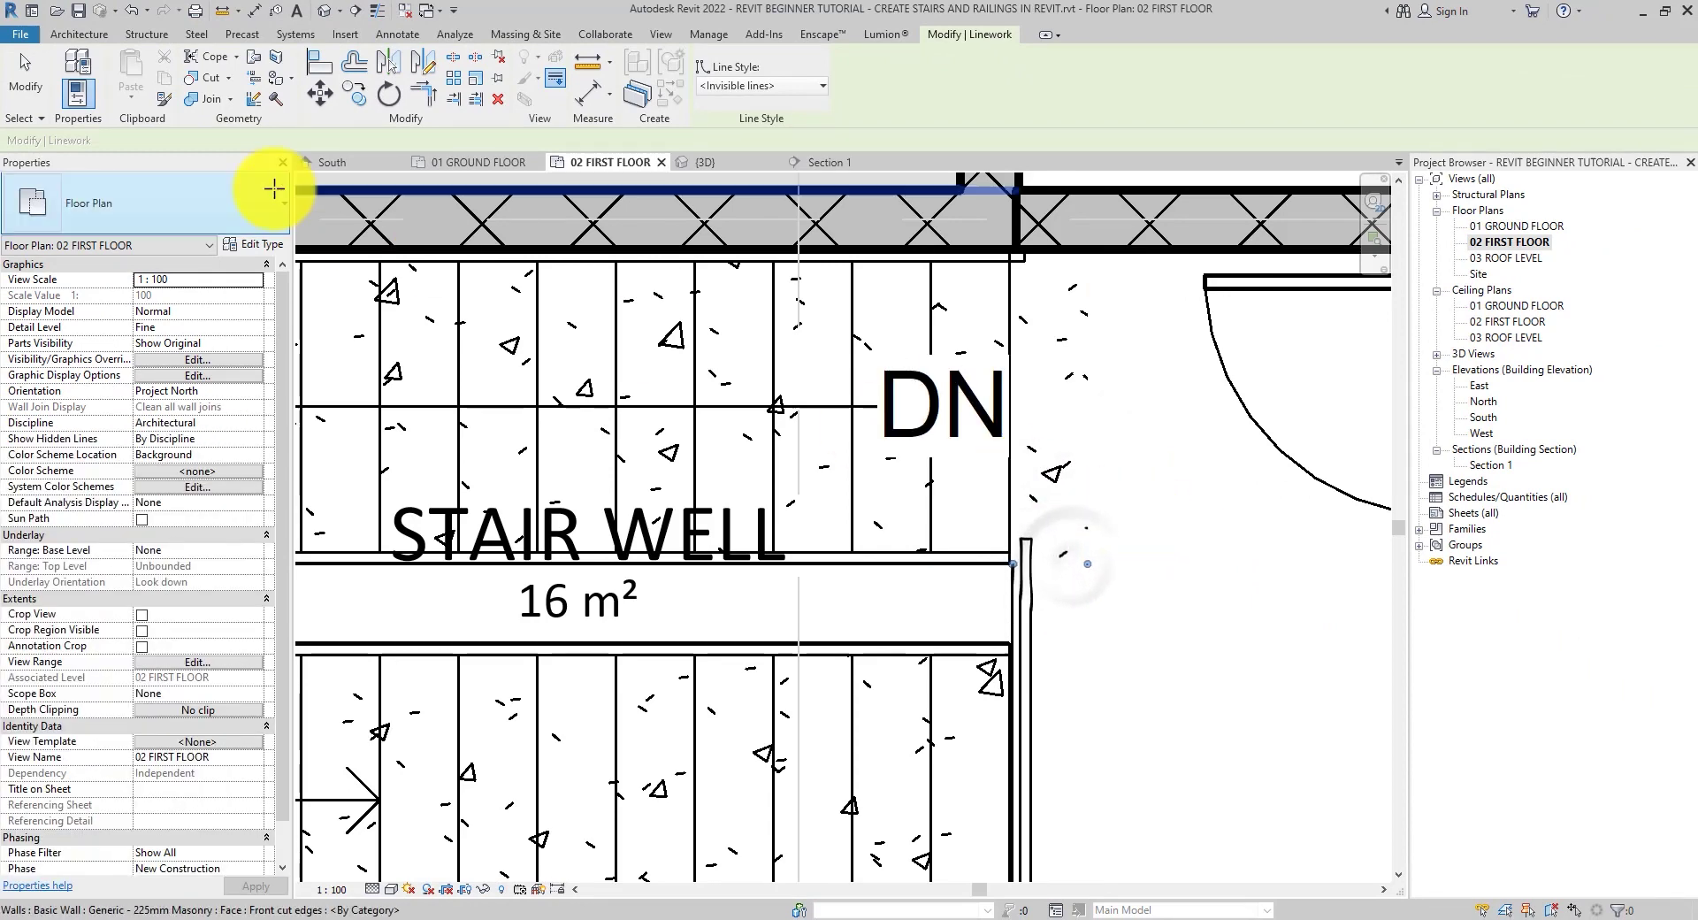
left_click(25, 75)
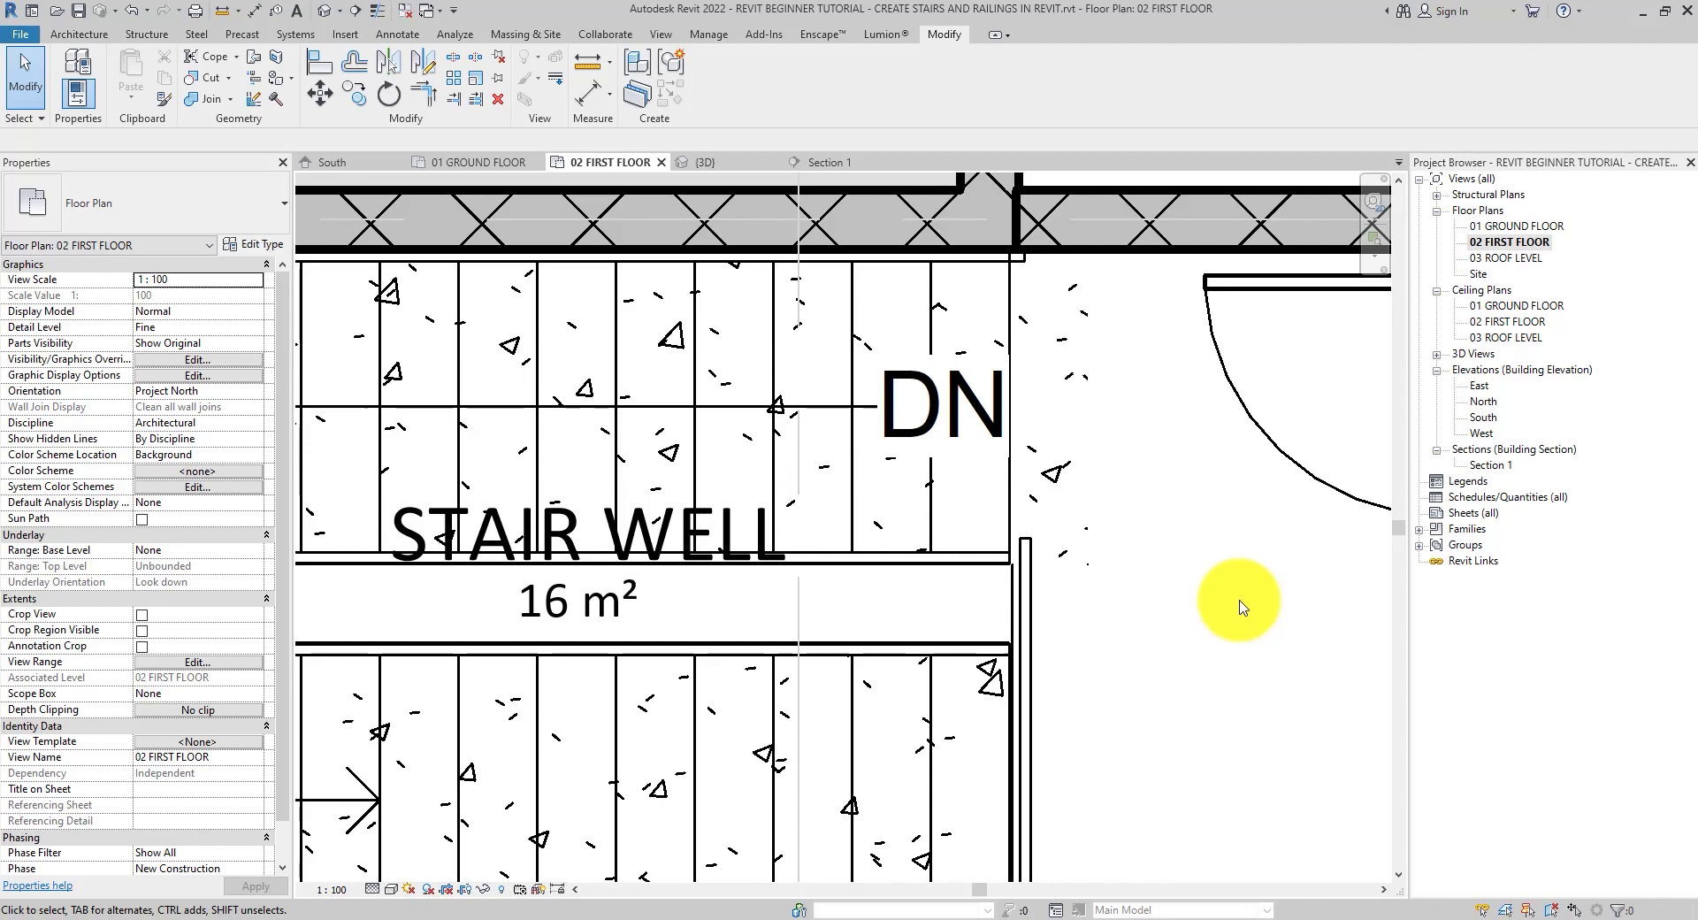
Enter stair edit mode and select the stair landing.
left_click(1064, 466)
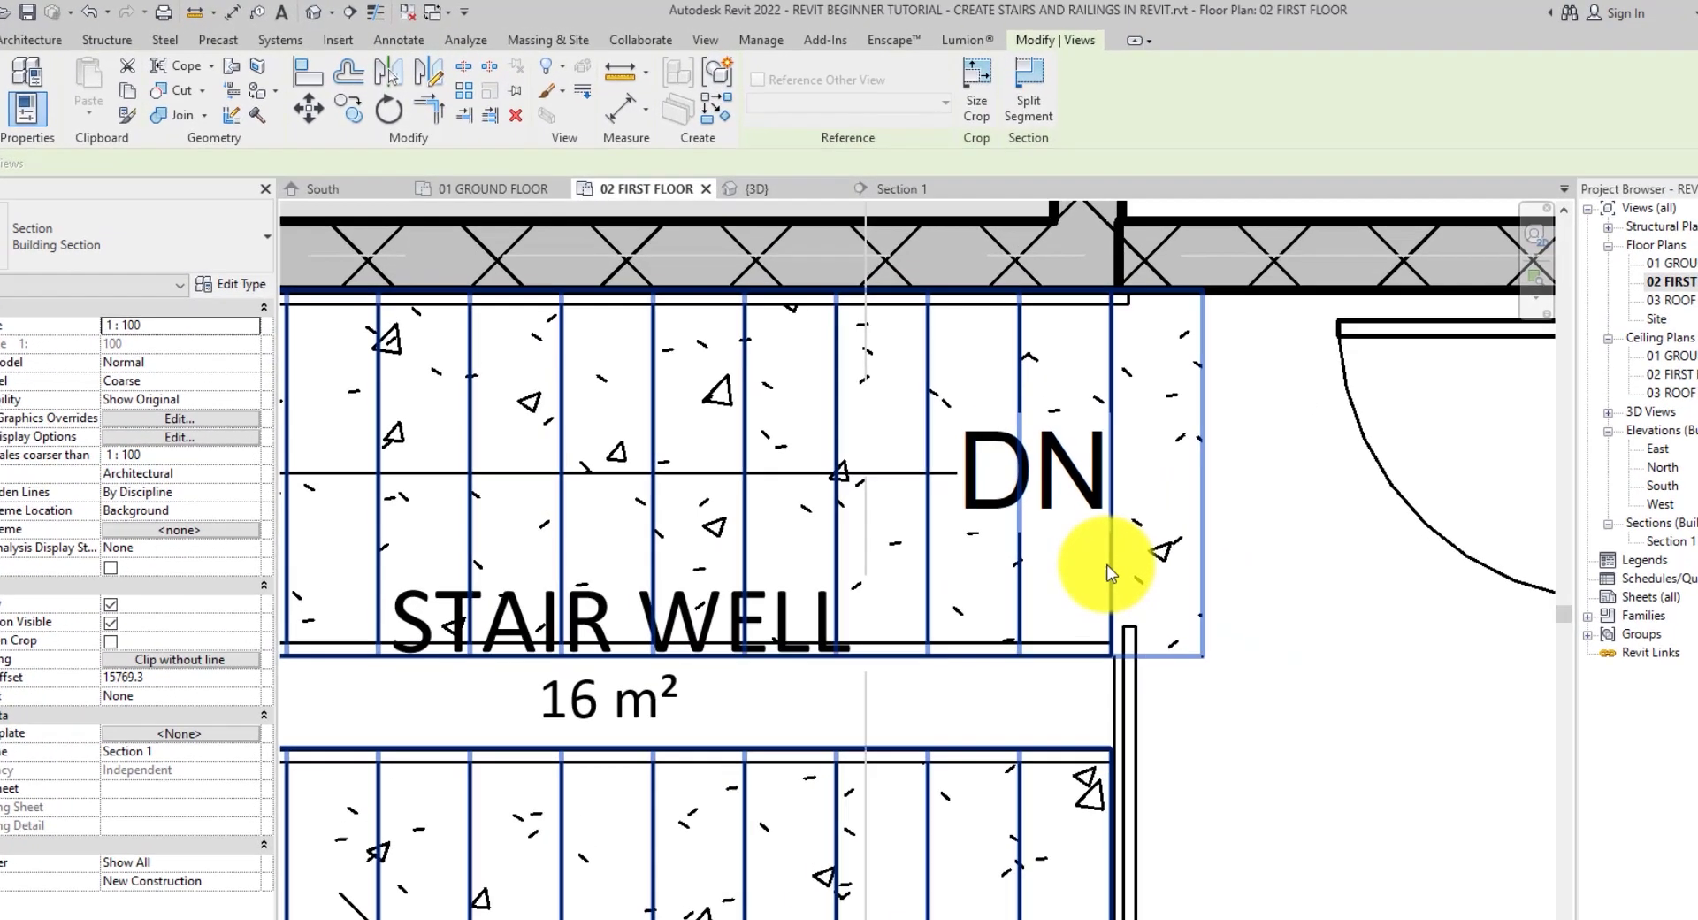
left_click(1110, 573)
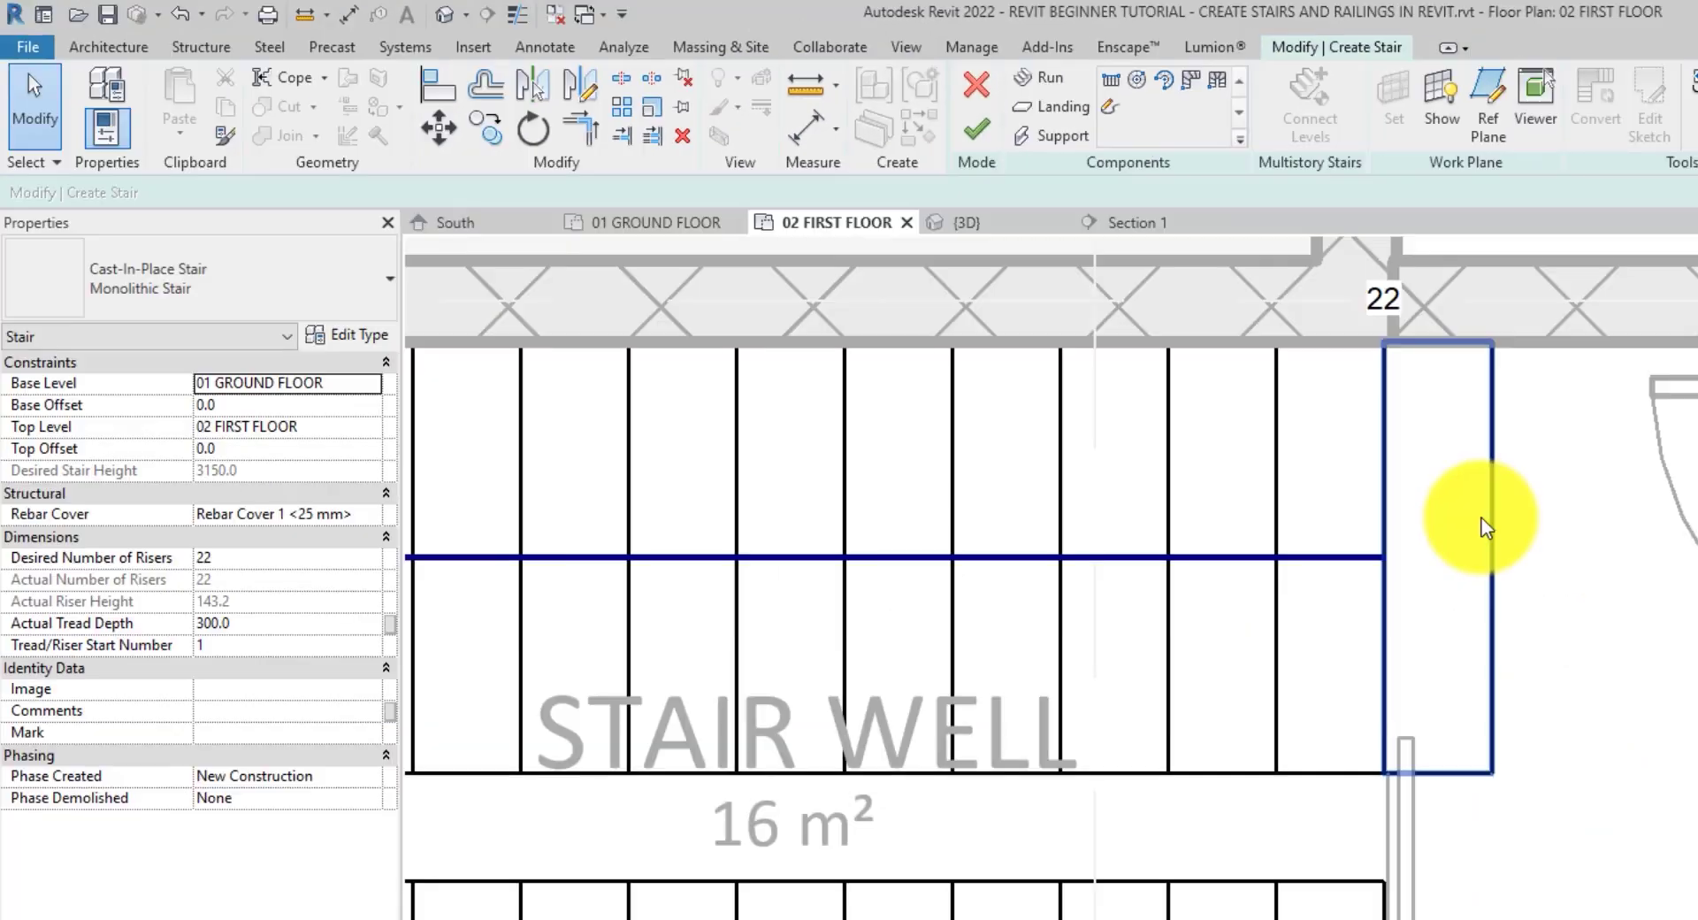
left_click(1599, 661)
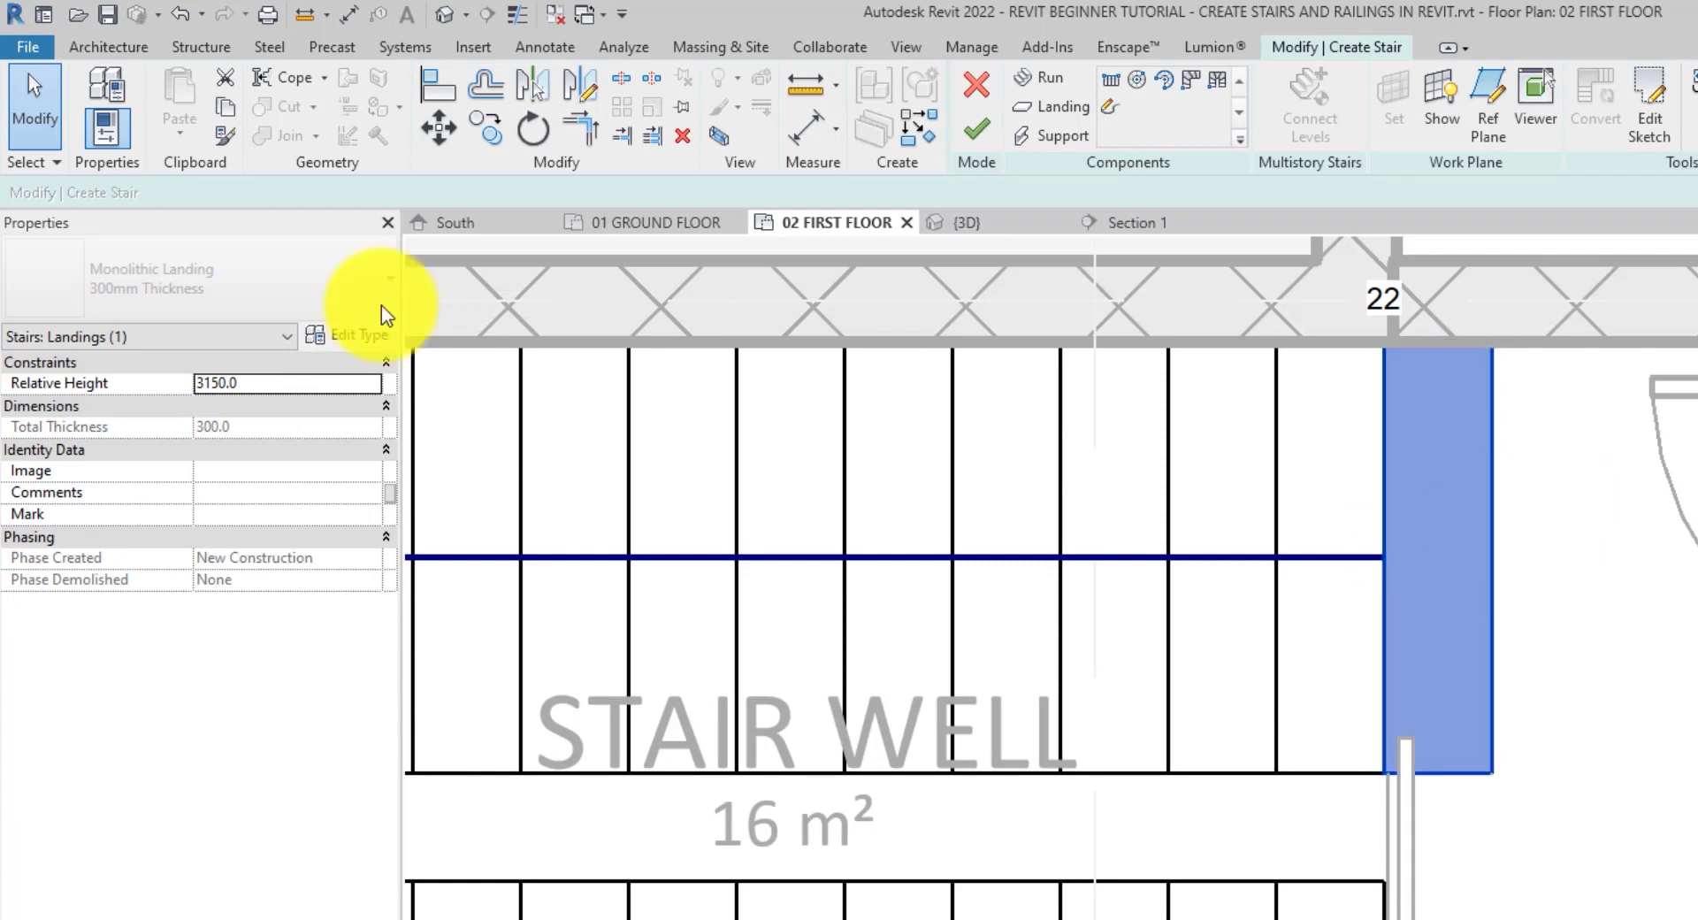
Open the landing's type properties and browse its Concrete, Cast In Situ monolithic material.
left_click(368, 335)
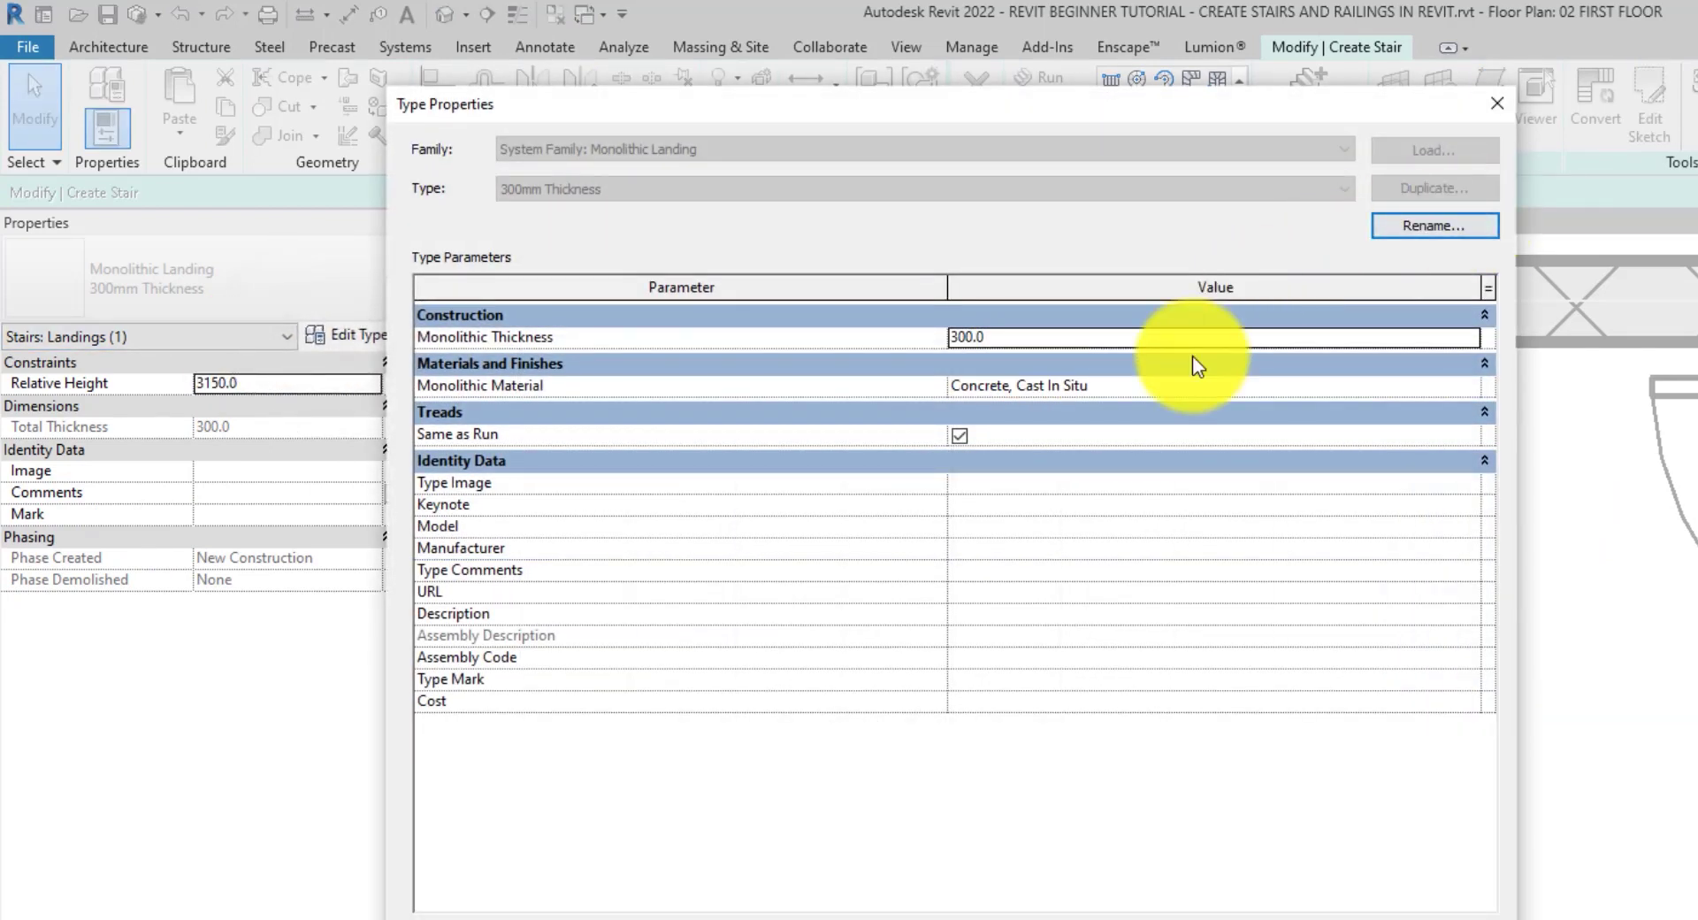
left_click(1194, 338)
left_click(1273, 362)
left_click(1300, 386)
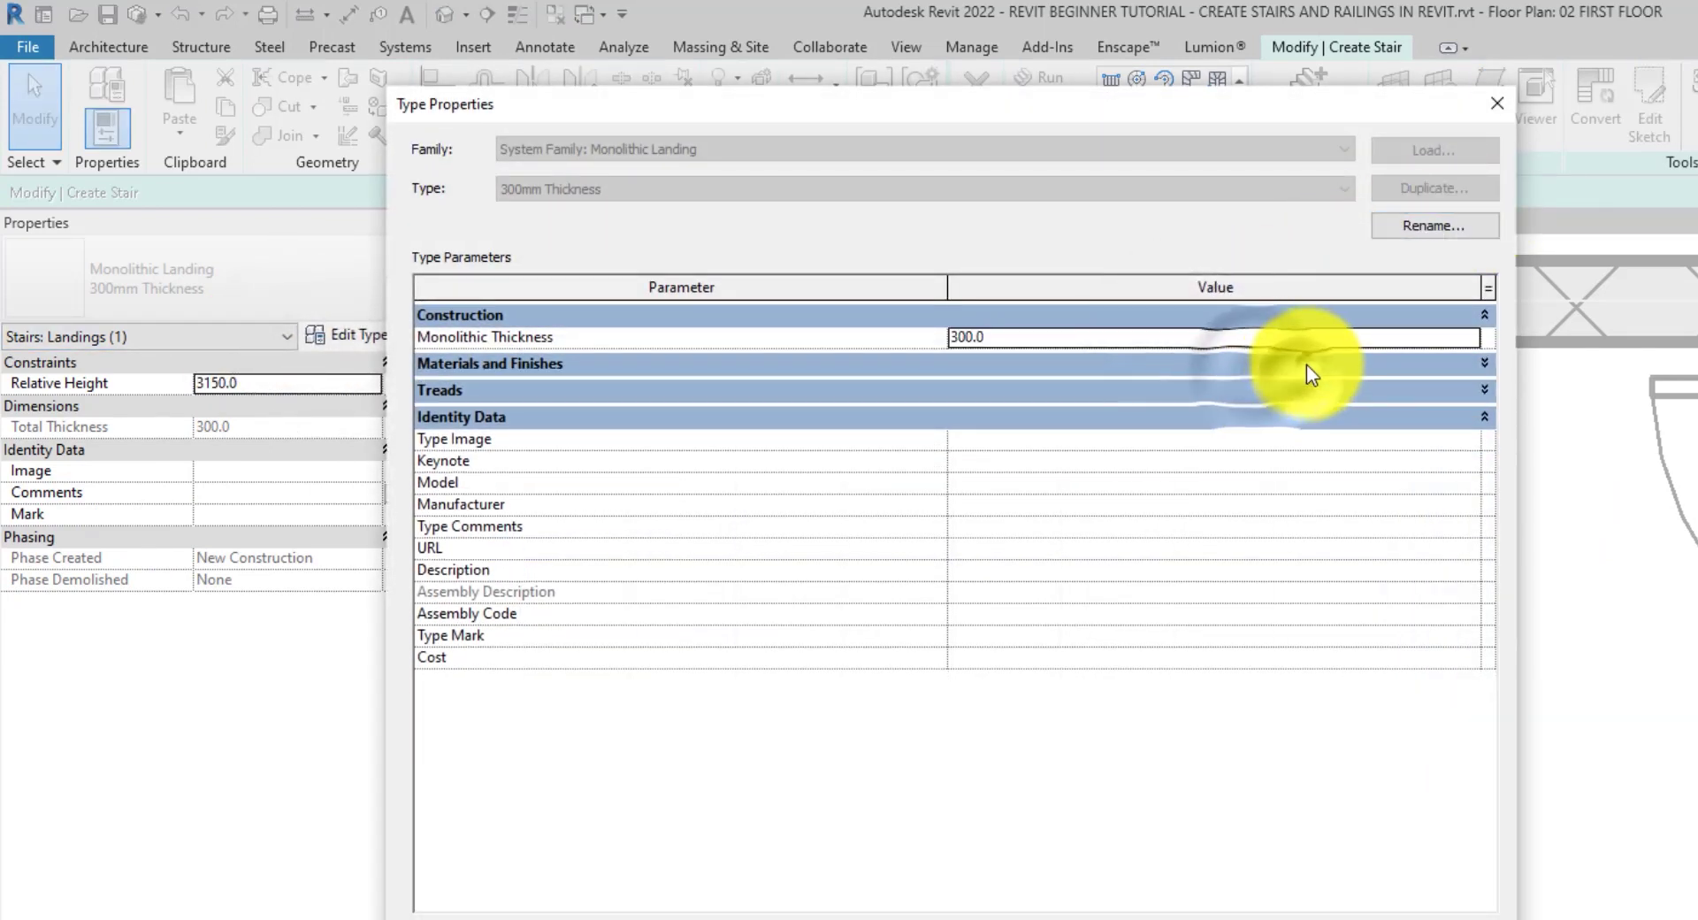
left_click(1307, 363)
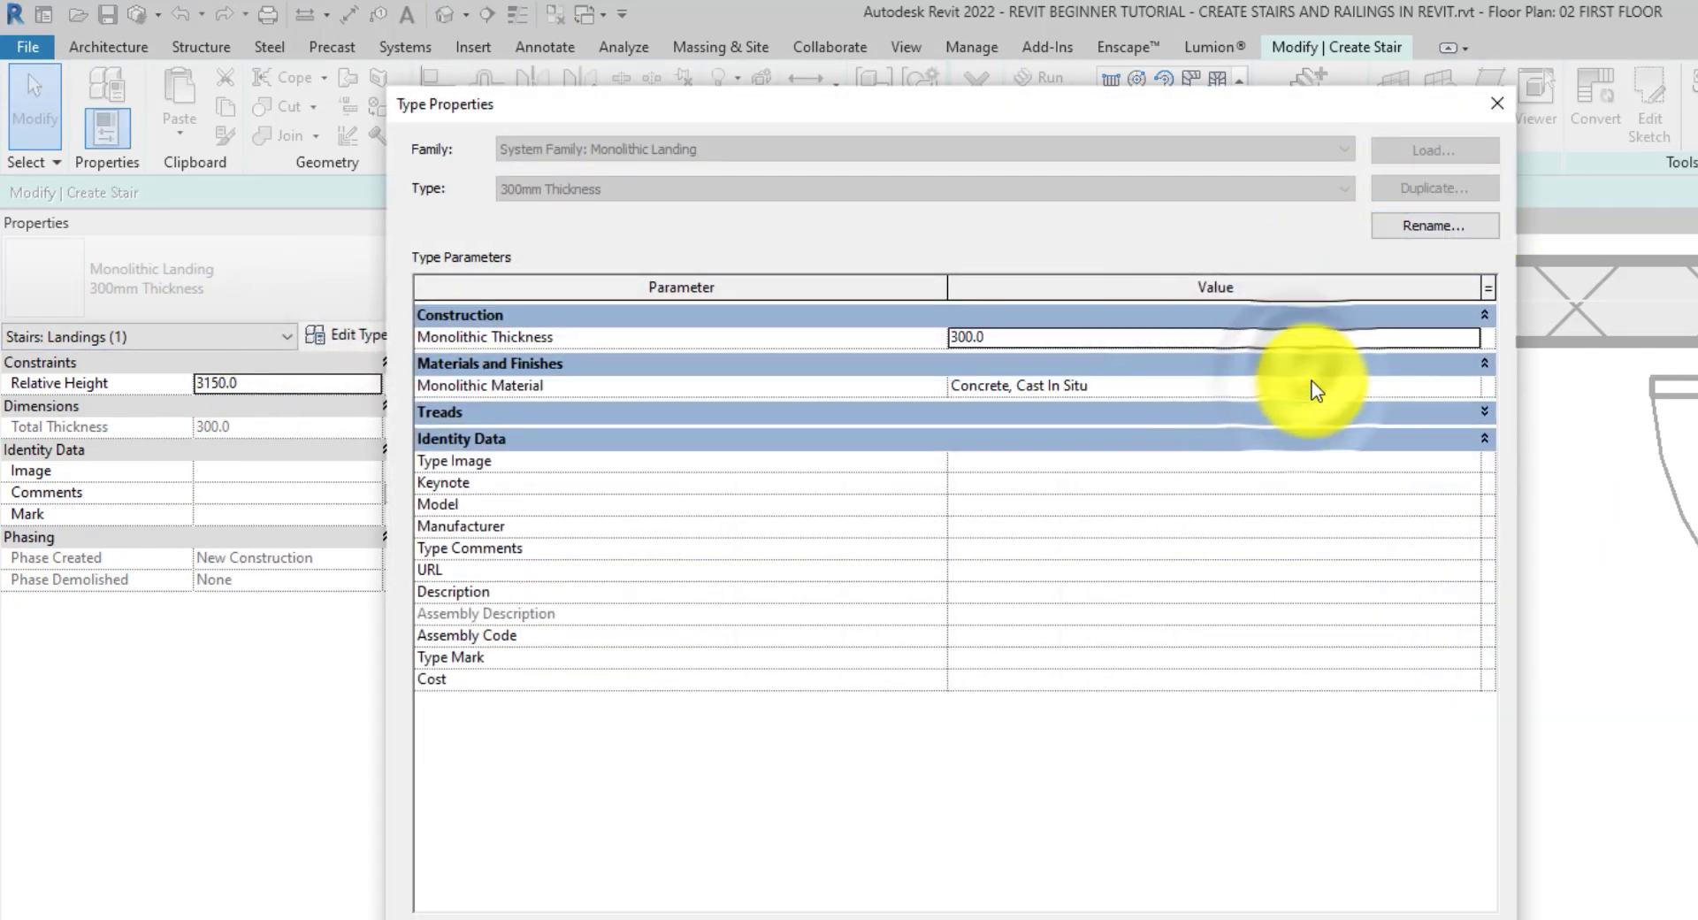
left_click(1347, 414)
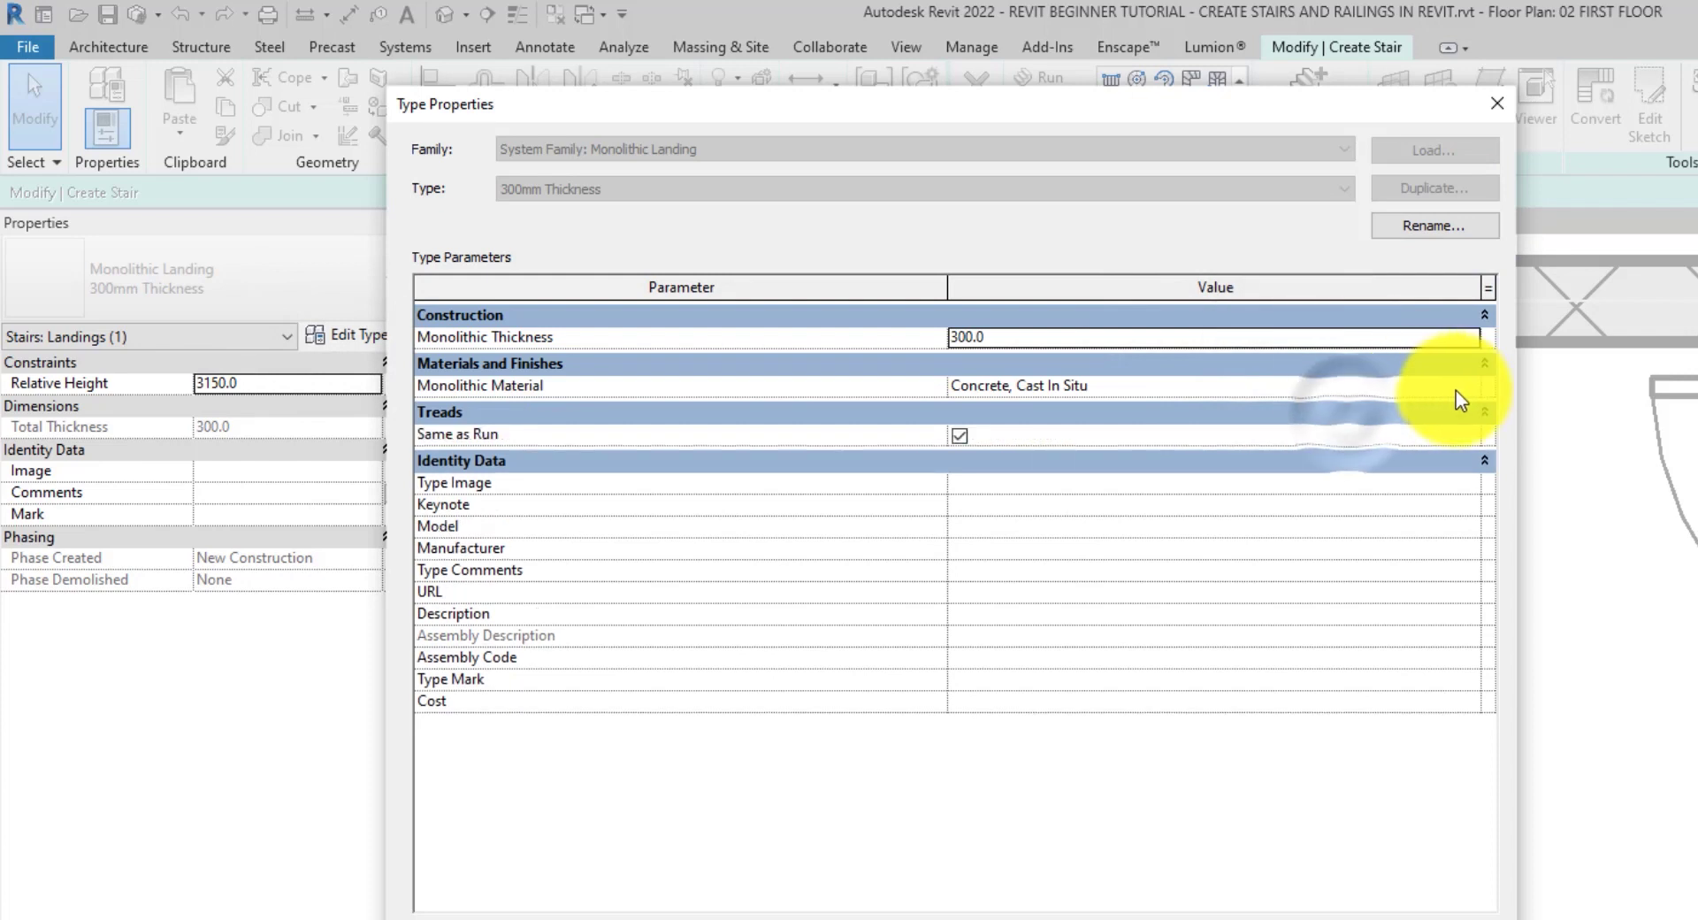
left_click(1468, 386)
left_click(1473, 386)
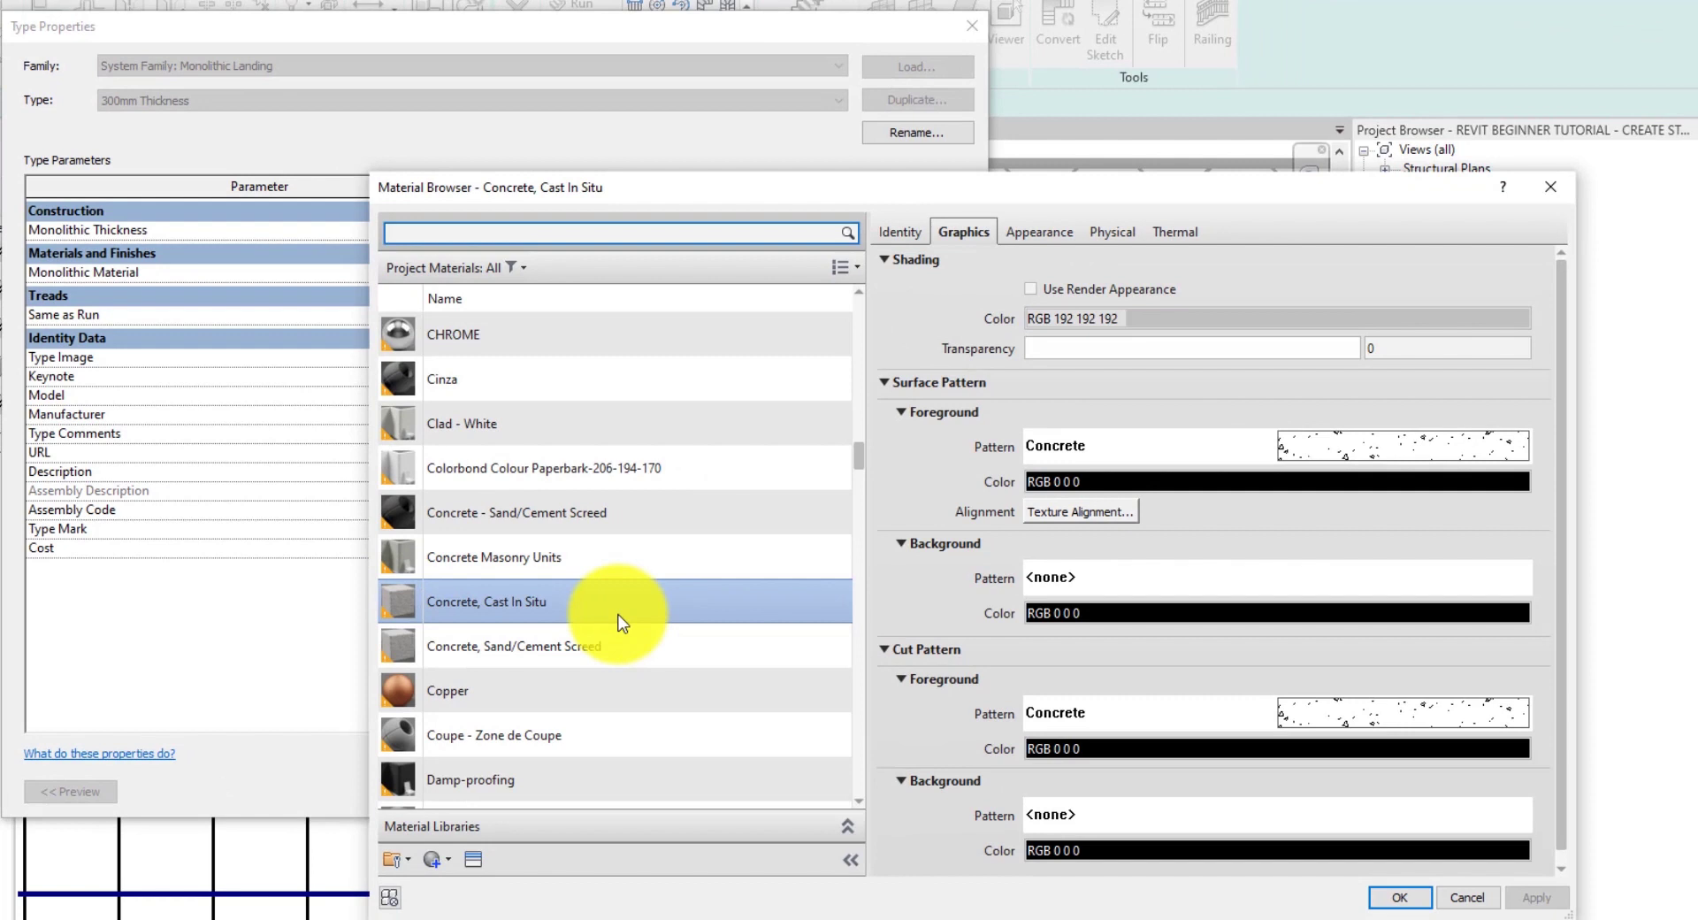
Duplicate Concrete, Cast In Situ and rename the copy THE LANDING MATERIAL.
right_click(621, 612)
left_click(674, 642)
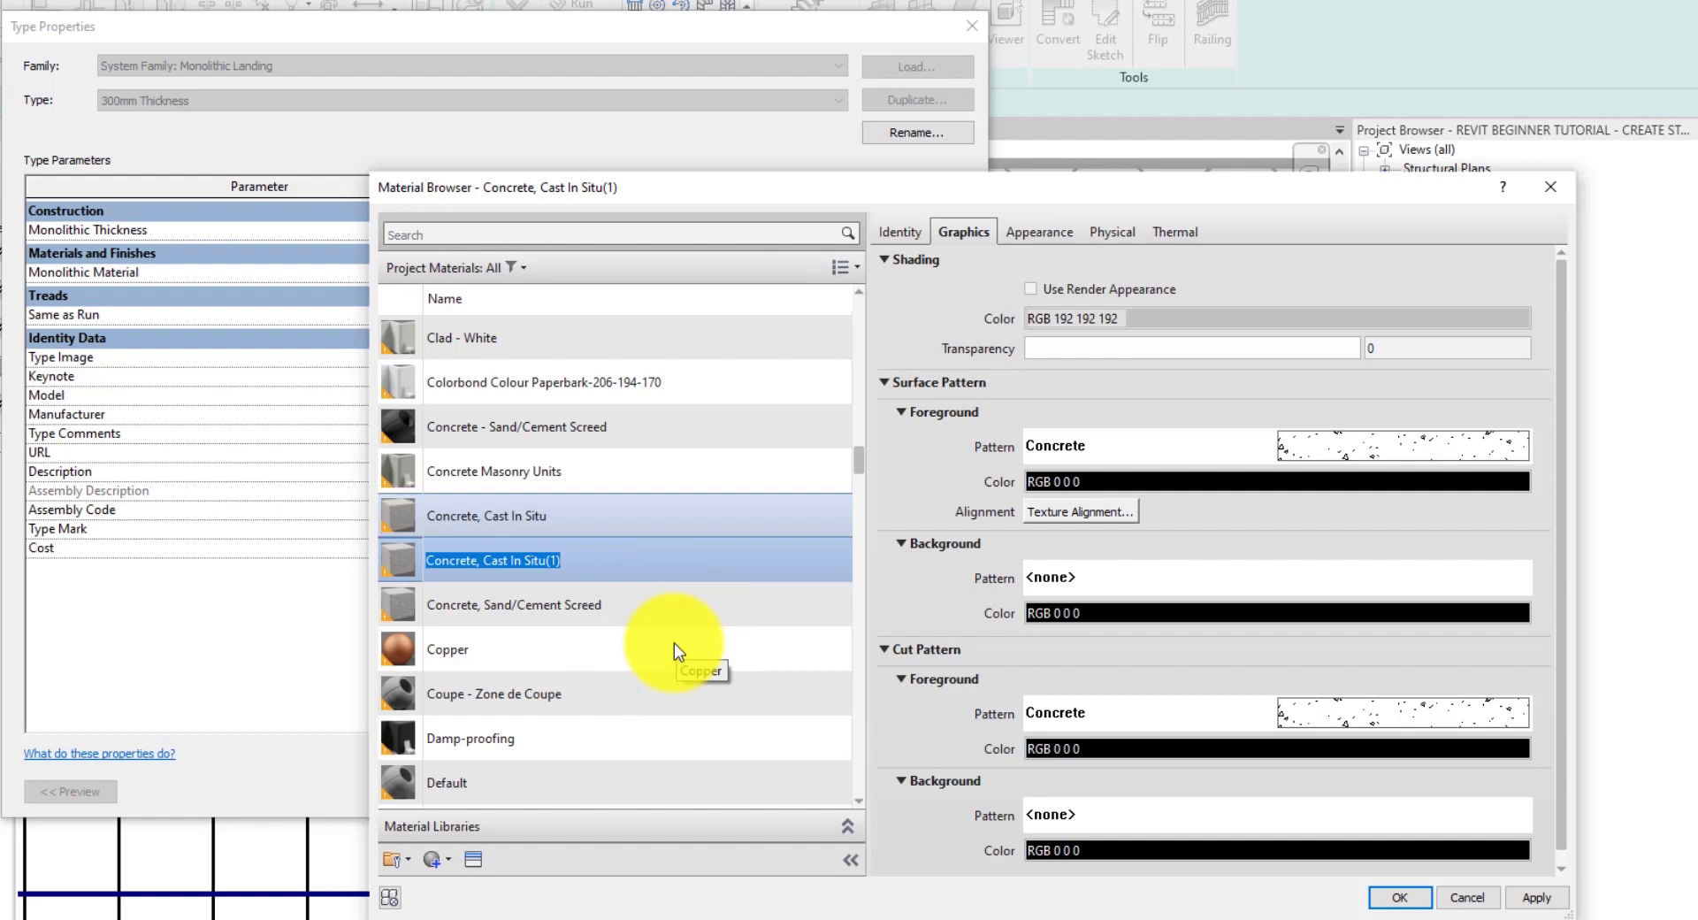
key("BackSpace")
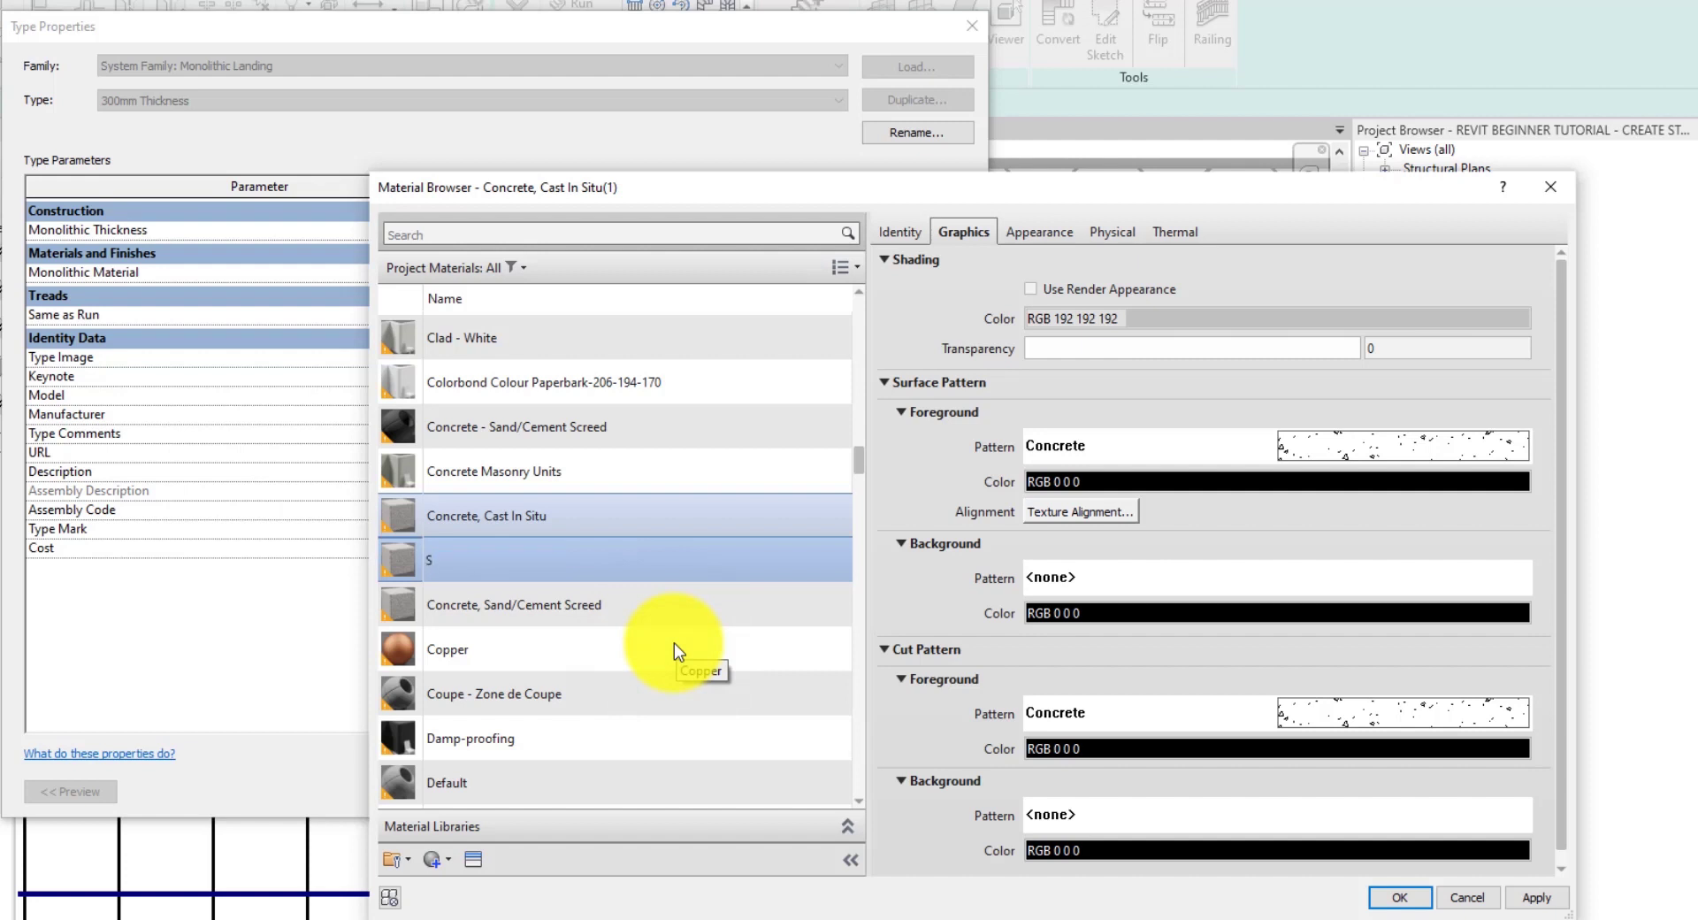
type("THE LANDING MATERIAL")
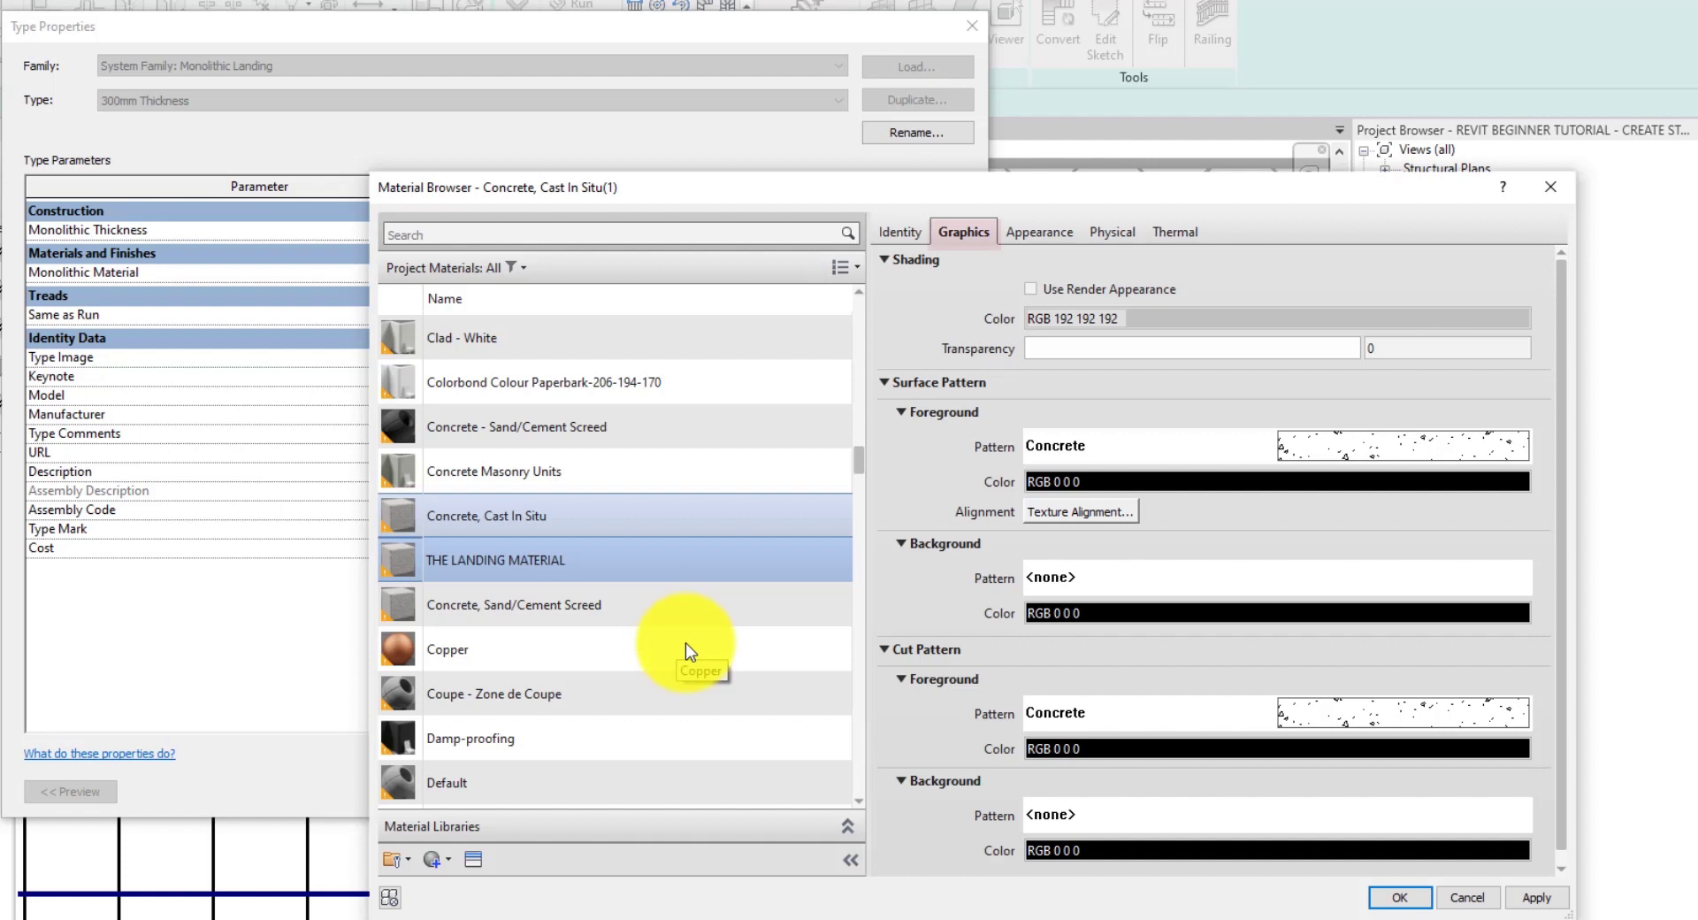
Set THE LANDING MATERIAL's surface foreground pattern to <No pattern> and apply it to the landing.
left_click(1408, 460)
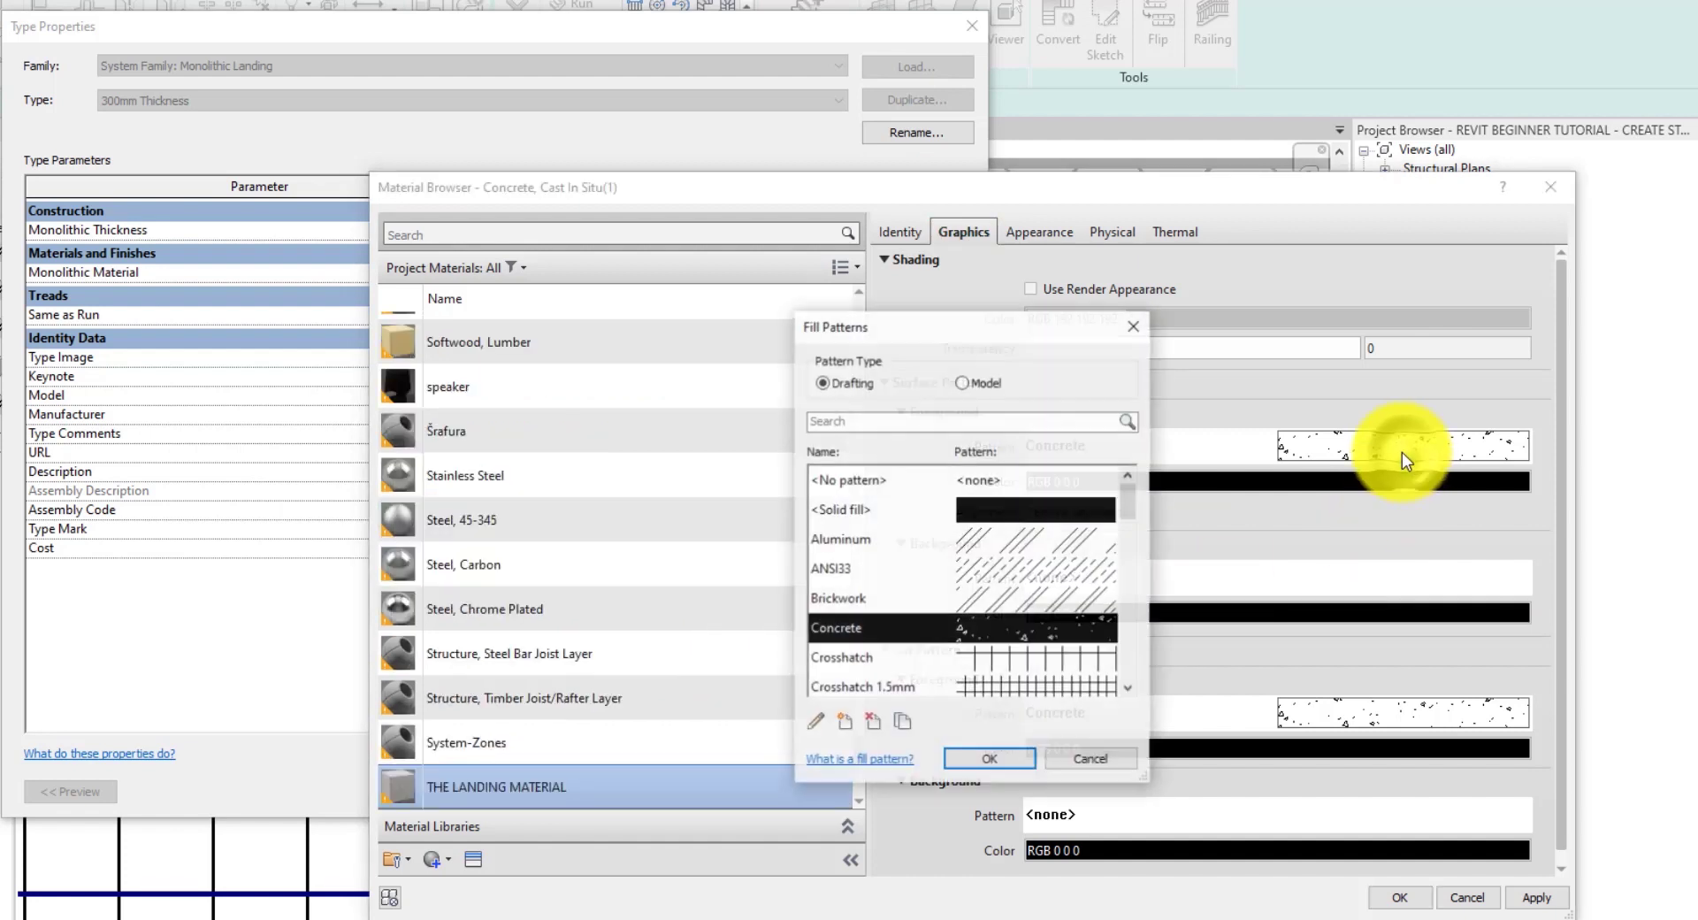
left_click(1049, 479)
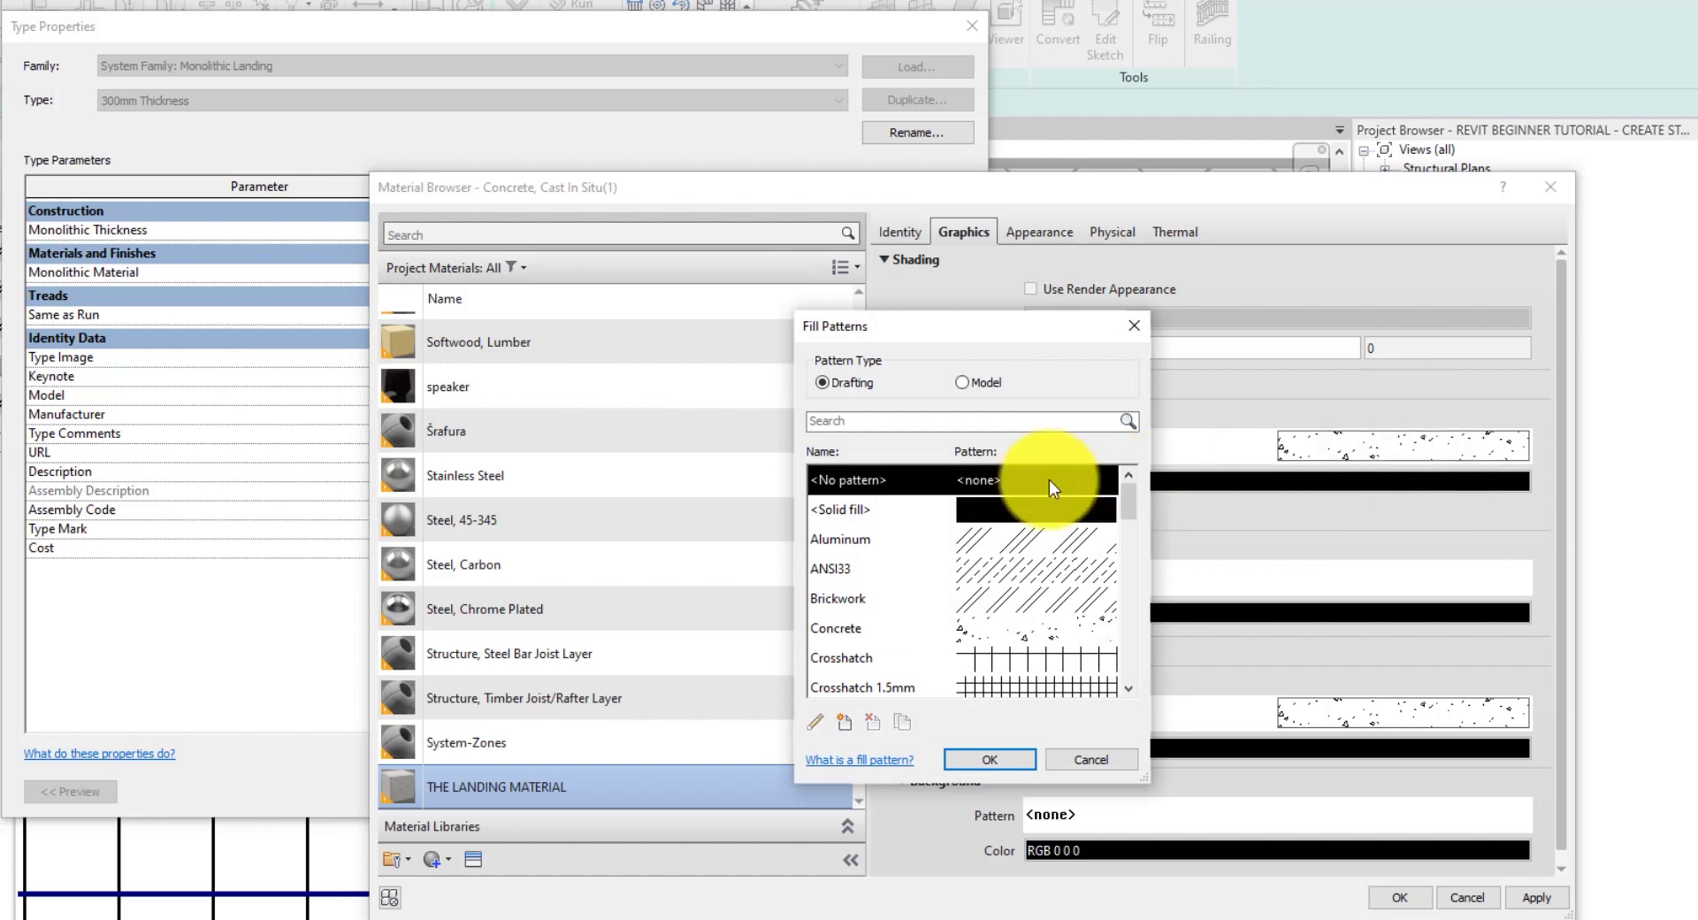
left_click(989, 758)
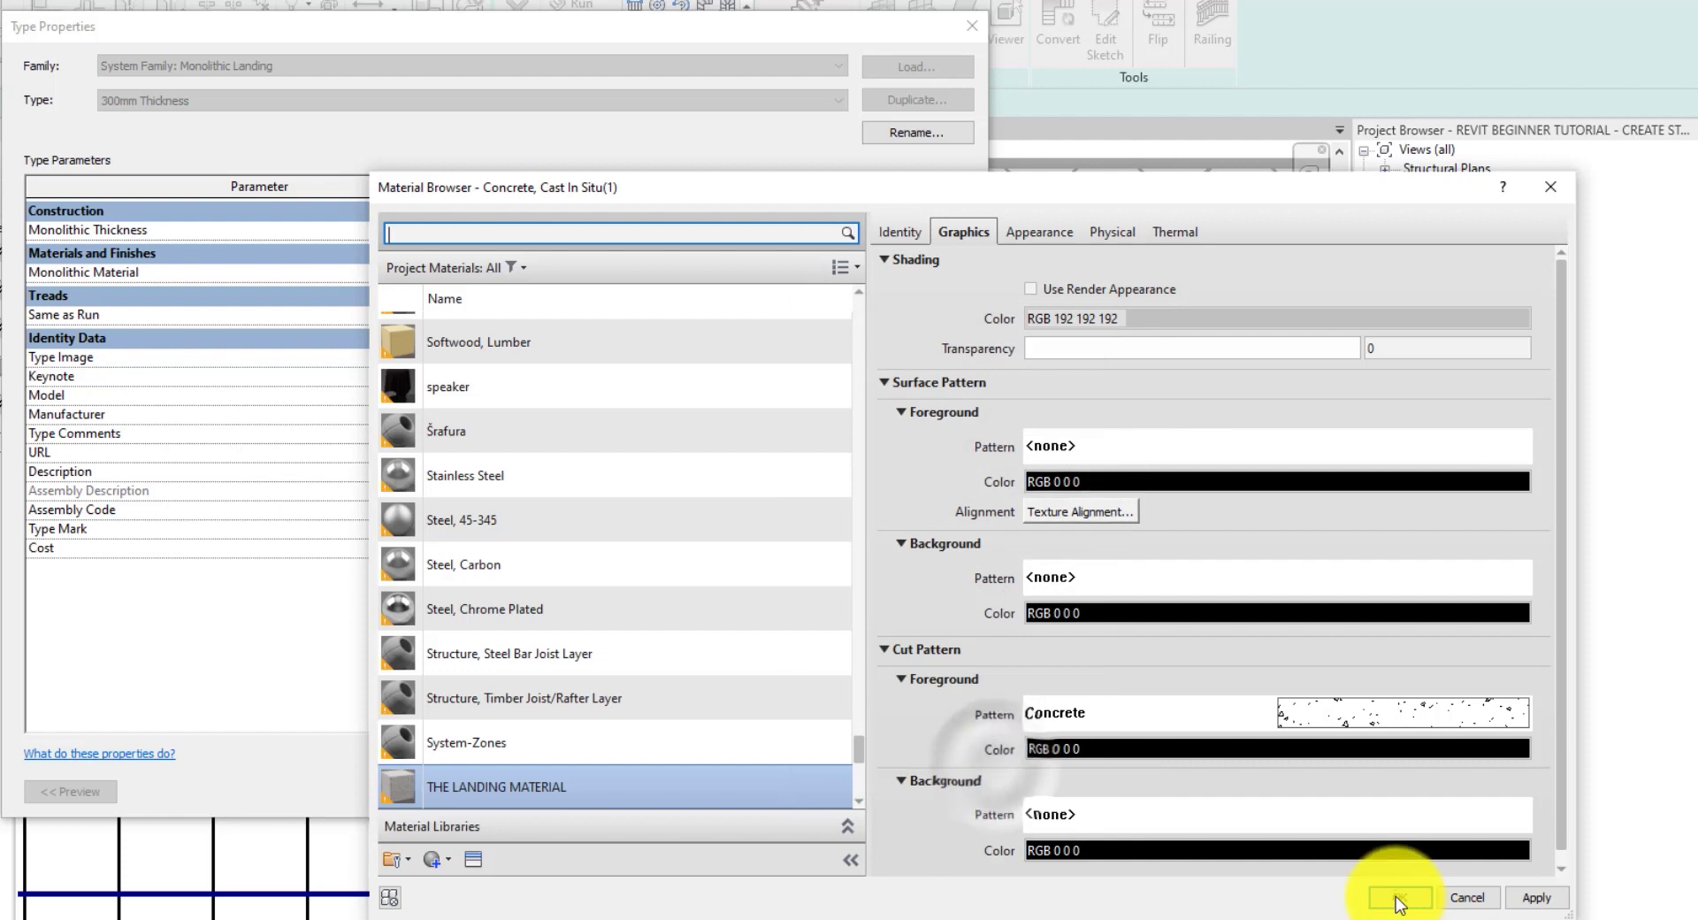
left_click(1115, 750)
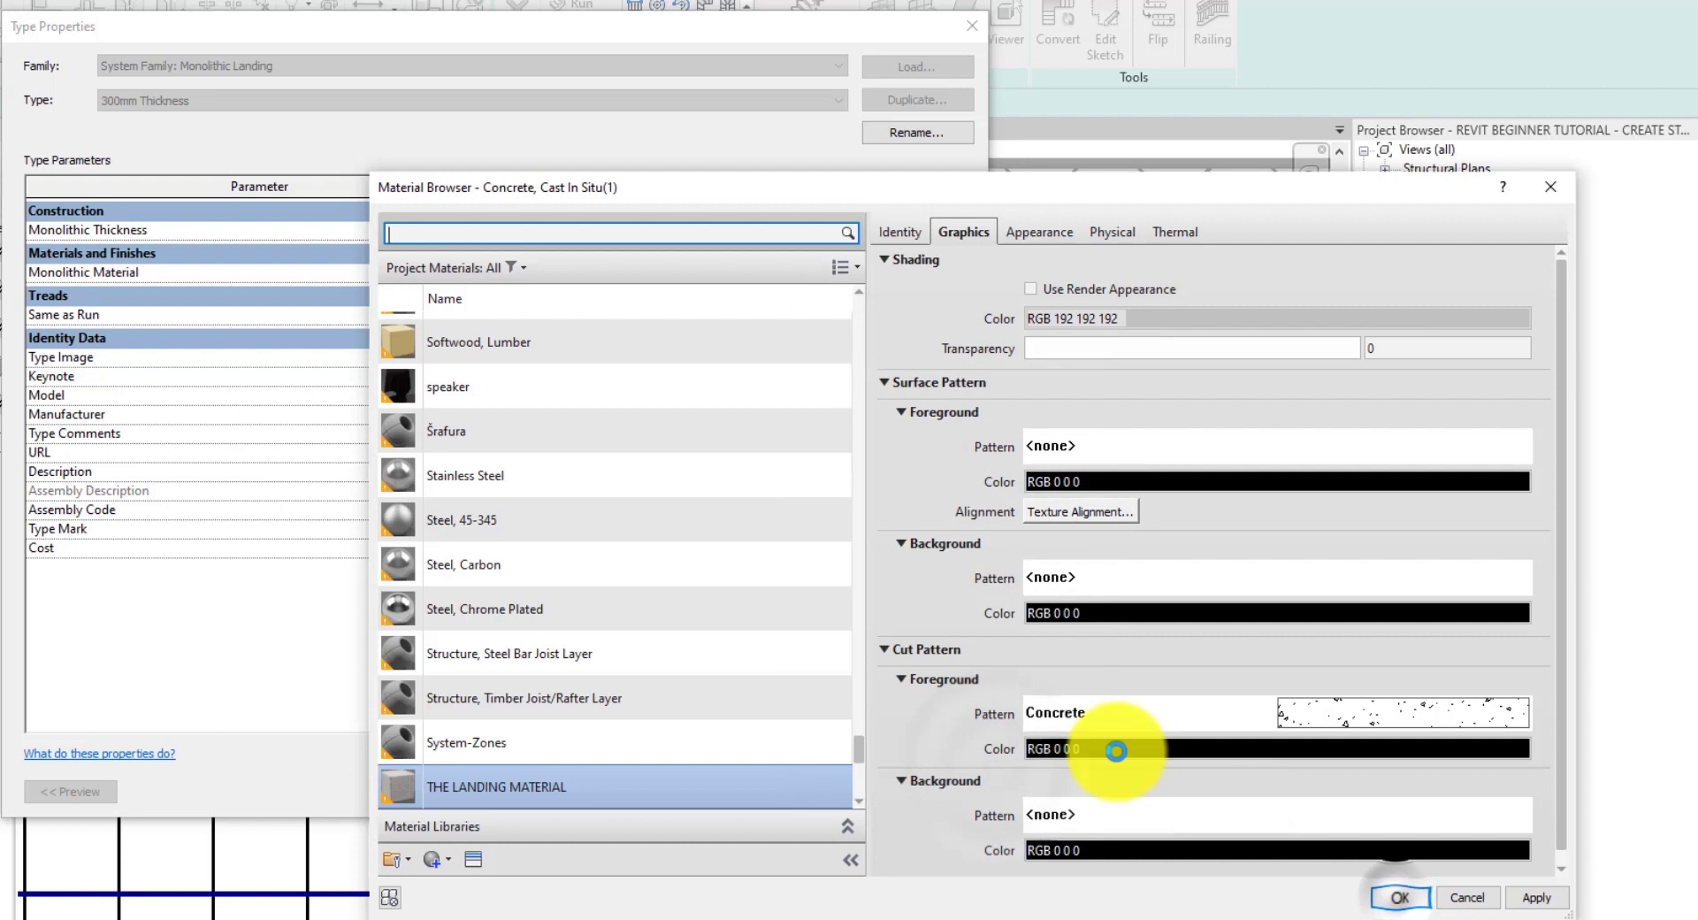
left_click(1399, 896)
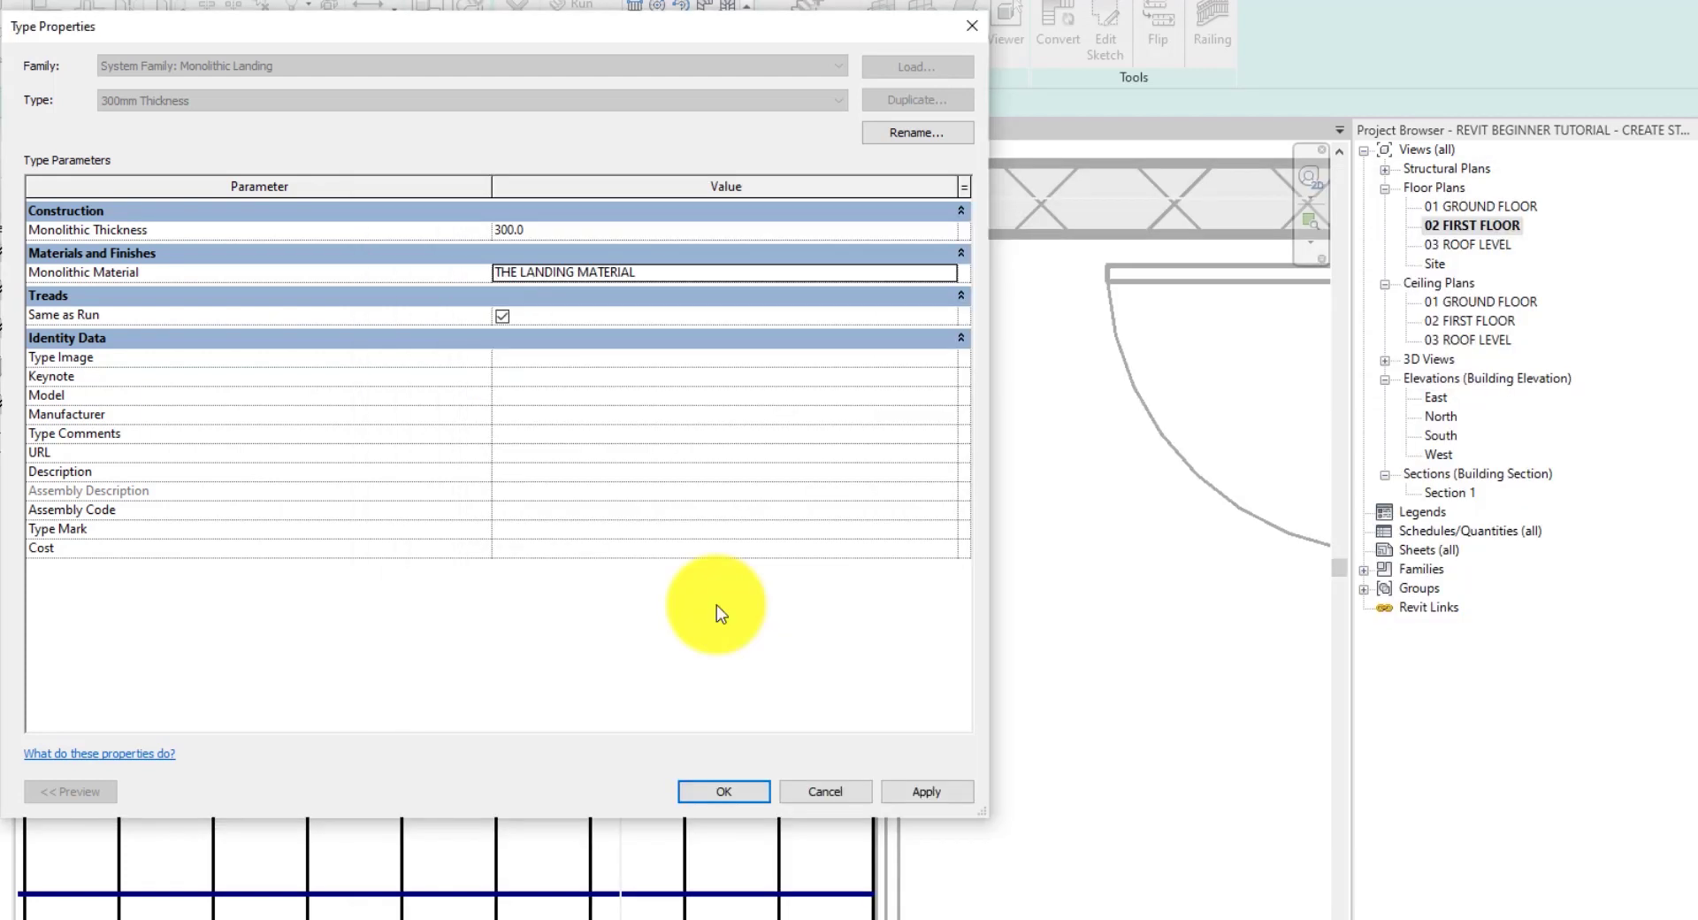
Change the landing's monolithic thickness to 150 and finish editing the stair.
left_click(551, 232)
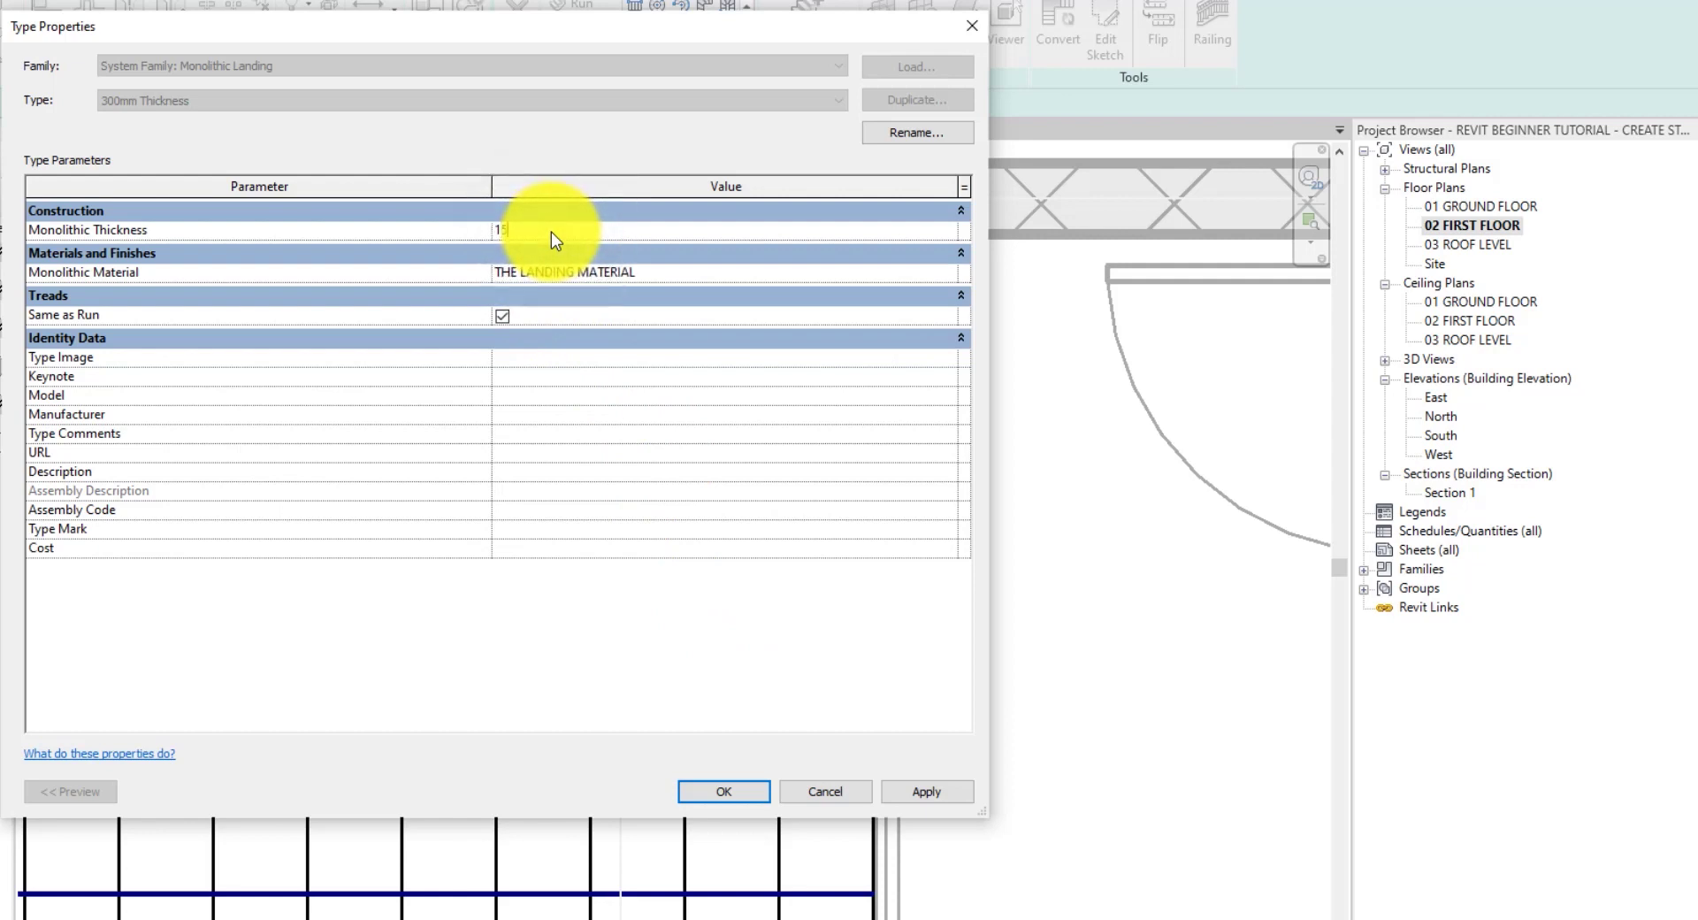
type("150")
left_click(684, 706)
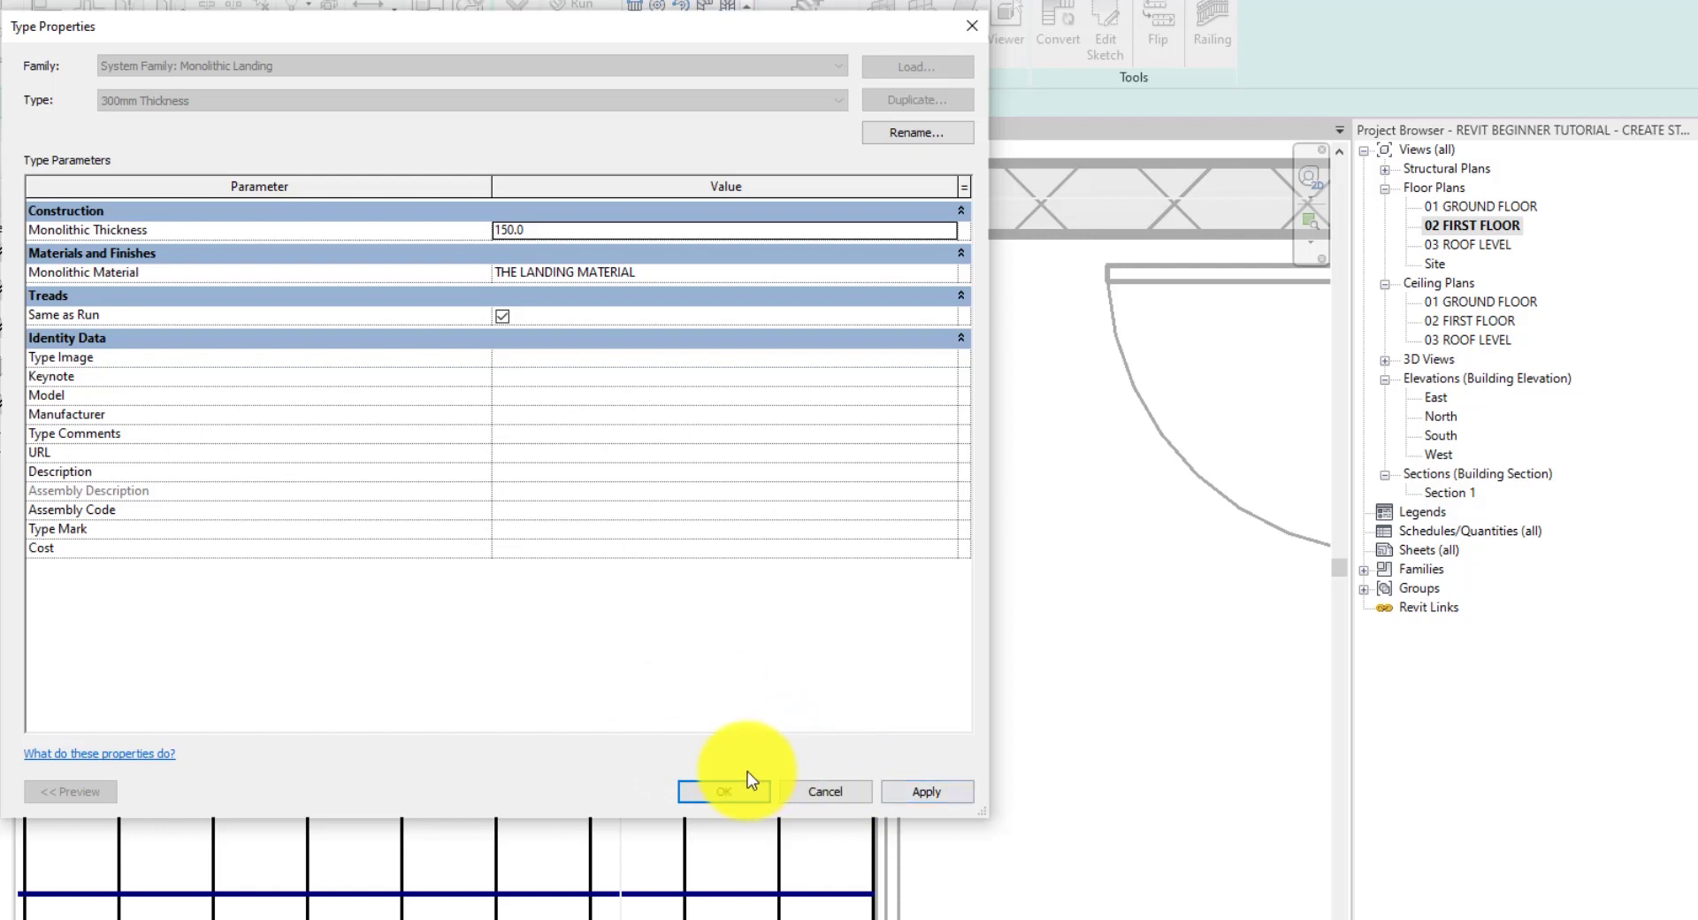
left_click(729, 790)
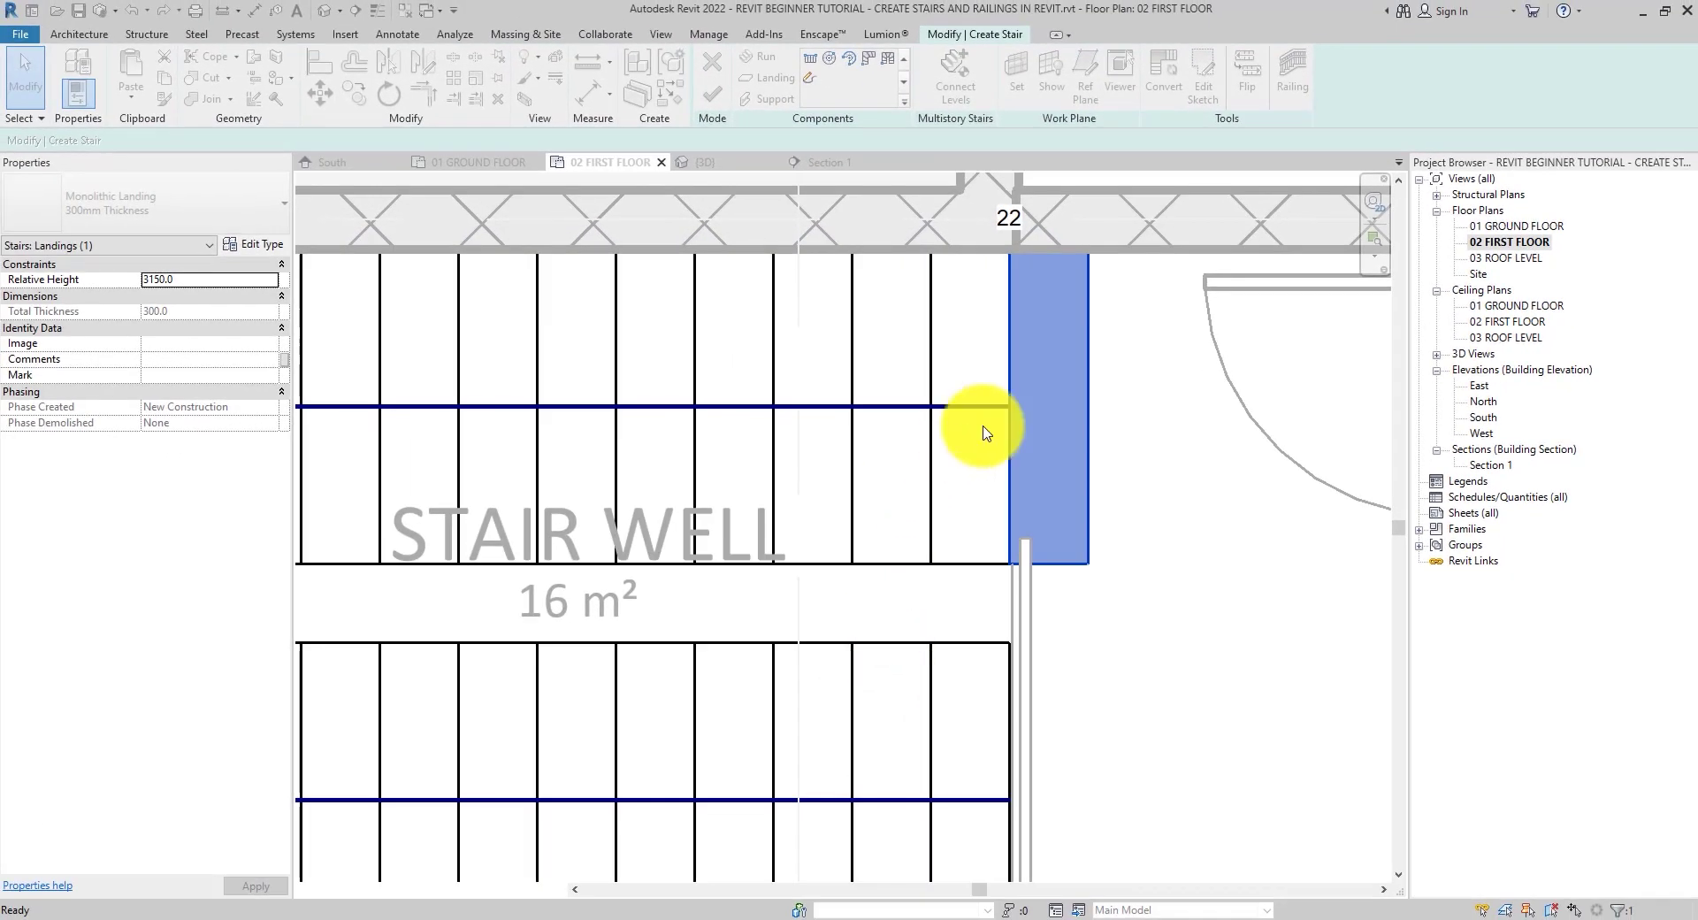
left_click(715, 93)
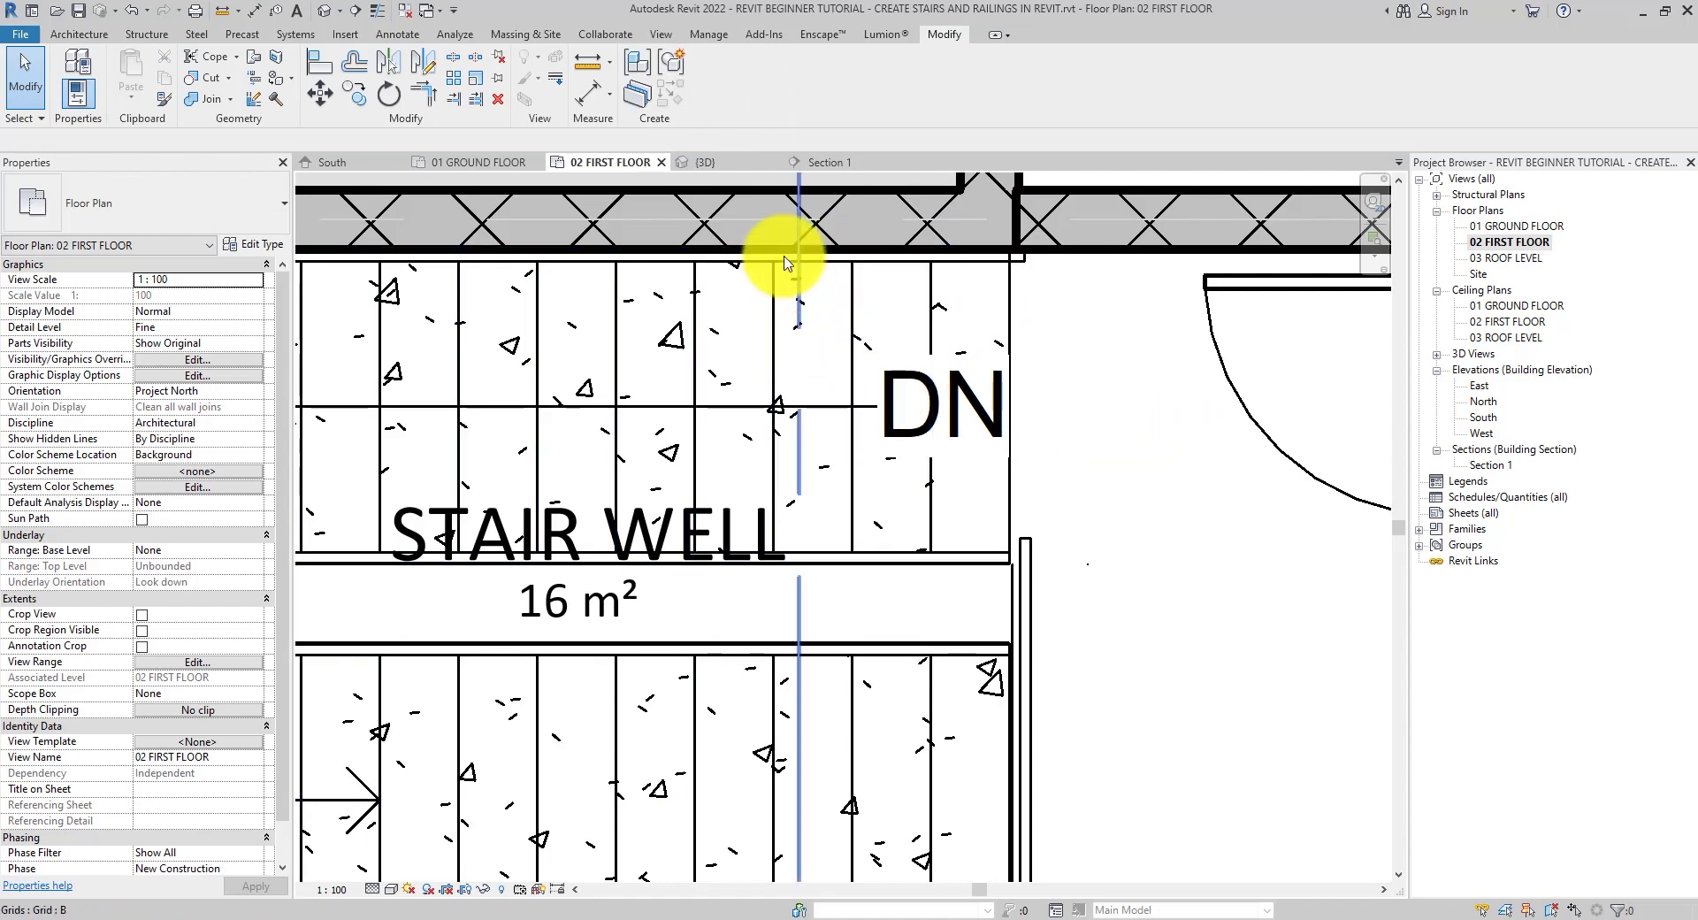
In Section 1, set the floor edge line at the landing step to <Invisible lines>.
left_click(826, 161)
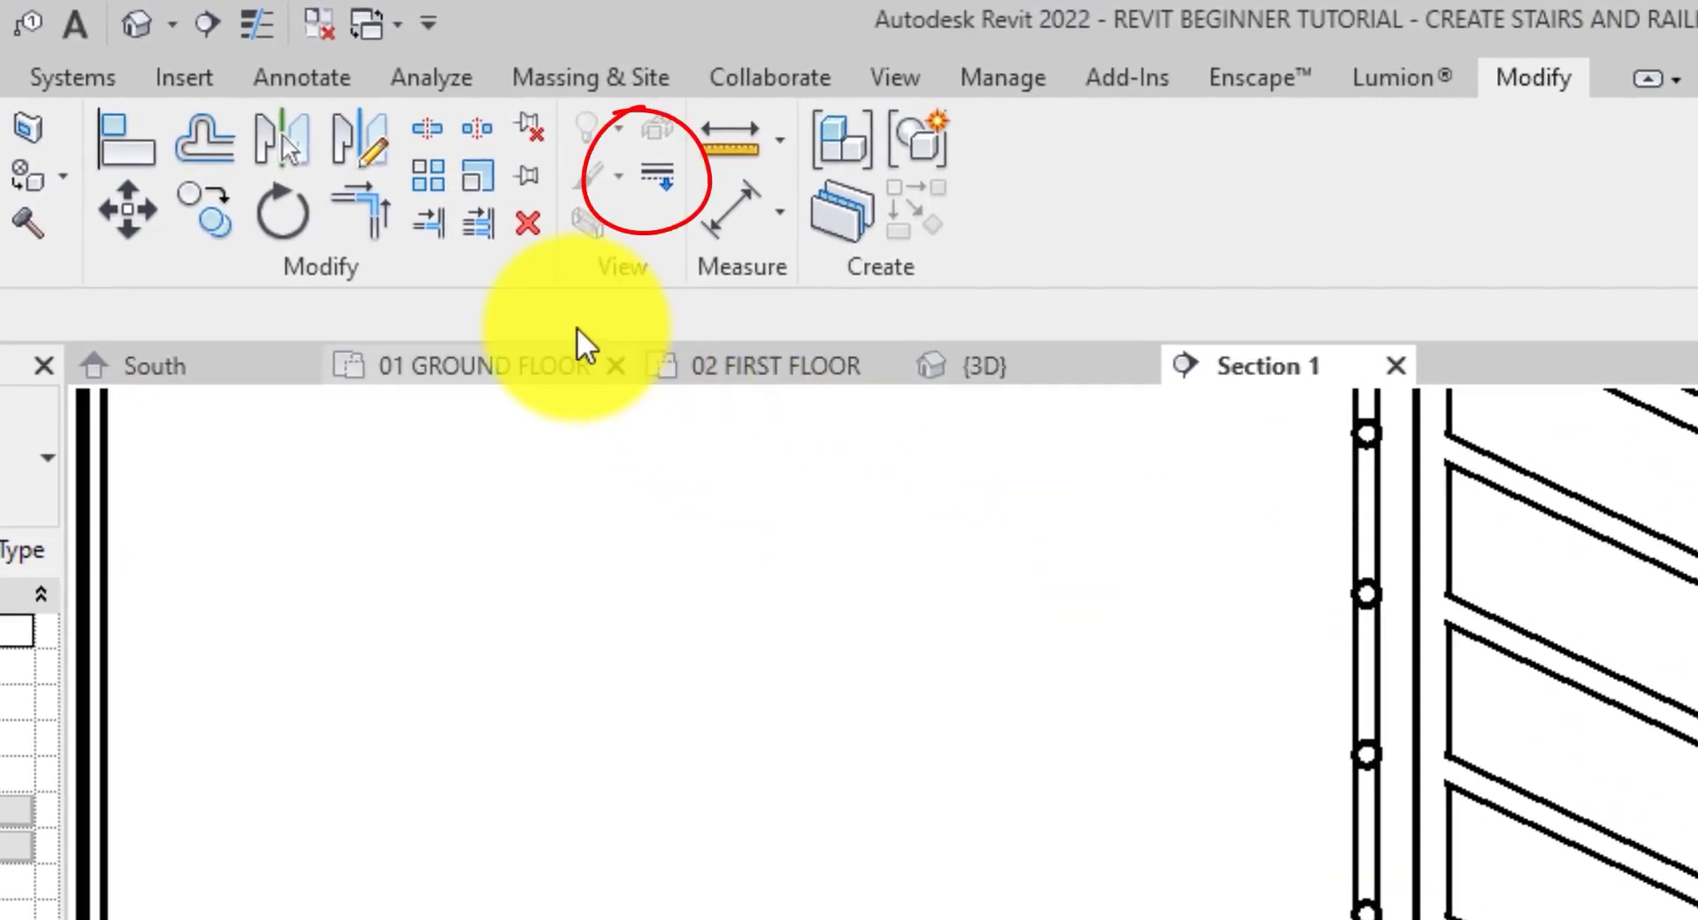
left_click(563, 86)
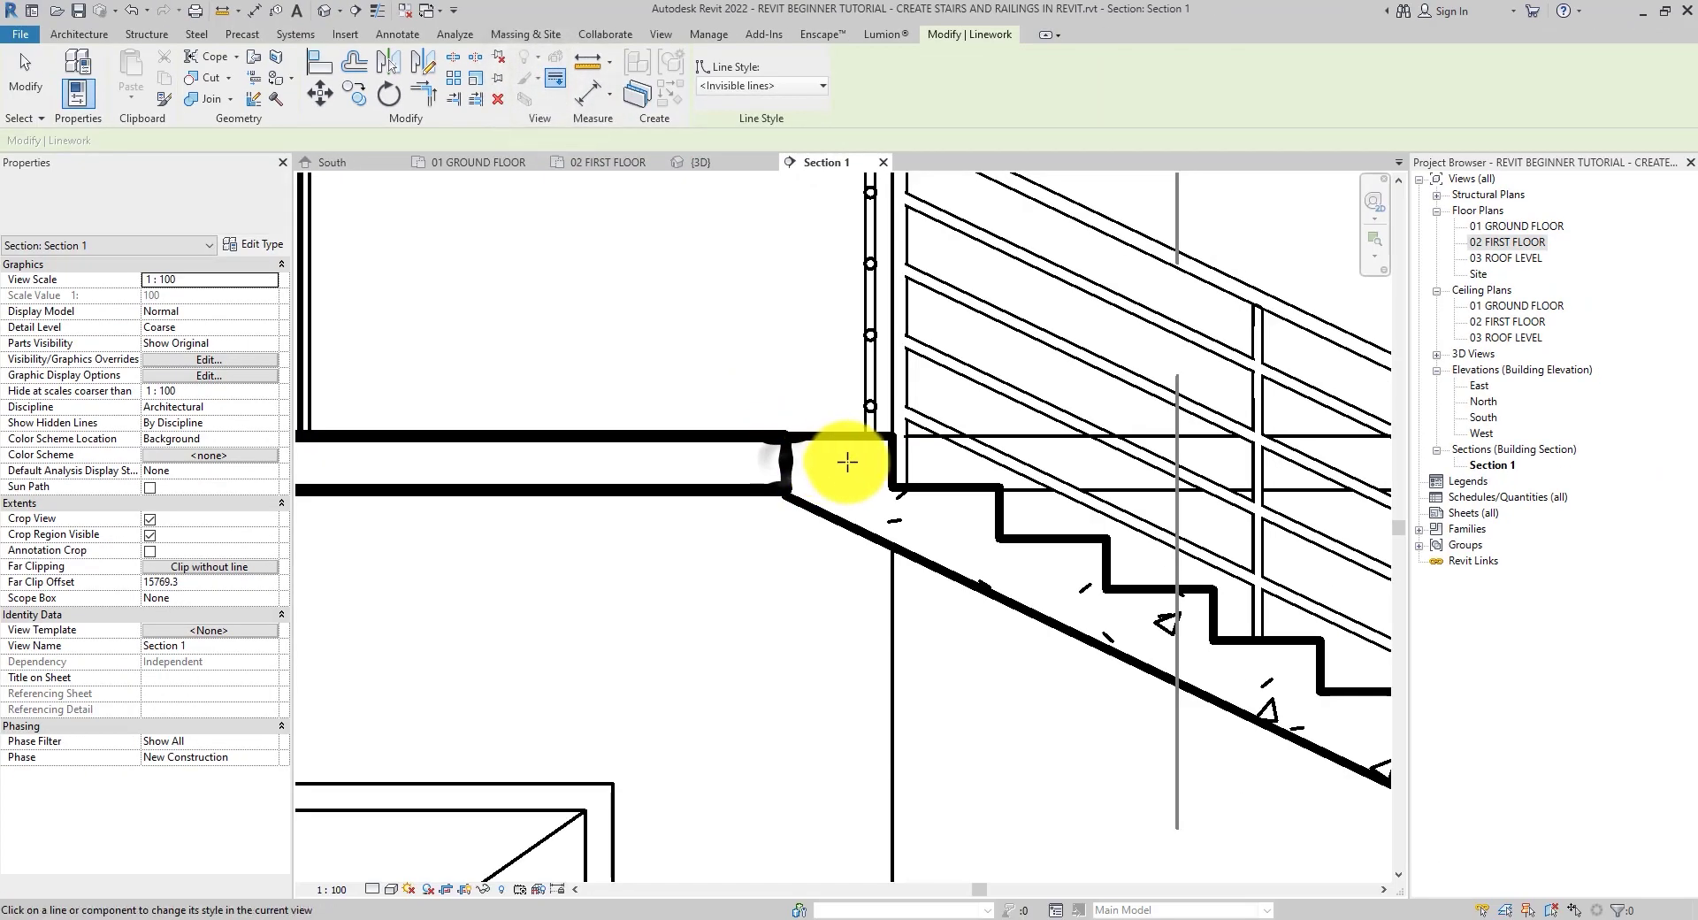
left_click(928, 672)
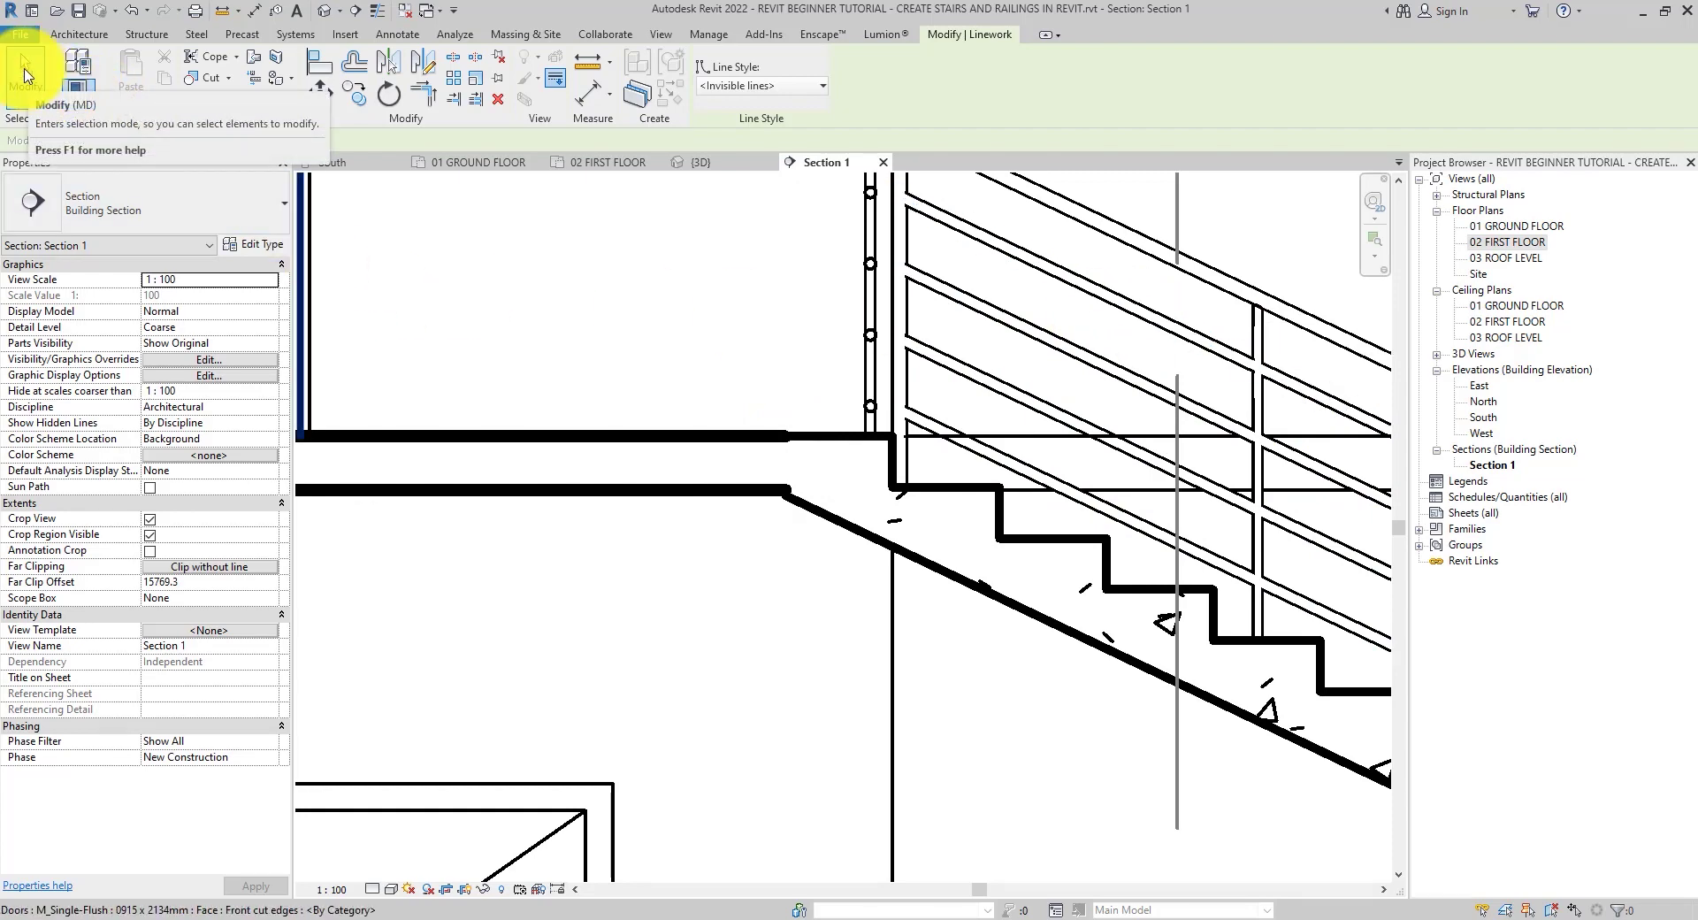
left_click(25, 75)
scroll(781, 575, "down", 5)
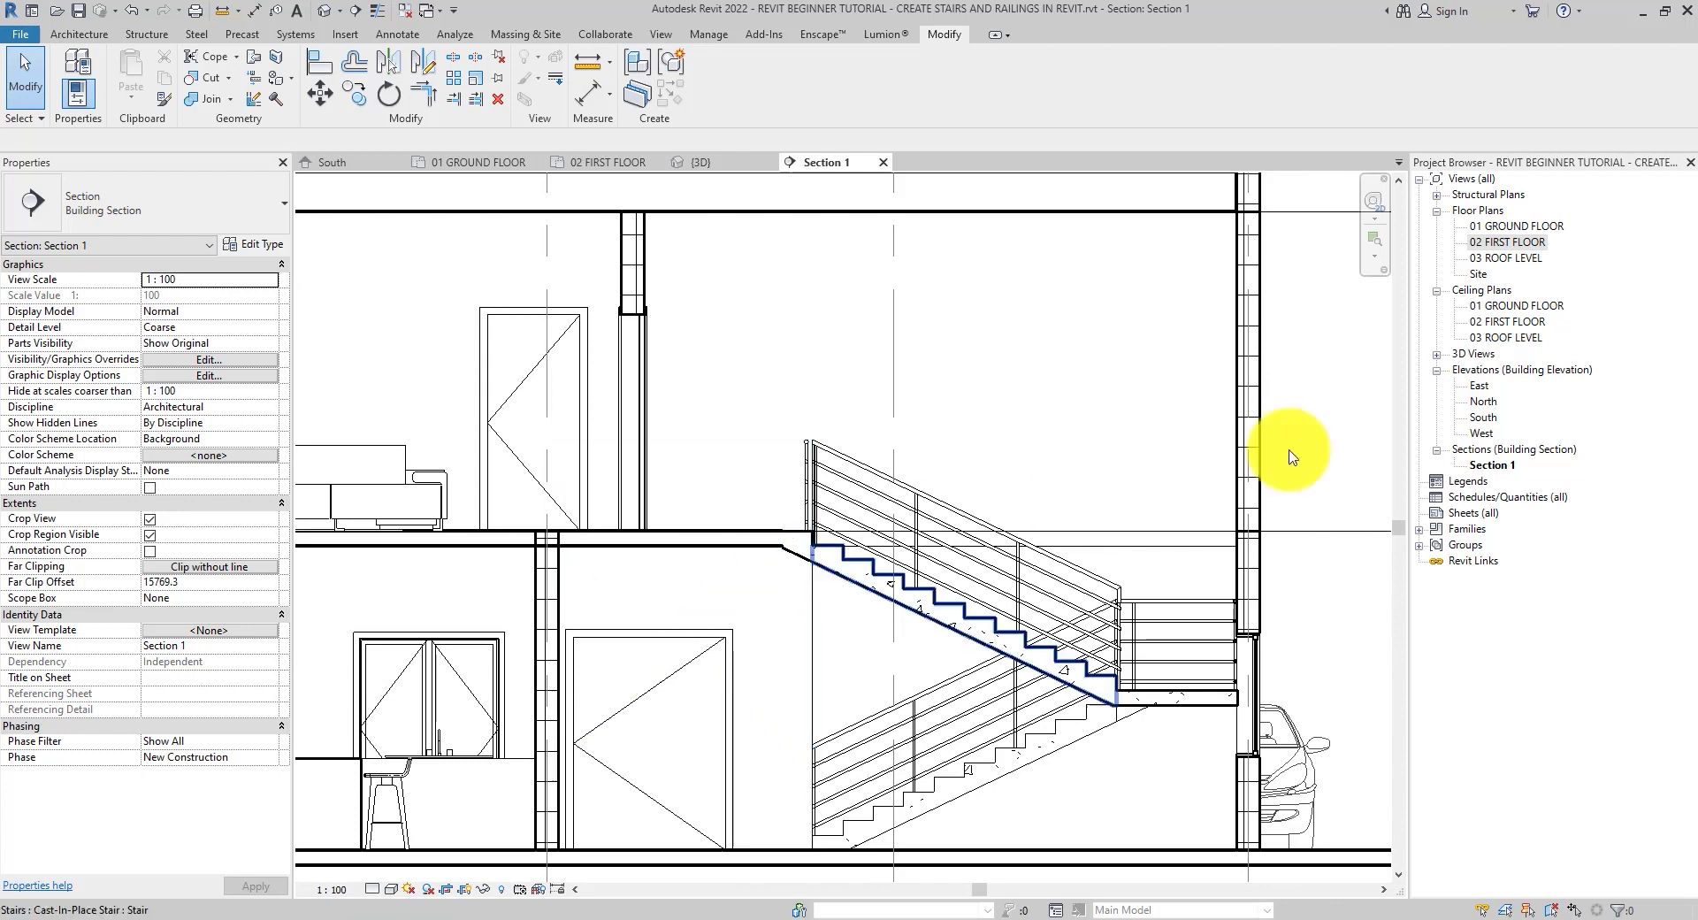
Return to the 02 FIRST FLOOR plan and select the Generic 150mm slab beside the stair well.
double_click(1517, 243)
scroll(1026, 543, "down", 5)
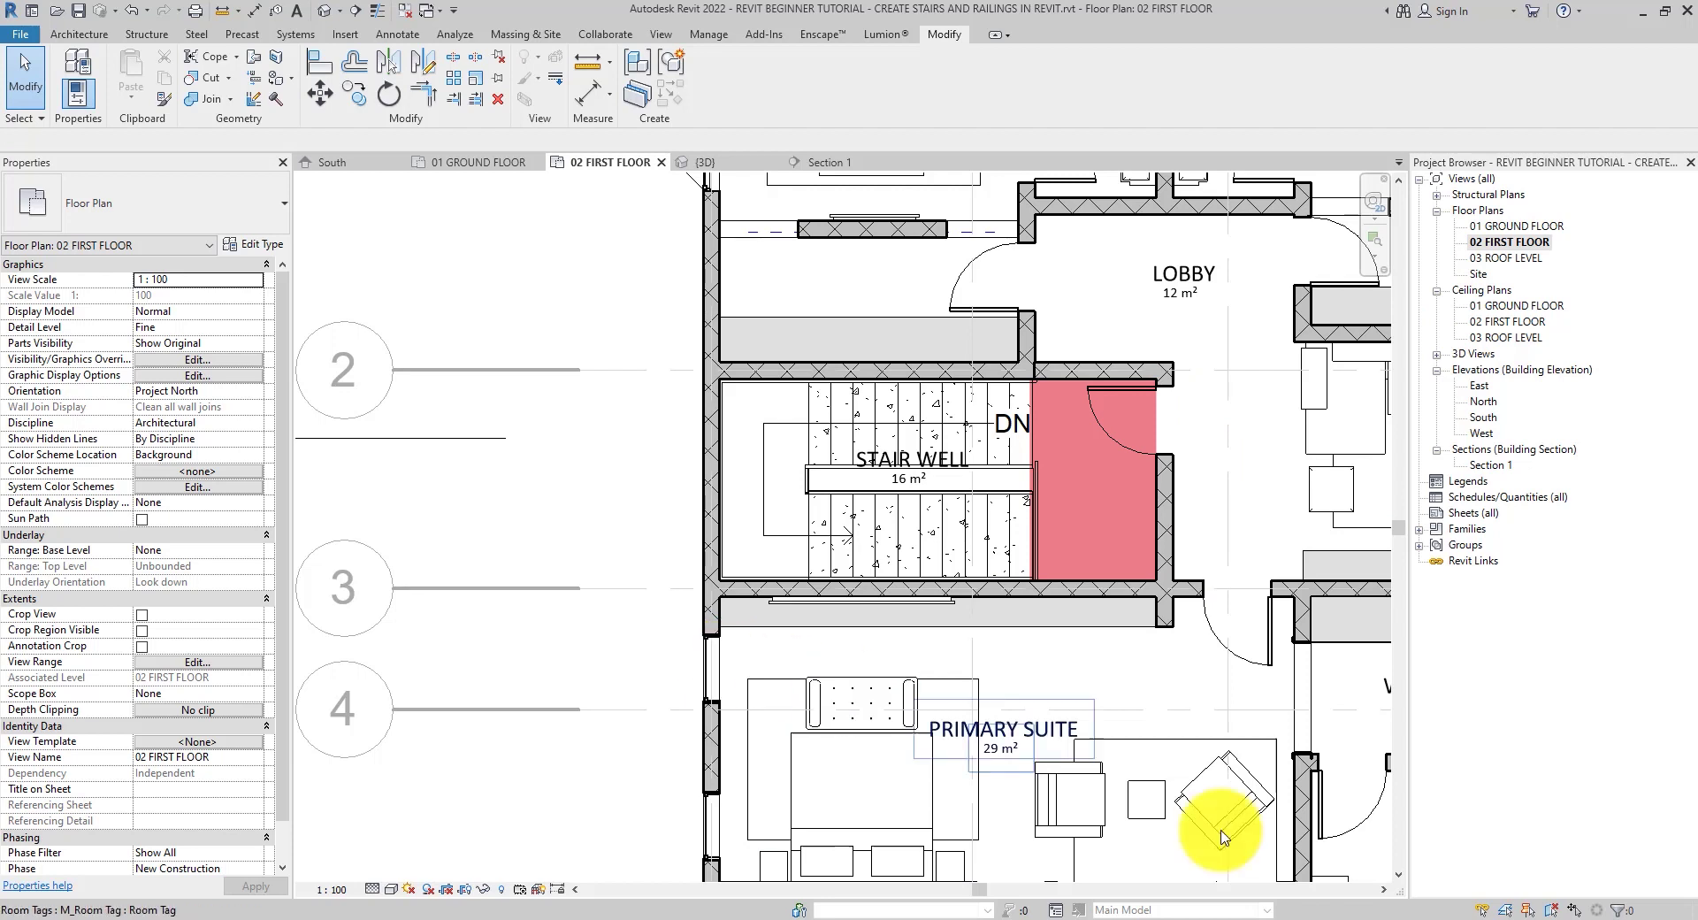
scroll(1088, 416, "up", 5)
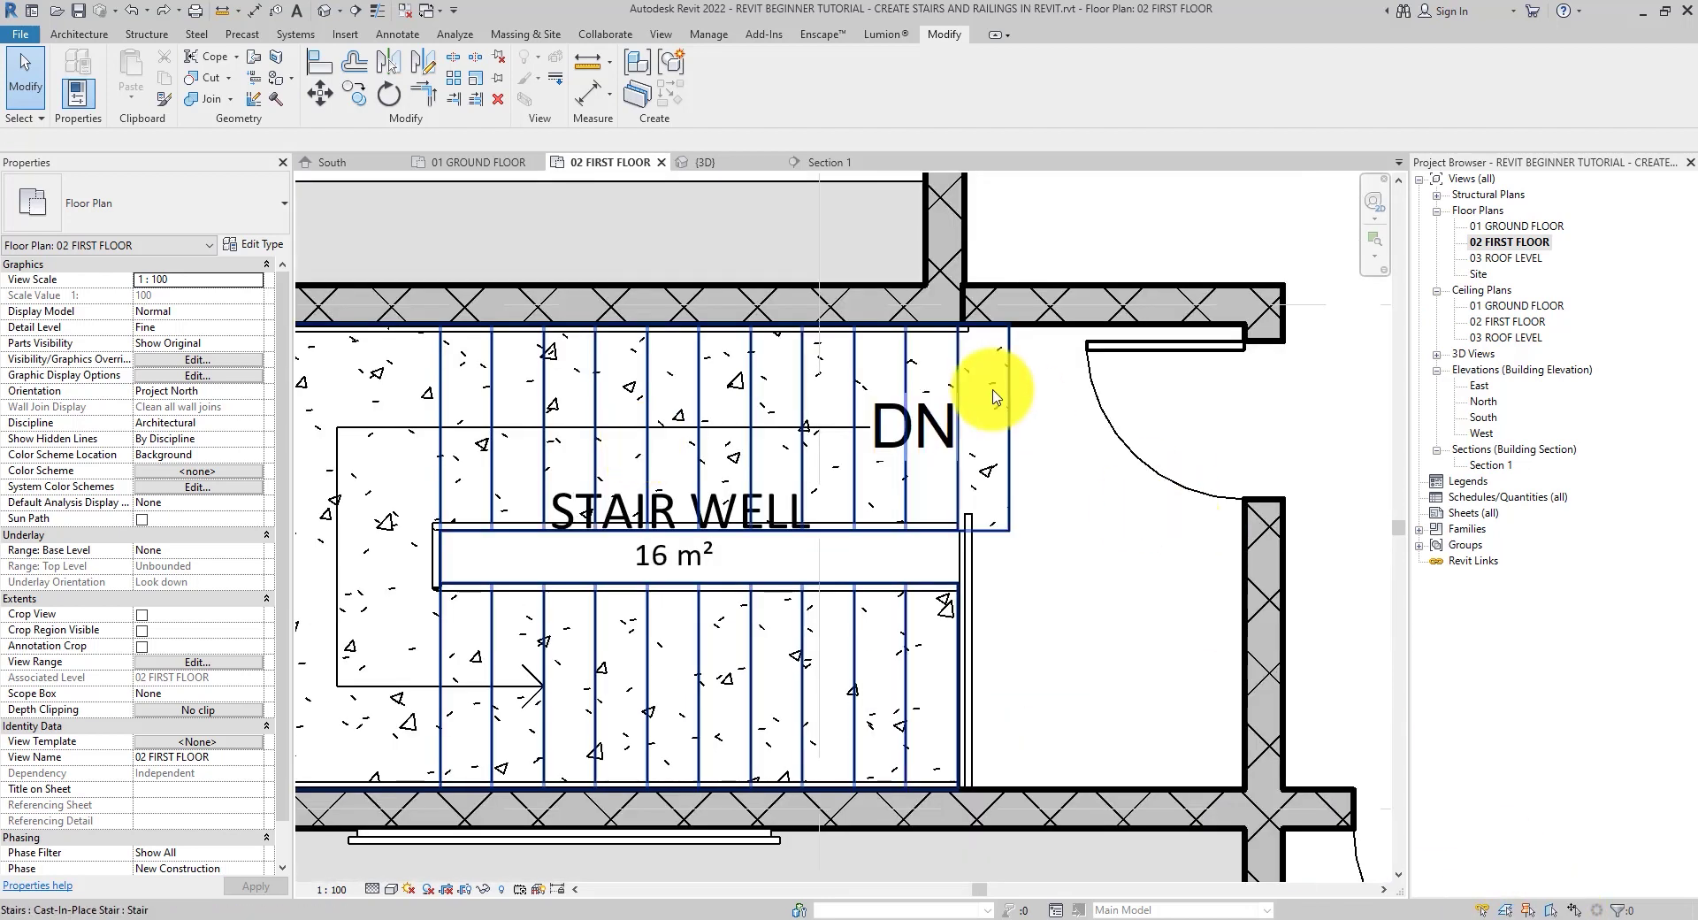
scroll(1061, 549, "down", 3)
left_click(1225, 473)
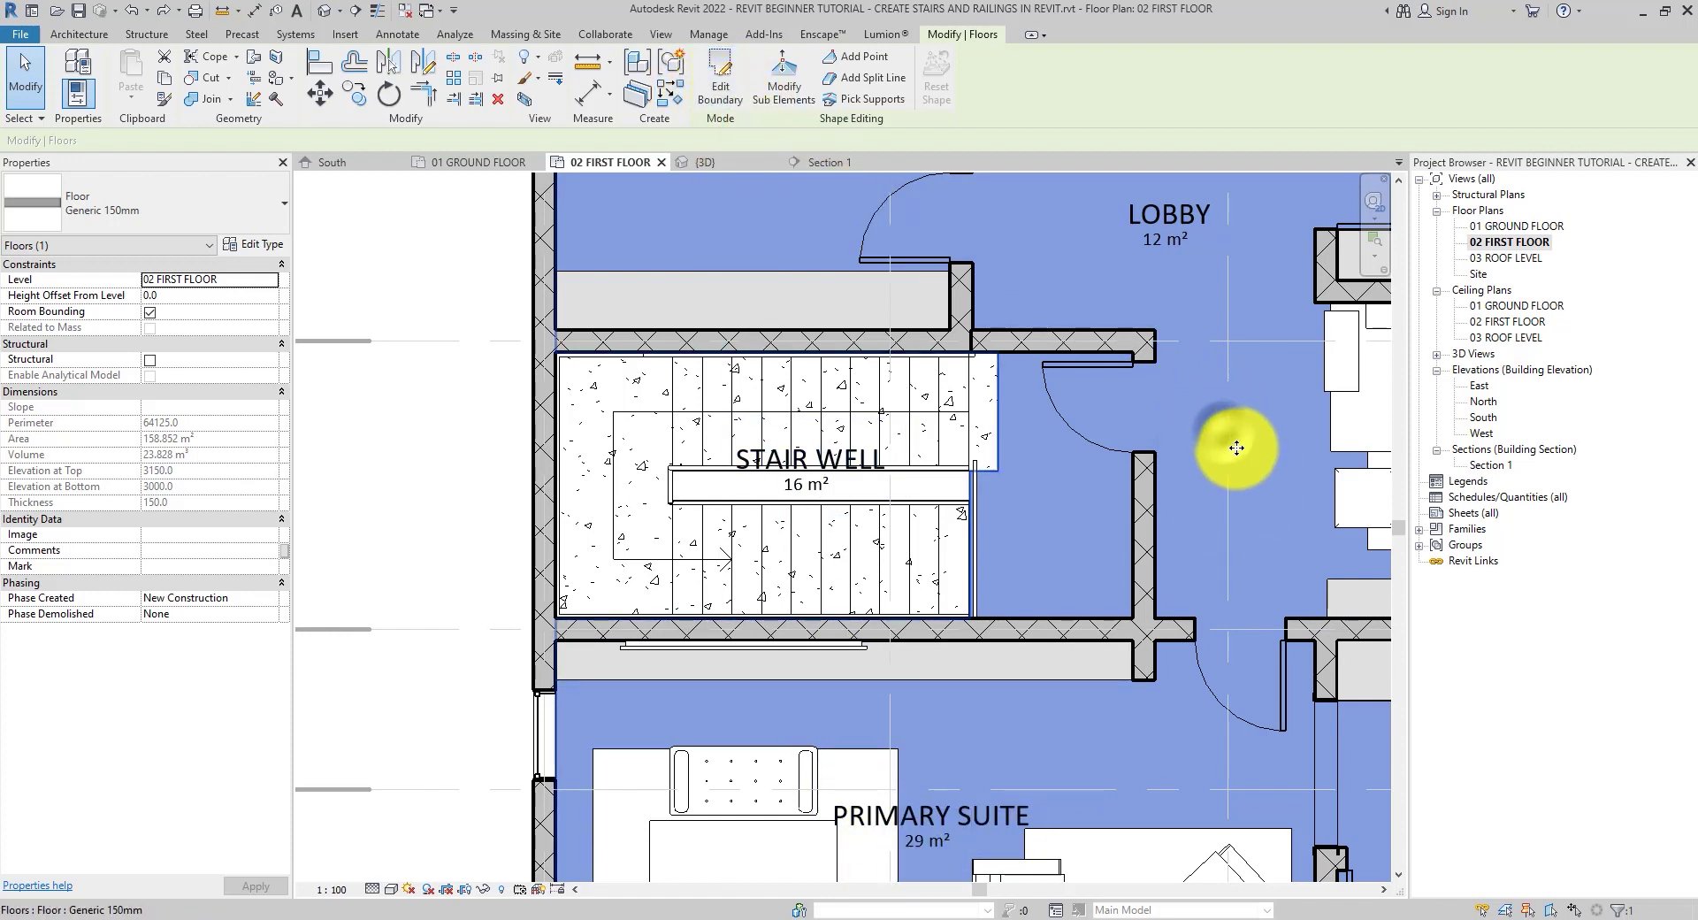
Edit the slab boundary and move the stair well's right line 1500 into the lobby.
scroll(1236, 449, "down", 2)
double_click(1222, 482)
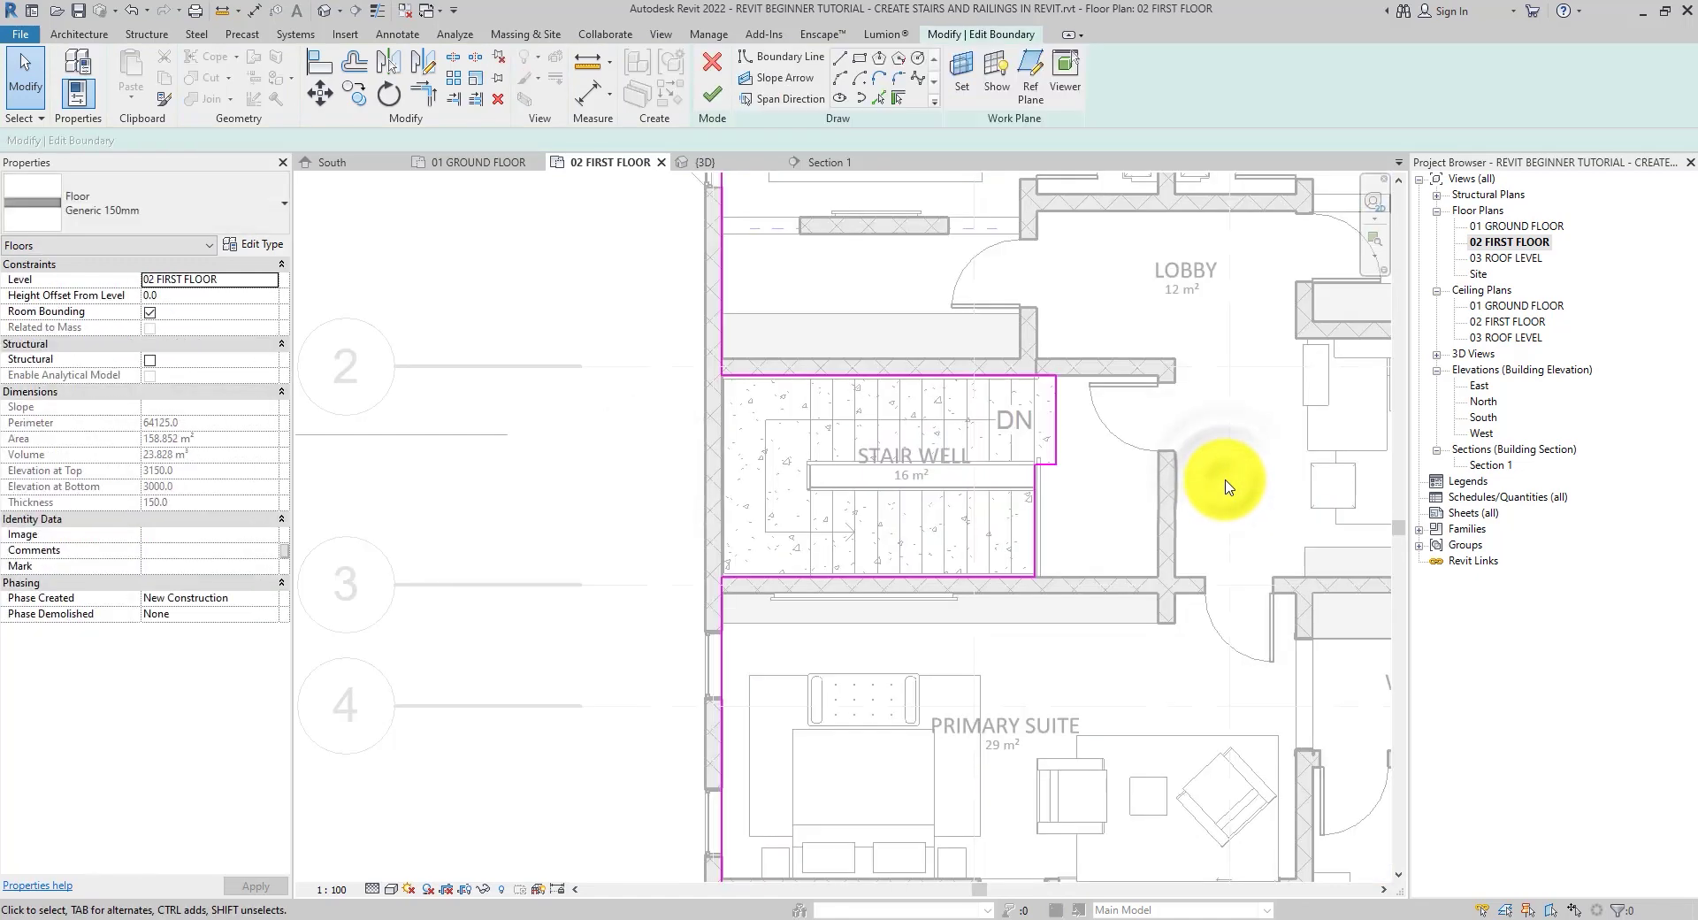
scroll(1052, 420, "up", 3)
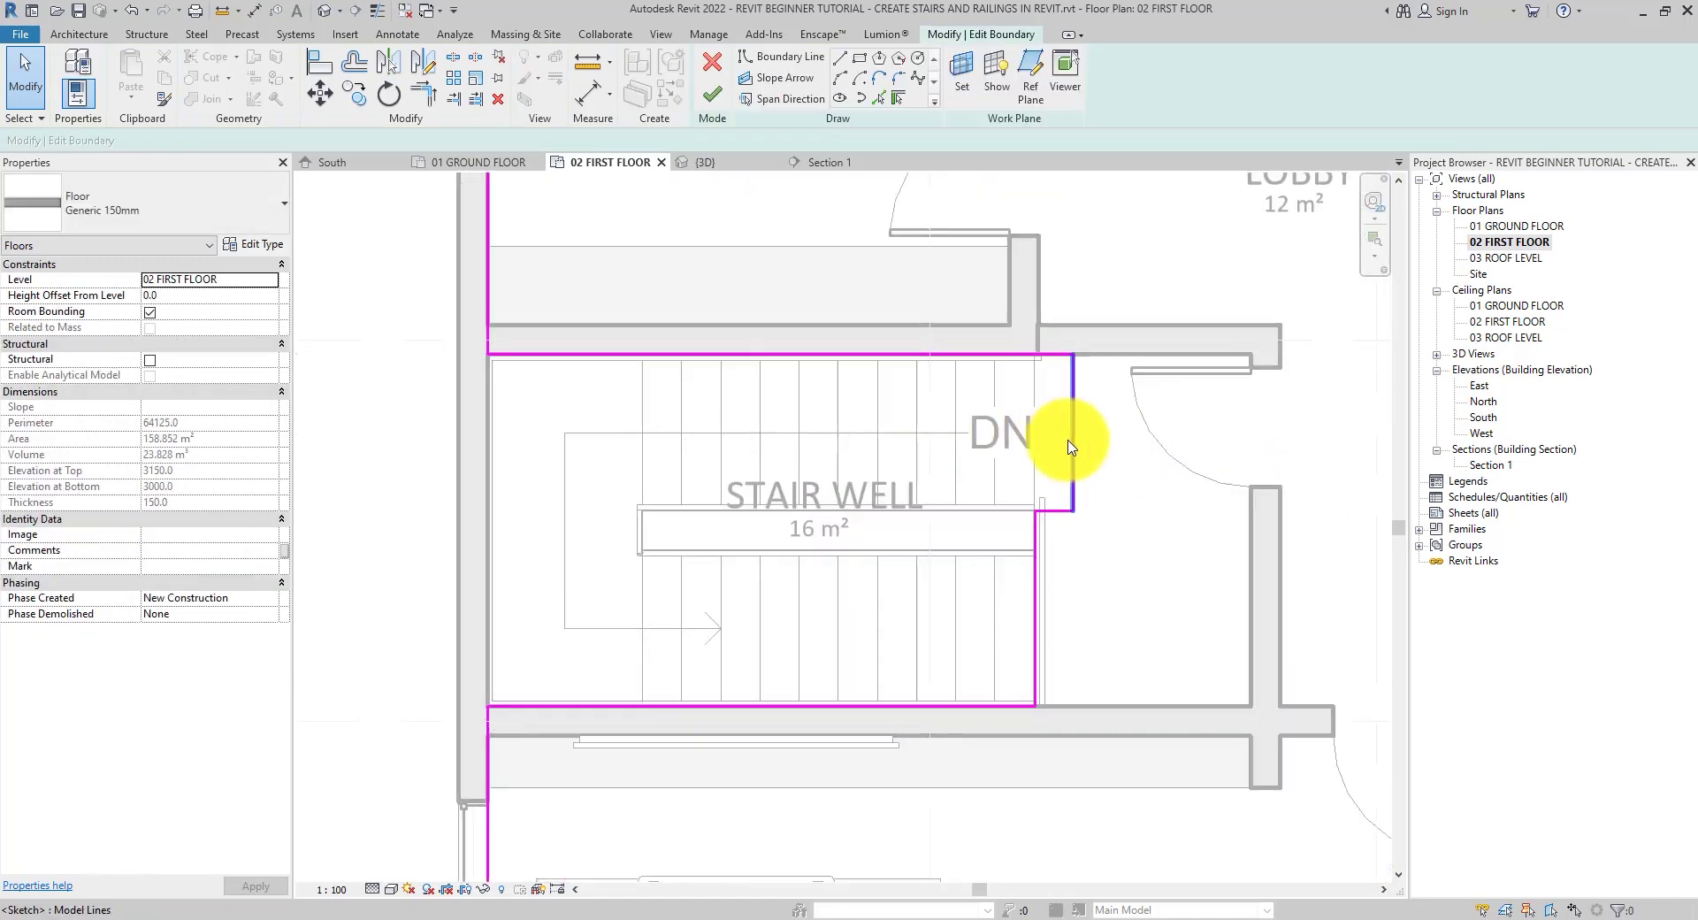
left_click(1070, 446)
scroll(1084, 446, "up", 2)
left_click_drag(1088, 446, 1356, 409)
Trim the opening's lower lines into clean corners, finish the boundary, and leave walls unattached.
scroll(1027, 554, "down", 2)
left_click(1026, 553, "ctrl")
scroll(942, 546, "up", 2)
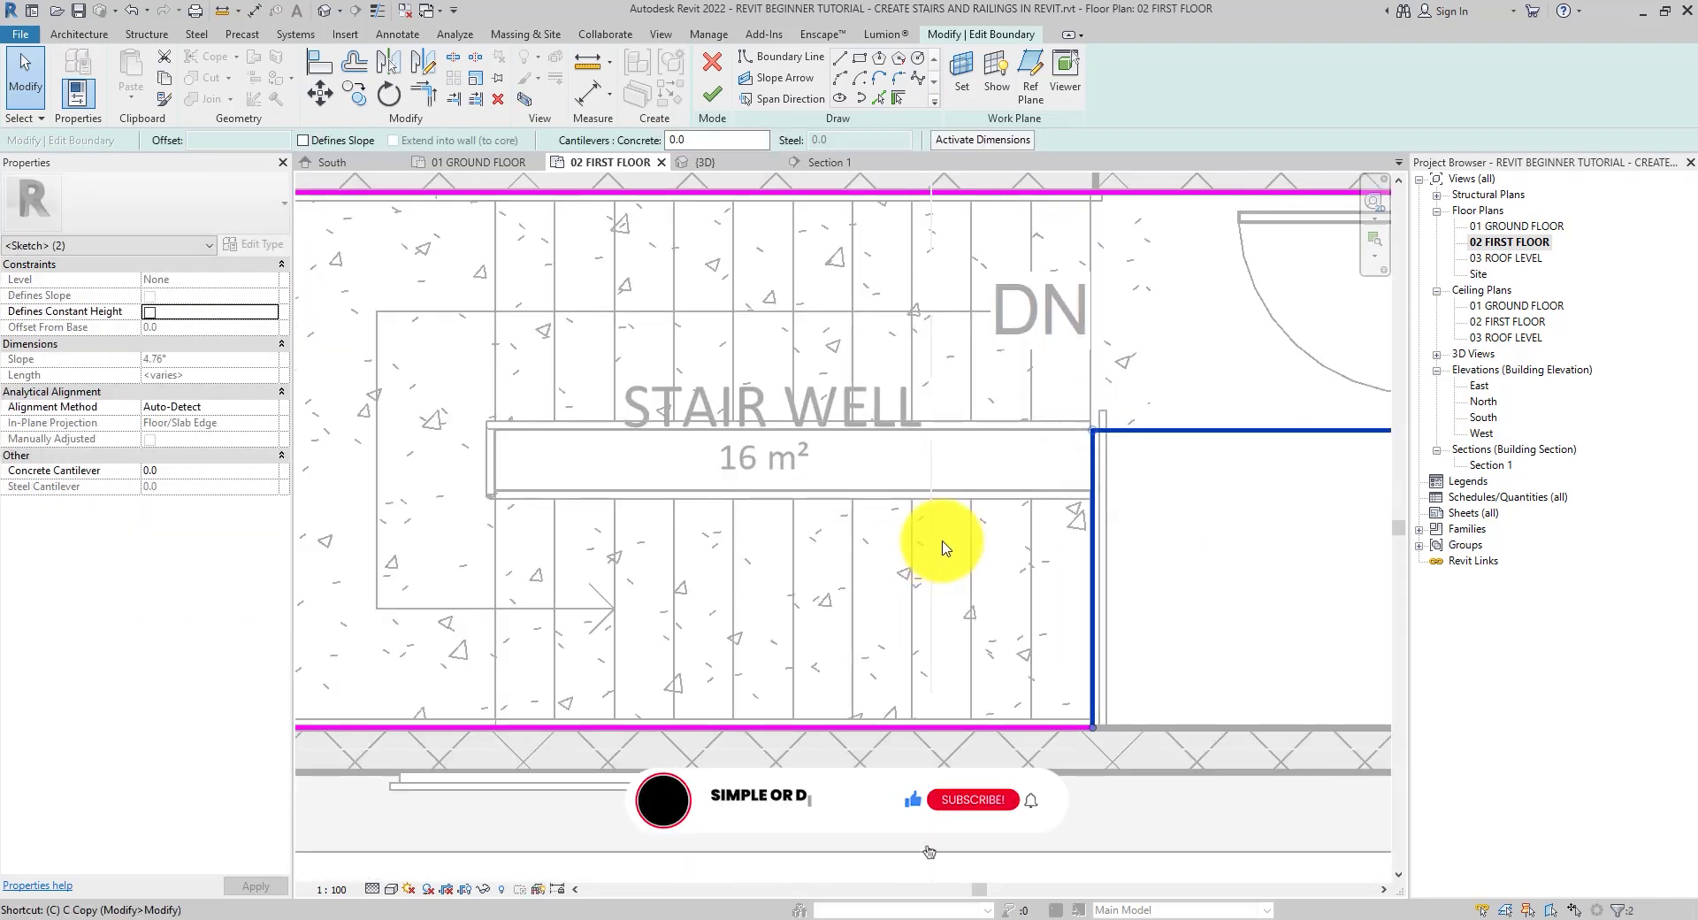
scroll(941, 546, "down", 3)
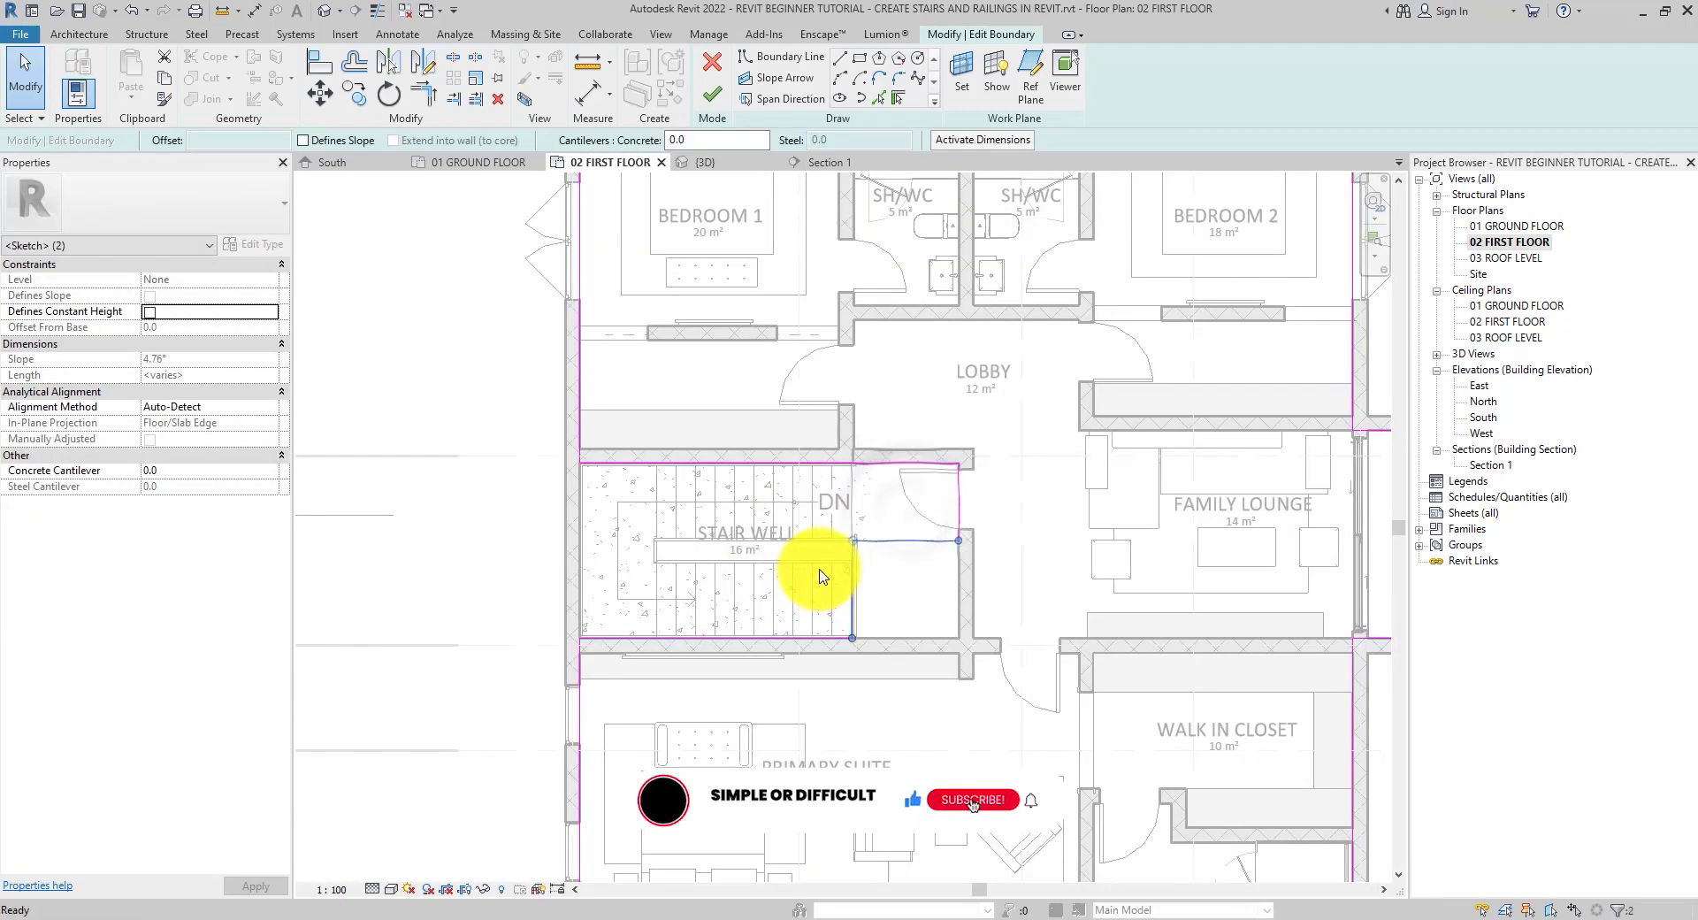
key("t")
key("r")
scroll(849, 566, "up", 2)
left_click(713, 94)
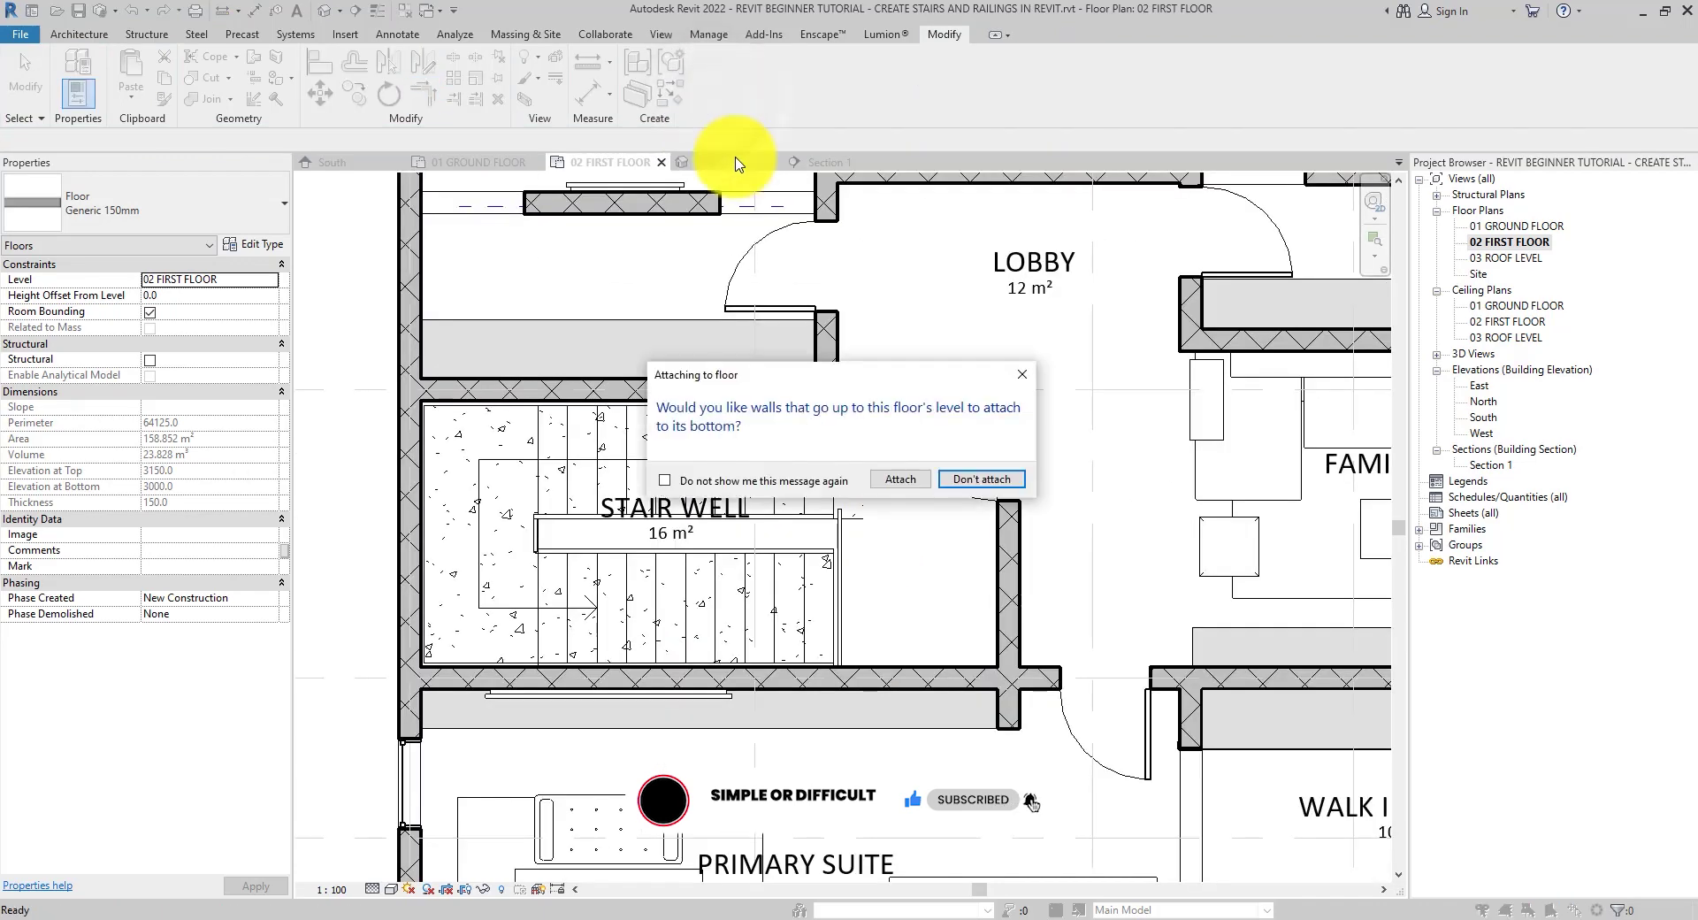
left_click(980, 478)
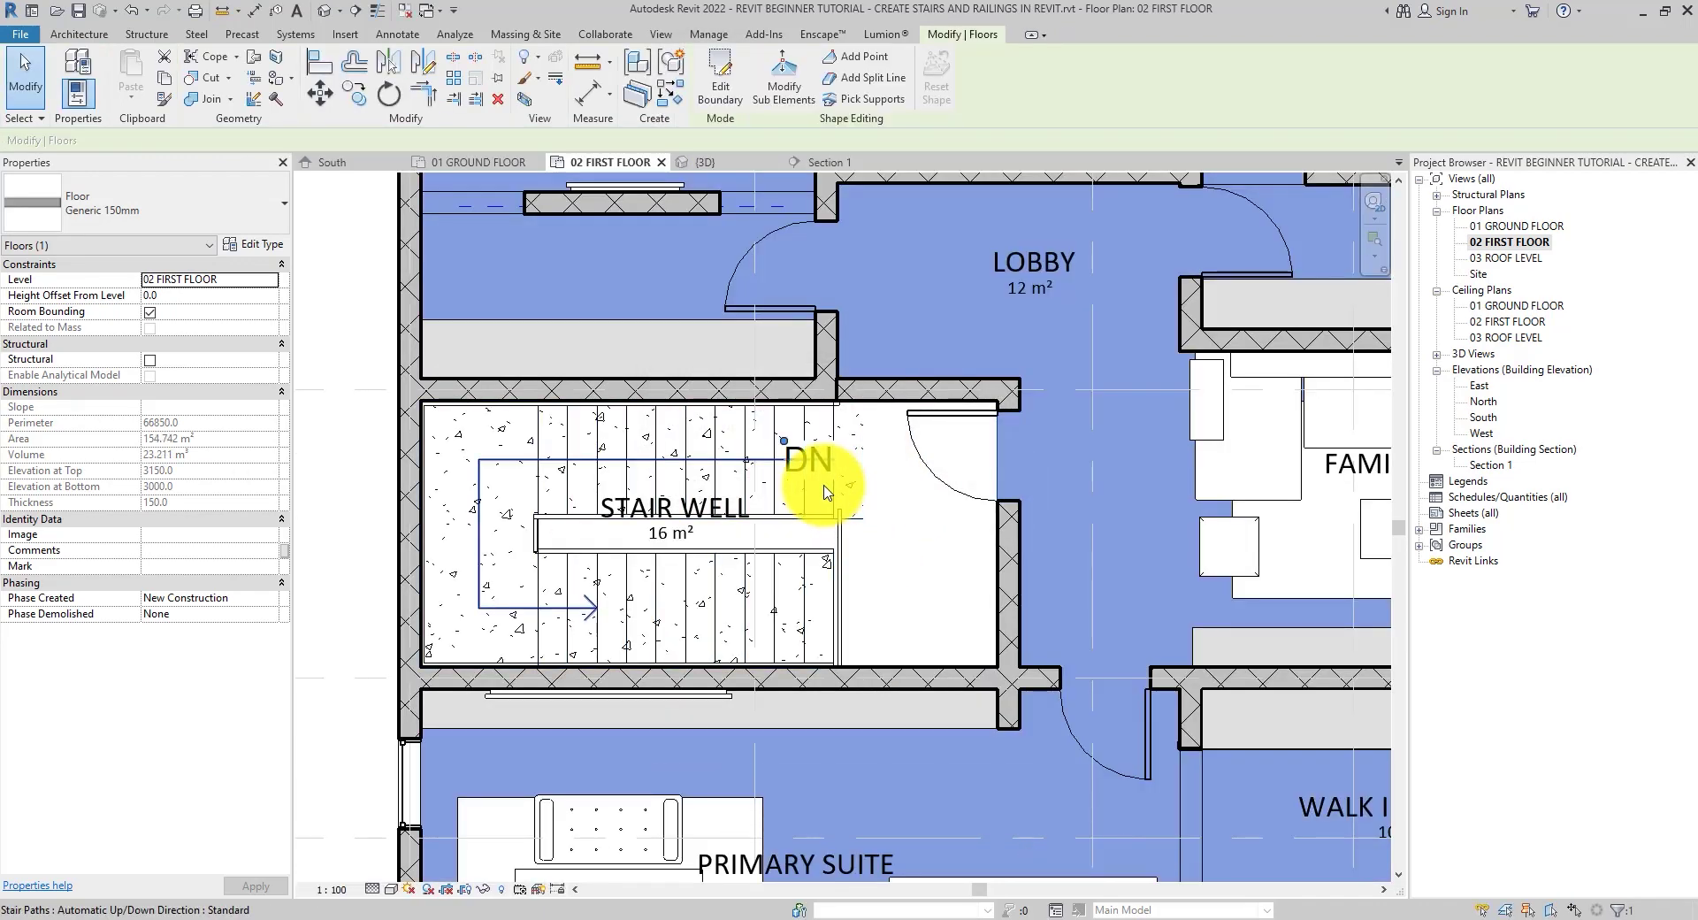
Edit the stair's landing sketch and stretch its right edge to the lobby wall.
key("Escape")
scroll(845, 492, "up", 2)
double_click(872, 496)
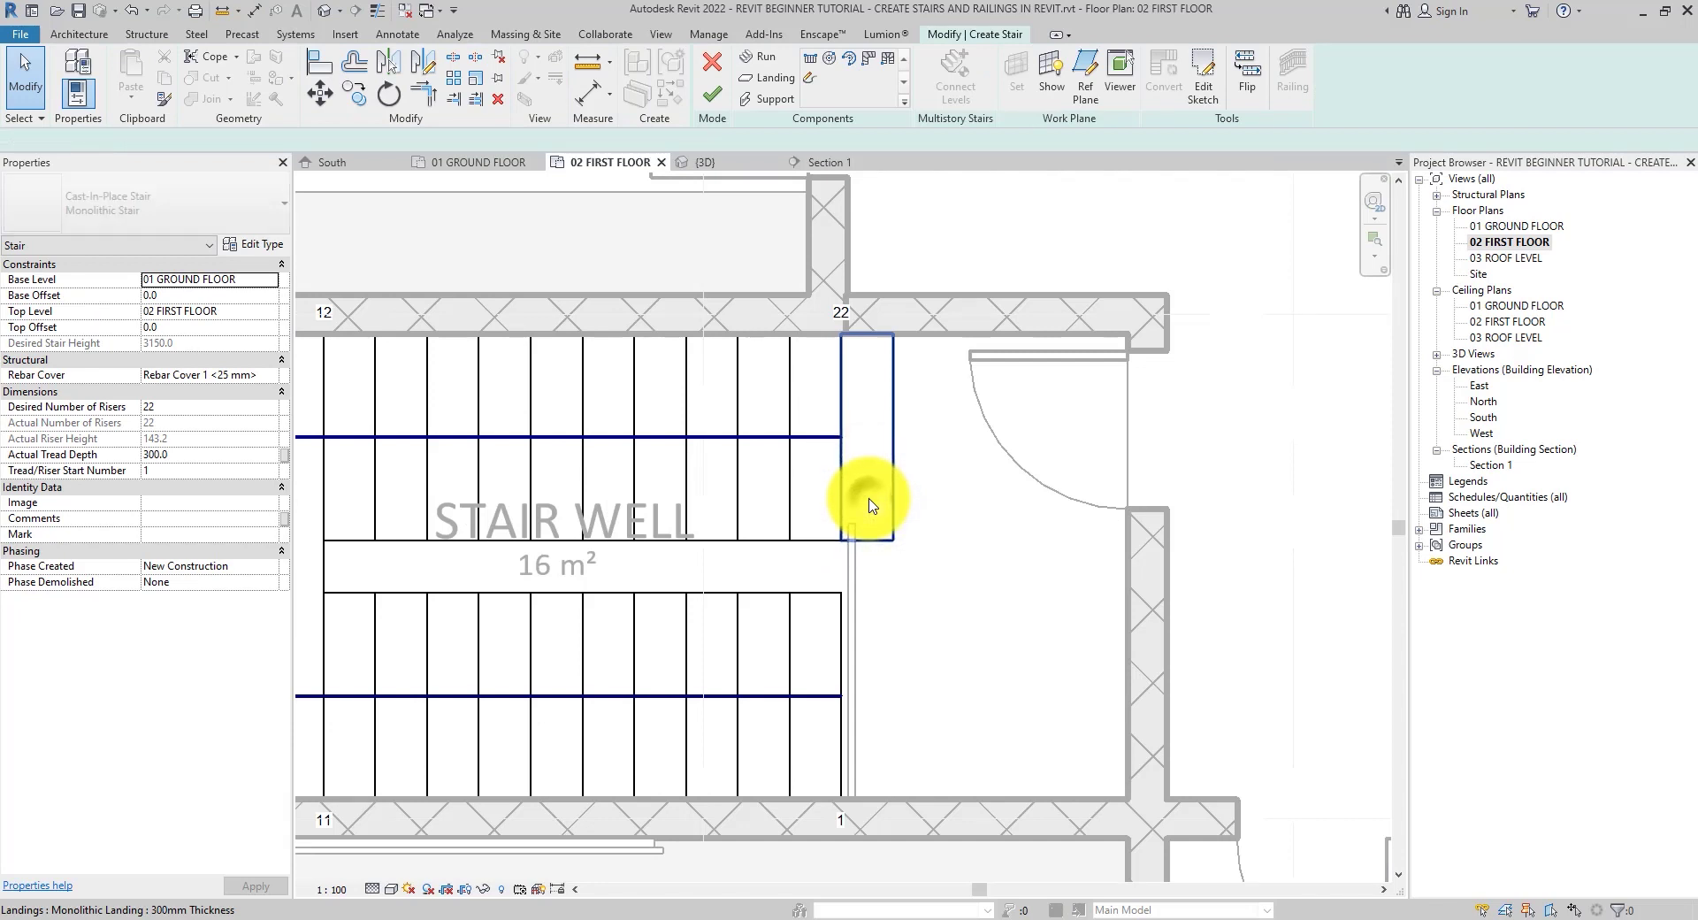
double_click(881, 461)
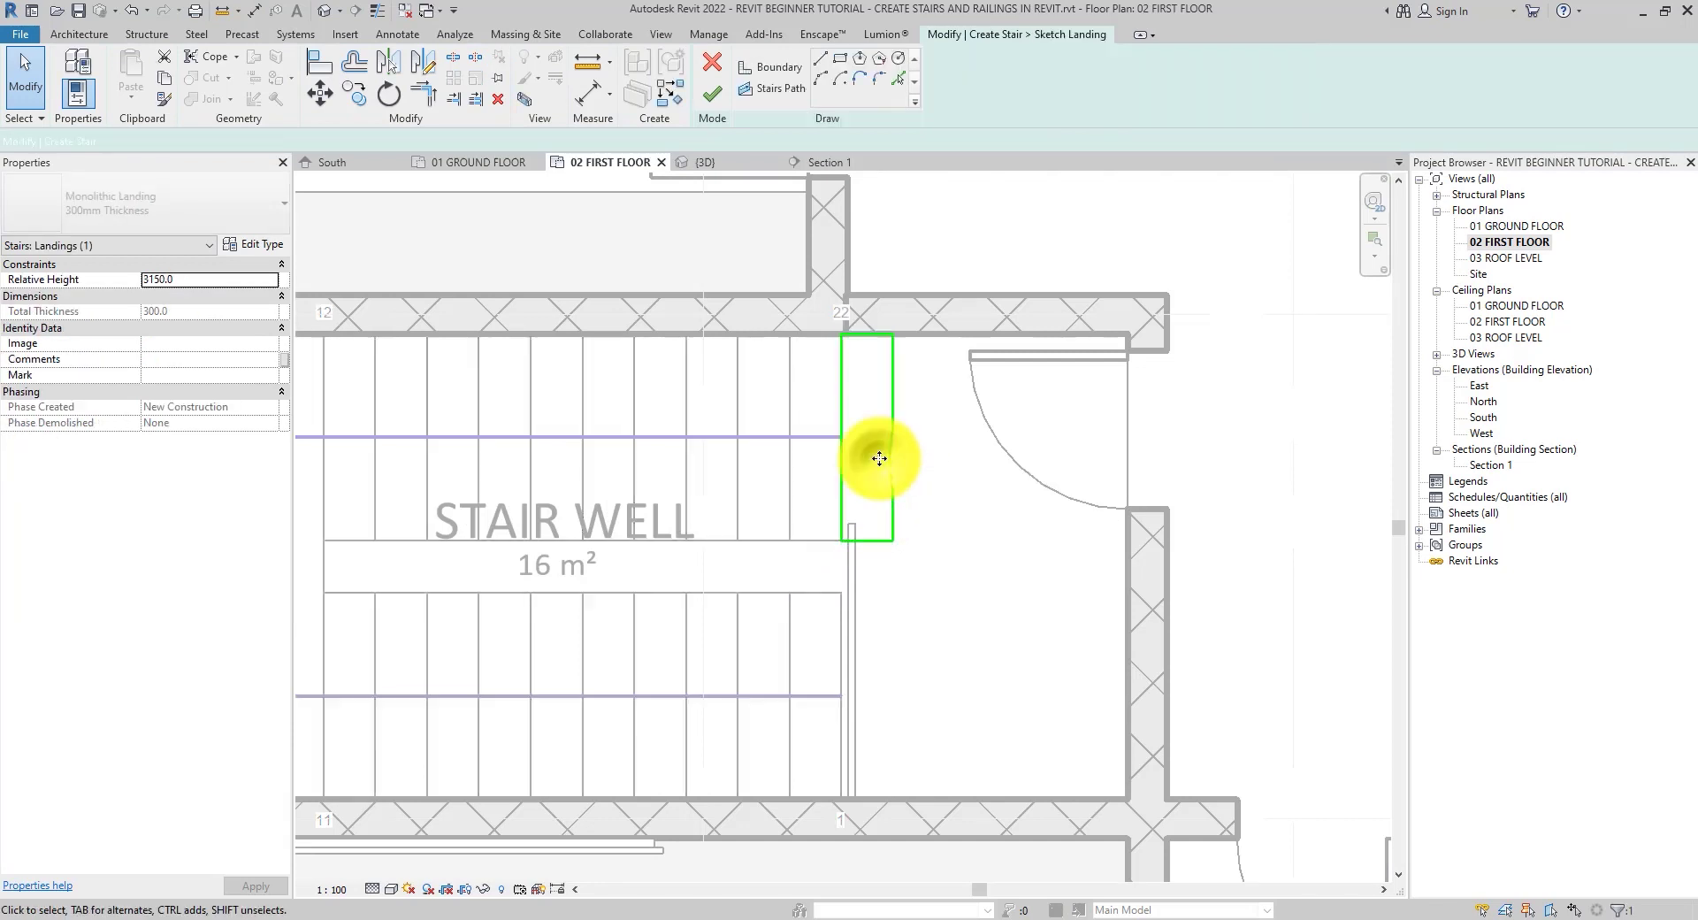
left_click(893, 455)
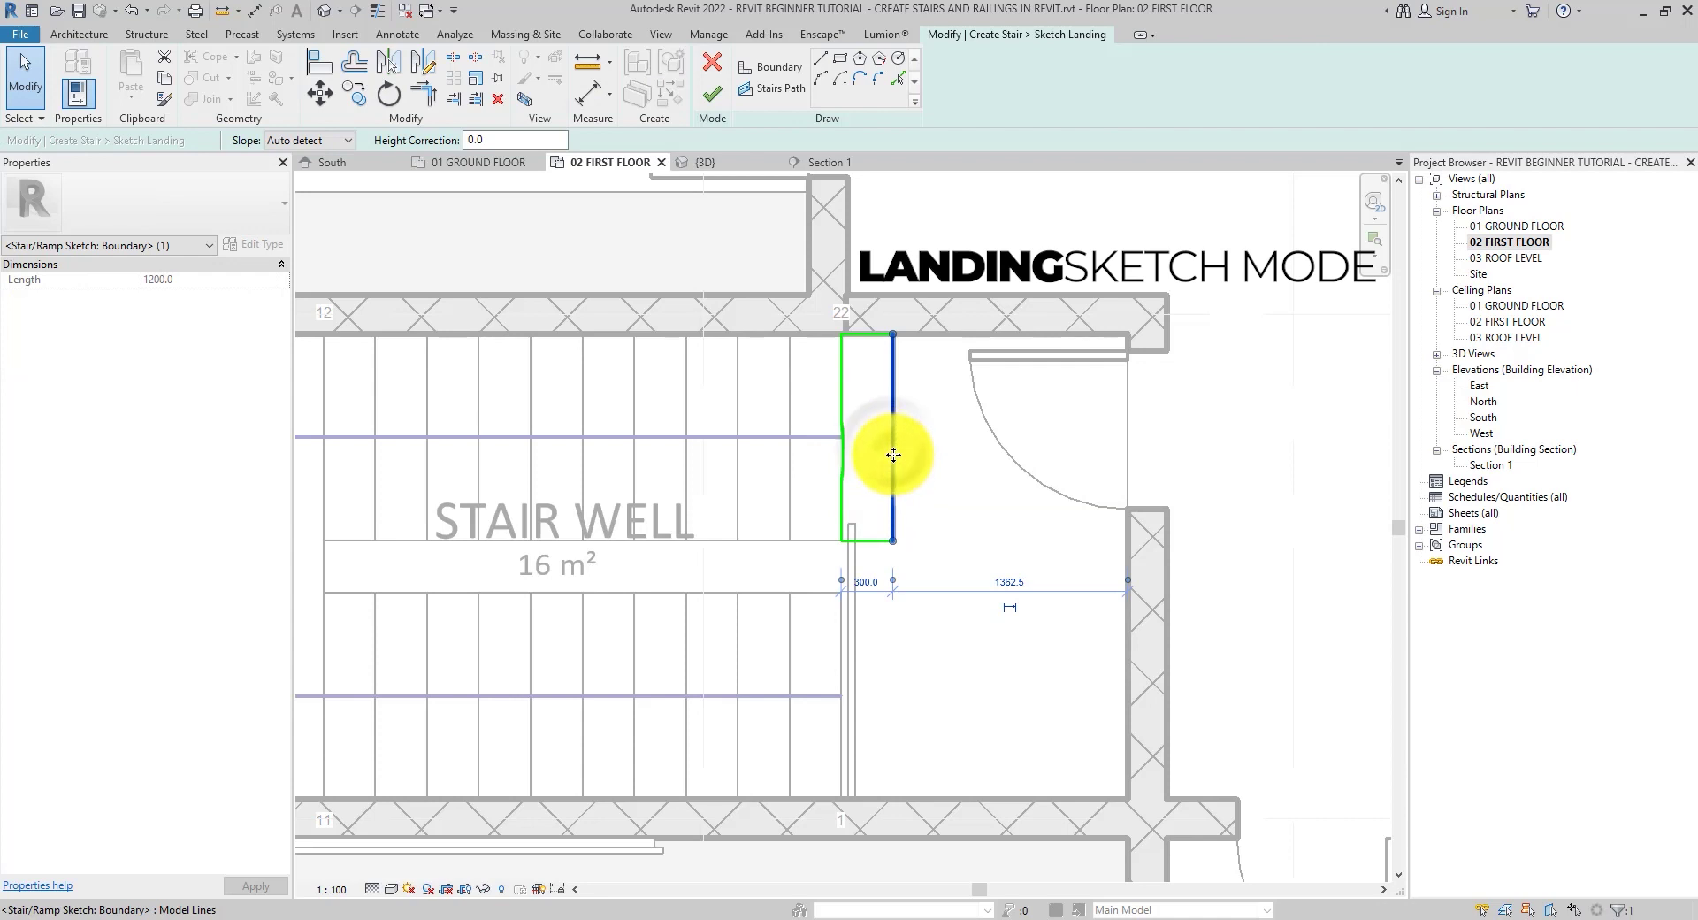
left_click_drag(894, 454, 1128, 585)
Stretch the landing's bottom edge to the wall face, adjust it slightly, and finish the landing sketch.
left_click(953, 541)
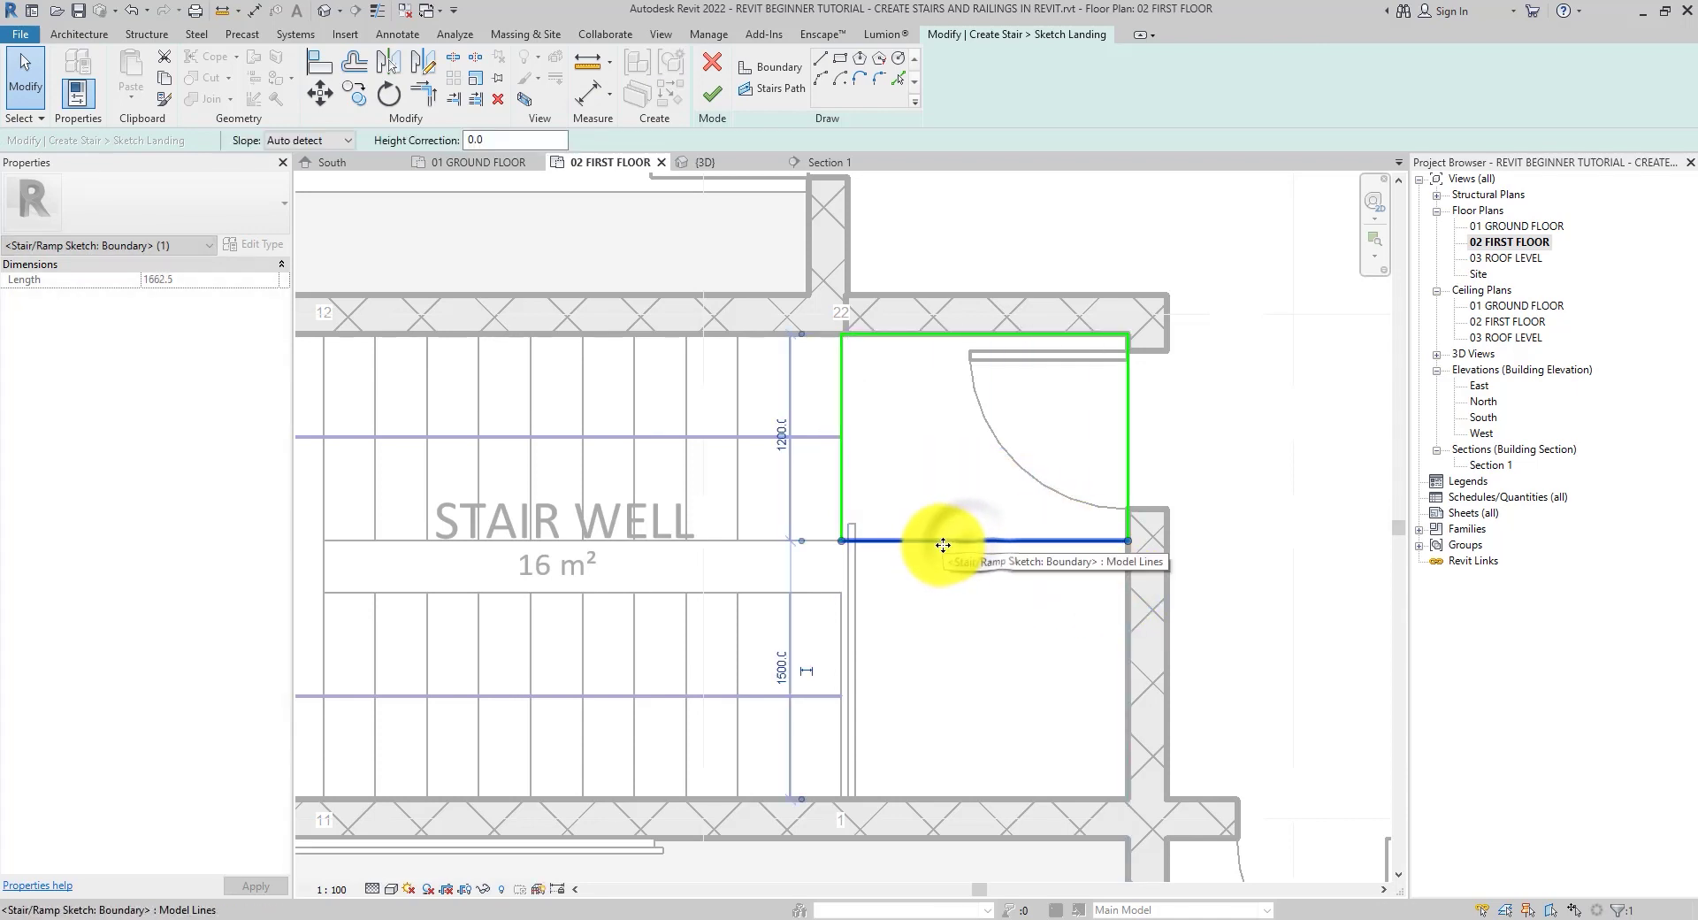
left_click_drag(942, 545, 995, 815)
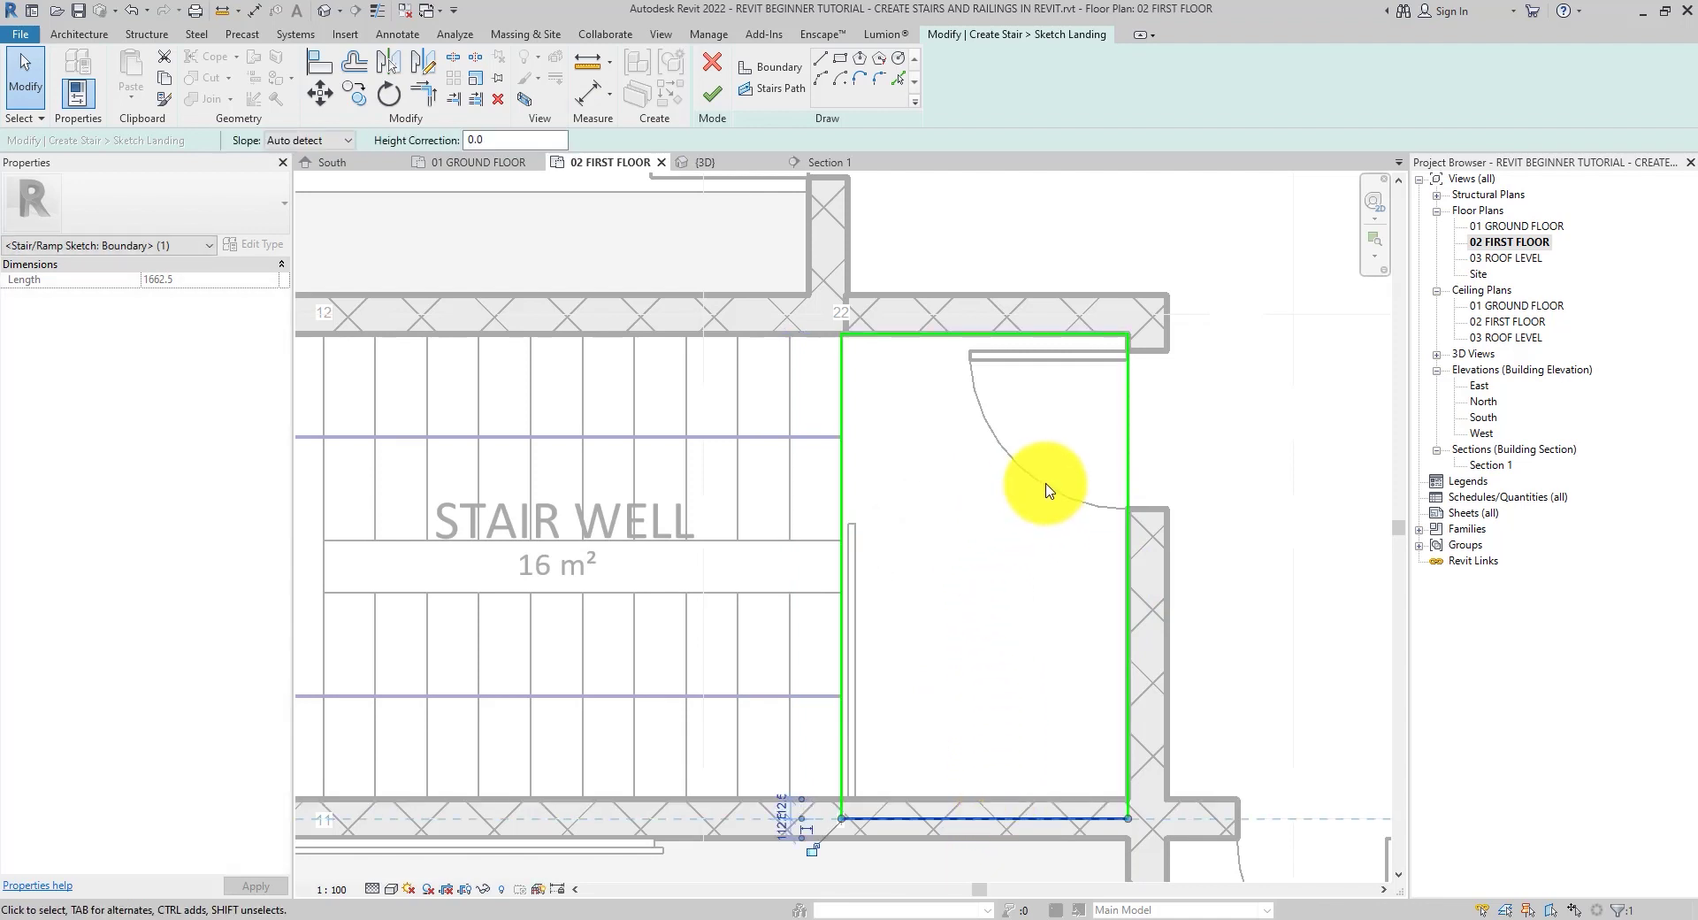
scroll(1077, 480, "down", 4)
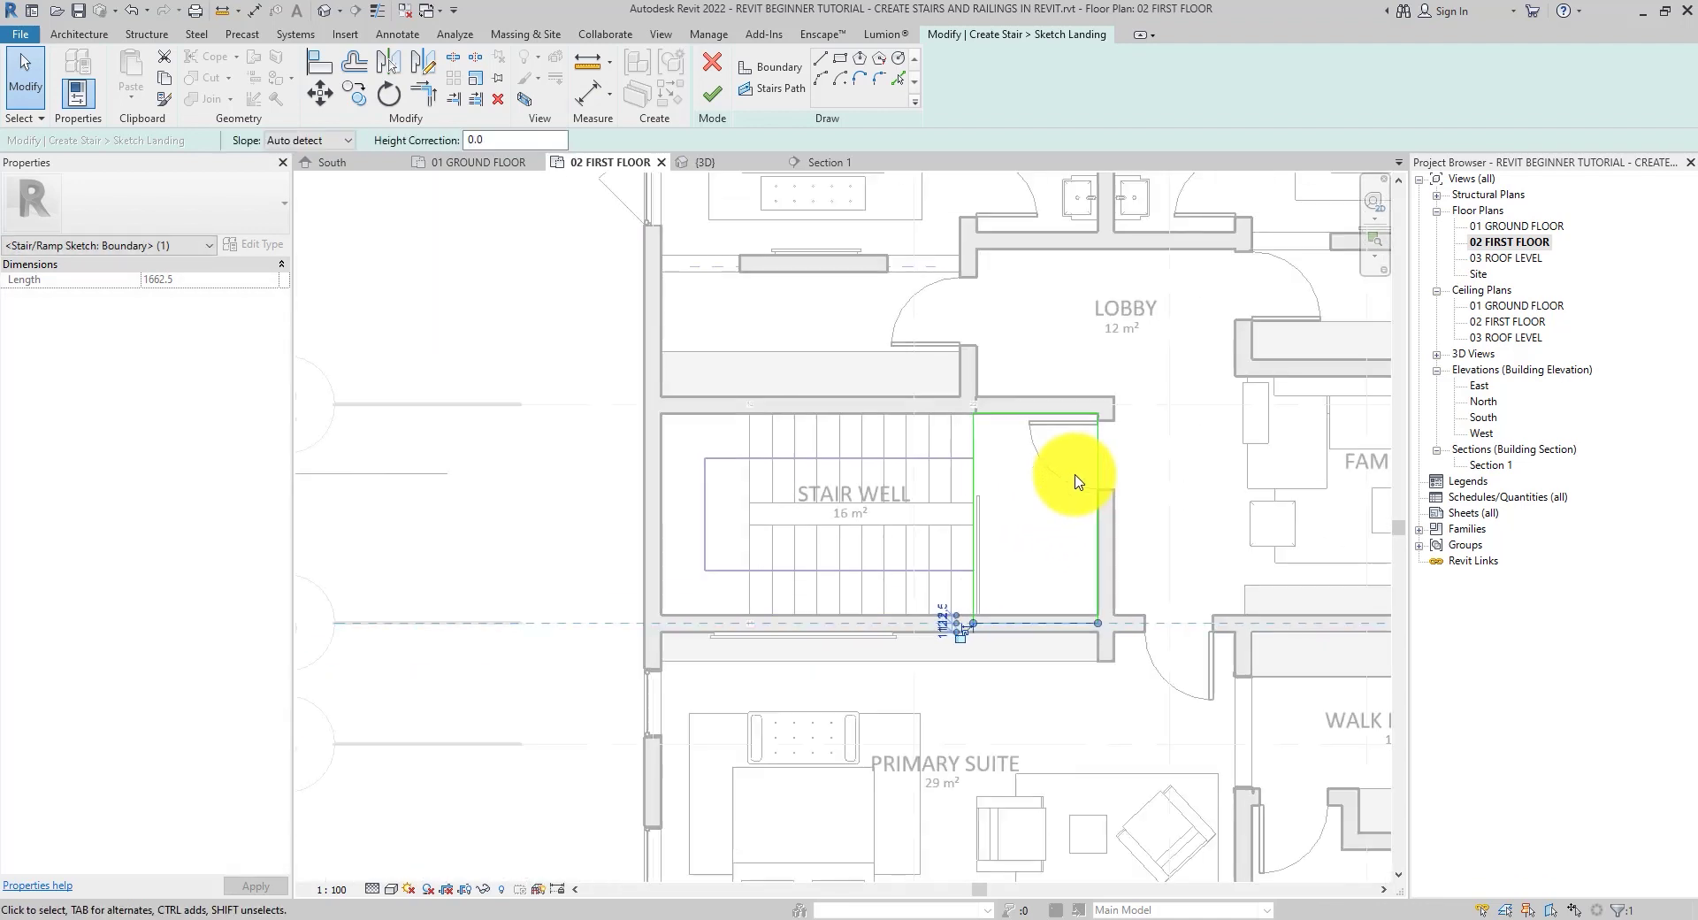
middle_click_drag(1070, 463, 1005, 568)
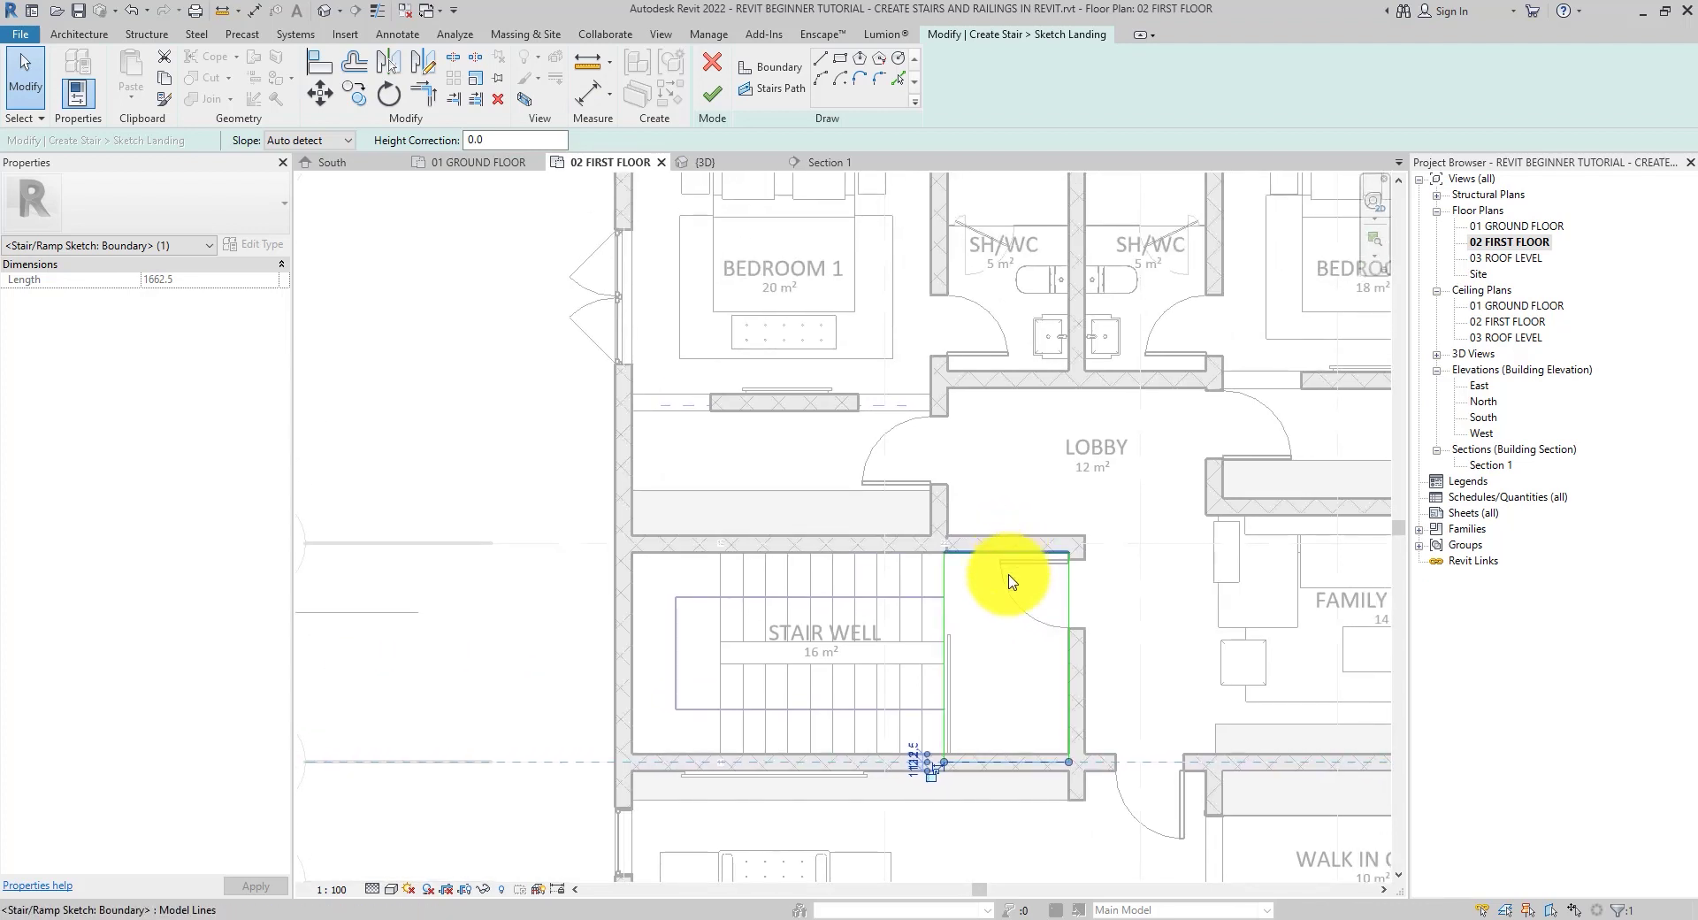
scroll(995, 765, "up", 3)
left_click_drag(997, 761, 995, 725)
scroll(995, 725, "down", 2)
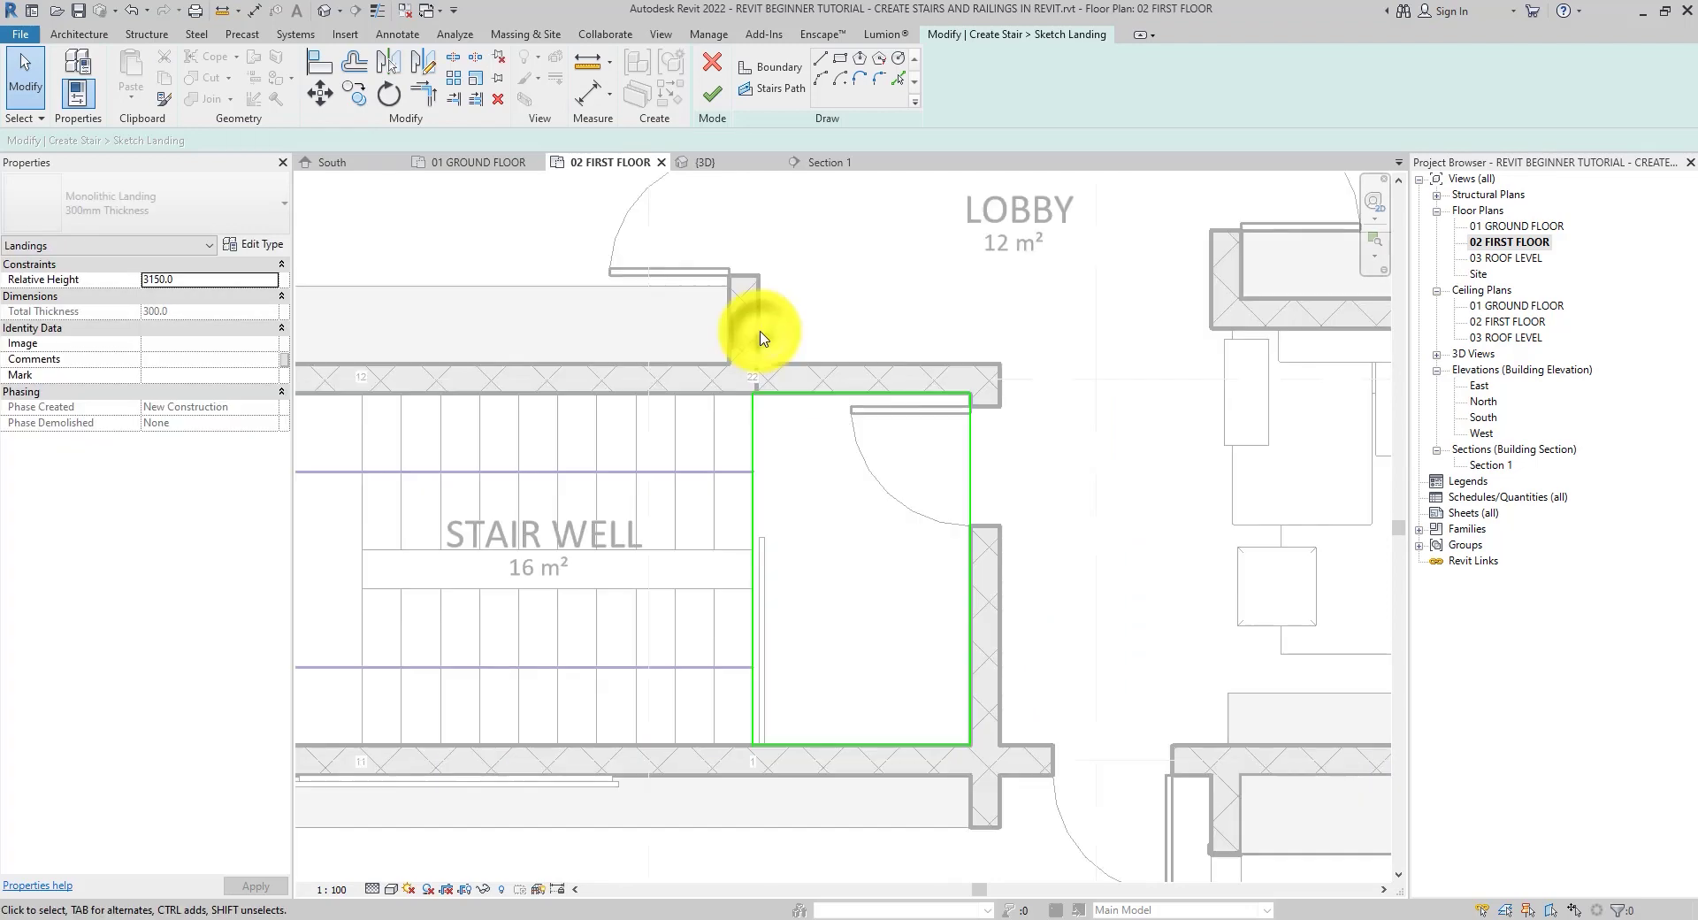
left_click(712, 93)
left_click(1124, 531)
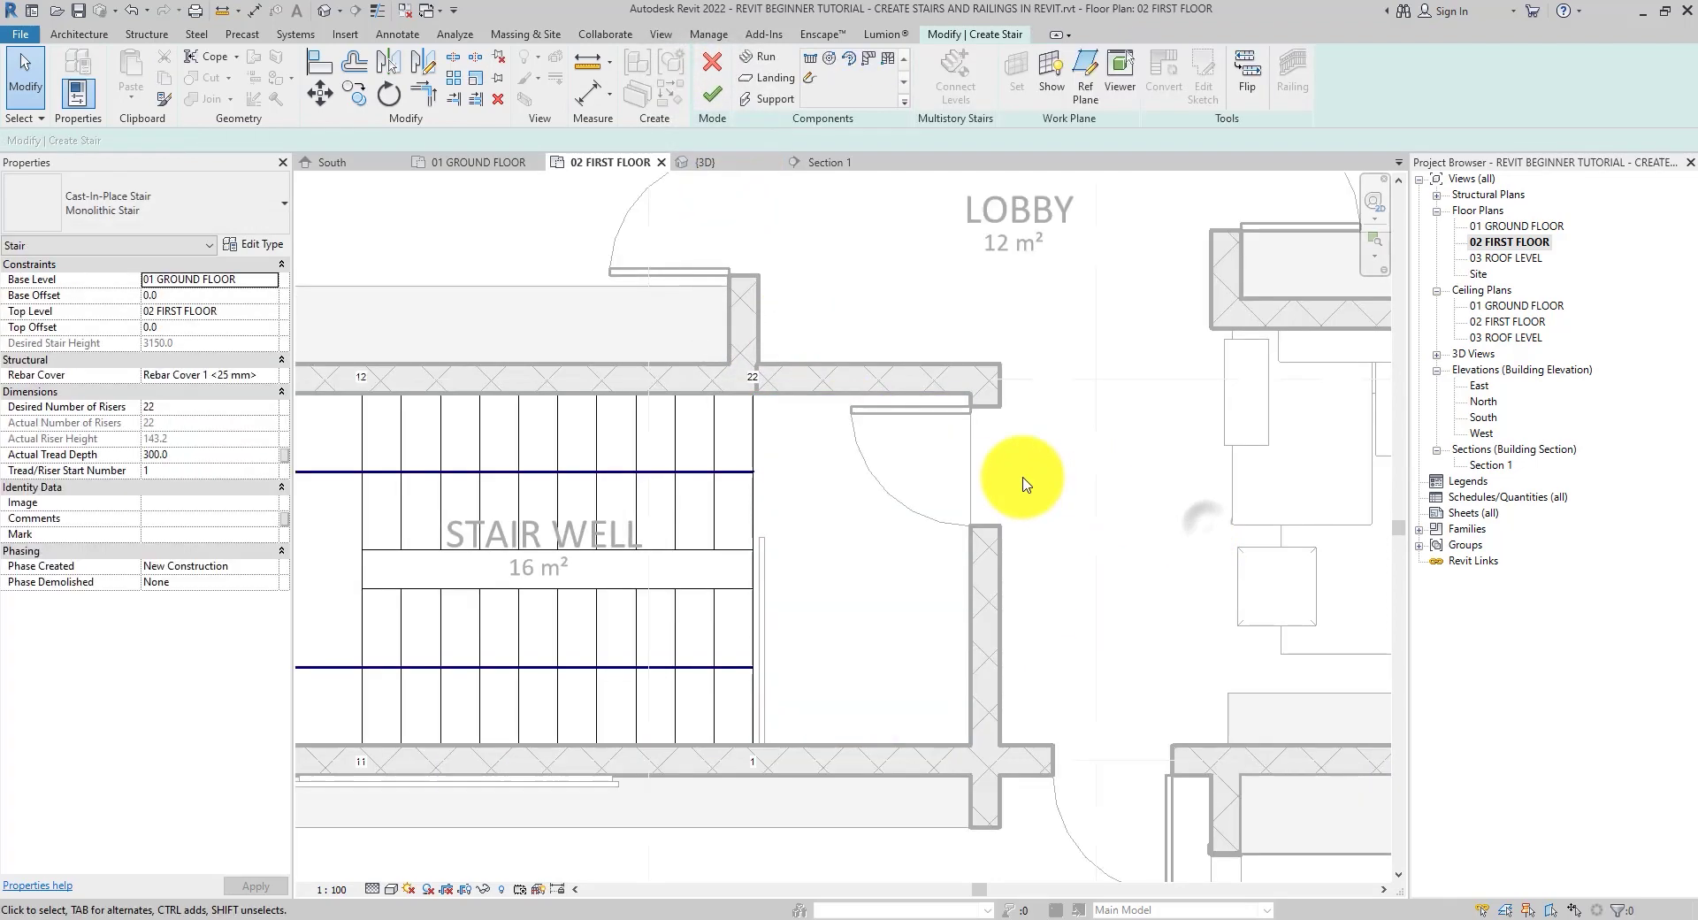
Set the Monolithic Landing type's thickness to 150 and clear Same as Run.
left_click(969, 478)
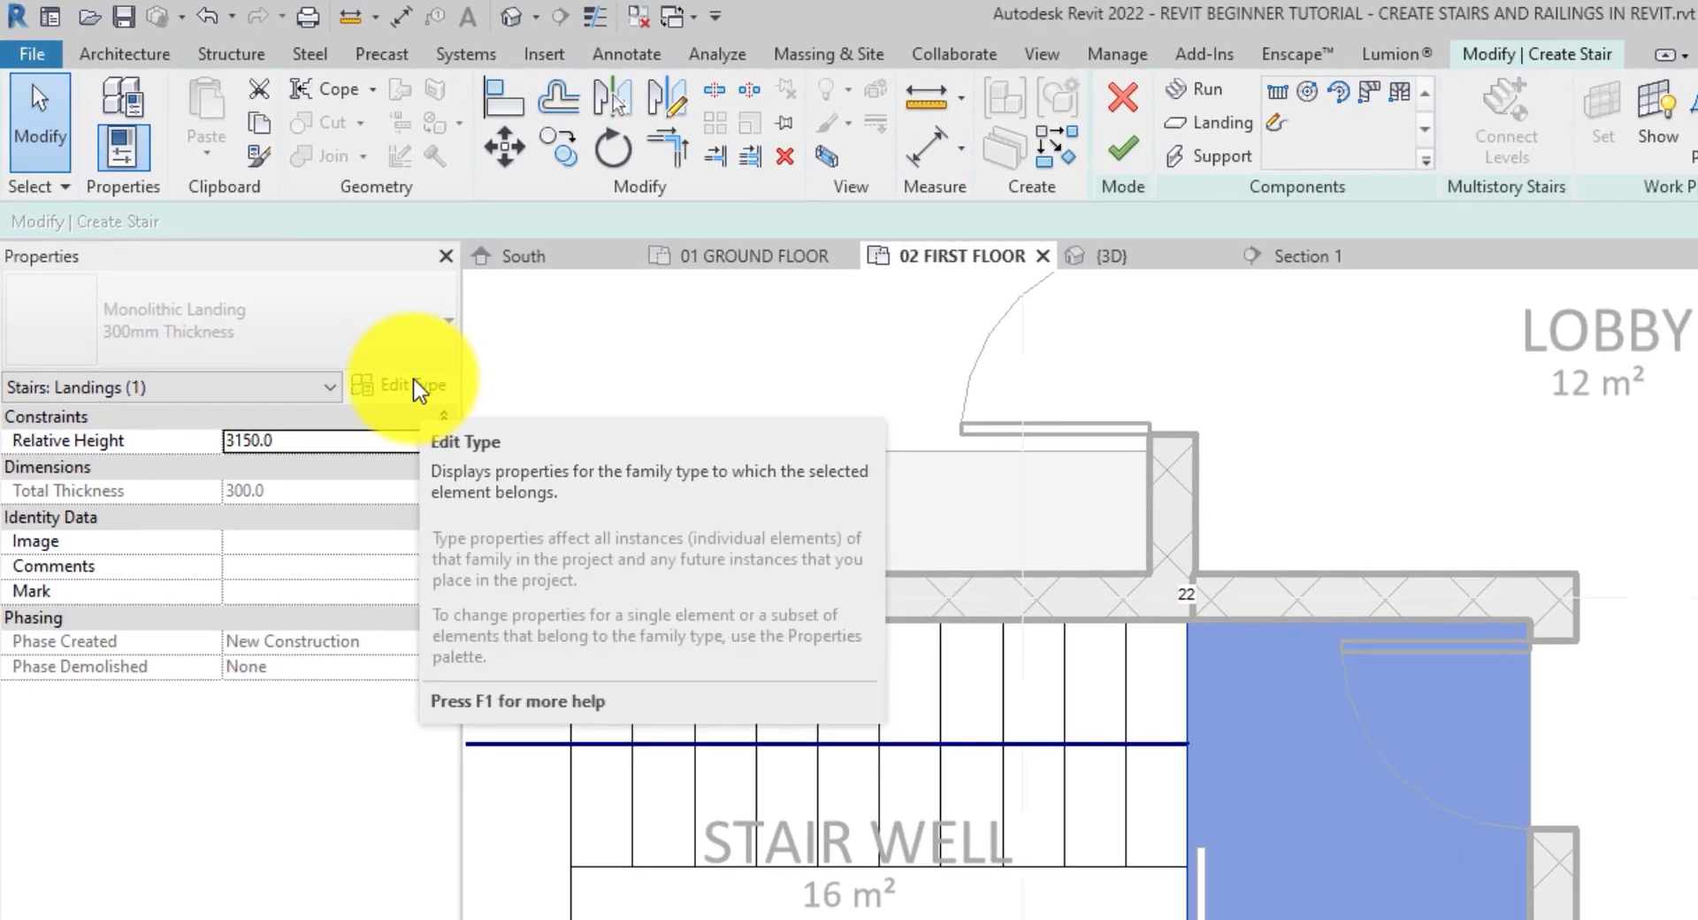
left_click(412, 384)
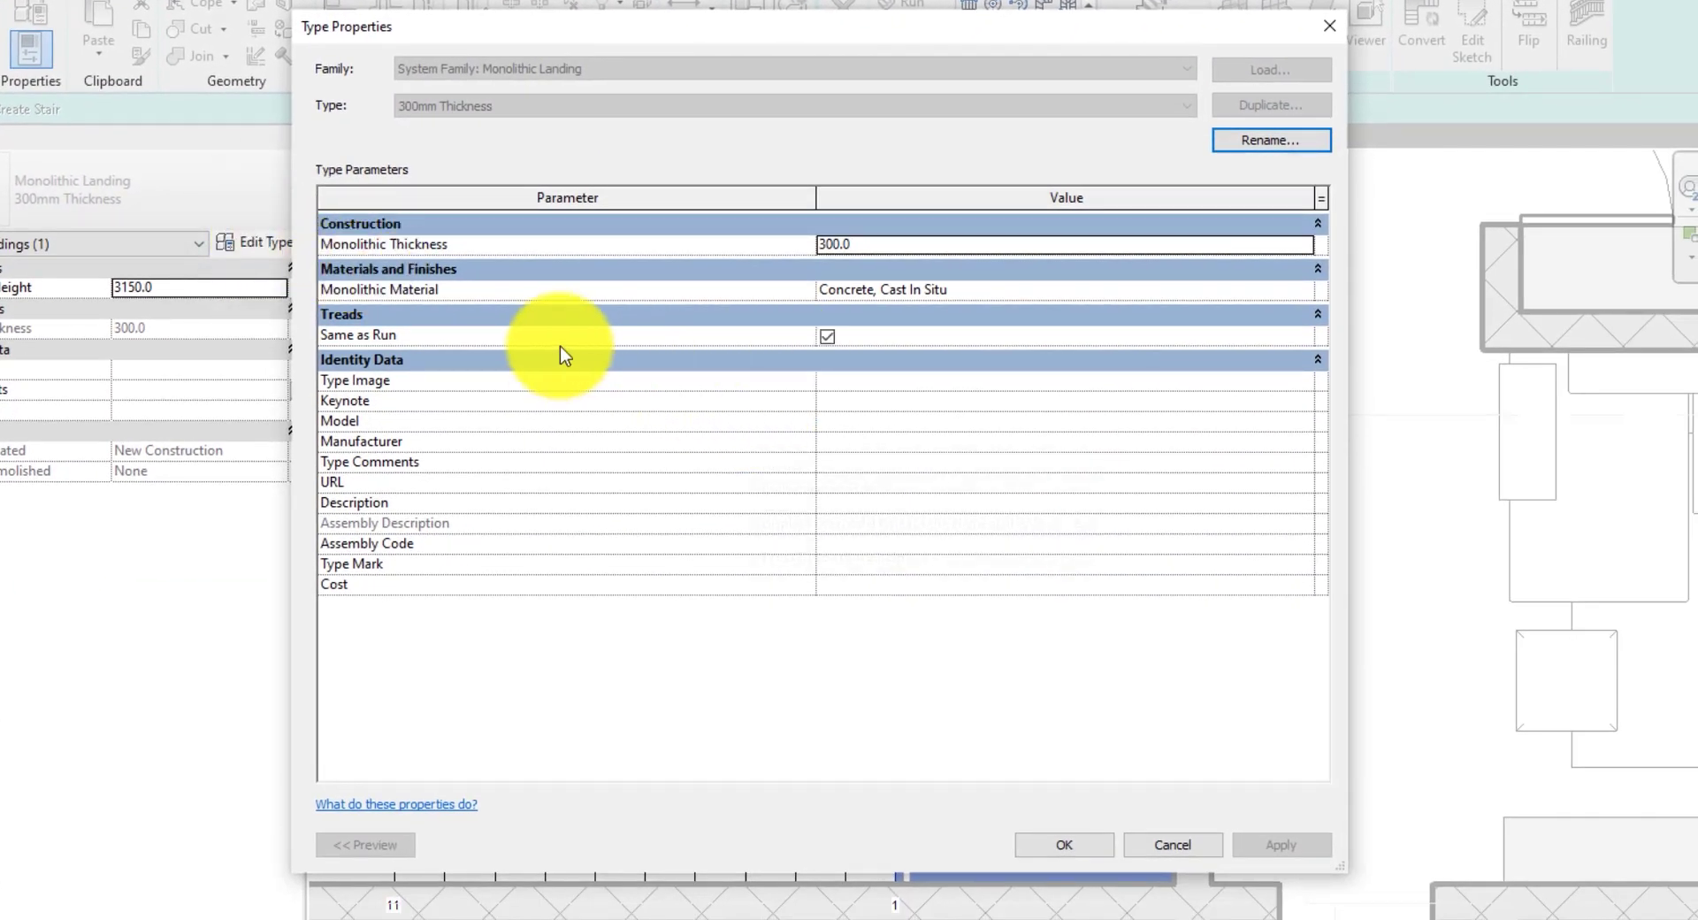
double_click(909, 251)
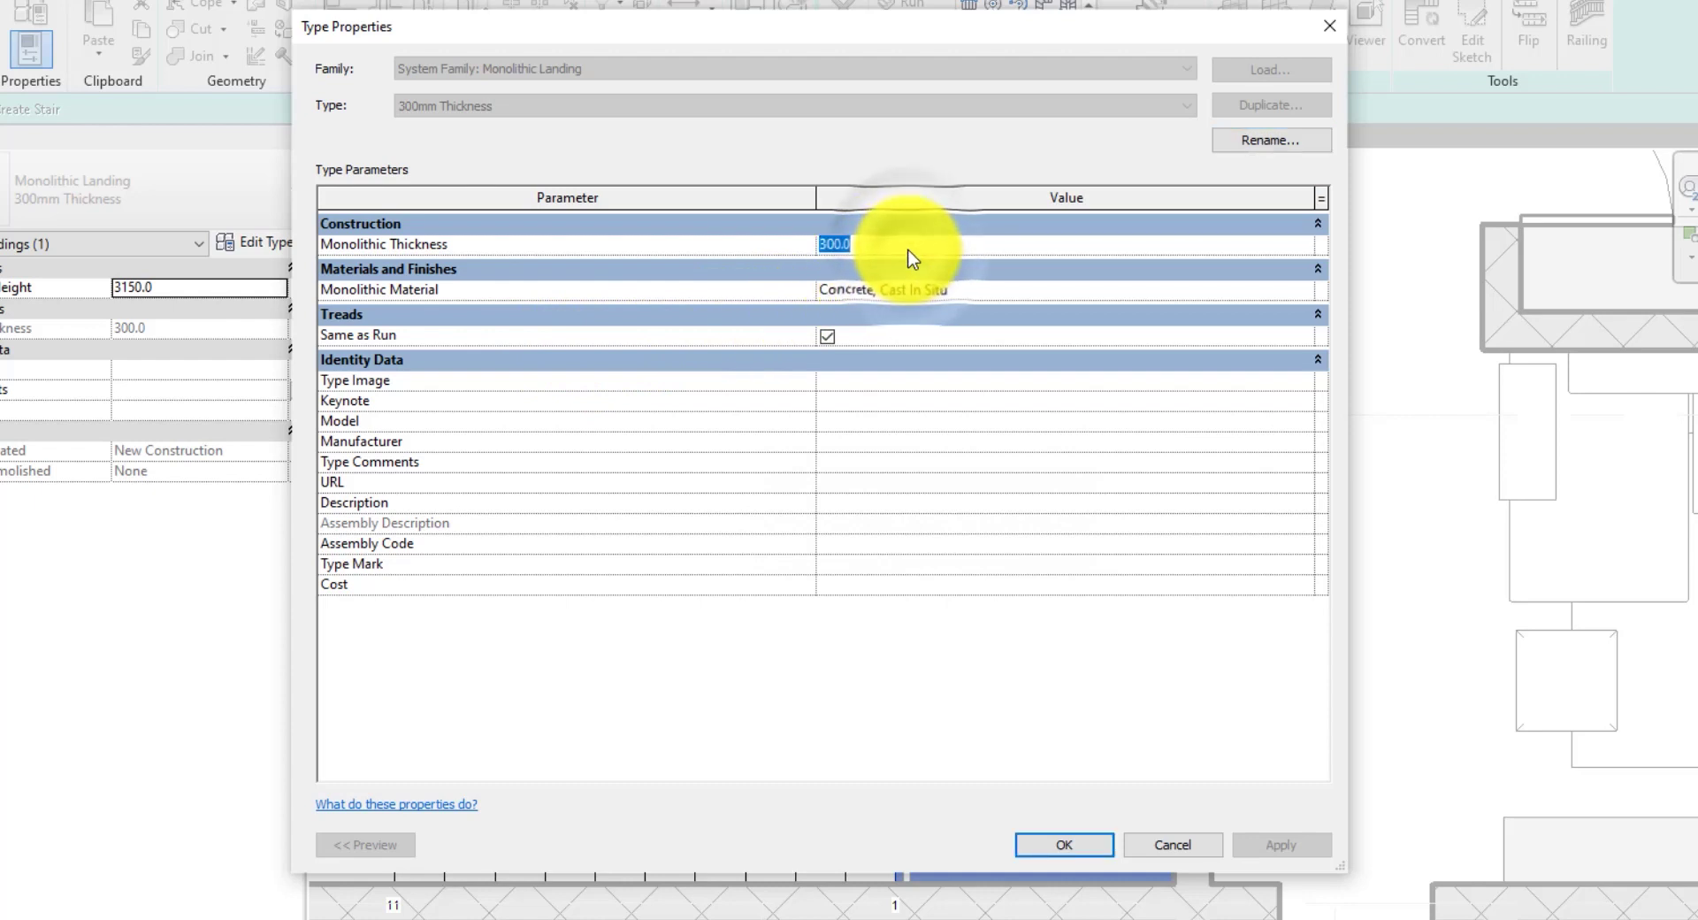
type("150")
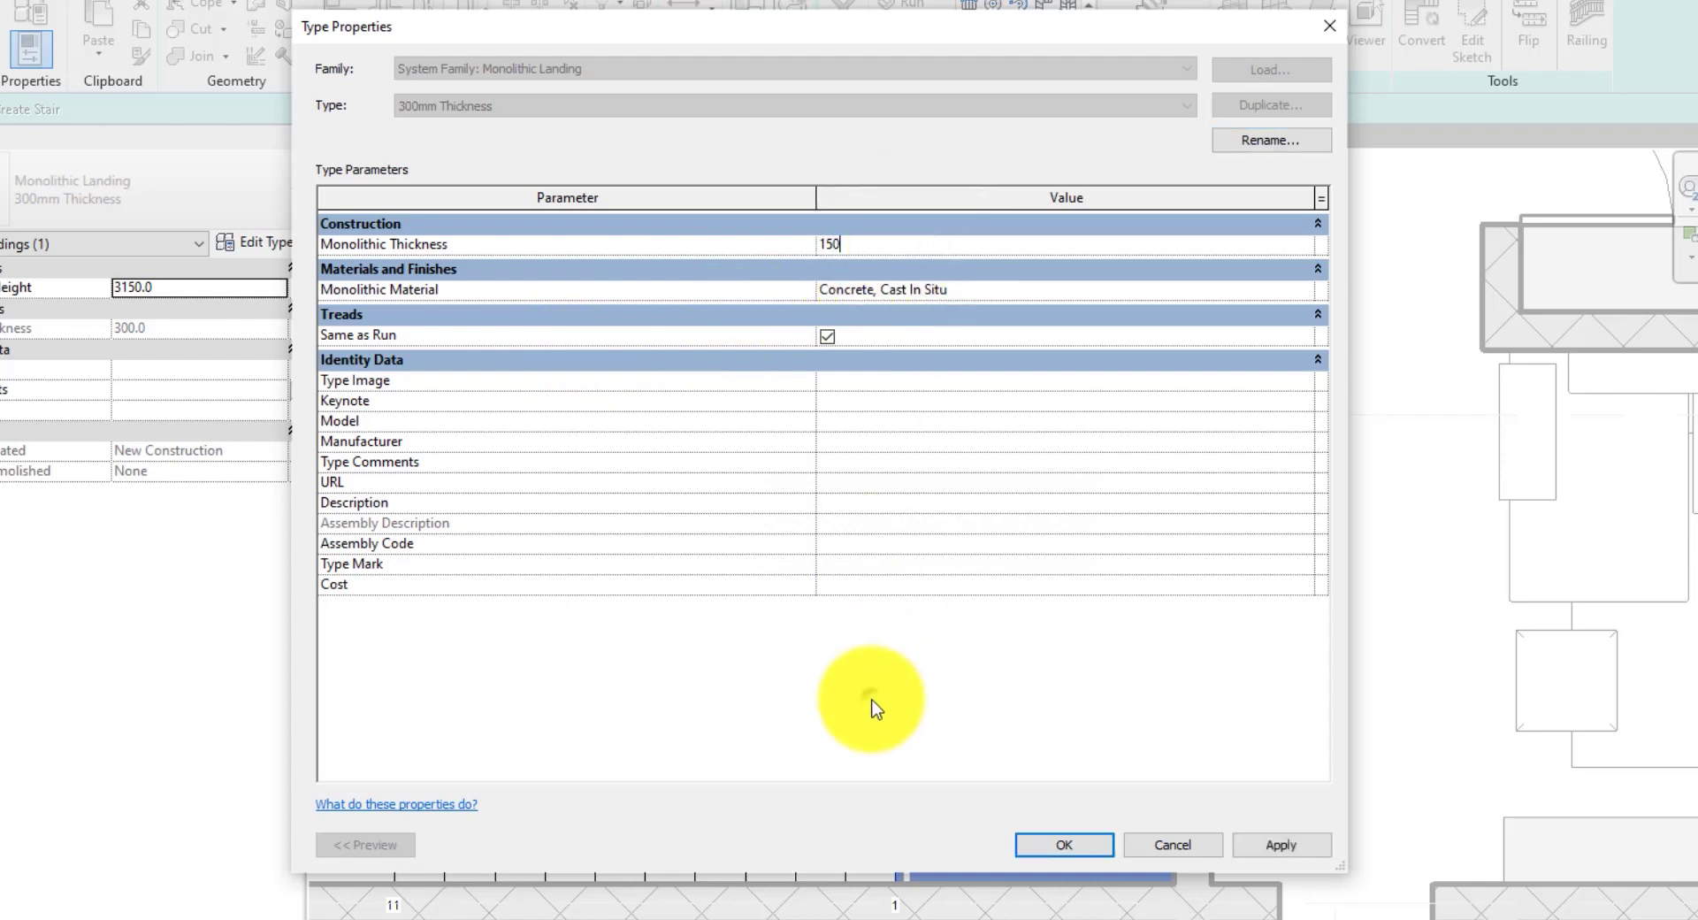
left_click(874, 707)
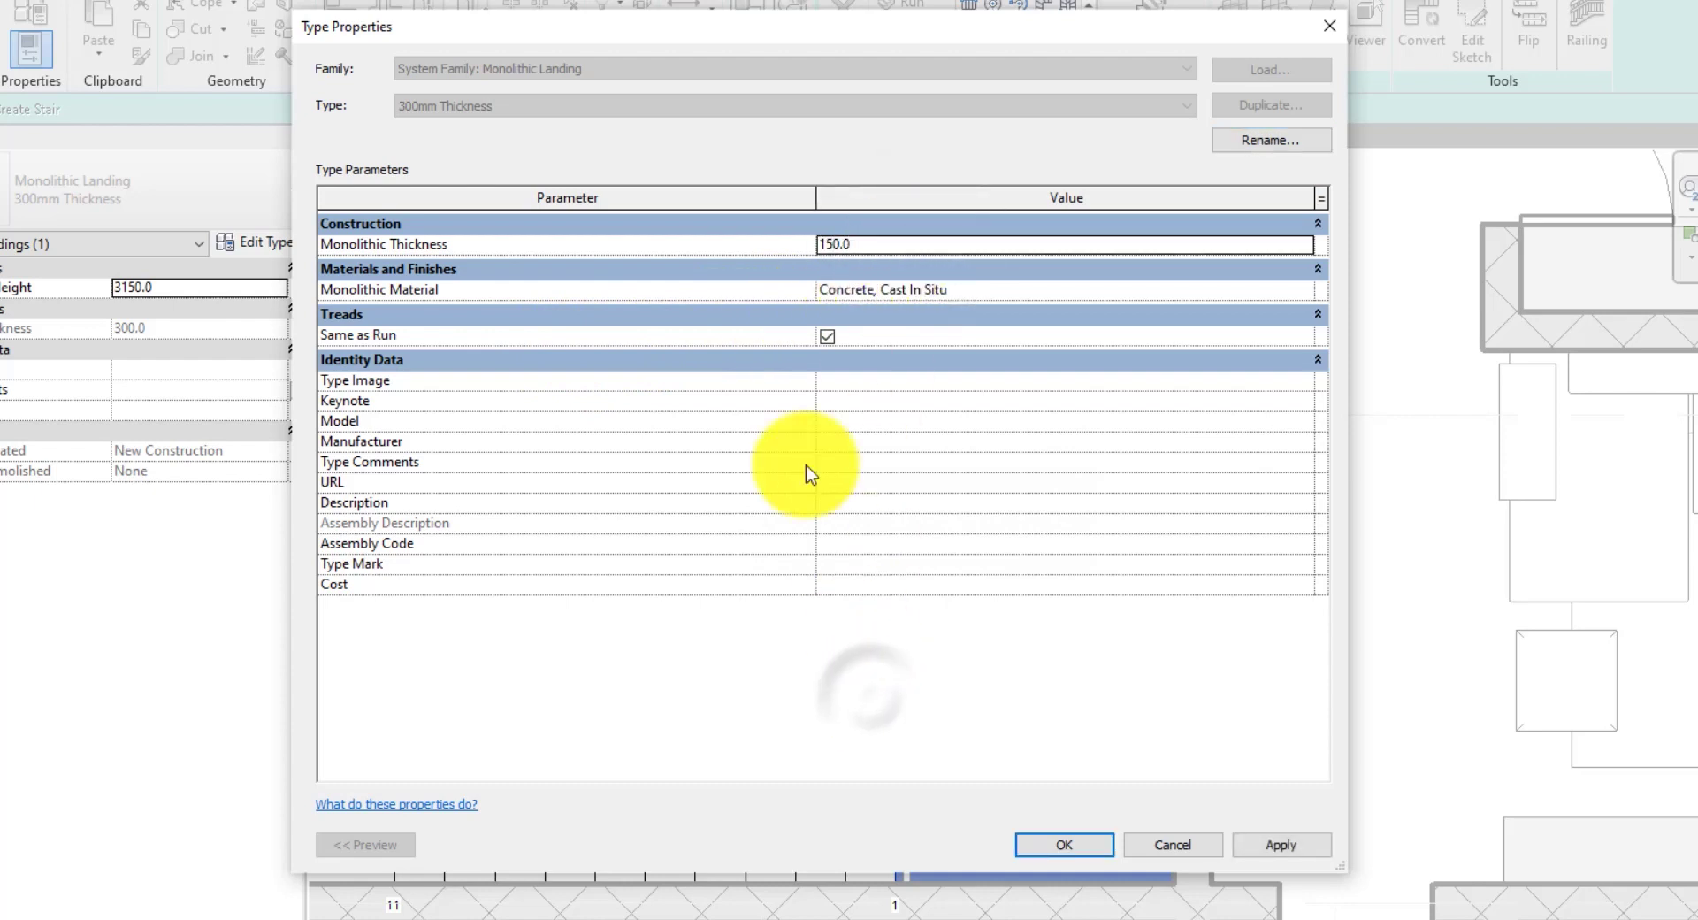
left_click(828, 337)
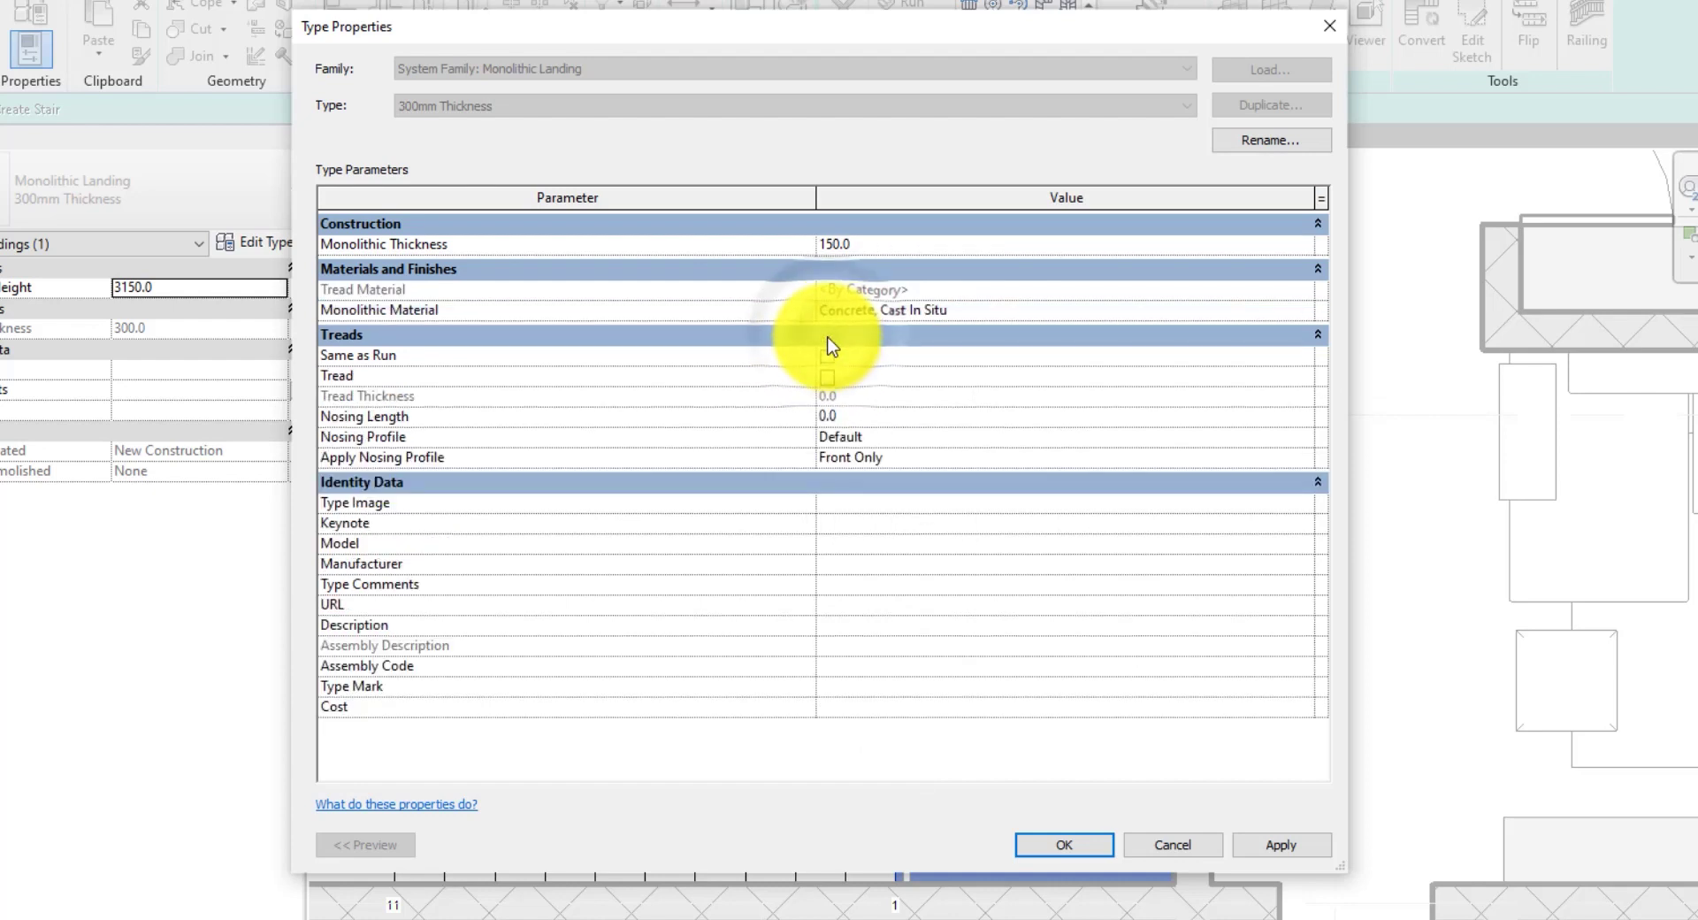
left_click(826, 377)
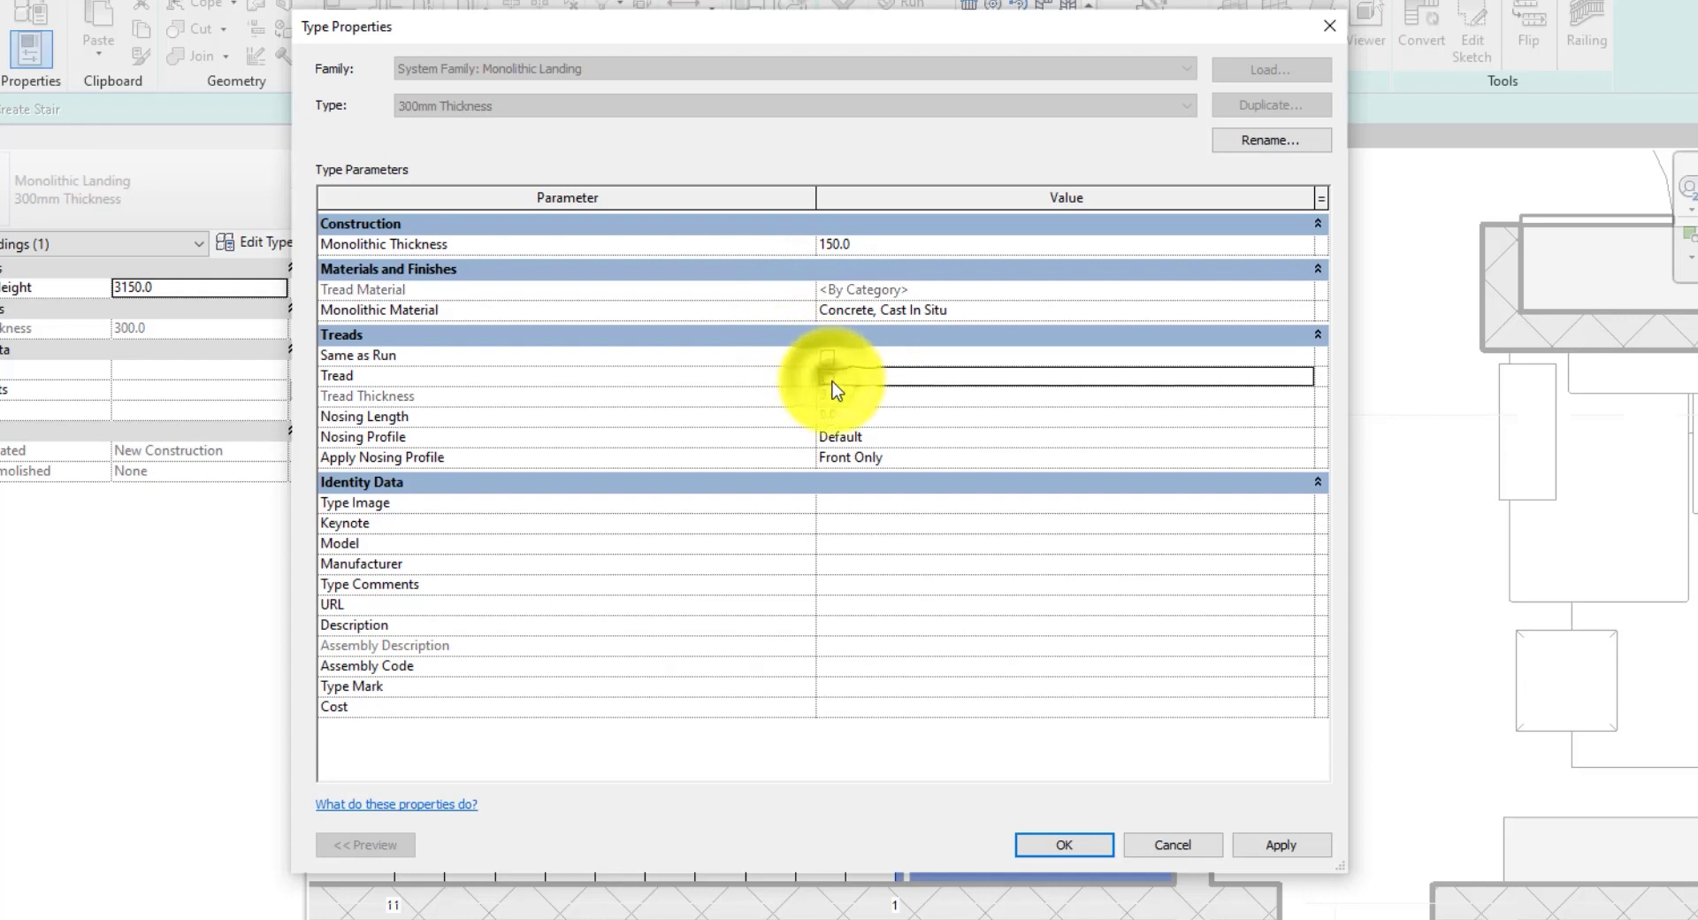
left_click(1075, 847)
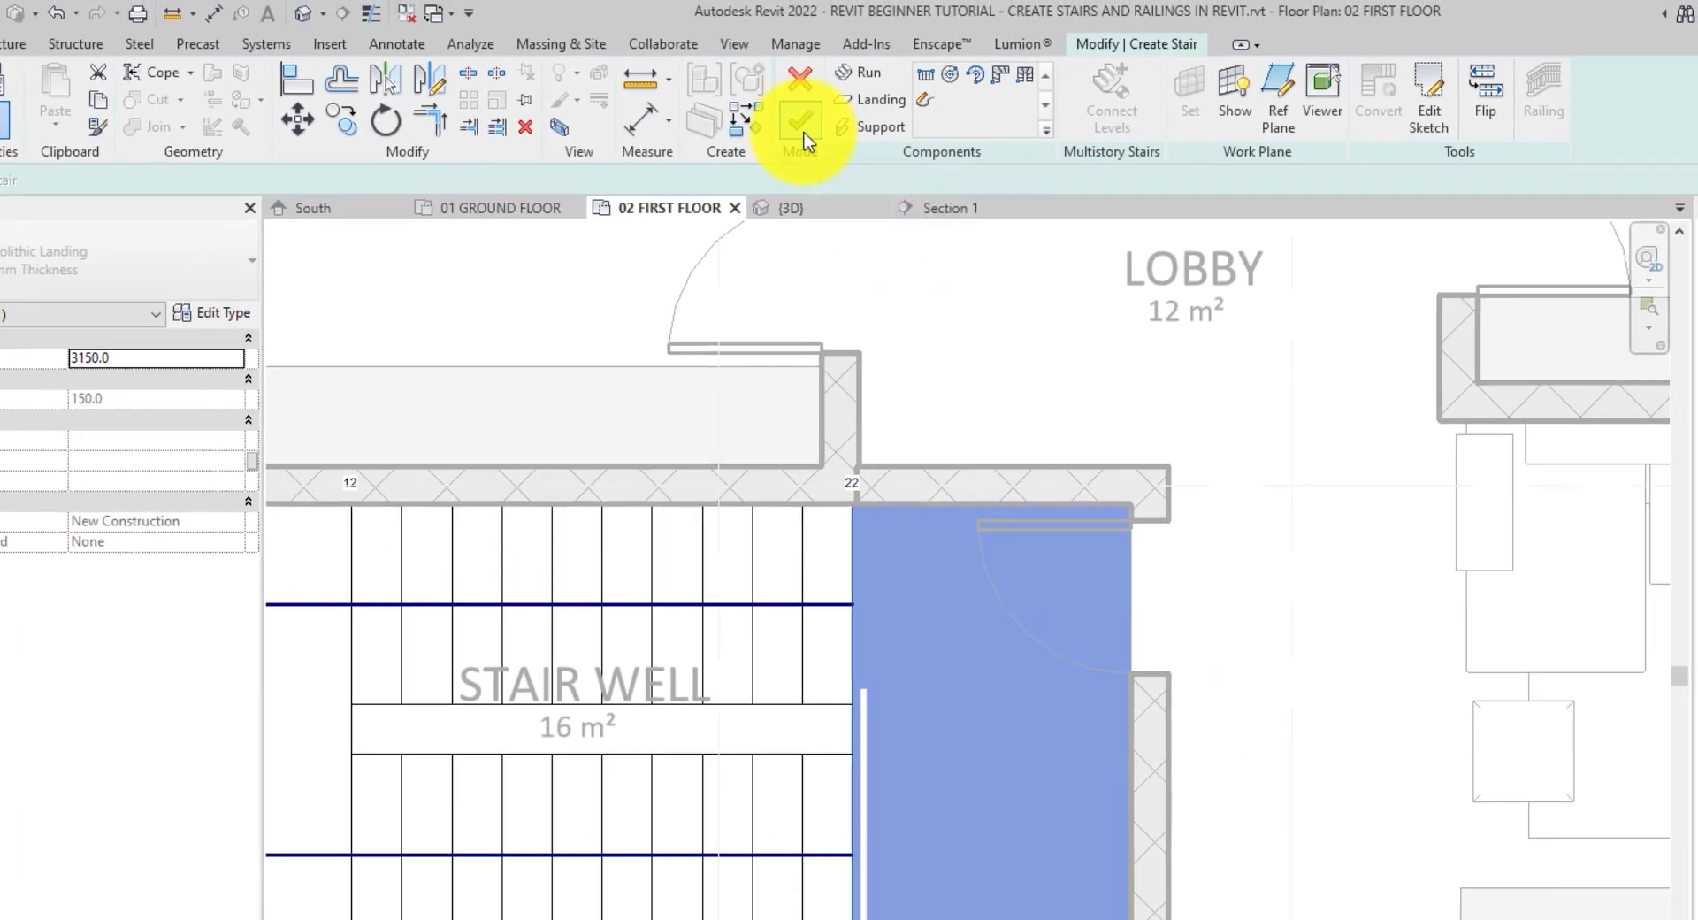
Finish the stair edit and inspect the stair and railings in Section 1 and {3D}.
left_click(818, 99)
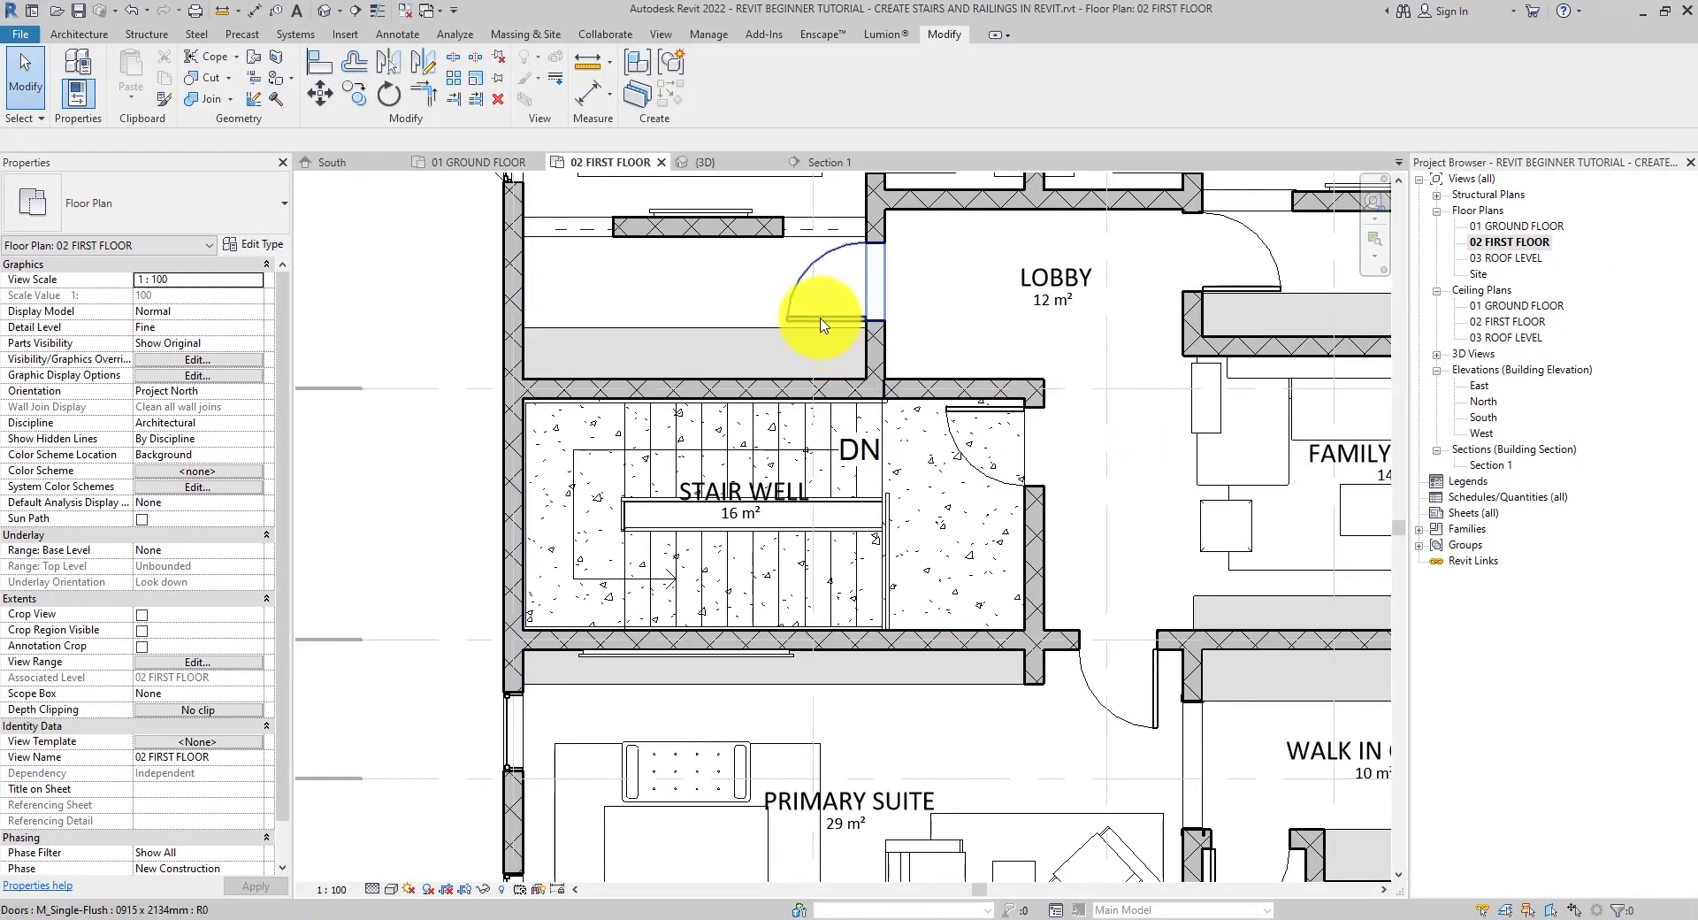
left_click(837, 163)
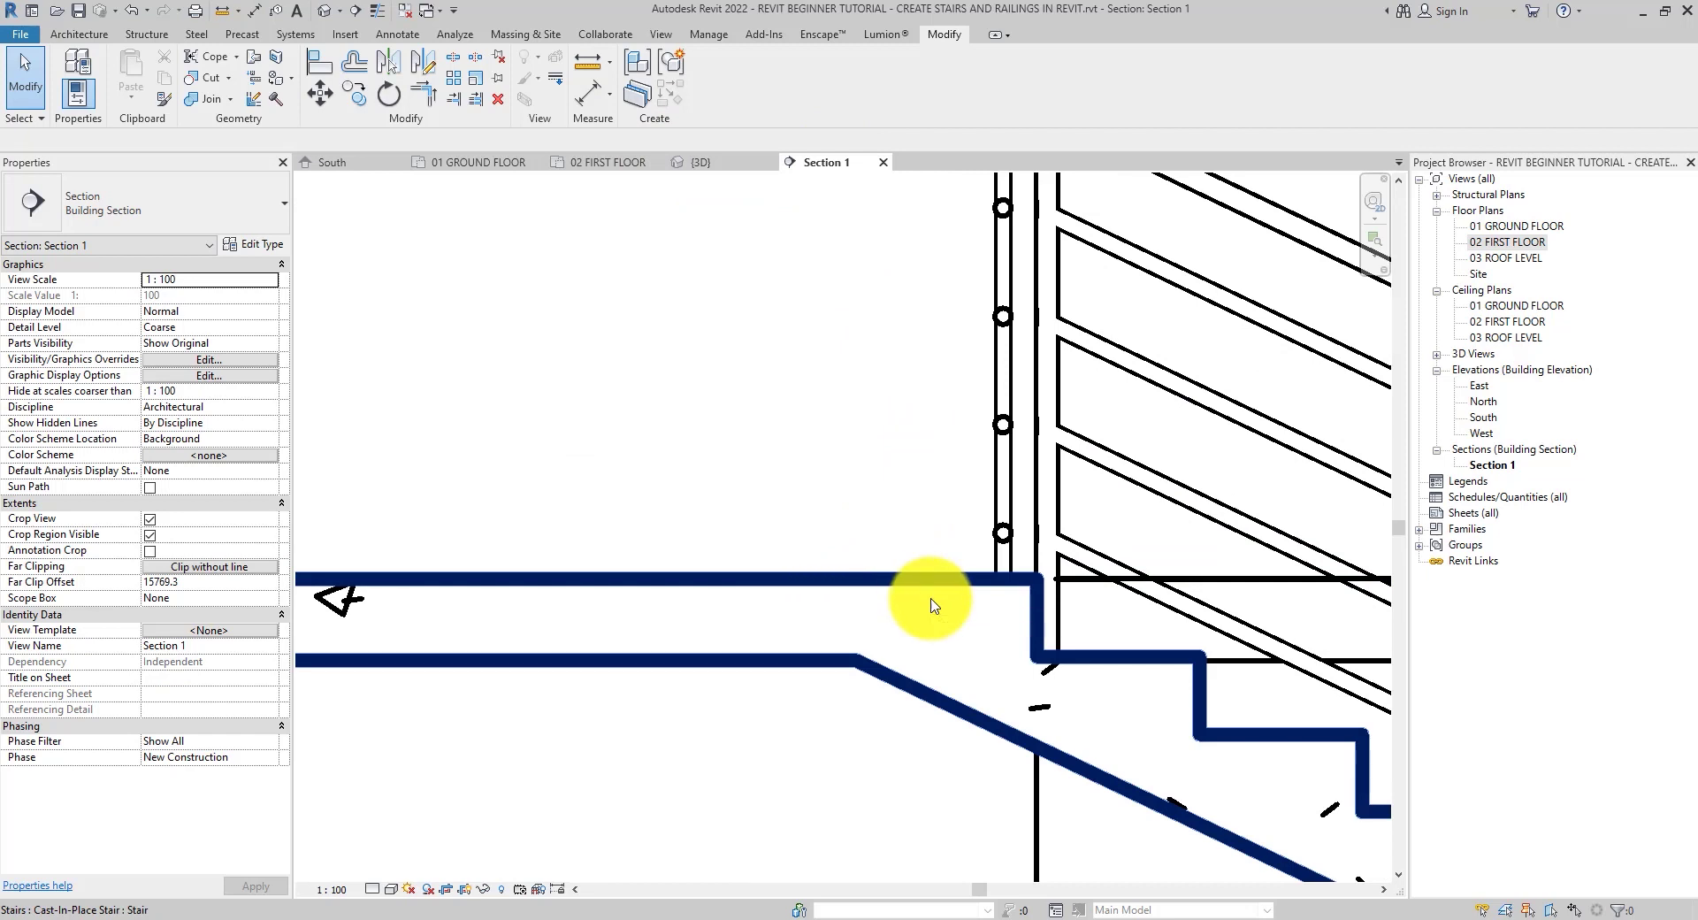
left_click(716, 170)
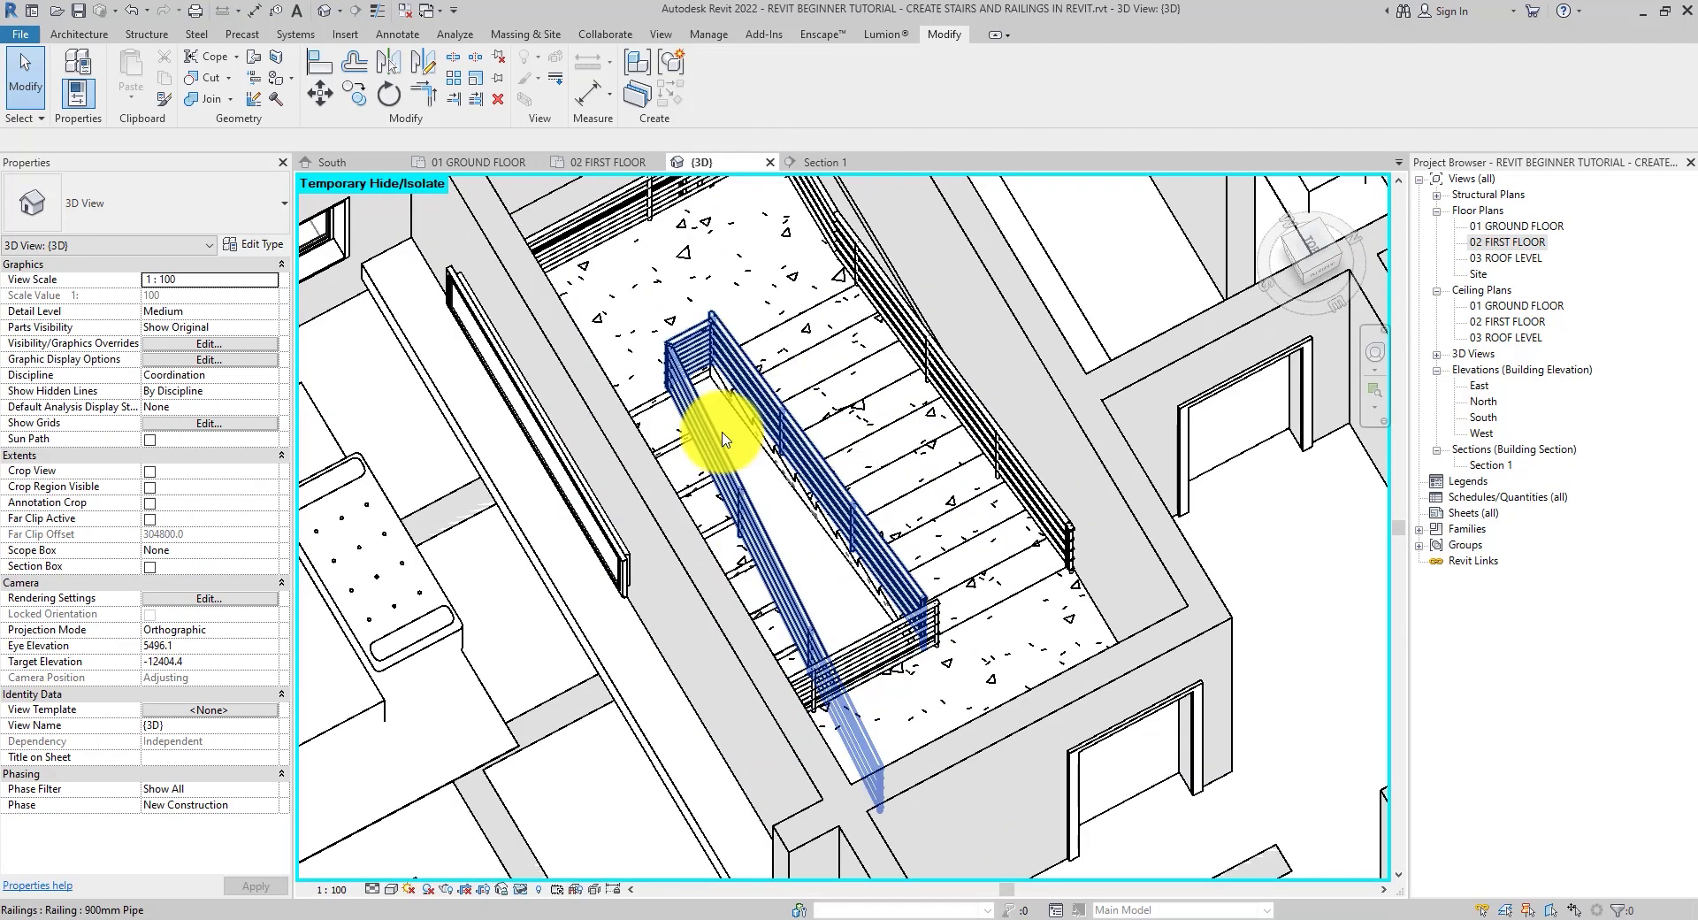
scroll(723, 440, "down", 1)
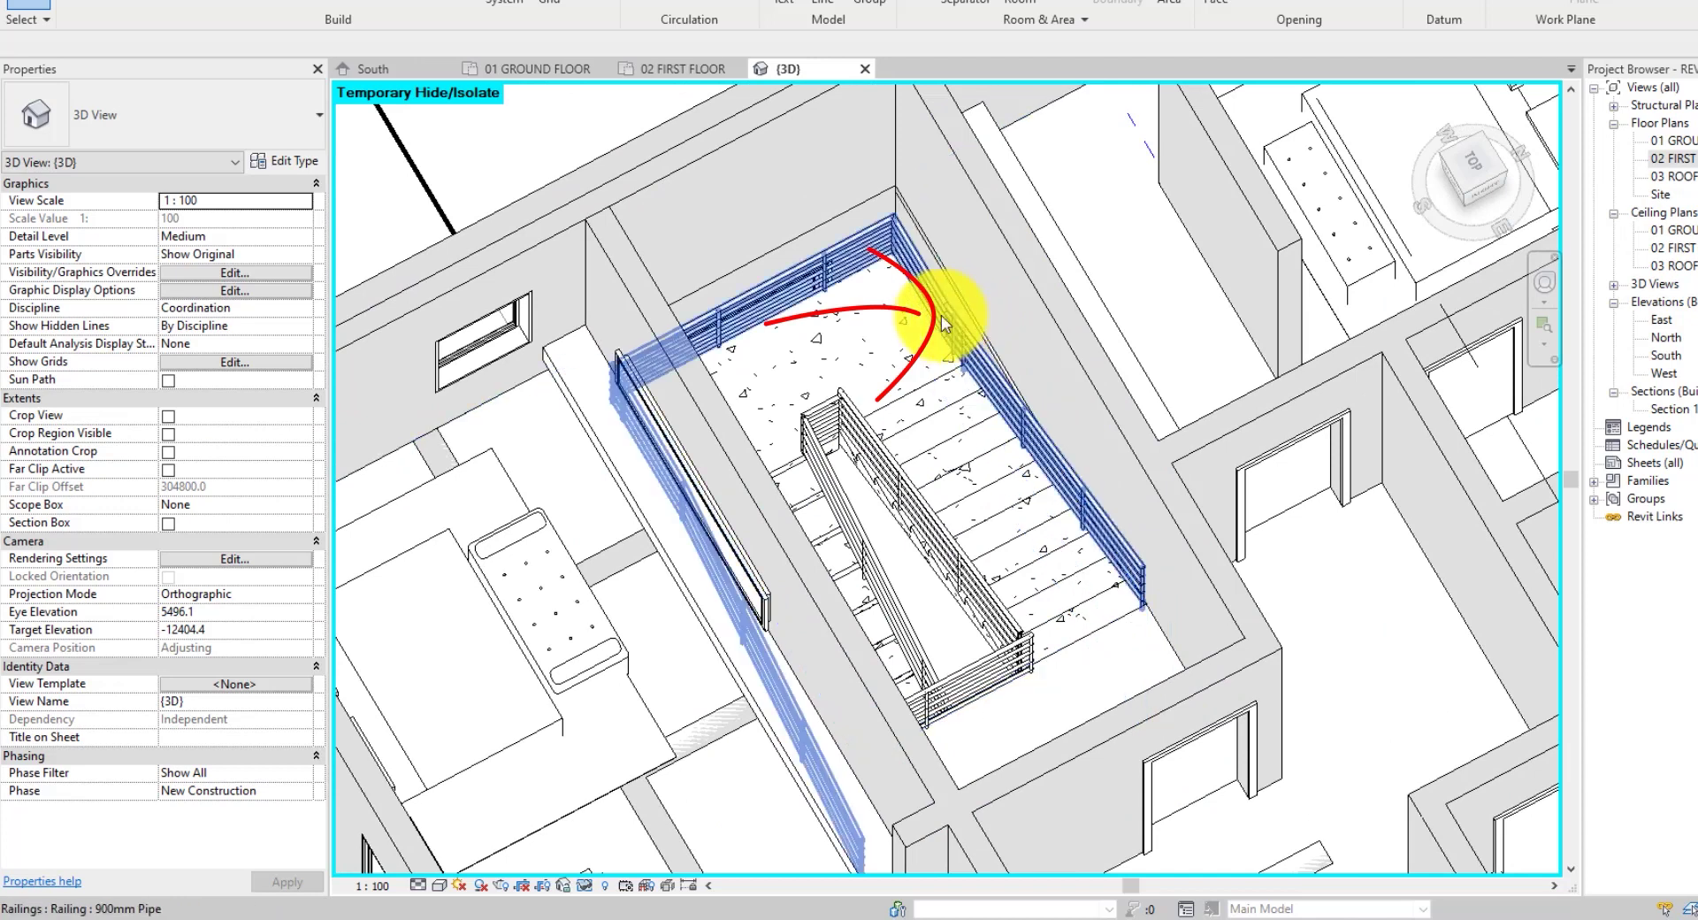
Change the outer stair railing's type to Mounted Pipe Handrail 900mmV.
left_click(832, 279)
left_click(241, 113)
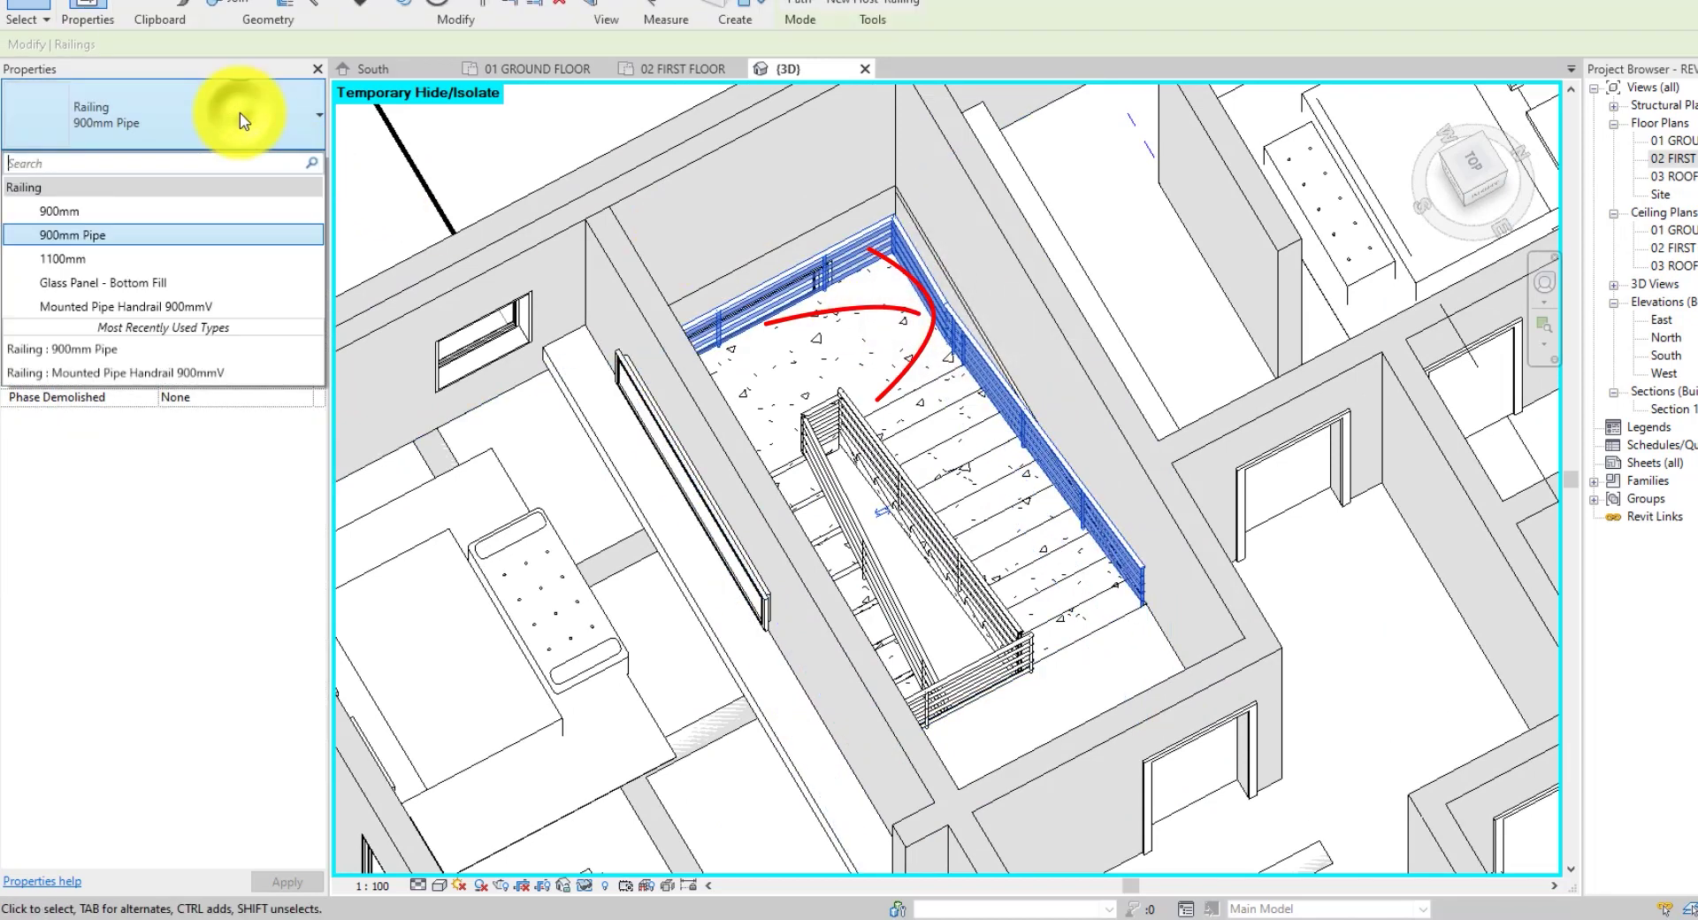
left_click(177, 305)
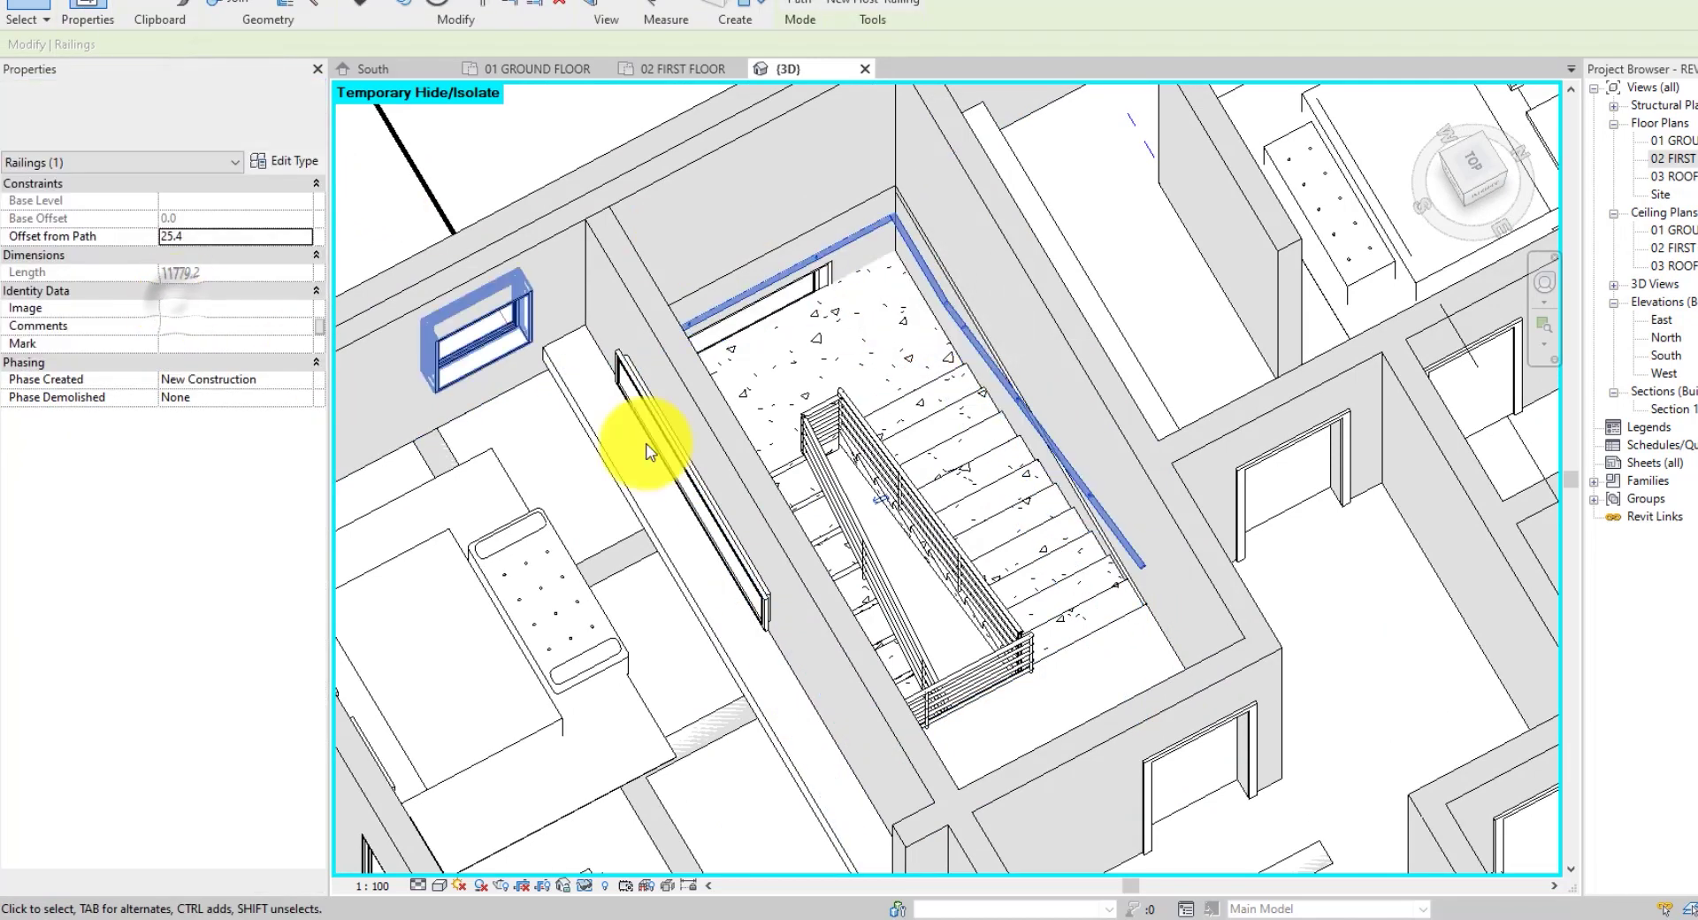